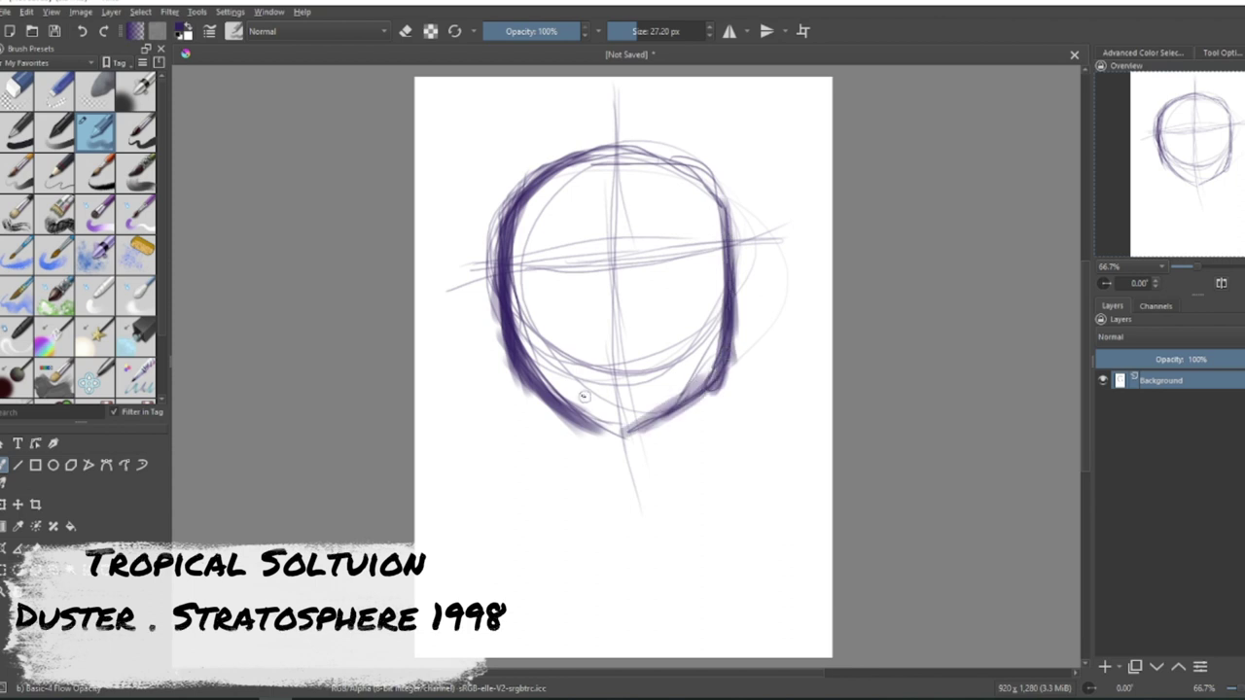
Thicken the head outline with dark purple strokes and redraw the centre and eye guidelines across the face.
{"action": "left_click_drag", "start_coordinate": [518, 356], "coordinate": [609, 434]}
{"action": "left_click_drag", "start_coordinate": [734, 356], "coordinate": [727, 192]}
{"action": "left_click_drag", "start_coordinate": [498, 325], "coordinate": [561, 170]}
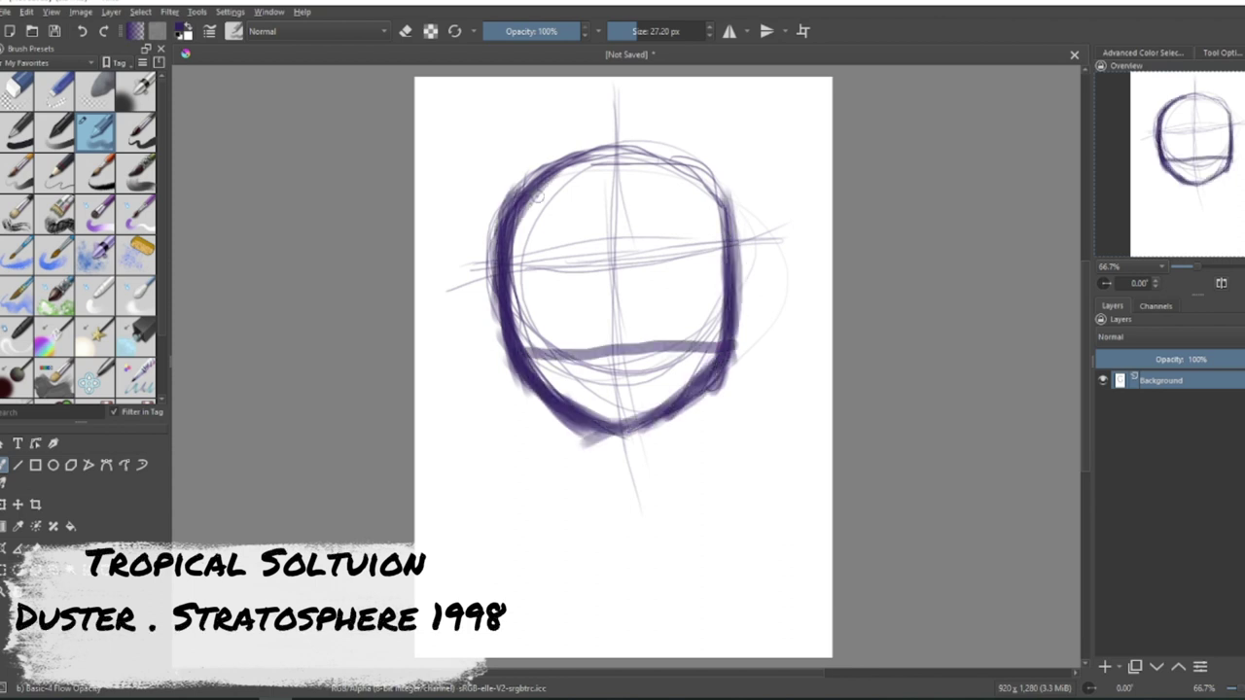
{"action": "left_click_drag", "start_coordinate": [517, 218], "coordinate": [712, 183]}
{"action": "left_click_drag", "start_coordinate": [541, 185], "coordinate": [723, 216]}
{"action": "left_click_drag", "start_coordinate": [619, 95], "coordinate": [626, 484]}
{"action": "mouse_move", "coordinate": [457, 273]}
{"action": "left_mouse_down"}
{"action": "mouse_move", "coordinate": [720, 256]}
{"action": "mouse_move", "coordinate": [801, 234]}
{"action": "left_mouse_up"}
Change the brush size and sketch the neck and shoulder lines below the head.
{"action": "left_click", "coordinate": [631, 32]}
{"action": "left_click_drag", "start_coordinate": [583, 433], "coordinate": [612, 491]}
{"action": "left_click_drag", "start_coordinate": [581, 438], "coordinate": [566, 479]}
{"action": "mouse_move", "coordinate": [669, 418]}
{"action": "left_mouse_down"}
{"action": "mouse_move", "coordinate": [654, 472]}
{"action": "mouse_move", "coordinate": [831, 515]}
{"action": "left_mouse_up"}
{"action": "left_click_drag", "start_coordinate": [572, 472], "coordinate": [416, 535]}
{"action": "left_click_drag", "start_coordinate": [621, 513], "coordinate": [648, 515]}
{"action": "left_click_drag", "start_coordinate": [485, 516], "coordinate": [831, 509]}
Sketch the arm and torso sides beneath the shoulders and touch up the neck line.
{"action": "mouse_move", "coordinate": [715, 475]}
{"action": "left_mouse_down"}
{"action": "mouse_move", "coordinate": [740, 473]}
{"action": "mouse_move", "coordinate": [744, 644]}
{"action": "left_mouse_up"}
{"action": "left_click_drag", "start_coordinate": [715, 482], "coordinate": [740, 654]}
{"action": "left_click_drag", "start_coordinate": [747, 484], "coordinate": [767, 656]}
{"action": "left_click_drag", "start_coordinate": [815, 515], "coordinate": [800, 622]}
{"action": "left_click", "coordinate": [15, 93]}
{"action": "left_click", "coordinate": [96, 132]}
{"action": "left_click_drag", "start_coordinate": [534, 479], "coordinate": [532, 525]}
Enlarge the circular eraser and begin wiping the sketch from the upper part of the canvas.
{"action": "left_click", "coordinate": [16, 93]}
{"action": "left_click", "coordinate": [684, 31]}
{"action": "mouse_move", "coordinate": [739, 146]}
{"action": "left_mouse_down"}
{"action": "mouse_move", "coordinate": [447, 253]}
{"action": "mouse_move", "coordinate": [457, 107]}
{"action": "left_mouse_up"}
Try to fill the canvas with the Fill tool.
{"action": "left_click", "coordinate": [16, 133]}
{"action": "left_click", "coordinate": [70, 527]}
{"action": "left_click", "coordinate": [681, 253]}
{"action": "left_click", "coordinate": [823, 87]}
Adjust the size of the circular eraser and erase everything left on the Background layer.
{"action": "left_click", "coordinate": [16, 92]}
{"action": "left_click", "coordinate": [2, 464]}
{"action": "left_click_drag", "start_coordinate": [698, 31], "coordinate": [685, 31]}
{"action": "left_click_drag", "start_coordinate": [467, 126], "coordinate": [882, 556]}
Choose a pale lavender colour and fill the entire Background layer with it.
{"action": "left_click", "coordinate": [18, 131]}
{"action": "left_click", "coordinate": [70, 526]}
{"action": "left_click", "coordinate": [183, 31]}
{"action": "left_click", "coordinate": [553, 290]}
{"action": "left_click", "coordinate": [725, 503]}
{"action": "left_click", "coordinate": [183, 31]}
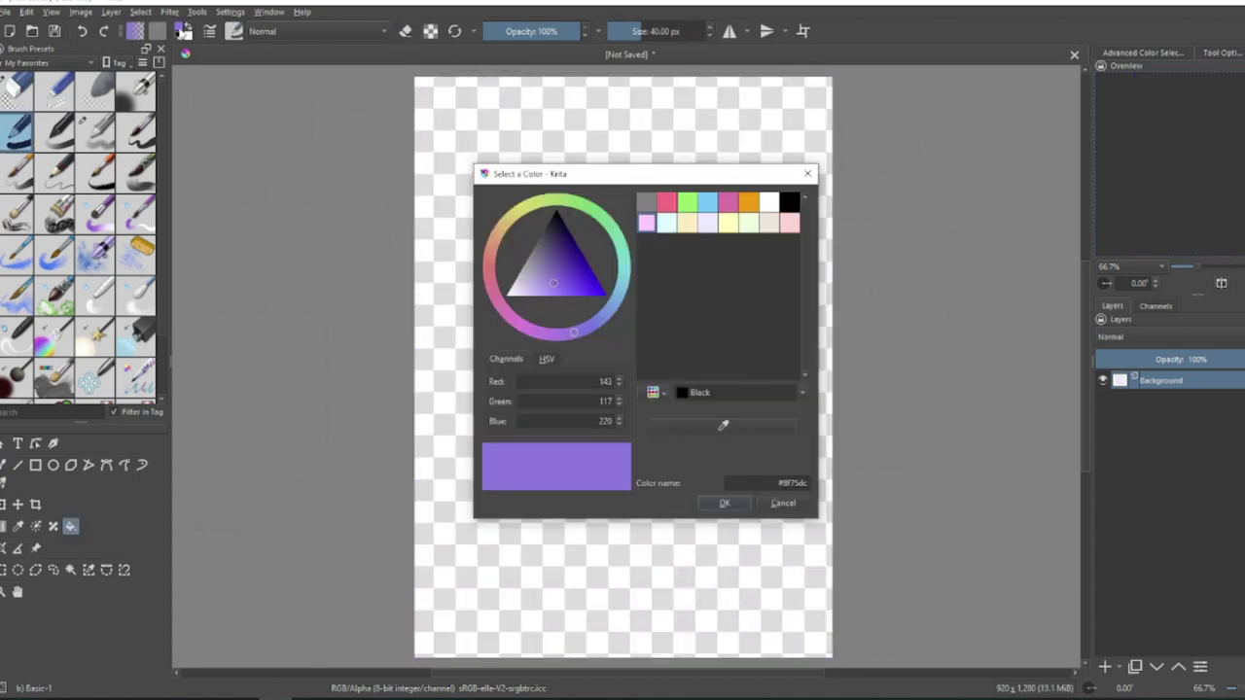
{"action": "left_click", "coordinate": [535, 294]}
{"action": "left_click", "coordinate": [725, 503]}
{"action": "left_click", "coordinate": [787, 468]}
Add a new paint layer and set up the Basic-4 Flow Opacity brush with black as the foreground colour.
{"action": "left_click", "coordinate": [1105, 667]}
{"action": "left_click", "coordinate": [95, 133]}
{"action": "left_click", "coordinate": [182, 30]}
{"action": "left_click", "coordinate": [556, 276]}
{"action": "left_click", "coordinate": [724, 503]}
{"action": "left_click", "coordinate": [3, 465]}
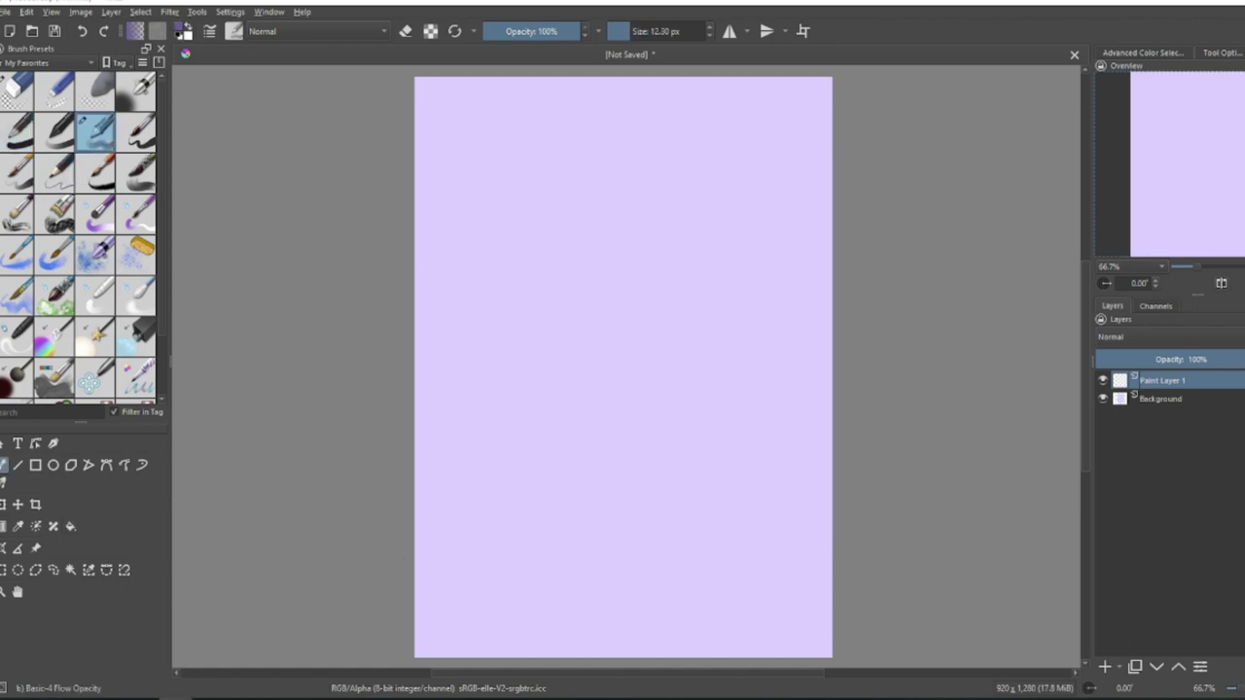
{"action": "left_click", "coordinate": [182, 32]}
{"action": "left_click", "coordinate": [612, 242]}
{"action": "left_click", "coordinate": [561, 216]}
{"action": "left_click", "coordinate": [724, 503]}
Sketch a slightly curved vertical centre guideline and a horizontal eye guideline for the new head.
{"action": "mouse_move", "coordinate": [614, 153]}
{"action": "left_mouse_down"}
{"action": "mouse_move", "coordinate": [516, 211]}
{"action": "mouse_move", "coordinate": [647, 375]}
{"action": "left_mouse_up"}
{"action": "left_click_drag", "start_coordinate": [617, 114], "coordinate": [651, 431]}
{"action": "left_click_drag", "start_coordinate": [608, 234], "coordinate": [639, 428]}
{"action": "left_click_drag", "start_coordinate": [505, 292], "coordinate": [722, 274]}
Sketch the oval head outline around the guidelines, from the crown down both cheeks to the chin.
{"action": "left_click_drag", "start_coordinate": [566, 146], "coordinate": [531, 262]}
{"action": "mouse_move", "coordinate": [537, 220]}
{"action": "left_mouse_down"}
{"action": "mouse_move", "coordinate": [551, 354]}
{"action": "mouse_move", "coordinate": [594, 393]}
{"action": "left_mouse_up"}
{"action": "left_click_drag", "start_coordinate": [727, 204], "coordinate": [640, 401]}
{"action": "left_click_drag", "start_coordinate": [724, 311], "coordinate": [545, 375]}
{"action": "left_click_drag", "start_coordinate": [531, 287], "coordinate": [584, 403]}
Rough in the mouth, nose and two eye marks inside the head outline.
{"action": "left_click_drag", "start_coordinate": [579, 355], "coordinate": [653, 348]}
{"action": "mouse_move", "coordinate": [592, 303]}
{"action": "left_mouse_down"}
{"action": "mouse_move", "coordinate": [584, 319]}
{"action": "mouse_move", "coordinate": [611, 314]}
{"action": "left_mouse_up"}
{"action": "left_click_drag", "start_coordinate": [564, 274], "coordinate": [566, 272]}
{"action": "left_click_drag", "start_coordinate": [639, 262], "coordinate": [641, 261]}
Write "Goofy Man" above the head and draw a curved arrow pointing back to the figure.
{"action": "mouse_move", "coordinate": [481, 109]}
{"action": "left_mouse_down"}
{"action": "mouse_move", "coordinate": [487, 161]}
{"action": "mouse_move", "coordinate": [576, 121]}
{"action": "left_mouse_up"}
{"action": "left_click_drag", "start_coordinate": [583, 107], "coordinate": [737, 126]}
{"action": "left_click_drag", "start_coordinate": [759, 121], "coordinate": [769, 193]}
Darken the head outline from crown to jaw and sketch the ear on the right side of the head.
{"action": "left_click_drag", "start_coordinate": [572, 148], "coordinate": [540, 374]}
{"action": "mouse_move", "coordinate": [540, 292]}
{"action": "left_mouse_down"}
{"action": "mouse_move", "coordinate": [710, 365]}
{"action": "mouse_move", "coordinate": [731, 257]}
{"action": "mouse_move", "coordinate": [745, 316]}
{"action": "left_mouse_up"}
{"action": "left_click_drag", "start_coordinate": [559, 150], "coordinate": [734, 239]}
{"action": "left_click_drag", "start_coordinate": [607, 145], "coordinate": [533, 223]}
{"action": "mouse_move", "coordinate": [624, 280]}
{"action": "left_mouse_down"}
{"action": "mouse_move", "coordinate": [667, 273]}
{"action": "mouse_move", "coordinate": [579, 273]}
{"action": "mouse_move", "coordinate": [630, 278]}
{"action": "left_mouse_up"}
{"action": "key", "text": "slash"}
{"action": "key", "text": "slash"}
{"action": "mouse_move", "coordinate": [579, 272]}
{"action": "left_mouse_down"}
{"action": "mouse_move", "coordinate": [566, 283]}
{"action": "mouse_move", "coordinate": [588, 315]}
{"action": "mouse_move", "coordinate": [579, 302]}
{"action": "left_mouse_up"}
{"action": "left_click_drag", "start_coordinate": [589, 280], "coordinate": [589, 325]}
Draw the right side of the neck and extend the shoulder line to the canvas edge.
{"action": "mouse_move", "coordinate": [727, 325]}
{"action": "left_mouse_down"}
{"action": "mouse_move", "coordinate": [690, 375]}
{"action": "mouse_move", "coordinate": [696, 446]}
{"action": "left_mouse_up"}
{"action": "left_click_drag", "start_coordinate": [693, 393], "coordinate": [732, 473]}
{"action": "left_click_drag", "start_coordinate": [751, 356], "coordinate": [700, 449]}
{"action": "mouse_move", "coordinate": [700, 433]}
{"action": "left_mouse_down"}
{"action": "mouse_move", "coordinate": [833, 495]}
{"action": "mouse_move", "coordinate": [833, 476]}
{"action": "left_mouse_up"}
Sketch the left shoulder and run the arm line down to the lower edge of the canvas.
{"action": "left_click_drag", "start_coordinate": [570, 378], "coordinate": [509, 413]}
{"action": "left_click_drag", "start_coordinate": [546, 458], "coordinate": [560, 547]}
{"action": "mouse_move", "coordinate": [551, 481]}
{"action": "left_mouse_down"}
{"action": "mouse_move", "coordinate": [530, 574]}
{"action": "mouse_move", "coordinate": [545, 657]}
{"action": "left_mouse_up"}
{"action": "mouse_move", "coordinate": [533, 420]}
{"action": "left_mouse_down"}
{"action": "mouse_move", "coordinate": [550, 482]}
{"action": "mouse_move", "coordinate": [533, 491]}
{"action": "left_mouse_up"}
{"action": "mouse_move", "coordinate": [568, 378]}
{"action": "left_mouse_down"}
{"action": "mouse_move", "coordinate": [513, 418]}
{"action": "mouse_move", "coordinate": [550, 487]}
{"action": "left_mouse_up"}
{"action": "left_click_drag", "start_coordinate": [530, 393], "coordinate": [550, 467]}
Strengthen the jaw and chin line and add a short neck stroke beneath it.
{"action": "mouse_move", "coordinate": [566, 362]}
{"action": "left_mouse_down"}
{"action": "mouse_move", "coordinate": [637, 419]}
{"action": "mouse_move", "coordinate": [702, 362]}
{"action": "left_mouse_up"}
{"action": "left_click_drag", "start_coordinate": [603, 411], "coordinate": [605, 436]}
{"action": "left_click_drag", "start_coordinate": [577, 385], "coordinate": [637, 424]}
Erase the guide and feature marks inside the face and the stray strokes beside the head and left shoulder.
{"action": "key", "text": "slash"}
{"action": "mouse_move", "coordinate": [585, 267]}
{"action": "left_mouse_down"}
{"action": "mouse_move", "coordinate": [636, 322]}
{"action": "mouse_move", "coordinate": [611, 180]}
{"action": "left_mouse_up"}
{"action": "mouse_move", "coordinate": [515, 336]}
{"action": "left_mouse_down"}
{"action": "mouse_move", "coordinate": [503, 205]}
{"action": "mouse_move", "coordinate": [515, 190]}
{"action": "left_mouse_up"}
{"action": "mouse_move", "coordinate": [513, 406]}
{"action": "left_mouse_down"}
{"action": "mouse_move", "coordinate": [509, 456]}
{"action": "mouse_move", "coordinate": [544, 472]}
{"action": "left_mouse_up"}
{"action": "key", "text": "slash"}
Redraw the left upper-arm line and rough in the chest curve and right arm near the canvas bottom.
{"action": "left_click_drag", "start_coordinate": [539, 422], "coordinate": [551, 471]}
{"action": "left_click_drag", "start_coordinate": [754, 628], "coordinate": [671, 654]}
{"action": "left_click_drag", "start_coordinate": [650, 605], "coordinate": [657, 652]}
{"action": "left_click_drag", "start_coordinate": [663, 609], "coordinate": [671, 650]}
{"action": "left_click_drag", "start_coordinate": [798, 560], "coordinate": [778, 658]}
Select the left shoulder and arm lines freehand, shift them slightly outward and clear the selection.
{"action": "left_click", "coordinate": [53, 570]}
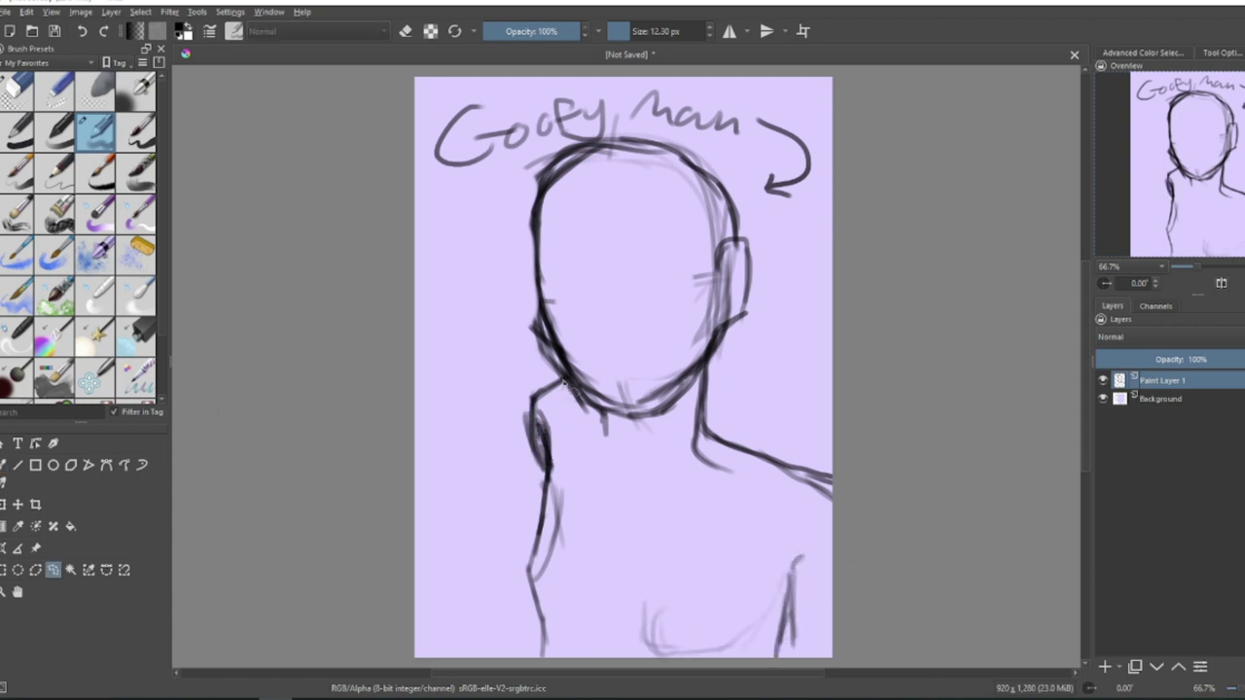
{"action": "left_click_drag", "start_coordinate": [558, 394], "coordinate": [554, 391]}
{"action": "left_click", "coordinate": [3, 466]}
{"action": "key", "text": "ctrl+shift+a"}
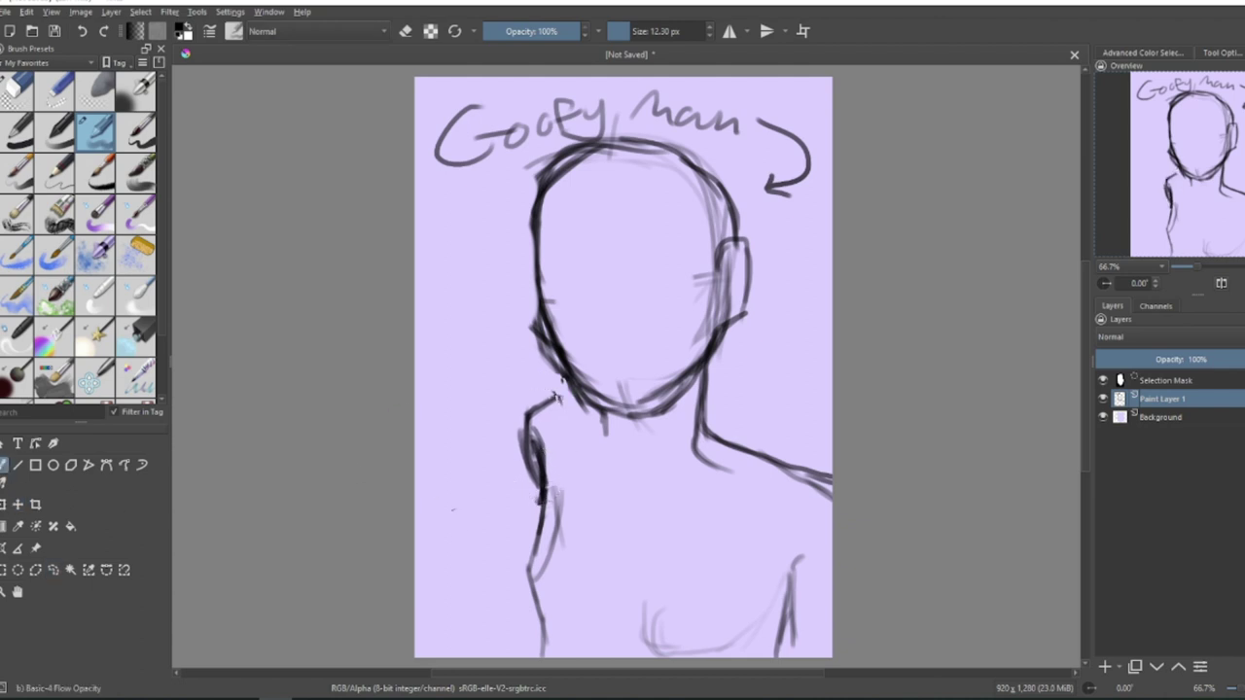
Redraw the left shoulder and side of the body, and add a new chest curve and right arm lines.
{"action": "mouse_move", "coordinate": [559, 393]}
{"action": "left_mouse_down"}
{"action": "mouse_move", "coordinate": [526, 420]}
{"action": "mouse_move", "coordinate": [541, 502]}
{"action": "mouse_move", "coordinate": [515, 549]}
{"action": "left_mouse_up"}
{"action": "left_click_drag", "start_coordinate": [539, 506], "coordinate": [542, 630]}
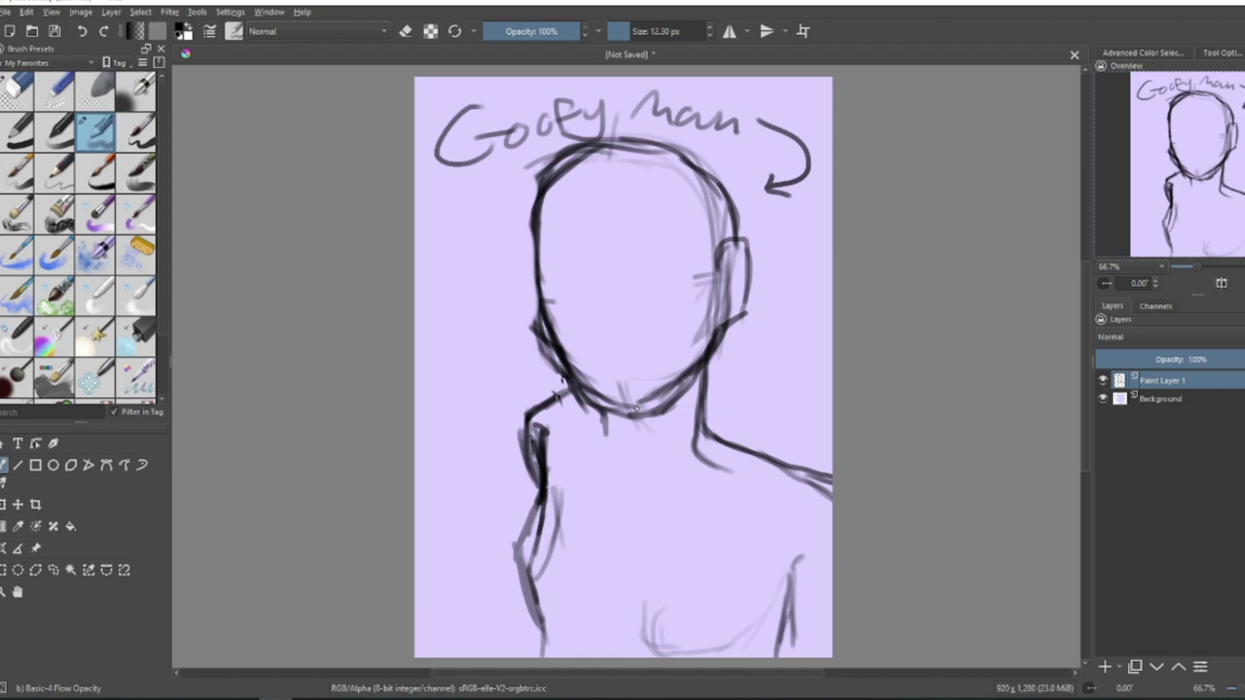
{"action": "mouse_move", "coordinate": [627, 615]}
{"action": "left_mouse_down"}
{"action": "mouse_move", "coordinate": [681, 654]}
{"action": "mouse_move", "coordinate": [778, 550]}
{"action": "mouse_move", "coordinate": [743, 657]}
{"action": "left_mouse_up"}
{"action": "left_click_drag", "start_coordinate": [805, 492], "coordinate": [832, 510]}
{"action": "left_click_drag", "start_coordinate": [831, 562], "coordinate": [807, 657]}
Erase the old chest, right arm and left arm strokes that the new lines replace.
{"action": "left_click", "coordinate": [20, 103]}
{"action": "left_click_drag", "start_coordinate": [800, 558], "coordinate": [776, 642]}
{"action": "left_click_drag", "start_coordinate": [637, 605], "coordinate": [670, 602]}
{"action": "left_click_drag", "start_coordinate": [559, 530], "coordinate": [542, 572]}
Set the eraser size to 48.09 px and erase the rough right arm and shoulder lines.
{"action": "left_click", "coordinate": [654, 31]}
{"action": "left_click", "coordinate": [644, 31]}
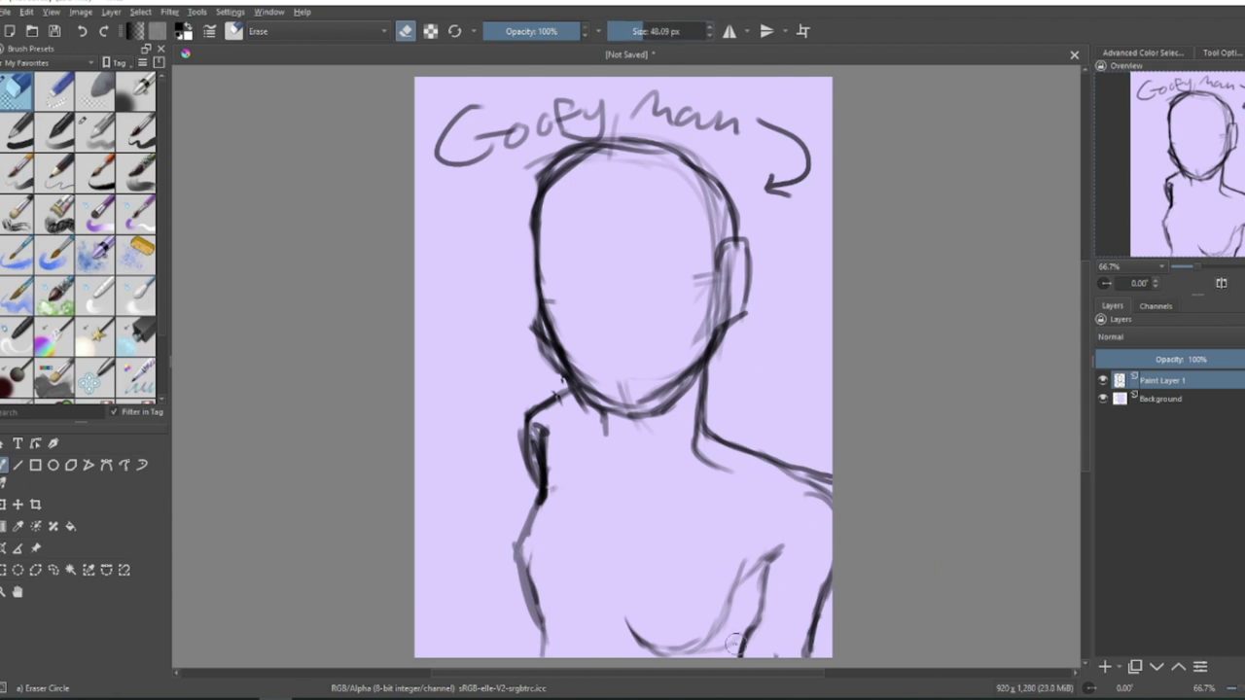
{"action": "left_click_drag", "start_coordinate": [739, 646], "coordinate": [769, 592]}
{"action": "left_click_drag", "start_coordinate": [810, 656], "coordinate": [829, 566]}
{"action": "left_click_drag", "start_coordinate": [784, 465], "coordinate": [828, 504]}
Sketch light collarbone strokes below the neck and erase the extra line at the base of the neck.
{"action": "left_click", "coordinate": [94, 132]}
{"action": "left_click_drag", "start_coordinate": [615, 465], "coordinate": [724, 496]}
{"action": "left_click_drag", "start_coordinate": [688, 473], "coordinate": [753, 489]}
{"action": "left_click", "coordinate": [8, 107]}
{"action": "left_click_drag", "start_coordinate": [693, 442], "coordinate": [712, 462]}
Redraw the right neck, shoulder and arm lines, and add a small chest fold on the left side of the body.
{"action": "key", "text": "slash"}
{"action": "mouse_move", "coordinate": [697, 399]}
{"action": "left_mouse_down"}
{"action": "mouse_move", "coordinate": [723, 447]}
{"action": "mouse_move", "coordinate": [806, 470]}
{"action": "mouse_move", "coordinate": [778, 657]}
{"action": "left_mouse_up"}
{"action": "left_click_drag", "start_coordinate": [786, 545], "coordinate": [734, 657]}
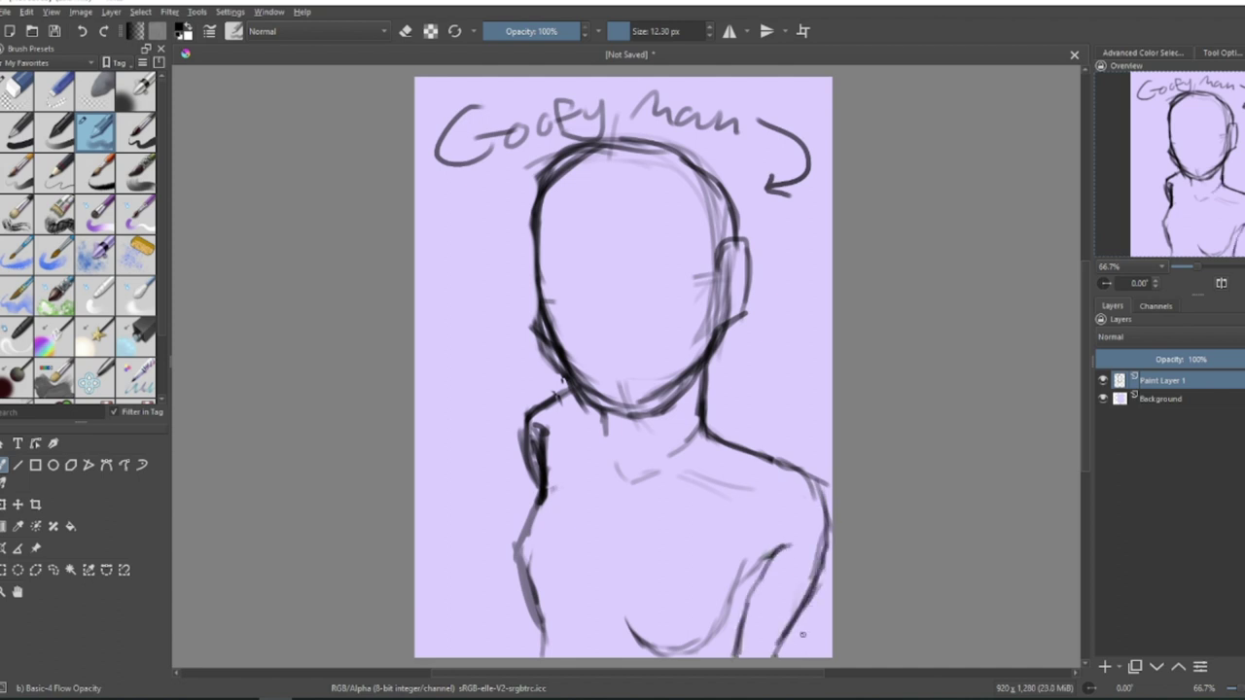
{"action": "left_click_drag", "start_coordinate": [531, 593], "coordinate": [557, 618]}
{"action": "left_click_drag", "start_coordinate": [822, 574], "coordinate": [796, 655]}
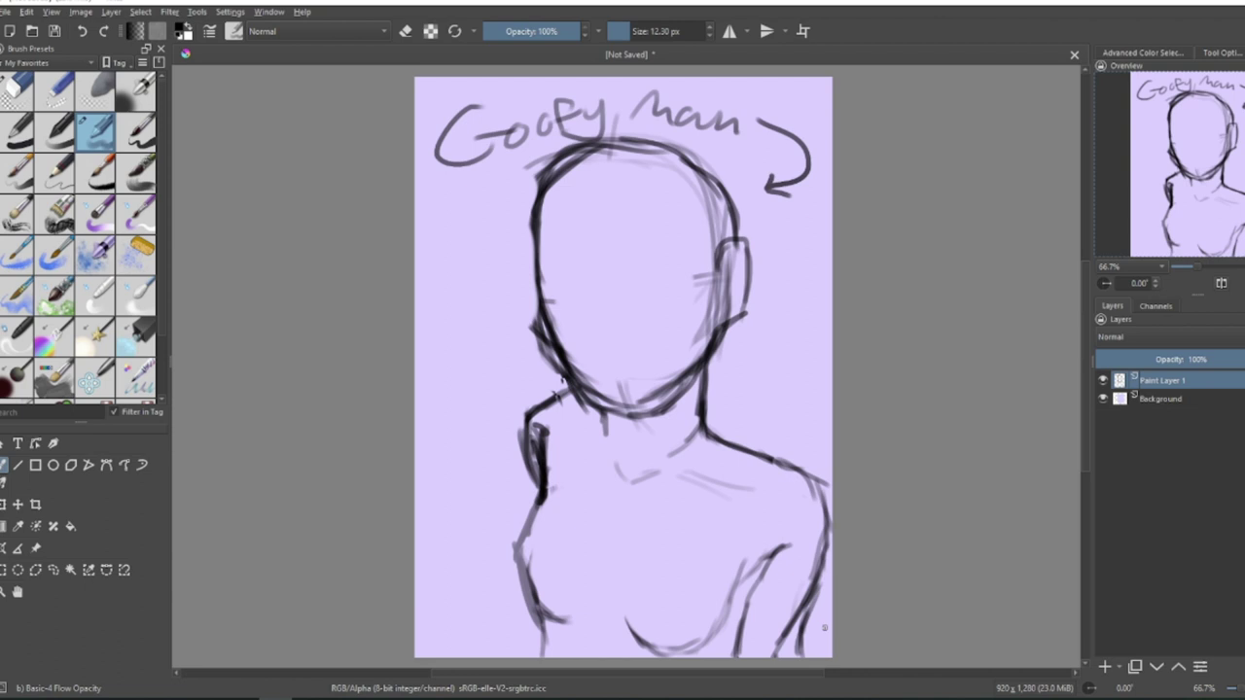
Draw curved centre and eye guidelines across the face and clean up the right side of the jaw.
{"action": "left_click_drag", "start_coordinate": [724, 282], "coordinate": [541, 310]}
{"action": "left_click_drag", "start_coordinate": [630, 145], "coordinate": [615, 412]}
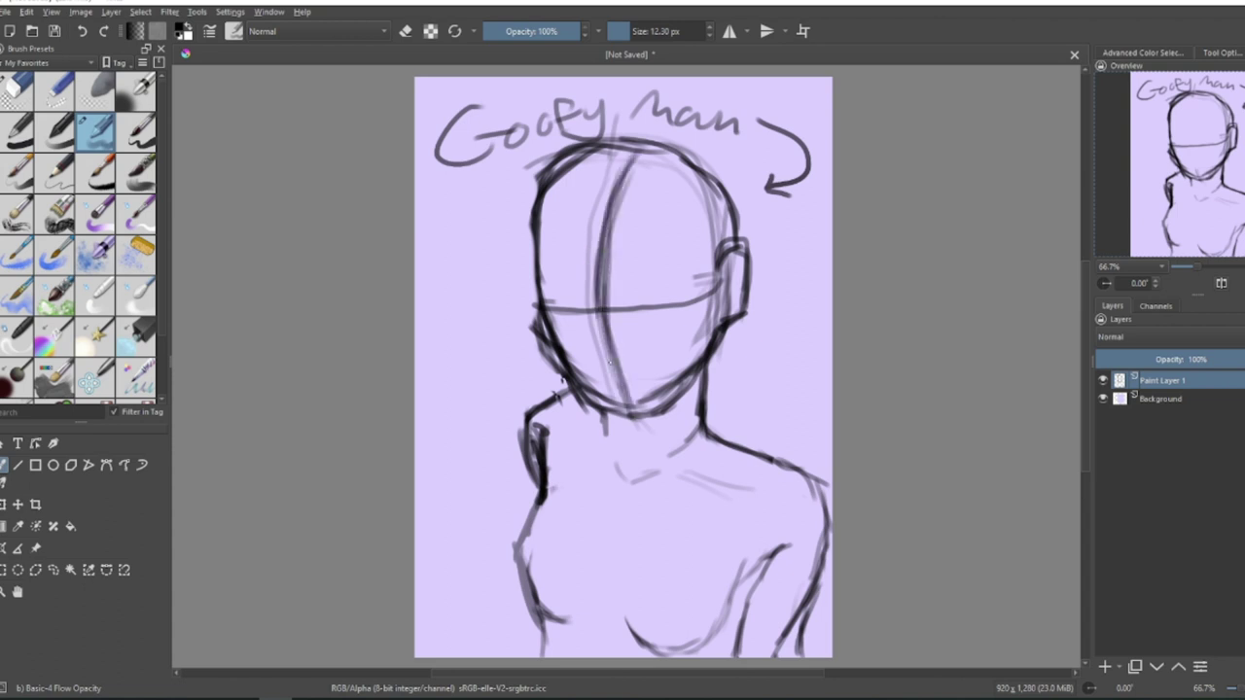
{"action": "left_click_drag", "start_coordinate": [705, 353], "coordinate": [643, 416]}
{"action": "key", "text": "/"}
{"action": "left_click_drag", "start_coordinate": [697, 377], "coordinate": [660, 415]}
{"action": "key", "text": "e"}
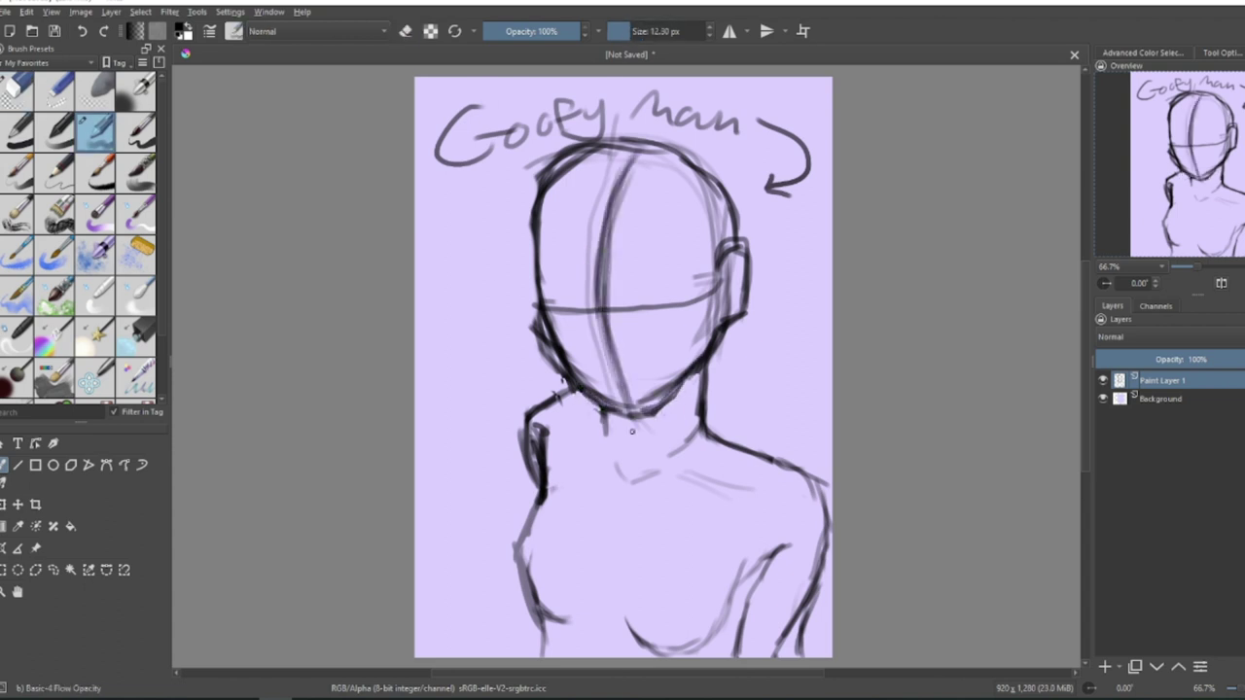
Add inner detail to the ear and erase the extra strokes on the right arm and left shoulder.
{"action": "left_click_drag", "start_coordinate": [739, 259], "coordinate": [725, 307]}
{"action": "key", "text": "e"}
{"action": "left_click_drag", "start_coordinate": [784, 651], "coordinate": [803, 589]}
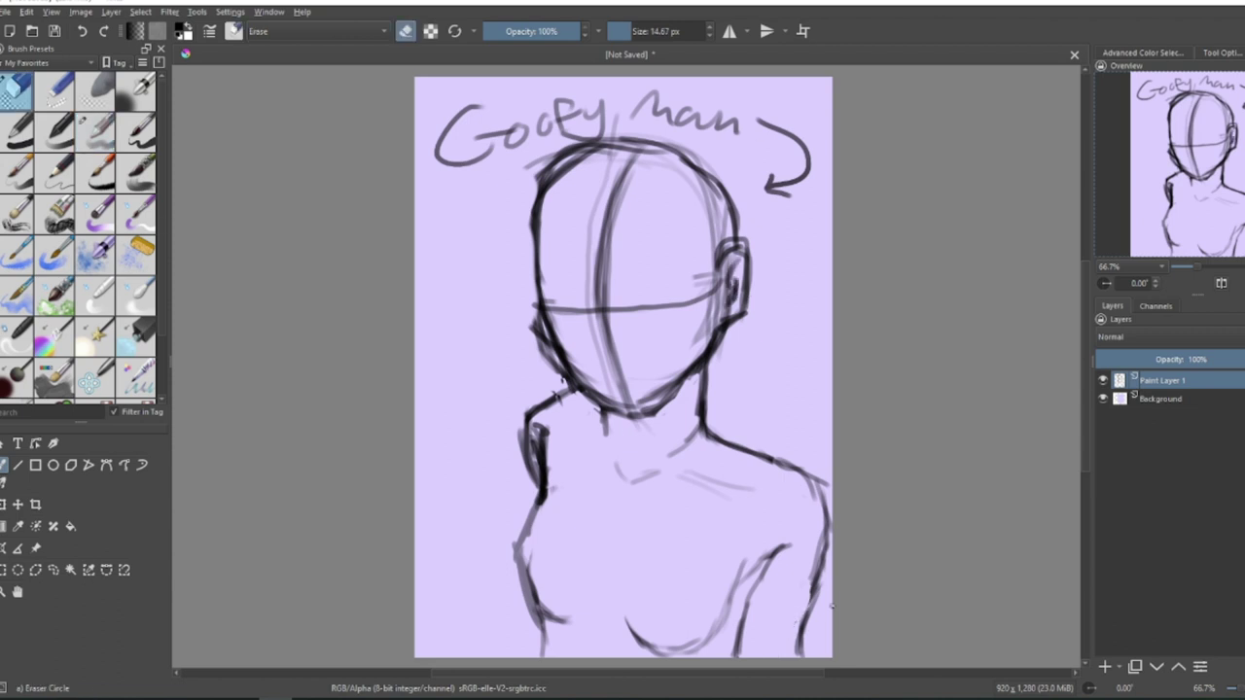
{"action": "mouse_move", "coordinate": [533, 426]}
{"action": "left_mouse_down"}
{"action": "mouse_move", "coordinate": [525, 477]}
{"action": "mouse_move", "coordinate": [525, 436]}
{"action": "left_mouse_up"}
Mark the mouth with a short curved line and a dot at each corner.
{"action": "key", "text": "e"}
{"action": "key", "text": "e"}
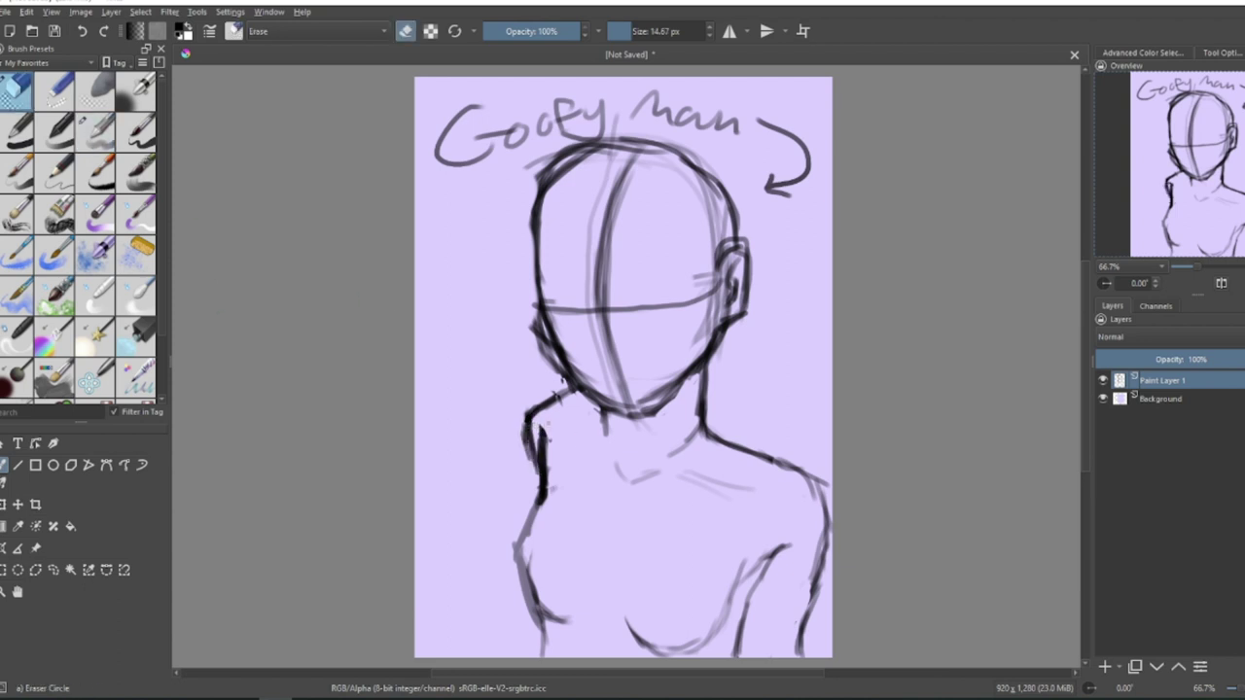
{"action": "key", "text": "e"}
{"action": "left_click_drag", "start_coordinate": [601, 370], "coordinate": [648, 363]}
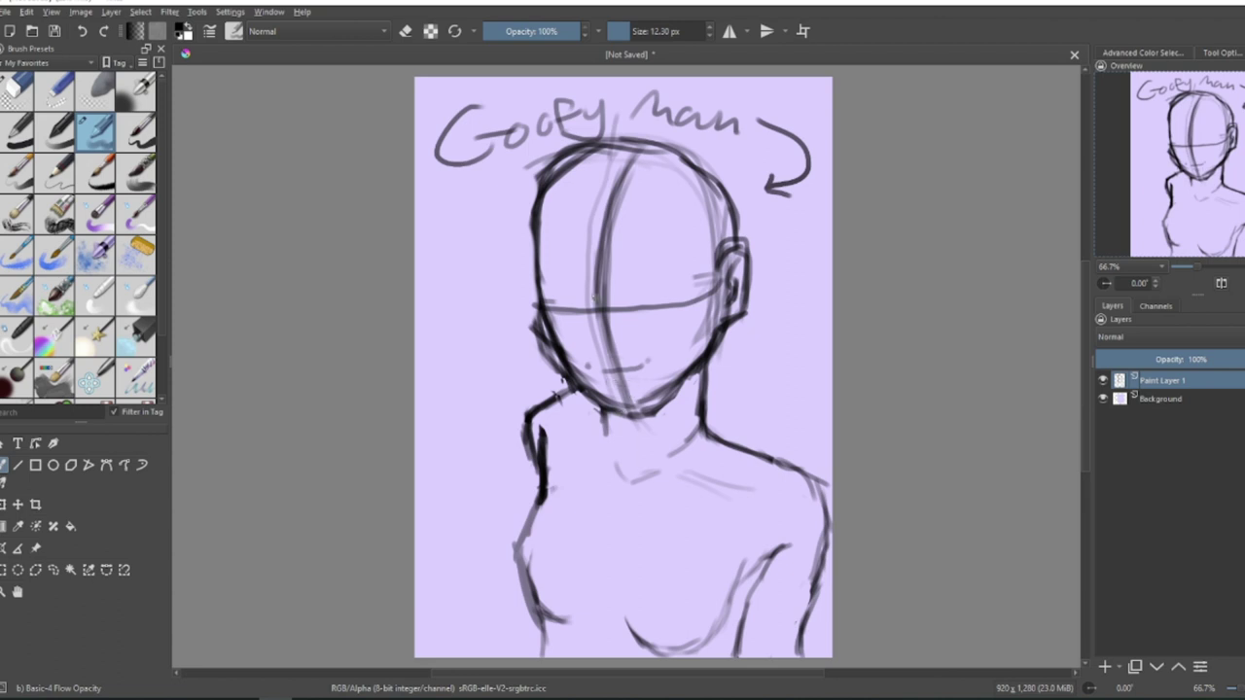
Add a new paint layer and lower the opacity of Paint Layer 1 to 39%.
{"action": "left_click", "coordinate": [1105, 667]}
{"action": "left_click", "coordinate": [1173, 400]}
{"action": "left_click", "coordinate": [1162, 360]}
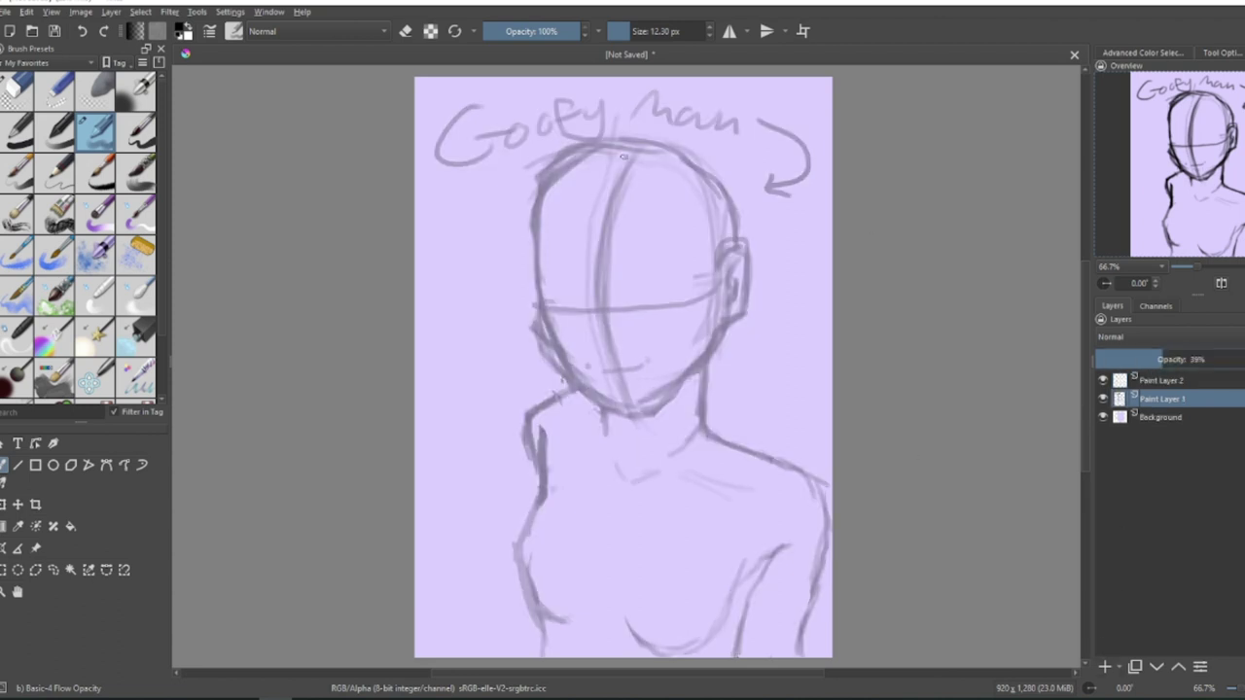
On Paint Layer 2, redraw the head outline, face guidelines, ear and small curved mouth over the faded sketch.
{"action": "left_click", "coordinate": [1162, 380]}
{"action": "mouse_move", "coordinate": [598, 148]}
{"action": "left_mouse_down"}
{"action": "mouse_move", "coordinate": [540, 205]}
{"action": "mouse_move", "coordinate": [537, 331]}
{"action": "mouse_move", "coordinate": [603, 404]}
{"action": "mouse_move", "coordinate": [642, 416]}
{"action": "left_mouse_up"}
{"action": "left_click_drag", "start_coordinate": [711, 350], "coordinate": [632, 410]}
{"action": "mouse_move", "coordinate": [686, 374]}
{"action": "left_mouse_down"}
{"action": "mouse_move", "coordinate": [744, 249]}
{"action": "mouse_move", "coordinate": [720, 263]}
{"action": "left_mouse_up"}
{"action": "mouse_move", "coordinate": [578, 150]}
{"action": "left_mouse_down"}
{"action": "mouse_move", "coordinate": [609, 141]}
{"action": "mouse_move", "coordinate": [739, 239]}
{"action": "mouse_move", "coordinate": [607, 141]}
{"action": "mouse_move", "coordinate": [602, 331]}
{"action": "mouse_move", "coordinate": [630, 408]}
{"action": "left_mouse_up"}
{"action": "mouse_move", "coordinate": [544, 308]}
{"action": "left_mouse_down"}
{"action": "mouse_move", "coordinate": [671, 311]}
{"action": "mouse_move", "coordinate": [723, 292]}
{"action": "left_mouse_up"}
{"action": "left_click_drag", "start_coordinate": [730, 262], "coordinate": [731, 311]}
{"action": "left_click_drag", "start_coordinate": [585, 366], "coordinate": [652, 359]}
{"action": "key", "text": "ctrl+z"}
Draw the neck lines, the hollow at the throat and both collarbones beneath the head.
{"action": "left_click_drag", "start_coordinate": [604, 404], "coordinate": [605, 433]}
{"action": "mouse_move", "coordinate": [708, 360]}
{"action": "left_mouse_down"}
{"action": "mouse_move", "coordinate": [700, 428]}
{"action": "mouse_move", "coordinate": [681, 447]}
{"action": "left_mouse_up"}
{"action": "left_click_drag", "start_coordinate": [609, 458], "coordinate": [623, 480]}
{"action": "left_click_drag", "start_coordinate": [679, 473], "coordinate": [747, 492]}
{"action": "left_click_drag", "start_coordinate": [568, 409], "coordinate": [613, 450]}
Retrace the shoulders, torso side, chest curve and right arm over the faded body sketch.
{"action": "left_click_drag", "start_coordinate": [580, 385], "coordinate": [537, 409]}
{"action": "mouse_move", "coordinate": [537, 409]}
{"action": "left_mouse_down"}
{"action": "mouse_move", "coordinate": [552, 617]}
{"action": "mouse_move", "coordinate": [540, 656]}
{"action": "left_mouse_up"}
{"action": "mouse_move", "coordinate": [622, 617]}
{"action": "left_mouse_down"}
{"action": "mouse_move", "coordinate": [729, 609]}
{"action": "mouse_move", "coordinate": [764, 574]}
{"action": "mouse_move", "coordinate": [741, 650]}
{"action": "left_mouse_up"}
{"action": "left_click_drag", "start_coordinate": [706, 416], "coordinate": [817, 477]}
{"action": "left_click_drag", "start_coordinate": [817, 477], "coordinate": [813, 597]}
{"action": "left_click_drag", "start_coordinate": [823, 552], "coordinate": [797, 645]}
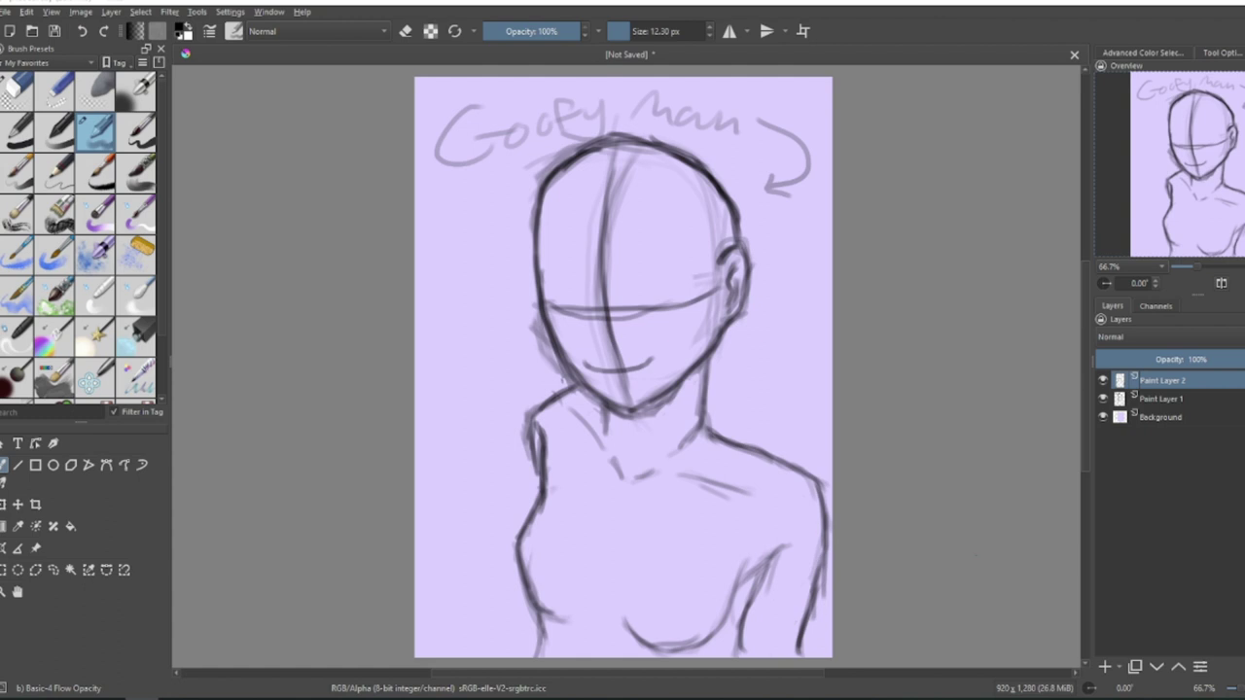
Add a new paint layer and sketch a deep V-shaped neckline with cloth folds over the left shoulder.
{"action": "left_click", "coordinate": [1105, 667]}
{"action": "mouse_move", "coordinate": [585, 503]}
{"action": "left_mouse_down"}
{"action": "mouse_move", "coordinate": [590, 628]}
{"action": "mouse_move", "coordinate": [736, 452]}
{"action": "left_mouse_up"}
{"action": "left_click_drag", "start_coordinate": [736, 447], "coordinate": [698, 524]}
{"action": "mouse_move", "coordinate": [585, 508]}
{"action": "left_mouse_down"}
{"action": "mouse_move", "coordinate": [596, 406]}
{"action": "mouse_move", "coordinate": [577, 591]}
{"action": "left_mouse_up"}
{"action": "left_click_drag", "start_coordinate": [563, 379], "coordinate": [558, 538]}
{"action": "mouse_move", "coordinate": [561, 384]}
{"action": "left_mouse_down"}
{"action": "mouse_move", "coordinate": [545, 431]}
{"action": "mouse_move", "coordinate": [559, 574]}
{"action": "left_mouse_up"}
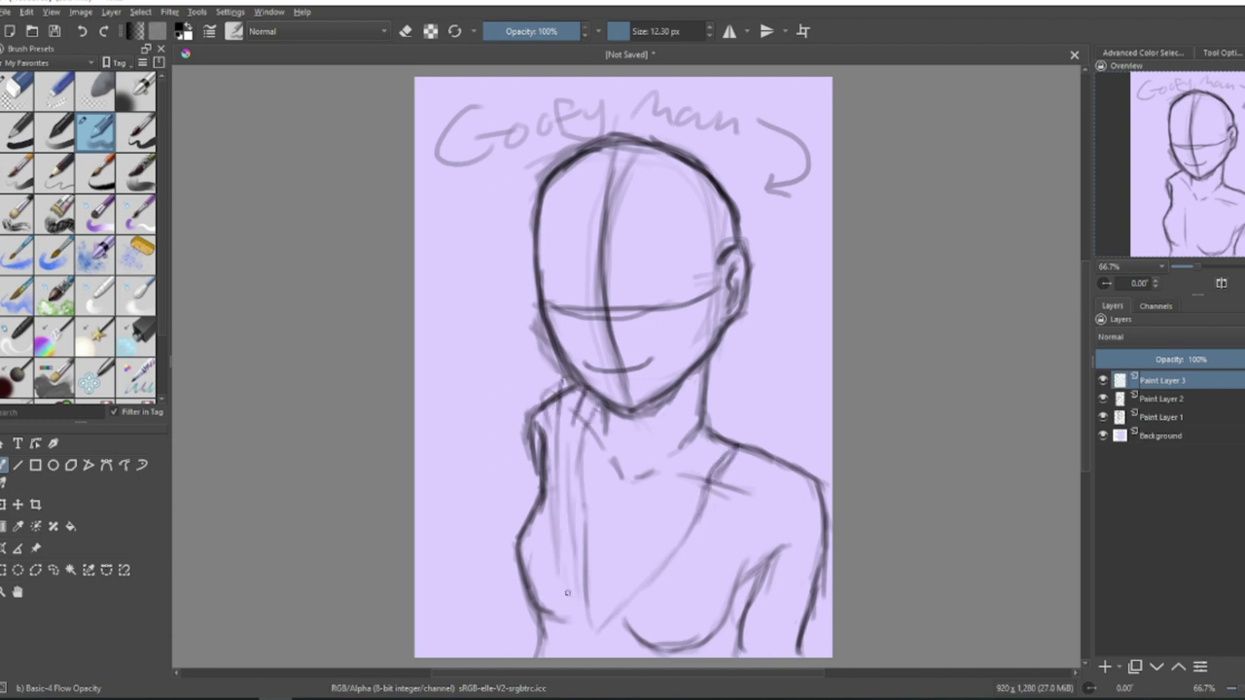
Add long cloth folds running from the right shoulder to the chest and short folds at the left waist.
{"action": "mouse_move", "coordinate": [753, 455]}
{"action": "left_mouse_down"}
{"action": "mouse_move", "coordinate": [615, 634]}
{"action": "mouse_move", "coordinate": [651, 622]}
{"action": "left_mouse_up"}
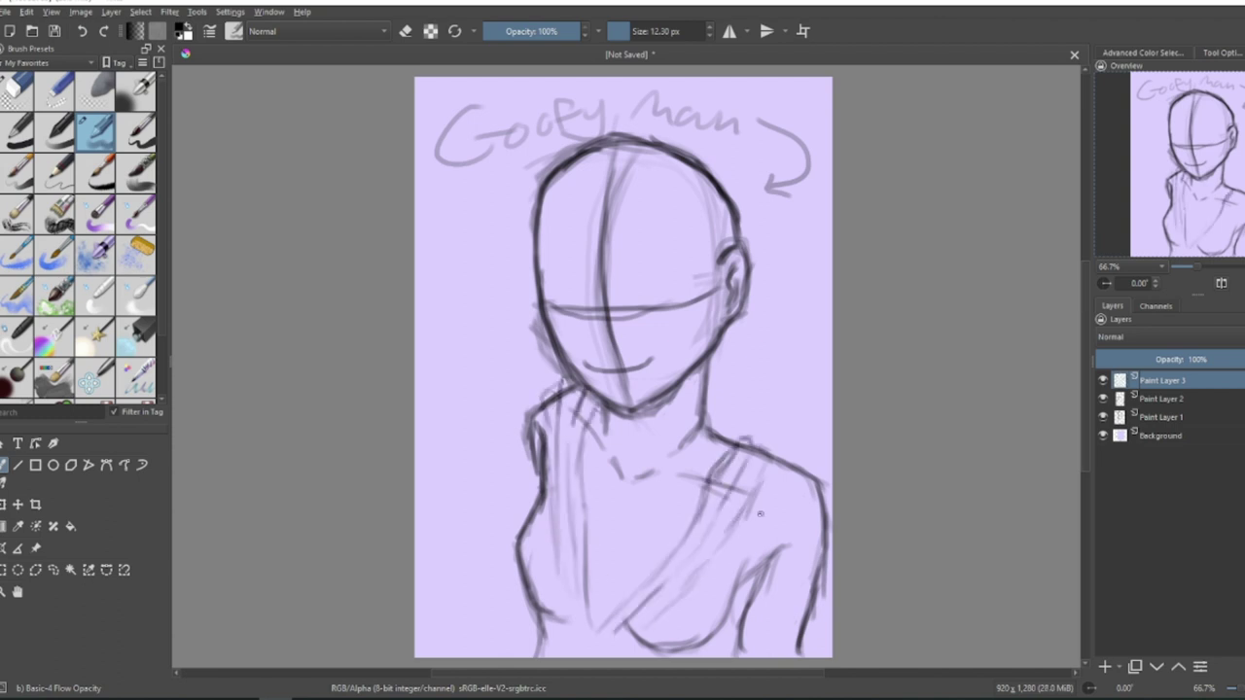
{"action": "mouse_move", "coordinate": [780, 465]}
{"action": "left_mouse_down"}
{"action": "mouse_move", "coordinate": [710, 598]}
{"action": "mouse_move", "coordinate": [760, 606]}
{"action": "mouse_move", "coordinate": [741, 584]}
{"action": "mouse_move", "coordinate": [728, 641]}
{"action": "left_mouse_up"}
{"action": "left_click_drag", "start_coordinate": [780, 551], "coordinate": [749, 595]}
{"action": "left_click_drag", "start_coordinate": [544, 507], "coordinate": [531, 595]}
{"action": "left_click_drag", "start_coordinate": [565, 547], "coordinate": [537, 629]}
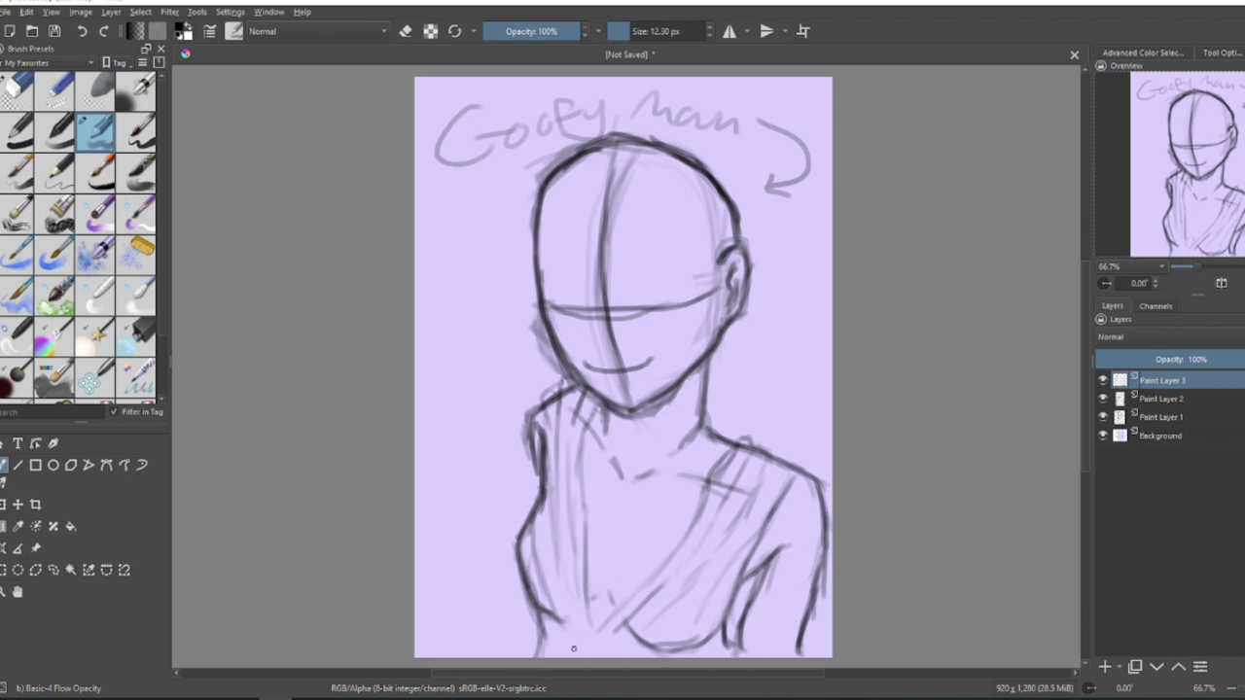
Sketch a wide open grin with a straight upper edge and two sides meeting near the chin.
{"action": "left_click_drag", "start_coordinate": [567, 336], "coordinate": [679, 331]}
{"action": "left_click_drag", "start_coordinate": [568, 337], "coordinate": [614, 385]}
{"action": "mouse_move", "coordinate": [682, 332]}
{"action": "left_mouse_down"}
{"action": "mouse_move", "coordinate": [629, 390]}
{"action": "mouse_move", "coordinate": [586, 366]}
{"action": "left_mouse_up"}
Erase the small mouth from Paint Layer 2 and the title and rough sketch from Paint Layer 1 with a 117.31 px eraser.
{"action": "left_click", "coordinate": [1163, 398]}
{"action": "left_click", "coordinate": [16, 91]}
{"action": "left_click", "coordinate": [1162, 417]}
{"action": "left_click", "coordinate": [655, 31]}
{"action": "mouse_move", "coordinate": [746, 127]}
{"action": "left_mouse_down"}
{"action": "mouse_move", "coordinate": [520, 314]}
{"action": "mouse_move", "coordinate": [841, 642]}
{"action": "left_mouse_up"}
{"action": "key", "text": "Page_Up"}
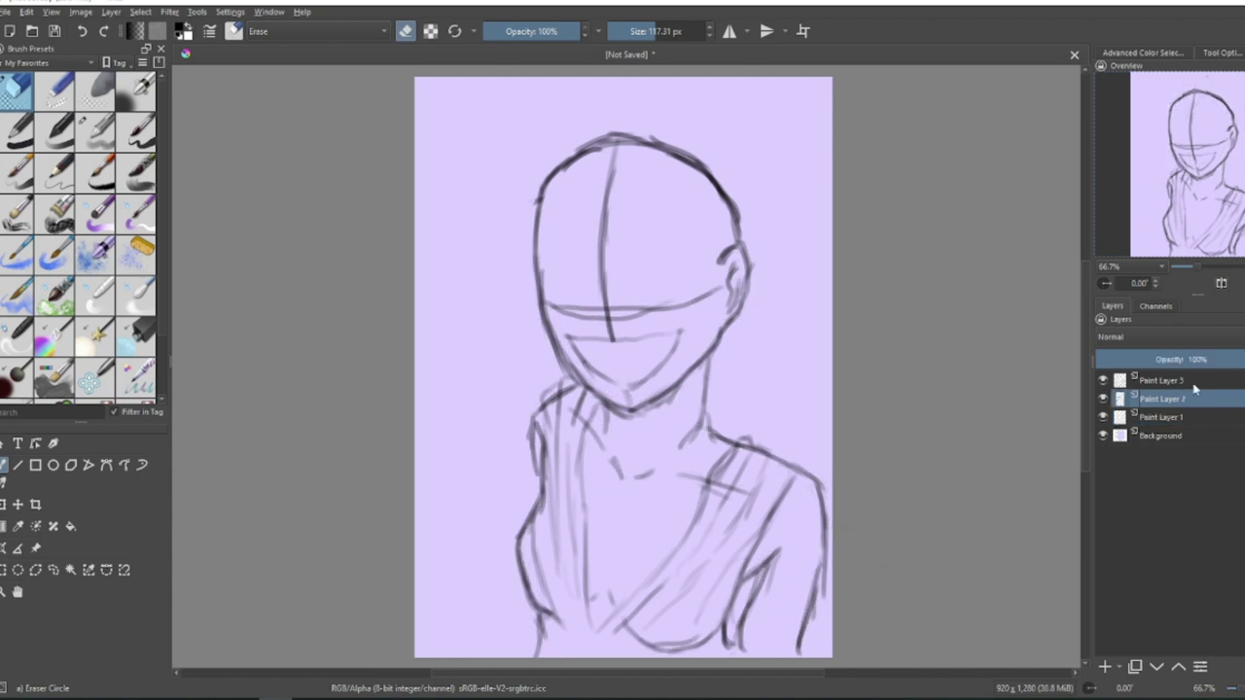
On Paint Layer 3, rough in teeth marks and retrace the open mouth outline in darker lines with a 6.74 px brush.
{"action": "key", "text": "Page_Up"}
{"action": "key", "text": "e"}
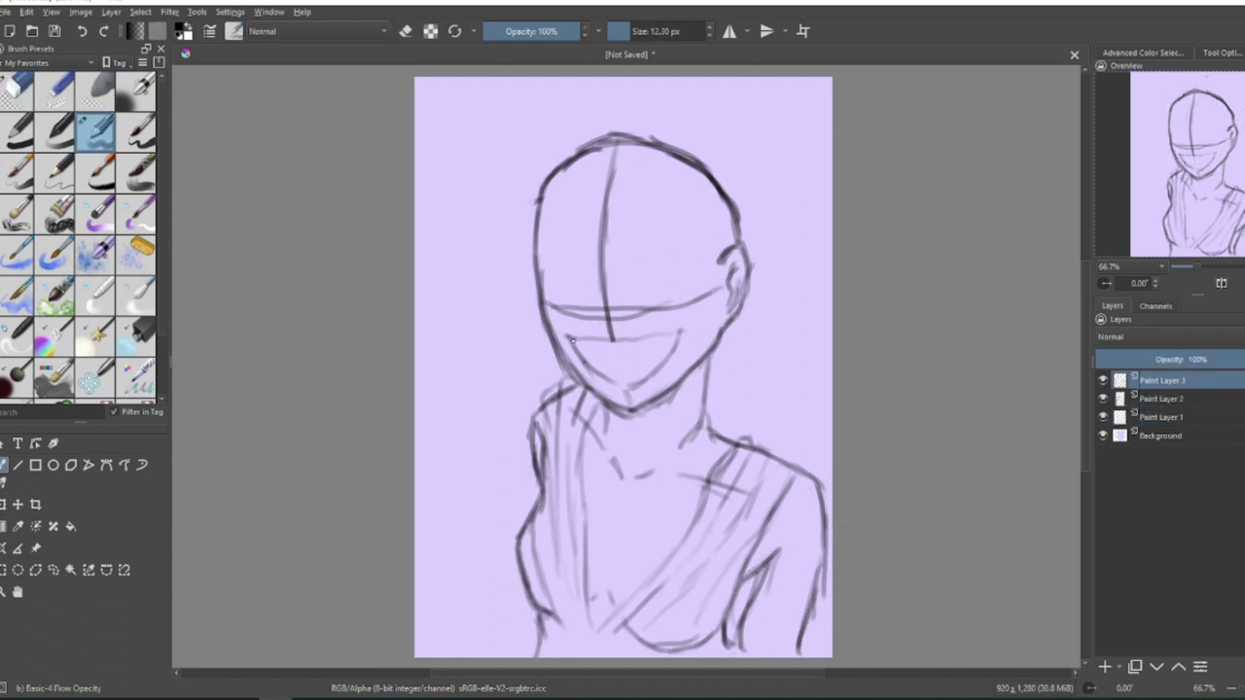
{"action": "left_click_drag", "start_coordinate": [661, 337], "coordinate": [676, 335]}
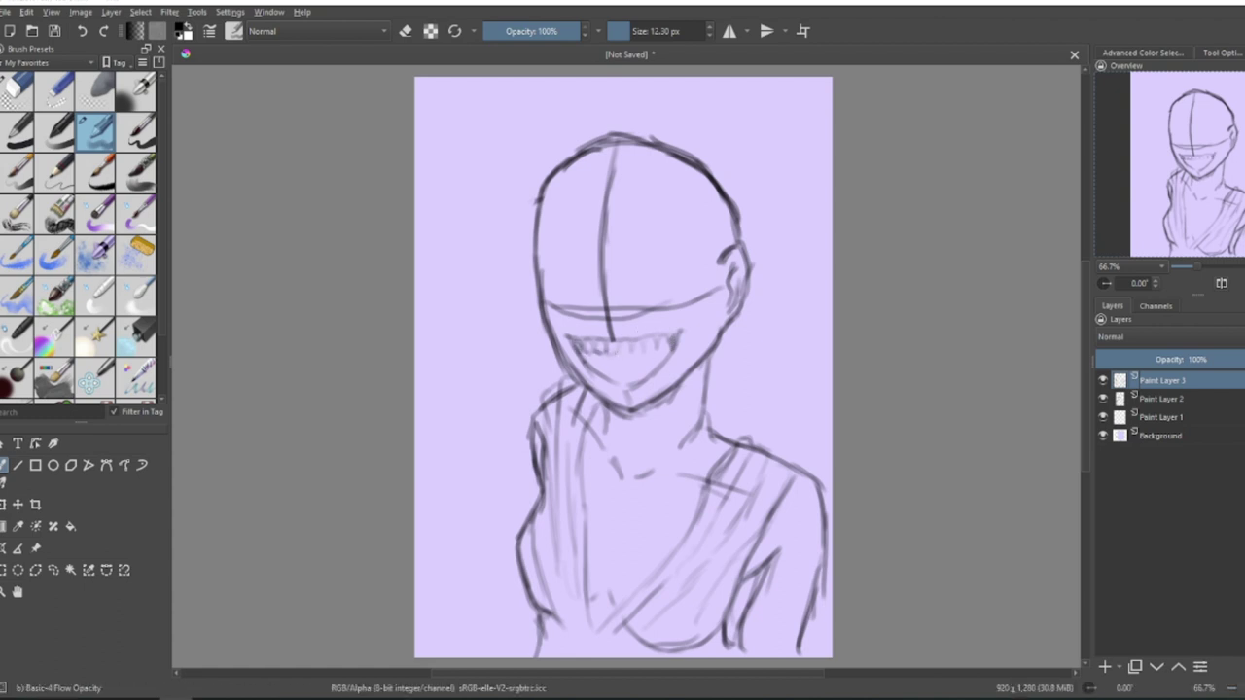
{"action": "scroll", "coordinate": [615, 347], "scroll_direction": "up", "scroll_amount": 4}
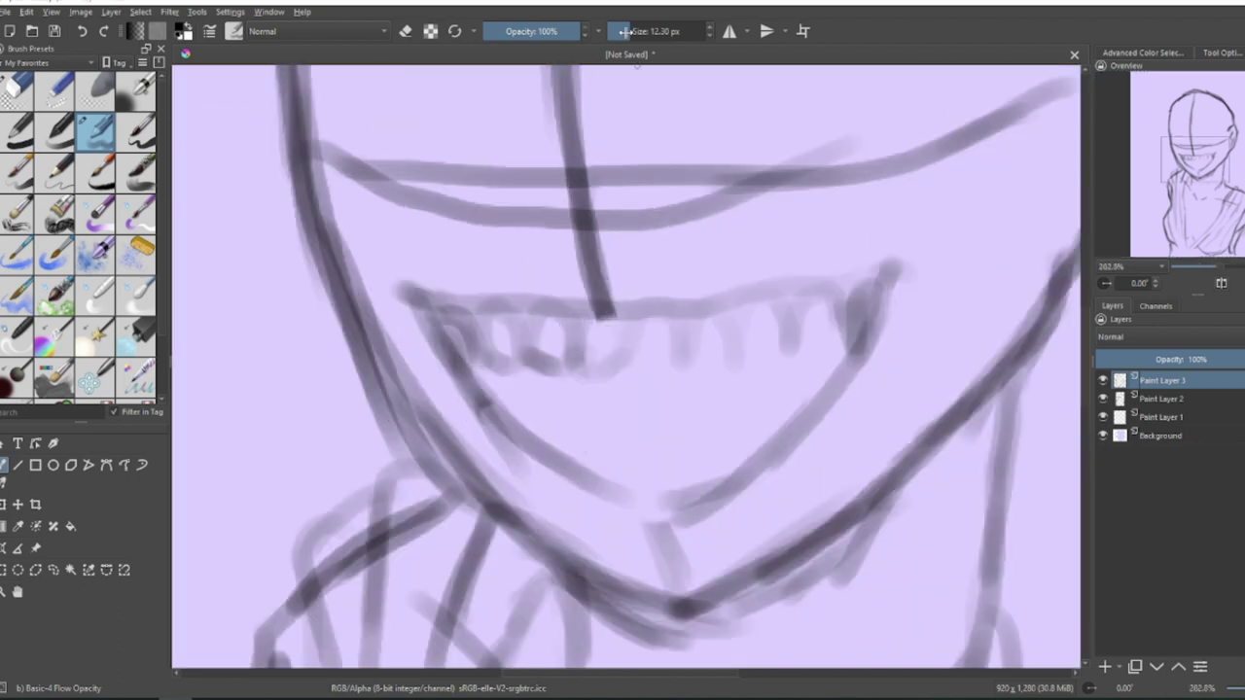
{"action": "left_click", "coordinate": [625, 31]}
{"action": "left_click_drag", "start_coordinate": [439, 312], "coordinate": [458, 361]}
{"action": "left_click_drag", "start_coordinate": [391, 288], "coordinate": [454, 342]}
{"action": "left_click_drag", "start_coordinate": [380, 274], "coordinate": [650, 508]}
{"action": "mouse_move", "coordinate": [897, 265]}
{"action": "left_mouse_down"}
{"action": "mouse_move", "coordinate": [683, 509]}
{"action": "mouse_move", "coordinate": [653, 518]}
{"action": "left_mouse_up"}
{"action": "mouse_move", "coordinate": [411, 291]}
{"action": "left_mouse_down"}
{"action": "mouse_move", "coordinate": [827, 284]}
{"action": "mouse_move", "coordinate": [897, 267]}
{"action": "left_mouse_up"}
{"action": "left_click_drag", "start_coordinate": [873, 280], "coordinate": [823, 402]}
{"action": "left_click_drag", "start_coordinate": [627, 508], "coordinate": [759, 472]}
Draw a row of rounded upper teeth along the inside of the mouth.
{"action": "mouse_move", "coordinate": [457, 313]}
{"action": "left_mouse_down"}
{"action": "mouse_move", "coordinate": [477, 345]}
{"action": "mouse_move", "coordinate": [508, 355]}
{"action": "mouse_move", "coordinate": [533, 316]}
{"action": "mouse_move", "coordinate": [530, 360]}
{"action": "left_mouse_up"}
{"action": "mouse_move", "coordinate": [559, 309]}
{"action": "left_mouse_down"}
{"action": "mouse_move", "coordinate": [595, 321]}
{"action": "mouse_move", "coordinate": [611, 301]}
{"action": "left_mouse_up"}
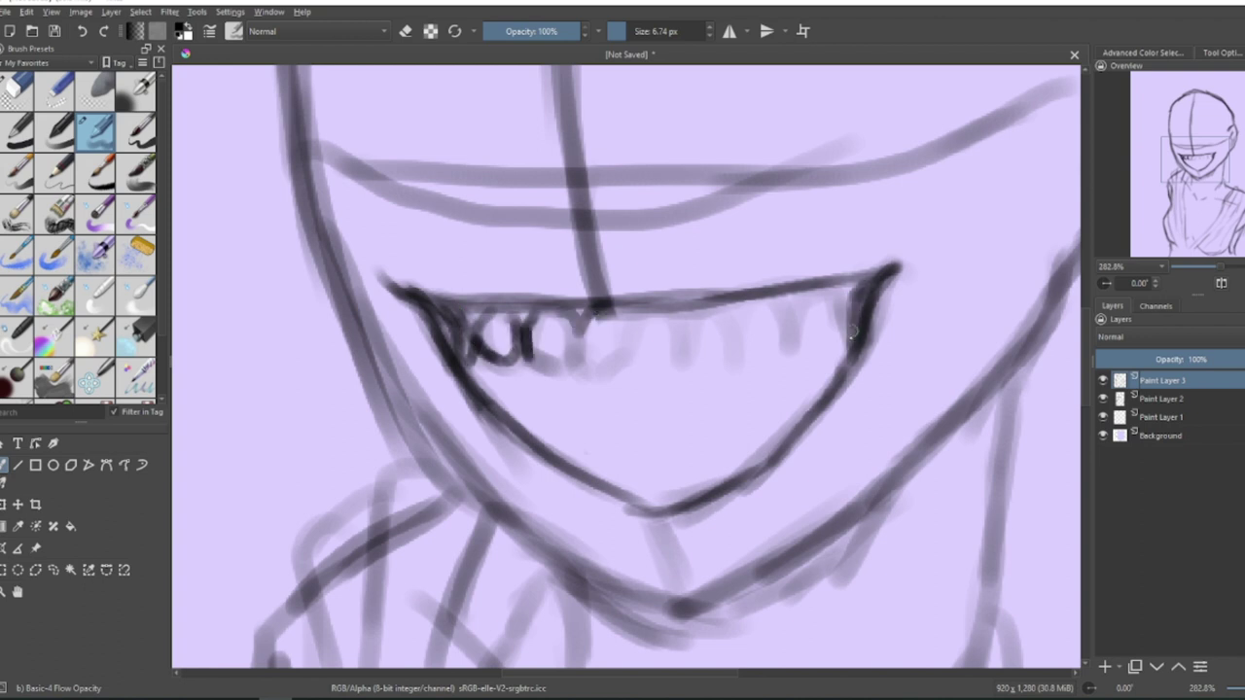
{"action": "left_click_drag", "start_coordinate": [863, 284], "coordinate": [846, 345]}
{"action": "left_click_drag", "start_coordinate": [841, 287], "coordinate": [793, 350]}
{"action": "left_click_drag", "start_coordinate": [792, 287], "coordinate": [729, 360]}
{"action": "mouse_move", "coordinate": [729, 360]}
{"action": "left_mouse_down"}
{"action": "mouse_move", "coordinate": [704, 313]}
{"action": "mouse_move", "coordinate": [609, 309]}
{"action": "mouse_move", "coordinate": [570, 323]}
{"action": "mouse_move", "coordinate": [603, 368]}
{"action": "mouse_move", "coordinate": [751, 362]}
{"action": "mouse_move", "coordinate": [796, 345]}
{"action": "mouse_move", "coordinate": [825, 355]}
{"action": "mouse_move", "coordinate": [858, 335]}
{"action": "left_mouse_up"}
{"action": "mouse_move", "coordinate": [527, 349]}
{"action": "left_mouse_down"}
{"action": "mouse_move", "coordinate": [595, 362]}
{"action": "mouse_move", "coordinate": [637, 343]}
{"action": "mouse_move", "coordinate": [686, 355]}
{"action": "mouse_move", "coordinate": [669, 319]}
{"action": "mouse_move", "coordinate": [728, 352]}
{"action": "mouse_move", "coordinate": [692, 354]}
{"action": "left_mouse_up"}
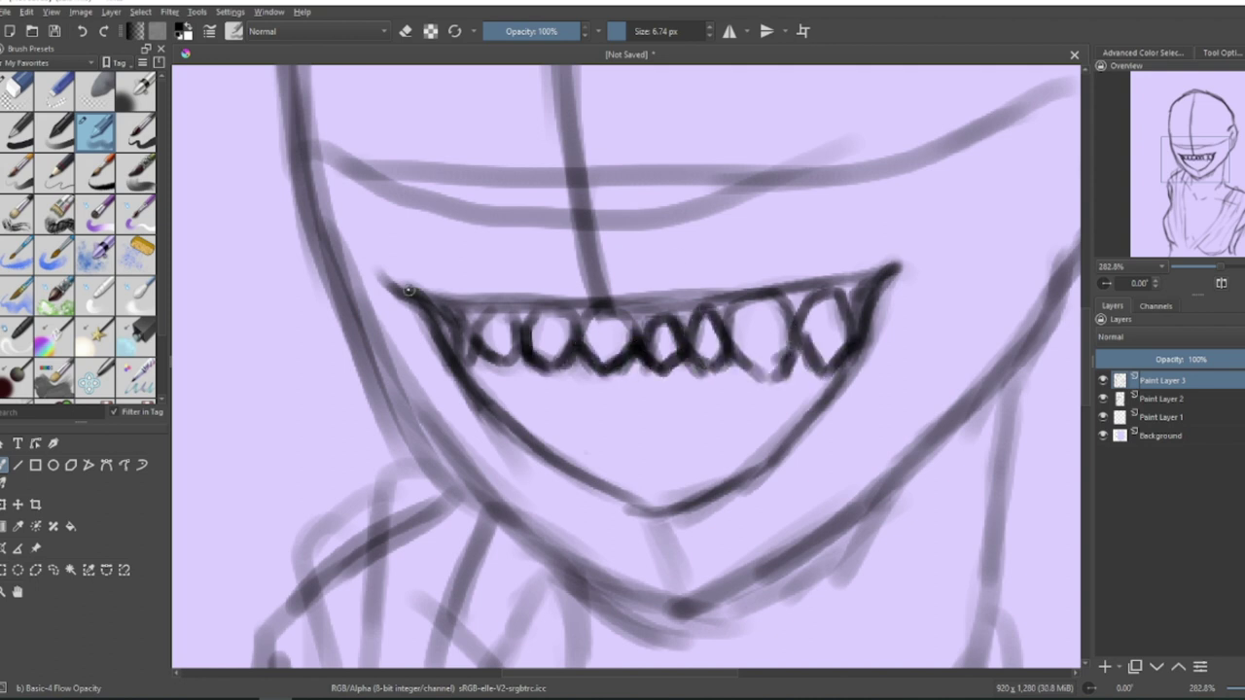
Try thickening the upper lip line and the teeth outlines, and undo those strokes.
{"action": "left_click_drag", "start_coordinate": [410, 290], "coordinate": [745, 292]}
{"action": "mouse_move", "coordinate": [521, 337]}
{"action": "left_mouse_down"}
{"action": "mouse_move", "coordinate": [481, 316]}
{"action": "mouse_move", "coordinate": [478, 354]}
{"action": "left_mouse_up"}
{"action": "left_click_drag", "start_coordinate": [437, 306], "coordinate": [471, 352]}
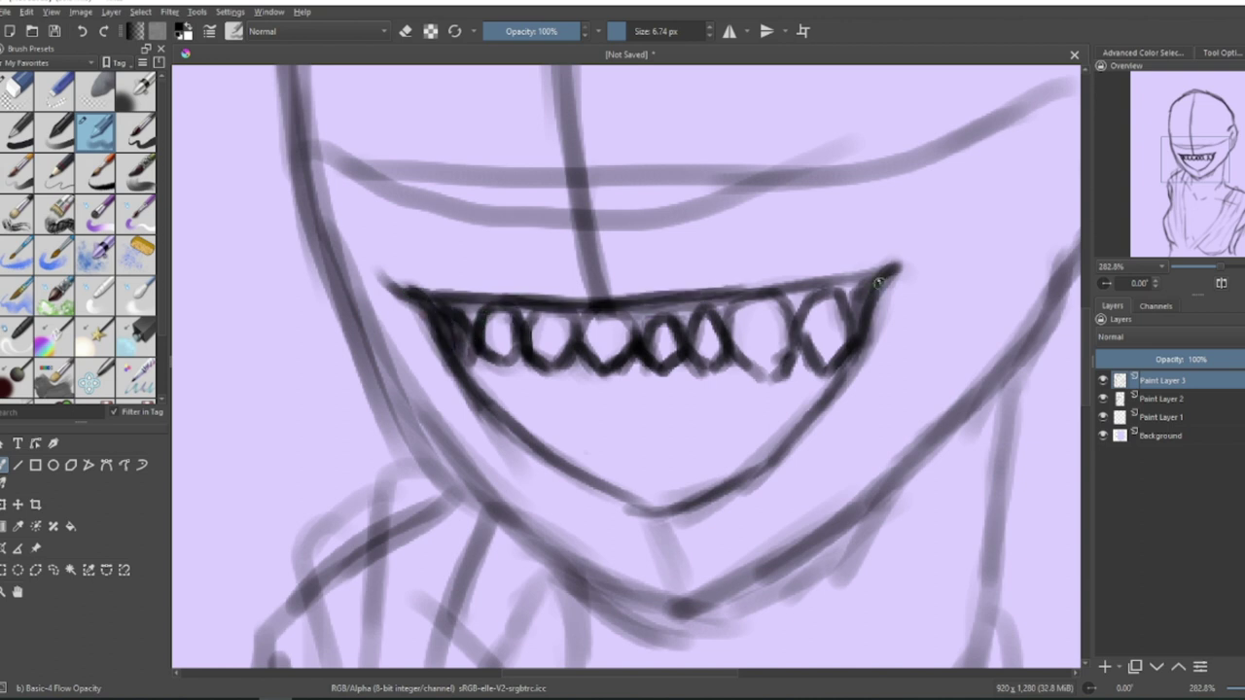
{"action": "left_click_drag", "start_coordinate": [874, 290], "coordinate": [857, 331]}
{"action": "left_click_drag", "start_coordinate": [731, 296], "coordinate": [899, 271]}
{"action": "mouse_move", "coordinate": [788, 300]}
{"action": "left_mouse_down"}
{"action": "mouse_move", "coordinate": [763, 368]}
{"action": "mouse_move", "coordinate": [764, 297]}
{"action": "left_mouse_up"}
{"action": "left_click_drag", "start_coordinate": [606, 351], "coordinate": [630, 313]}
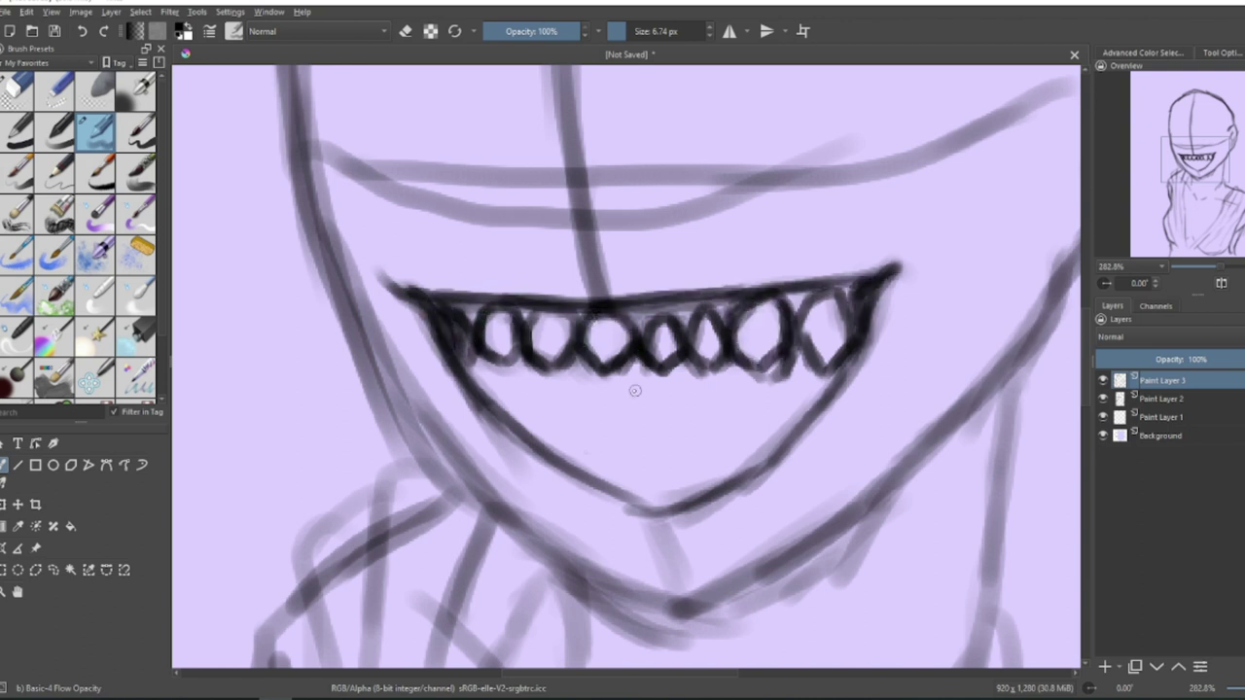
{"action": "key", "text": "ctrl+z"}
{"action": "key", "text": "ctrl+z"}
{"action": "key", "text": "ctrl+z"}
{"action": "key", "text": "ctrl+z"}
{"action": "key", "text": "ctrl+z"}
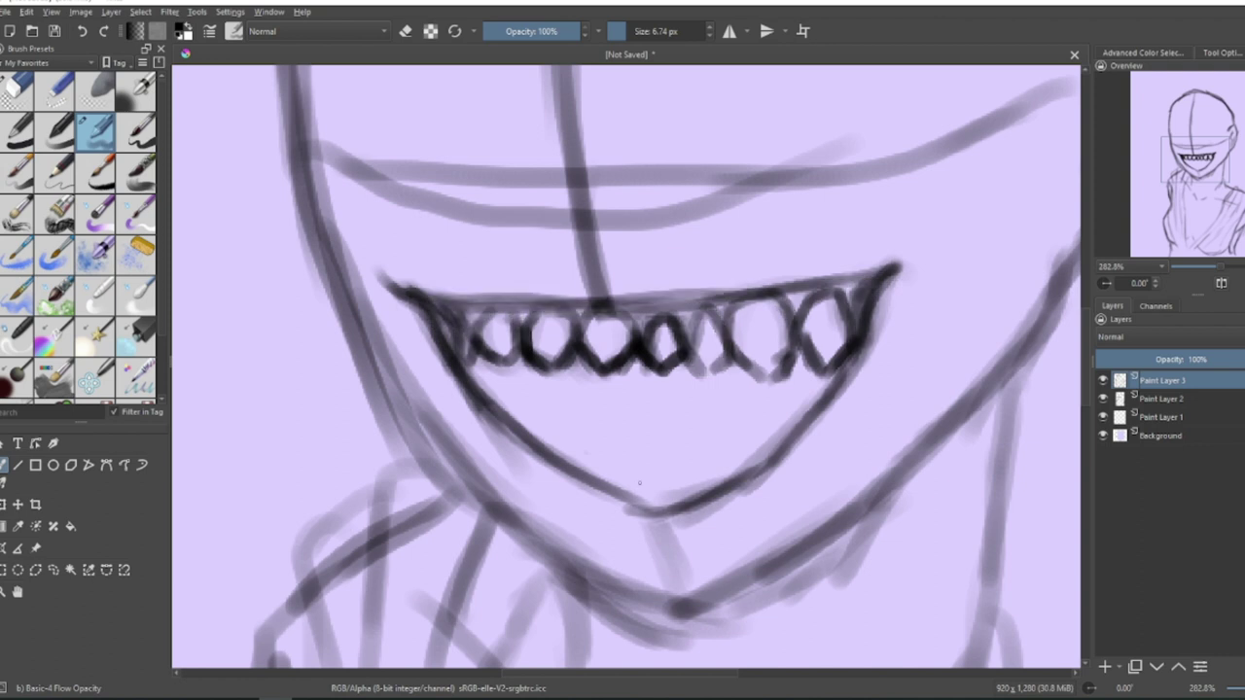
Erase the teeth inside the mouth and all the garment lines from the torso on Paint Layer 3.
{"action": "left_click", "coordinate": [16, 108]}
{"action": "mouse_move", "coordinate": [699, 358]}
{"action": "left_mouse_down"}
{"action": "mouse_move", "coordinate": [494, 356]}
{"action": "mouse_move", "coordinate": [844, 301]}
{"action": "mouse_move", "coordinate": [493, 371]}
{"action": "mouse_move", "coordinate": [637, 496]}
{"action": "left_mouse_up"}
{"action": "scroll", "coordinate": [525, 283], "scroll_direction": "down", "scroll_amount": 5}
{"action": "left_click_drag", "start_coordinate": [496, 336], "coordinate": [519, 373]}
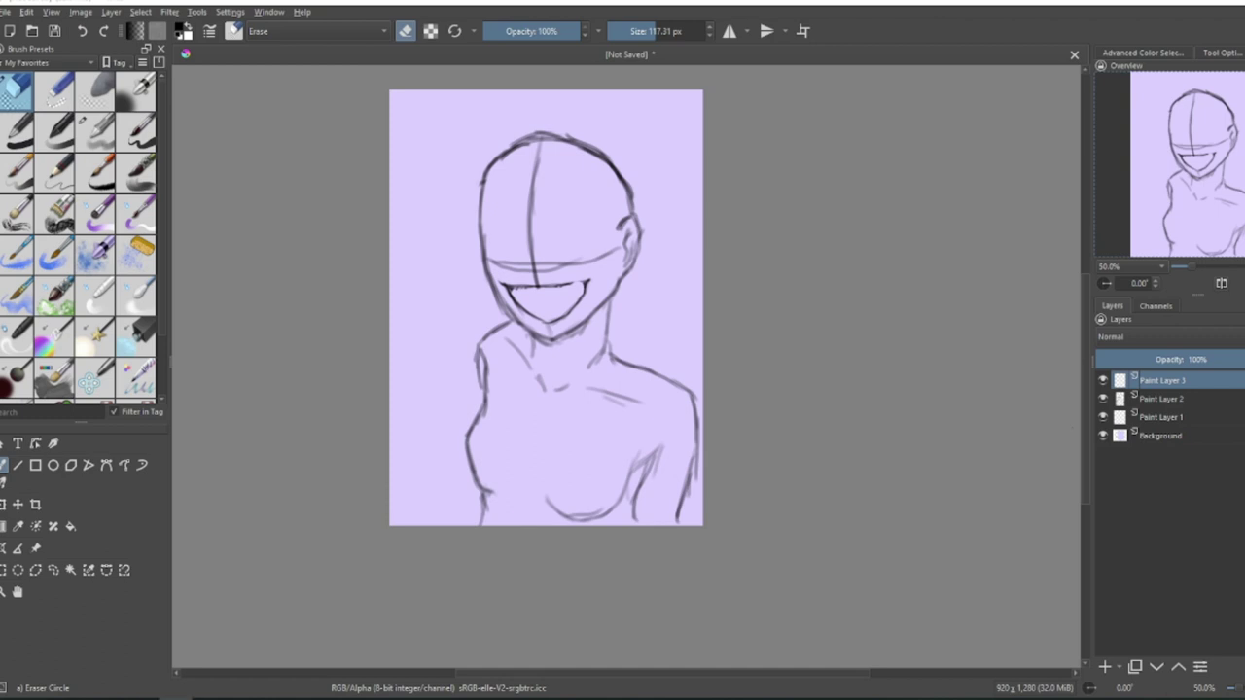
Reinforce the upper left side of the head outline with the Basic-4 Flow brush and add another paint layer.
{"action": "key", "text": "1"}
{"action": "left_click", "coordinate": [95, 129]}
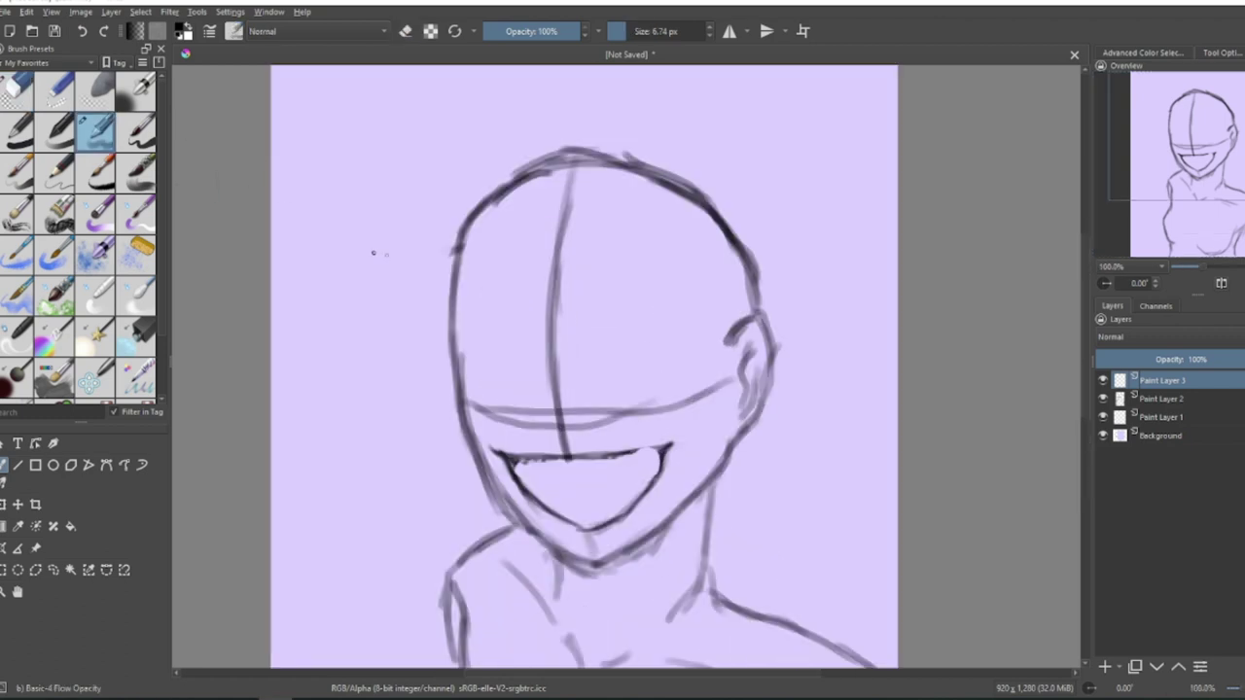
{"action": "left_click_drag", "start_coordinate": [462, 249], "coordinate": [455, 313]}
{"action": "scroll", "coordinate": [631, 243], "scroll_direction": "down", "scroll_amount": 3}
{"action": "scroll", "coordinate": [633, 291], "scroll_direction": "up", "scroll_amount": 2}
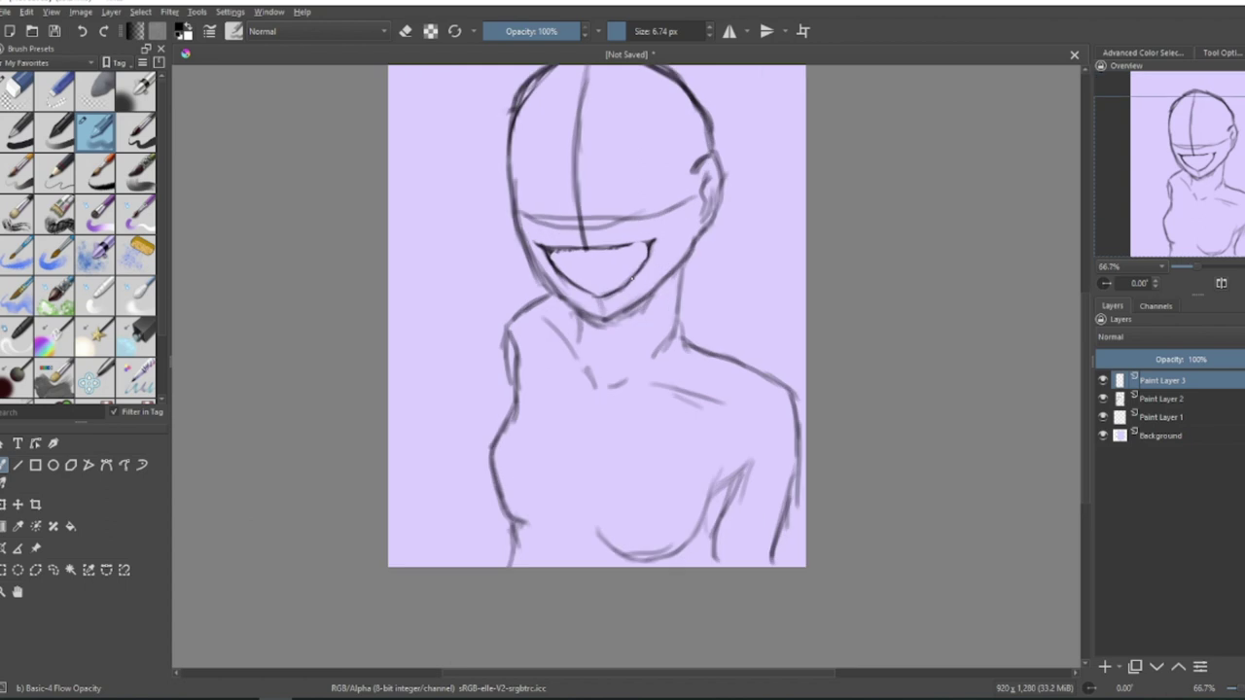
{"action": "key", "text": "Insert"}
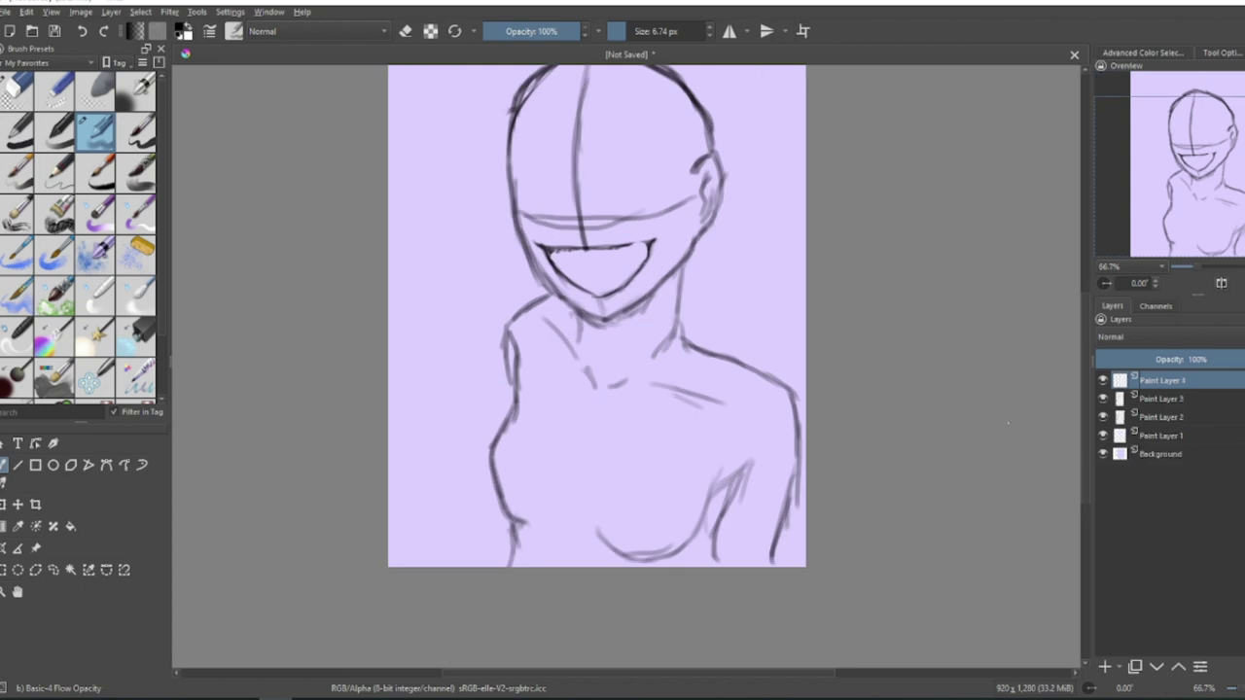
{"action": "mouse_move", "coordinate": [650, 257]}
{"action": "left_mouse_down"}
{"action": "mouse_move", "coordinate": [647, 242]}
{"action": "mouse_move", "coordinate": [623, 244]}
{"action": "left_mouse_up"}
{"action": "key", "text": "1"}
{"action": "left_click_drag", "start_coordinate": [753, 268], "coordinate": [730, 319]}
{"action": "mouse_move", "coordinate": [766, 274]}
{"action": "left_mouse_down"}
{"action": "mouse_move", "coordinate": [744, 315]}
{"action": "mouse_move", "coordinate": [753, 306]}
{"action": "left_mouse_up"}
{"action": "left_click_drag", "start_coordinate": [530, 348], "coordinate": [540, 418]}
{"action": "left_click_drag", "start_coordinate": [732, 314], "coordinate": [506, 455]}
{"action": "mouse_move", "coordinate": [533, 224]}
{"action": "left_mouse_down"}
{"action": "mouse_move", "coordinate": [508, 458]}
{"action": "mouse_move", "coordinate": [603, 482]}
{"action": "left_mouse_up"}
{"action": "left_click_drag", "start_coordinate": [539, 191], "coordinate": [481, 340]}
{"action": "left_click_drag", "start_coordinate": [764, 279], "coordinate": [751, 410]}
{"action": "left_click_drag", "start_coordinate": [742, 354], "coordinate": [754, 432]}
{"action": "left_click_drag", "start_coordinate": [748, 389], "coordinate": [768, 483]}
{"action": "left_click_drag", "start_coordinate": [786, 283], "coordinate": [755, 391]}
{"action": "left_click_drag", "start_coordinate": [761, 335], "coordinate": [767, 467]}
{"action": "key", "text": "ctrl+z"}
{"action": "key", "text": "ctrl+z"}
{"action": "key", "text": "ctrl+z"}
{"action": "key", "text": "ctrl+z"}
{"action": "key", "text": "ctrl+z"}
{"action": "key", "text": "ctrl+z"}
{"action": "key", "text": "ctrl+z"}
{"action": "key", "text": "ctrl+z"}
{"action": "key", "text": "ctrl+z"}
{"action": "key", "text": "ctrl+z"}
{"action": "key", "text": "ctrl+z"}
{"action": "key", "text": "ctrl+z"}
{"action": "key", "text": "ctrl+z"}
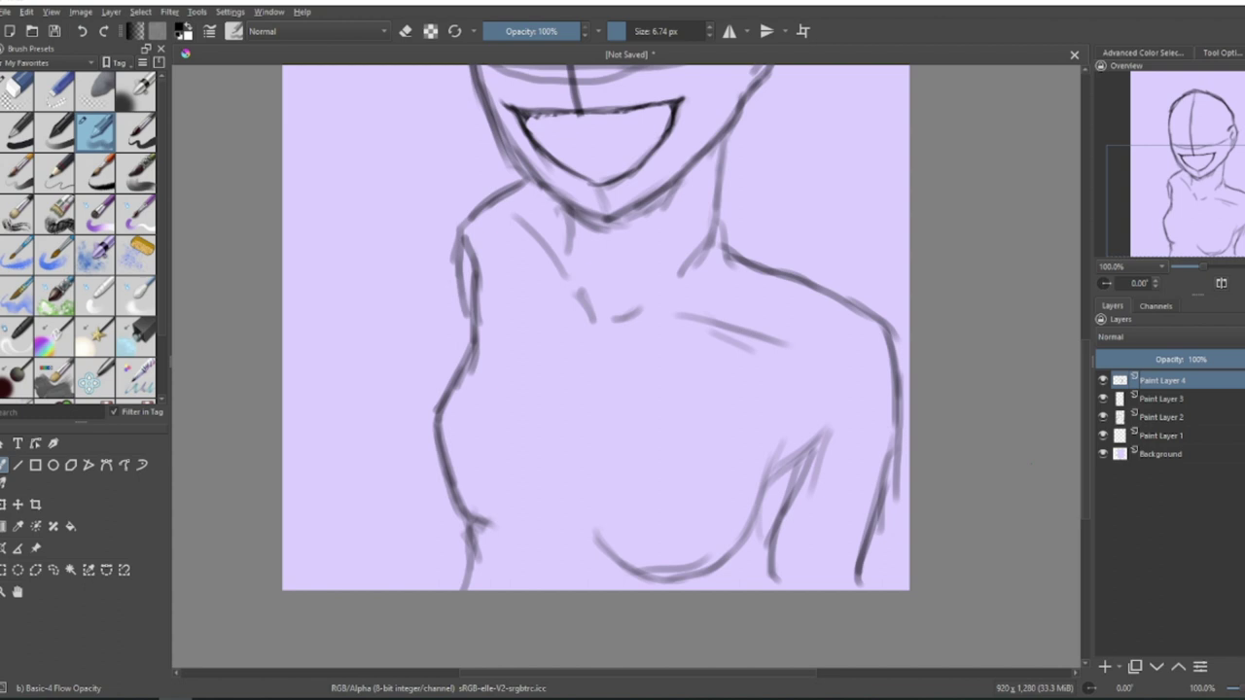
On Paint Layer 4, sketch loose sleeves with hems around both arms and darken the left waist and right underarm.
{"action": "mouse_move", "coordinate": [470, 496]}
{"action": "left_mouse_down"}
{"action": "mouse_move", "coordinate": [457, 538]}
{"action": "mouse_move", "coordinate": [467, 587]}
{"action": "left_mouse_up"}
{"action": "mouse_move", "coordinate": [533, 182]}
{"action": "left_mouse_down"}
{"action": "mouse_move", "coordinate": [455, 236]}
{"action": "mouse_move", "coordinate": [465, 344]}
{"action": "left_mouse_up"}
{"action": "left_click_drag", "start_coordinate": [450, 238], "coordinate": [468, 348]}
{"action": "mouse_move", "coordinate": [899, 389]}
{"action": "left_mouse_down"}
{"action": "mouse_move", "coordinate": [883, 523]}
{"action": "mouse_move", "coordinate": [836, 556]}
{"action": "left_mouse_up"}
{"action": "left_click_drag", "start_coordinate": [874, 552], "coordinate": [783, 587]}
{"action": "left_click_drag", "start_coordinate": [833, 422], "coordinate": [775, 572]}
{"action": "left_click_drag", "start_coordinate": [809, 457], "coordinate": [772, 588]}
{"action": "left_click_drag", "start_coordinate": [856, 405], "coordinate": [783, 518]}
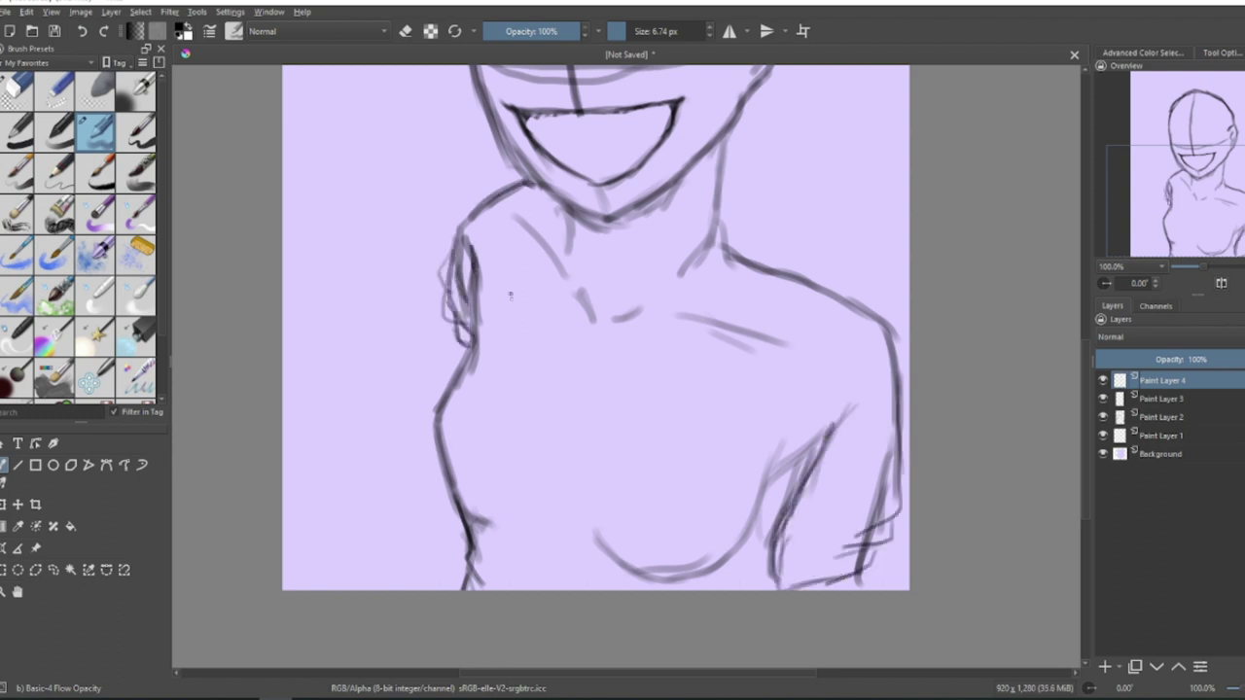
Add fold lines and a bit of forearm to the right sleeve, and erase stray strokes around the left sleeve.
{"action": "left_click_drag", "start_coordinate": [872, 465], "coordinate": [806, 544]}
{"action": "left_click_drag", "start_coordinate": [835, 464], "coordinate": [815, 529]}
{"action": "left_click_drag", "start_coordinate": [862, 570], "coordinate": [873, 589]}
{"action": "left_click", "coordinate": [25, 94]}
{"action": "mouse_move", "coordinate": [444, 260]}
{"action": "left_mouse_down"}
{"action": "mouse_move", "coordinate": [437, 289]}
{"action": "mouse_move", "coordinate": [469, 350]}
{"action": "left_mouse_up"}
{"action": "left_click", "coordinate": [103, 136]}
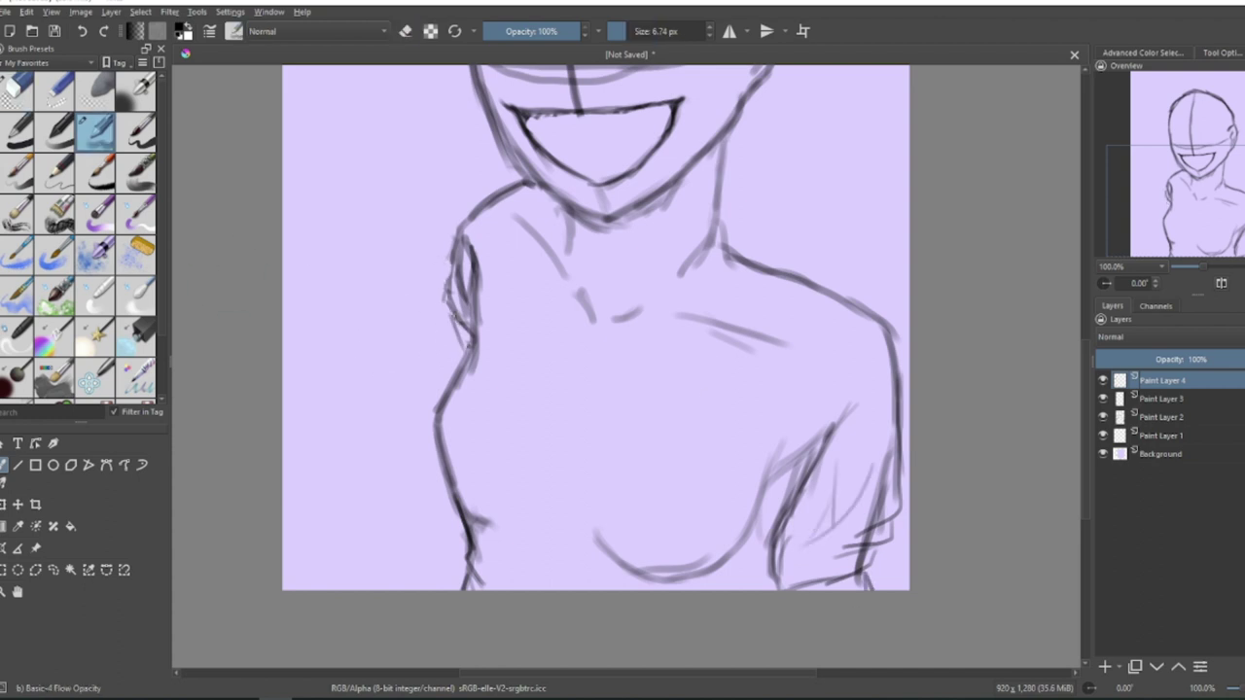
Darken the chest curve, underarm crease and right side of the neck, and add a light fold at the waist.
{"action": "mouse_move", "coordinate": [514, 554]}
{"action": "left_mouse_down"}
{"action": "mouse_move", "coordinate": [557, 589]}
{"action": "mouse_move", "coordinate": [617, 576]}
{"action": "left_mouse_up"}
{"action": "mouse_move", "coordinate": [856, 413]}
{"action": "left_mouse_down"}
{"action": "mouse_move", "coordinate": [766, 476]}
{"action": "mouse_move", "coordinate": [745, 535]}
{"action": "left_mouse_up"}
{"action": "mouse_move", "coordinate": [595, 533]}
{"action": "left_mouse_down"}
{"action": "mouse_move", "coordinate": [730, 562]}
{"action": "mouse_move", "coordinate": [749, 523]}
{"action": "left_mouse_up"}
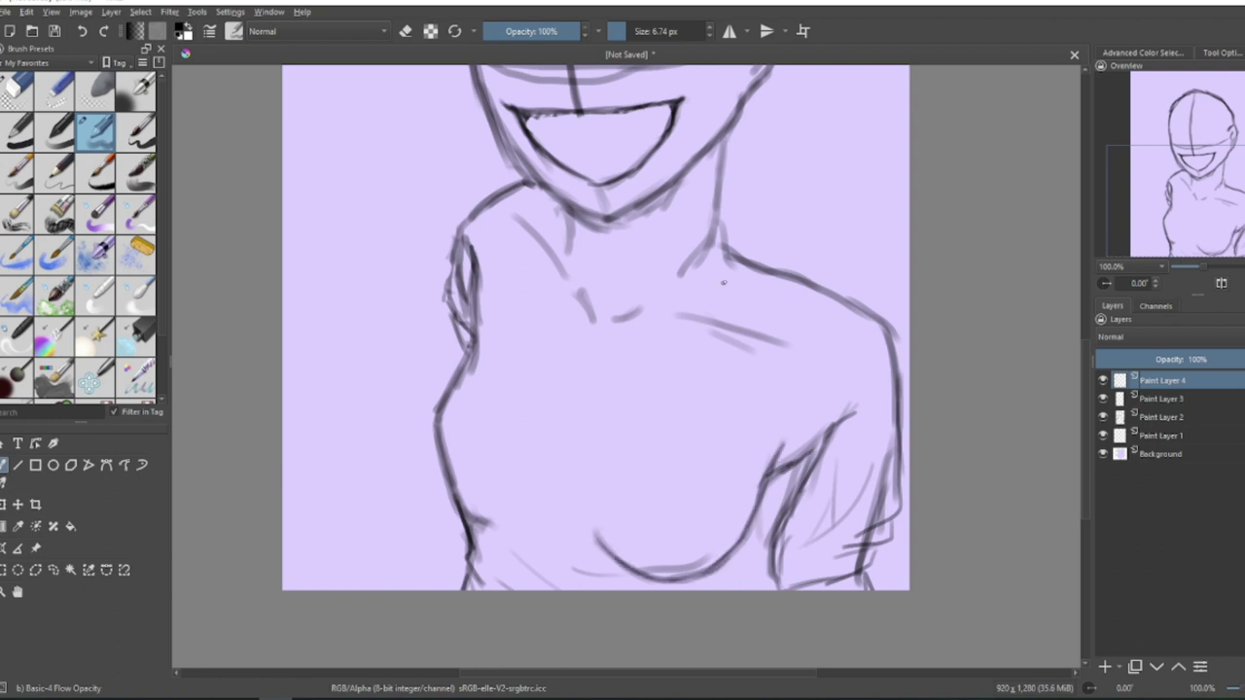
{"action": "left_click_drag", "start_coordinate": [727, 127], "coordinate": [718, 247]}
{"action": "left_click_drag", "start_coordinate": [723, 189], "coordinate": [679, 279]}
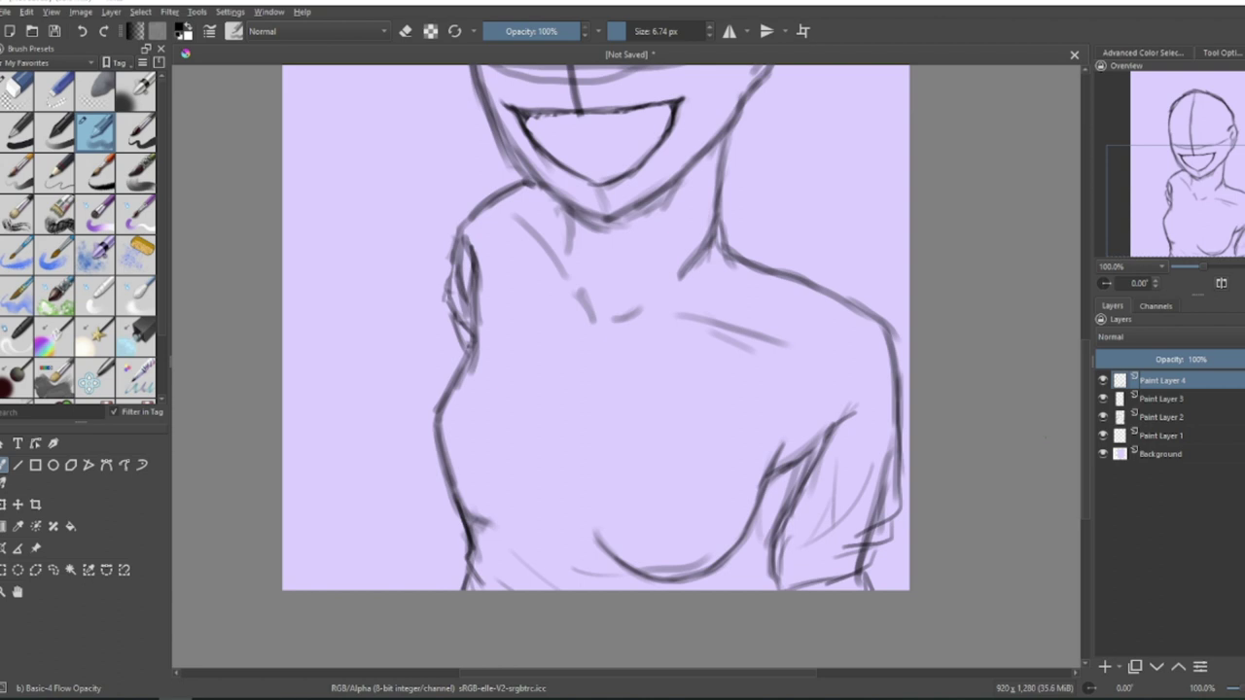
Sketch a rounded shirt neckline from both sides of the neck and add light fabric folds across the lower torso.
{"action": "left_click_drag", "start_coordinate": [742, 258], "coordinate": [591, 384]}
{"action": "mouse_move", "coordinate": [554, 204]}
{"action": "left_mouse_down"}
{"action": "mouse_move", "coordinate": [582, 394]}
{"action": "mouse_move", "coordinate": [565, 377]}
{"action": "left_mouse_up"}
{"action": "left_click_drag", "start_coordinate": [531, 525], "coordinate": [606, 581]}
{"action": "left_click_drag", "start_coordinate": [483, 551], "coordinate": [633, 584]}
{"action": "left_click_drag", "start_coordinate": [773, 541], "coordinate": [739, 581]}
{"action": "left_click_drag", "start_coordinate": [516, 443], "coordinate": [589, 549]}
{"action": "left_click_drag", "start_coordinate": [501, 498], "coordinate": [559, 516]}
Extend the right collarbone, strengthen the left neck line and hatch a shadow beneath the jaw.
{"action": "left_click_drag", "start_coordinate": [765, 338], "coordinate": [821, 345]}
{"action": "left_click_drag", "start_coordinate": [508, 212], "coordinate": [542, 238]}
{"action": "left_click_drag", "start_coordinate": [680, 203], "coordinate": [608, 251]}
{"action": "left_click_drag", "start_coordinate": [711, 158], "coordinate": [581, 239]}
{"action": "left_click_drag", "start_coordinate": [703, 183], "coordinate": [581, 263]}
{"action": "scroll", "coordinate": [882, 346], "scroll_direction": "up", "scroll_amount": 5}
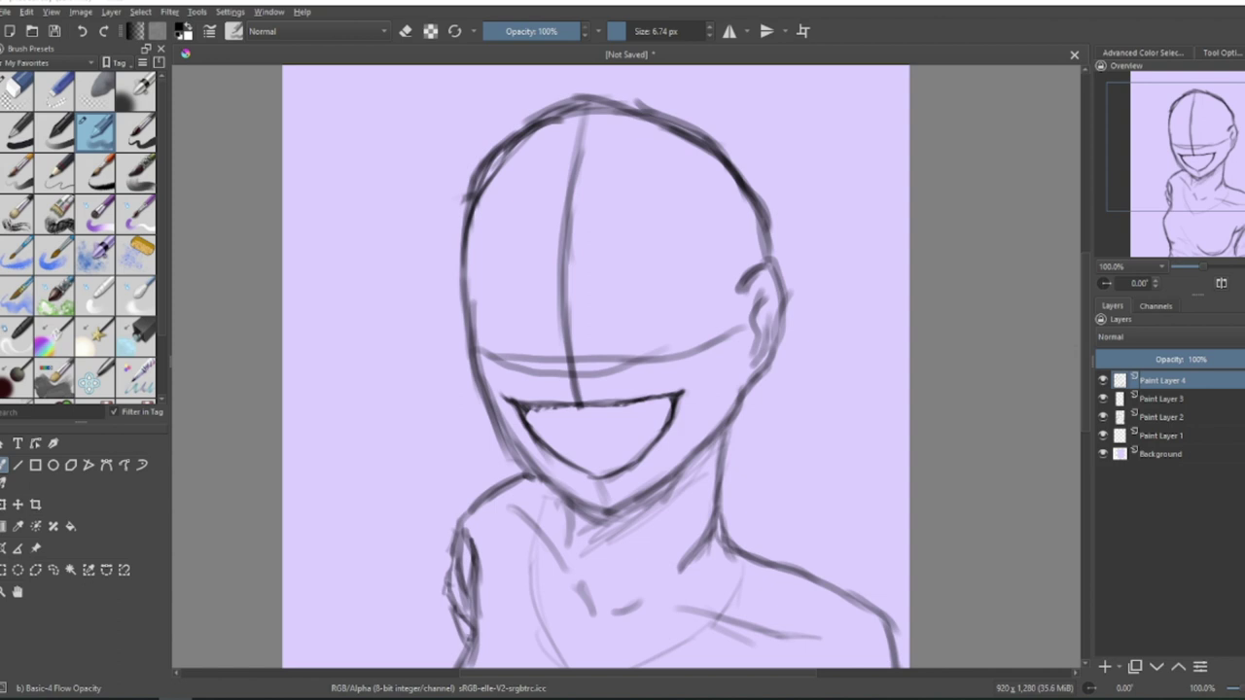
Try sketching windblown hair, with light strands sweeping left from the crown and falling along the right side of the head.
{"action": "left_click_drag", "start_coordinate": [686, 190], "coordinate": [670, 131]}
{"action": "mouse_move", "coordinate": [654, 97]}
{"action": "left_mouse_down"}
{"action": "mouse_move", "coordinate": [632, 134]}
{"action": "mouse_move", "coordinate": [595, 126]}
{"action": "left_mouse_up"}
{"action": "left_click_drag", "start_coordinate": [582, 163], "coordinate": [378, 255]}
{"action": "mouse_move", "coordinate": [511, 243]}
{"action": "left_mouse_down"}
{"action": "mouse_move", "coordinate": [347, 282]}
{"action": "mouse_move", "coordinate": [316, 262]}
{"action": "left_mouse_up"}
{"action": "left_click_drag", "start_coordinate": [686, 189], "coordinate": [574, 263]}
{"action": "left_click_drag", "start_coordinate": [591, 208], "coordinate": [362, 339]}
{"action": "left_click_drag", "start_coordinate": [685, 185], "coordinate": [794, 457]}
{"action": "left_click_drag", "start_coordinate": [708, 242], "coordinate": [786, 457]}
{"action": "left_click_drag", "start_coordinate": [562, 301], "coordinate": [393, 387]}
{"action": "left_click_drag", "start_coordinate": [535, 280], "coordinate": [378, 370]}
{"action": "left_click_drag", "start_coordinate": [463, 399], "coordinate": [297, 465]}
{"action": "left_click_drag", "start_coordinate": [457, 457], "coordinate": [418, 513]}
{"action": "left_click_drag", "start_coordinate": [779, 372], "coordinate": [868, 542]}
{"action": "left_click_drag", "start_coordinate": [766, 486], "coordinate": [811, 564]}
Try a few more windblown strands left of the crown and undo them.
{"action": "key", "text": "minus"}
{"action": "mouse_move", "coordinate": [651, 162]}
{"action": "left_mouse_down"}
{"action": "mouse_move", "coordinate": [630, 150]}
{"action": "mouse_move", "coordinate": [498, 206]}
{"action": "left_mouse_up"}
{"action": "left_click_drag", "start_coordinate": [548, 158], "coordinate": [426, 245]}
{"action": "left_click_drag", "start_coordinate": [511, 225], "coordinate": [404, 321]}
{"action": "left_click_drag", "start_coordinate": [491, 370], "coordinate": [405, 393]}
{"action": "key", "text": "ctrl+z"}
{"action": "key", "text": "ctrl+z"}
{"action": "key", "text": "ctrl+z"}
{"action": "key", "text": "ctrl+z"}
{"action": "key", "text": "ctrl+z"}
Try flowing hair strands around both sides of the head, reaching down past the left shoulder.
{"action": "mouse_move", "coordinate": [649, 155]}
{"action": "left_mouse_down"}
{"action": "mouse_move", "coordinate": [585, 154]}
{"action": "mouse_move", "coordinate": [428, 336]}
{"action": "mouse_move", "coordinate": [453, 393]}
{"action": "left_mouse_up"}
{"action": "left_click_drag", "start_coordinate": [502, 430], "coordinate": [419, 512]}
{"action": "mouse_move", "coordinate": [491, 502]}
{"action": "left_mouse_down"}
{"action": "mouse_move", "coordinate": [425, 551]}
{"action": "mouse_move", "coordinate": [440, 556]}
{"action": "left_mouse_up"}
{"action": "mouse_move", "coordinate": [667, 157]}
{"action": "left_mouse_down"}
{"action": "mouse_move", "coordinate": [729, 212]}
{"action": "mouse_move", "coordinate": [821, 424]}
{"action": "left_mouse_up"}
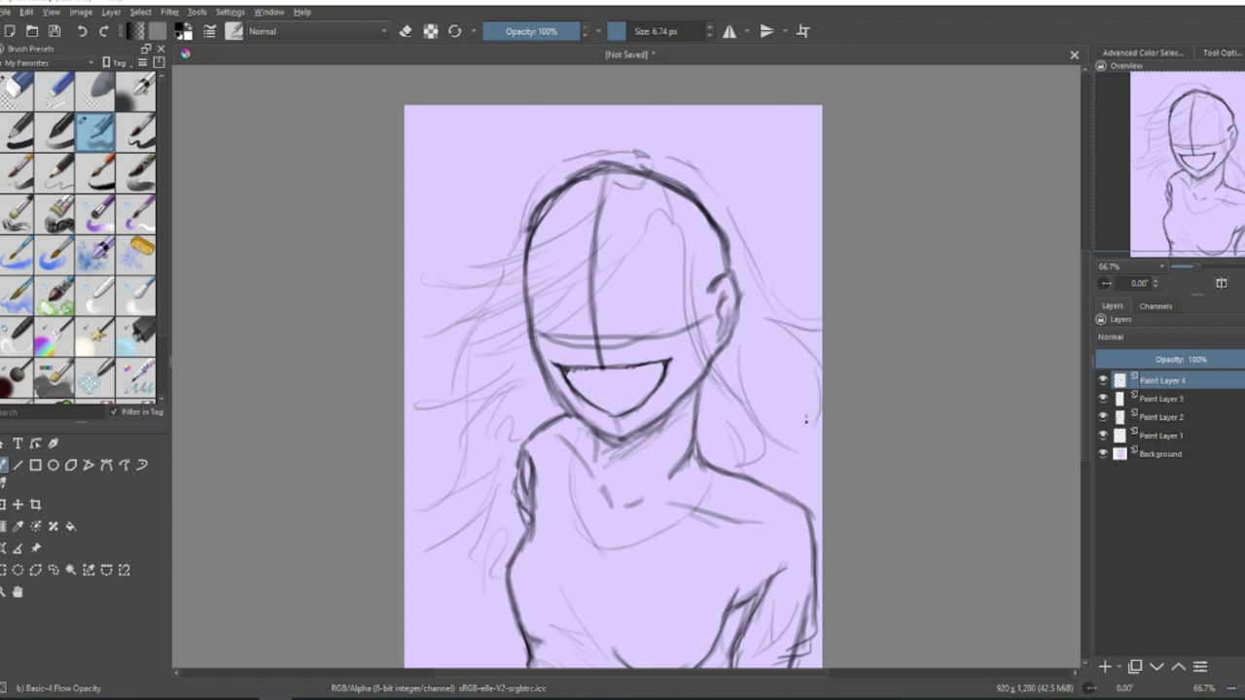
{"action": "left_click_drag", "start_coordinate": [574, 156], "coordinate": [504, 251]}
{"action": "left_click_drag", "start_coordinate": [502, 438], "coordinate": [420, 525]}
{"action": "left_click_drag", "start_coordinate": [518, 541], "coordinate": [486, 636]}
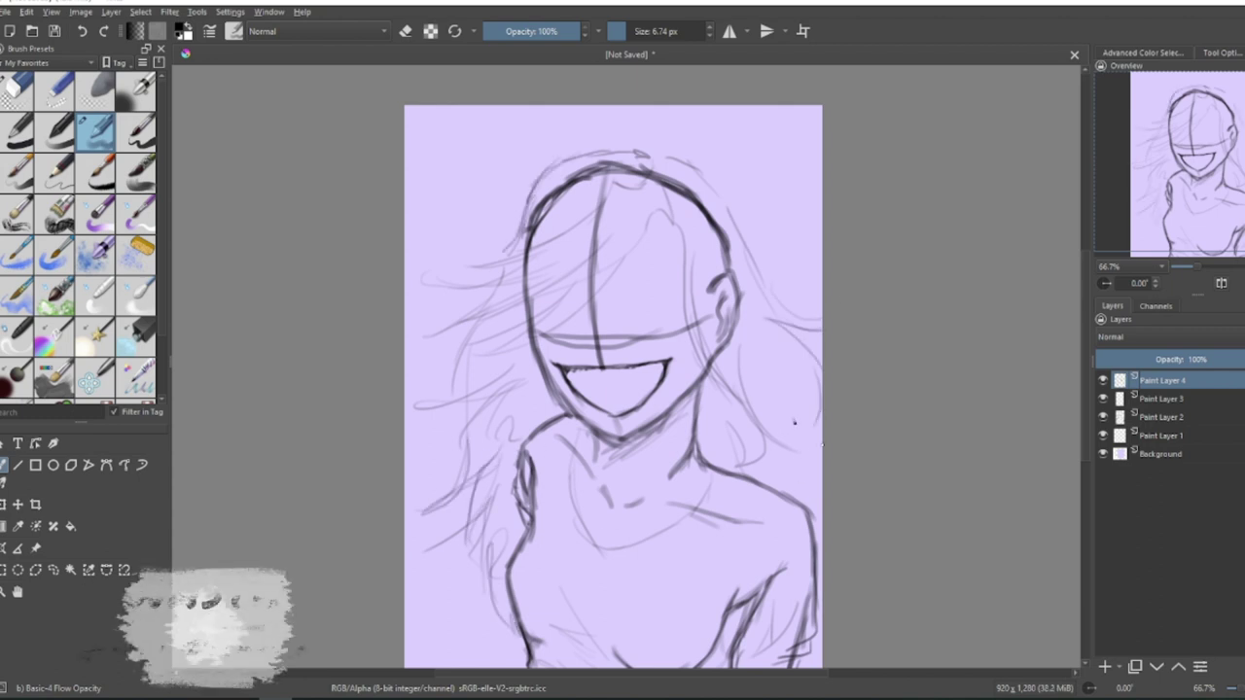
Try thickening the windblown hair with long strands across the forehead and down the left side of the body.
{"action": "left_click_drag", "start_coordinate": [808, 422], "coordinate": [788, 447]}
{"action": "left_click_drag", "start_coordinate": [675, 208], "coordinate": [535, 331]}
{"action": "left_click_drag", "start_coordinate": [586, 297], "coordinate": [470, 362]}
{"action": "left_click_drag", "start_coordinate": [628, 222], "coordinate": [492, 315]}
{"action": "mouse_move", "coordinate": [650, 160]}
{"action": "left_mouse_down"}
{"action": "mouse_move", "coordinate": [677, 214]}
{"action": "mouse_move", "coordinate": [560, 251]}
{"action": "left_mouse_up"}
{"action": "mouse_move", "coordinate": [582, 229]}
{"action": "left_mouse_down"}
{"action": "mouse_move", "coordinate": [428, 321]}
{"action": "mouse_move", "coordinate": [445, 291]}
{"action": "mouse_move", "coordinate": [451, 385]}
{"action": "left_mouse_up"}
{"action": "left_click_drag", "start_coordinate": [473, 348], "coordinate": [465, 458]}
{"action": "left_click_drag", "start_coordinate": [477, 401], "coordinate": [415, 515]}
{"action": "left_click_drag", "start_coordinate": [493, 459], "coordinate": [457, 619]}
{"action": "left_click_drag", "start_coordinate": [496, 579], "coordinate": [428, 649]}
Undo all the windblown hair strokes back to the bare head and torso.
{"action": "key", "text": "ctrl+z"}
{"action": "key", "text": "ctrl+z"}
{"action": "key", "text": "ctrl+z"}
{"action": "key", "text": "ctrl+z"}
{"action": "key", "text": "ctrl+z"}
{"action": "key", "text": "ctrl+z"}
{"action": "key", "text": "ctrl+z"}
{"action": "key", "text": "ctrl+z"}
{"action": "key", "text": "ctrl+z"}
{"action": "key", "text": "ctrl+z"}
{"action": "key", "text": "ctrl+z"}
{"action": "key", "text": "ctrl+z"}
{"action": "key", "text": "ctrl+z"}
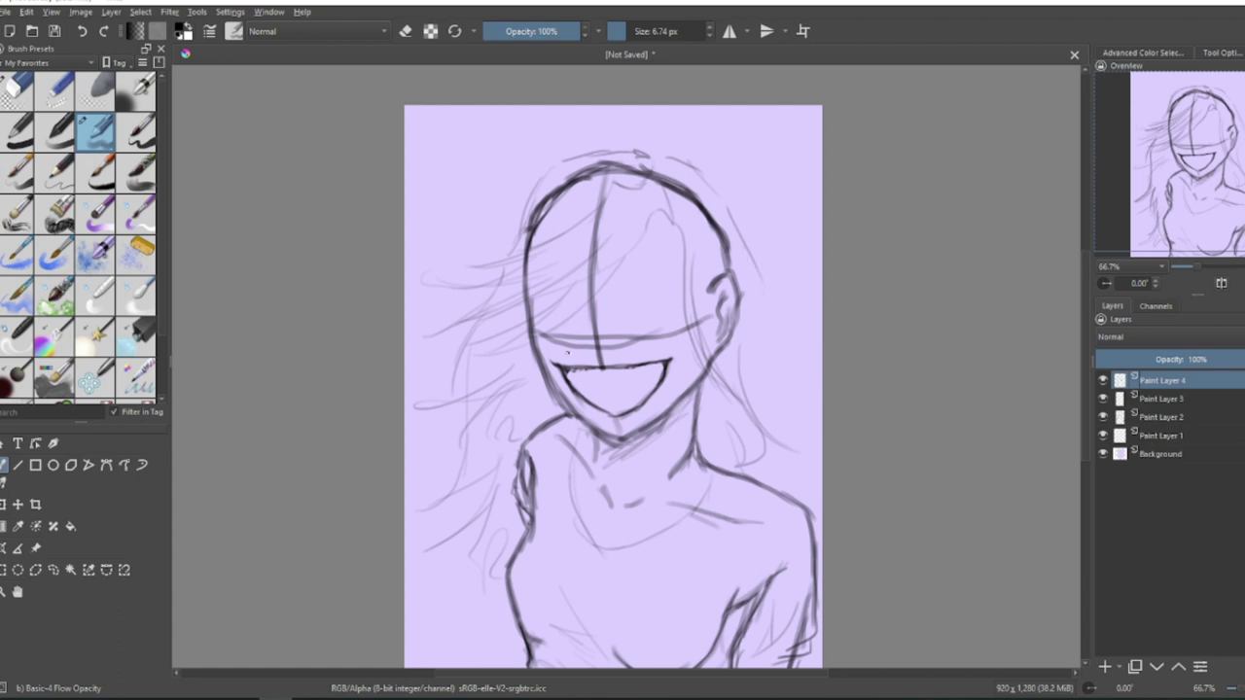
{"action": "key", "text": "ctrl+z"}
{"action": "key", "text": "ctrl+z"}
{"action": "key", "text": "ctrl+z"}
{"action": "key", "text": "ctrl+z"}
{"action": "key", "text": "ctrl+z"}
{"action": "key", "text": "ctrl+z"}
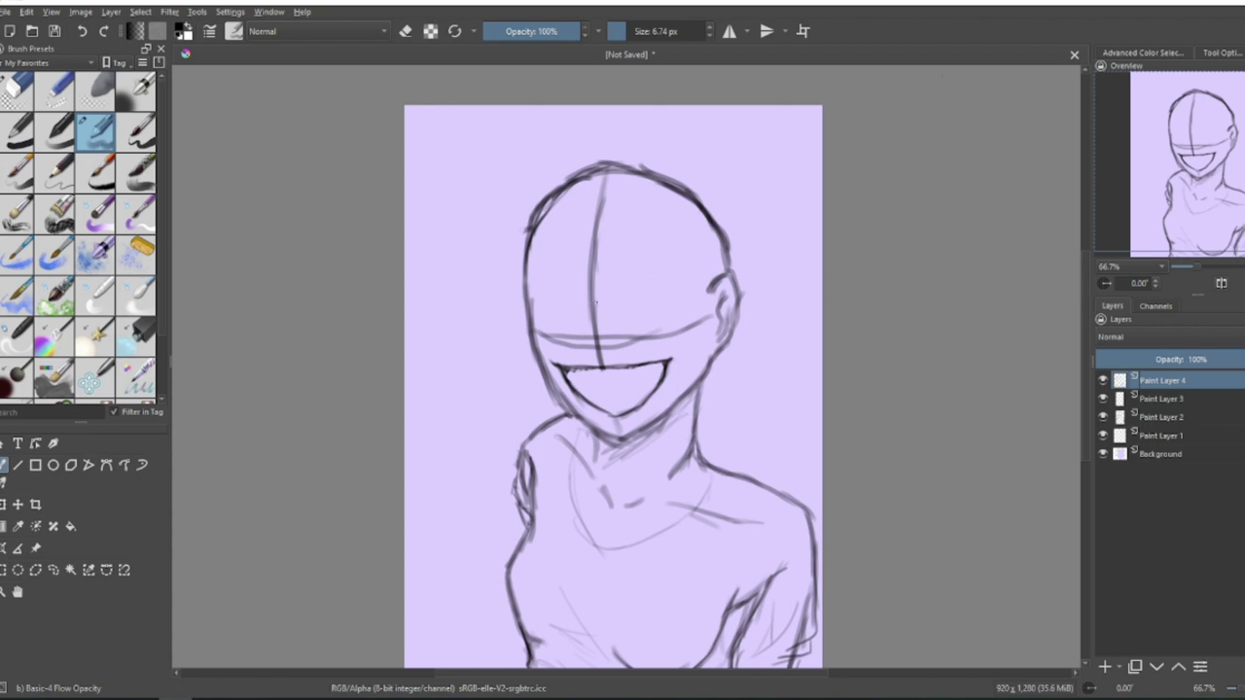
Sketch the nose's curved bridge and tip just left of the vertical face guideline, above the mouth.
{"action": "scroll", "coordinate": [595, 303], "scroll_direction": "up", "scroll_amount": 1}
{"action": "left_click_drag", "start_coordinate": [572, 337], "coordinate": [571, 371]}
{"action": "left_click_drag", "start_coordinate": [549, 254], "coordinate": [574, 372]}
{"action": "mouse_move", "coordinate": [590, 364]}
{"action": "left_mouse_down"}
{"action": "mouse_move", "coordinate": [599, 371]}
{"action": "mouse_move", "coordinate": [575, 373]}
{"action": "mouse_move", "coordinate": [556, 255]}
{"action": "left_mouse_up"}
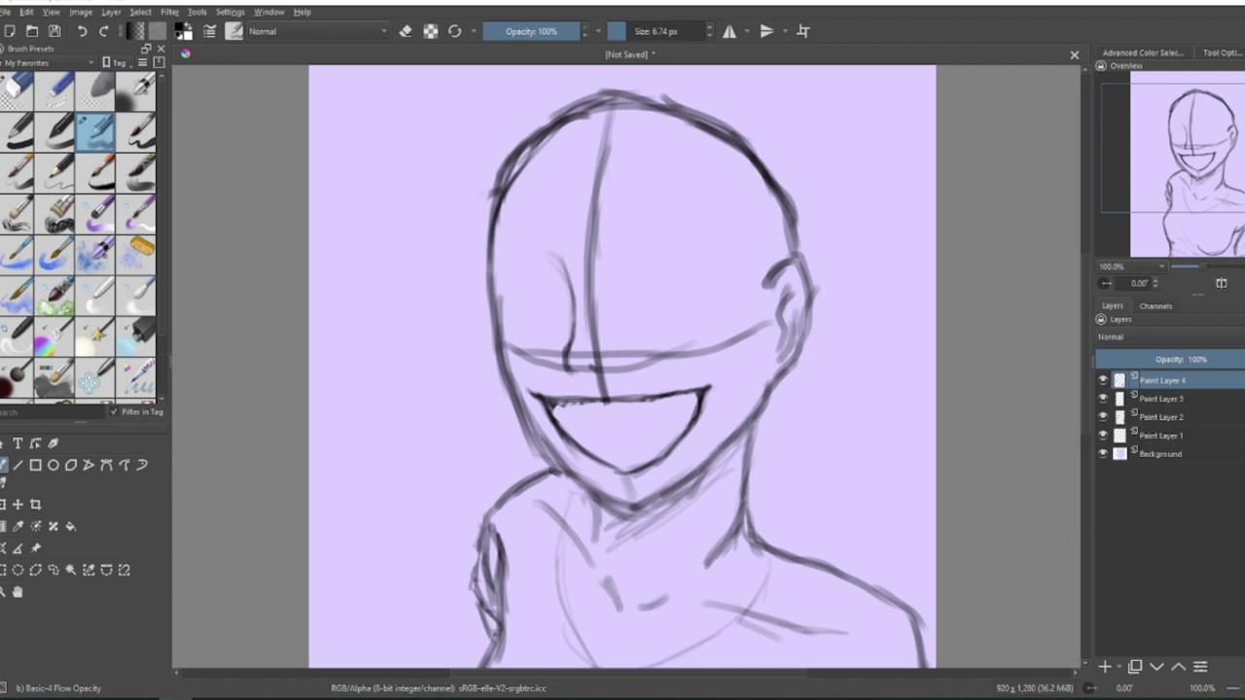
Add a new paint layer and sketch the first straight hair strands from the parting down the right side of the face.
{"action": "key", "text": "Insert"}
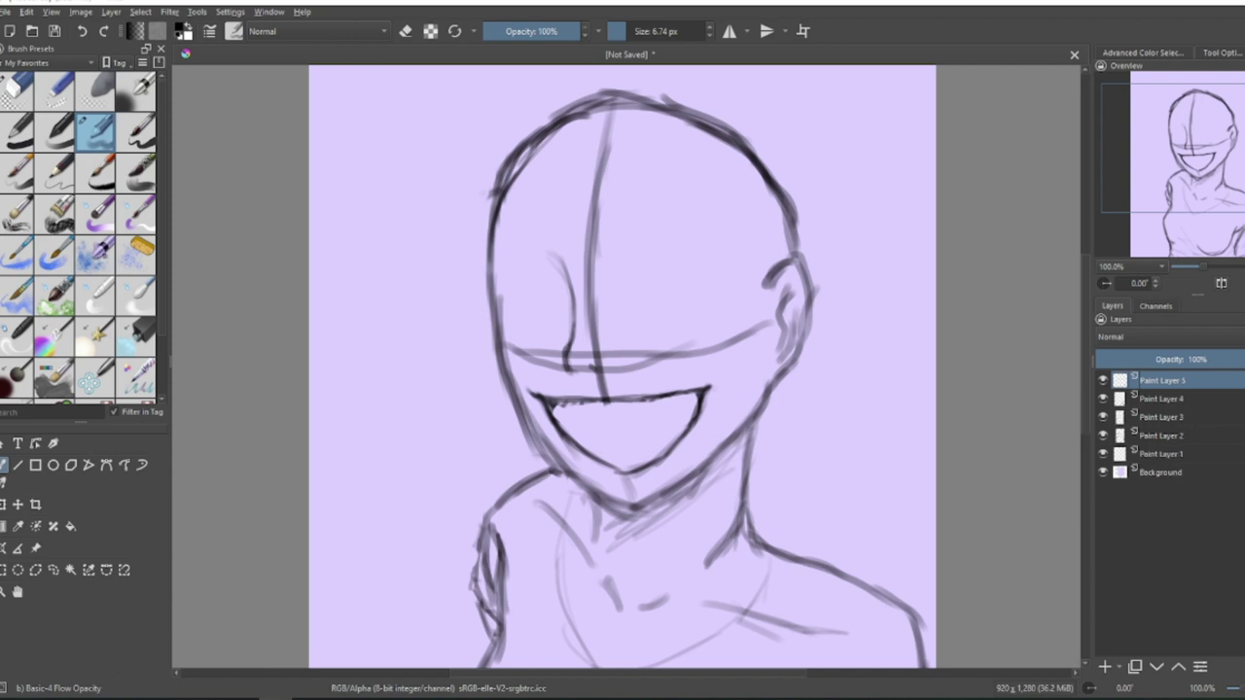
{"action": "mouse_move", "coordinate": [766, 297]}
{"action": "left_mouse_down"}
{"action": "mouse_move", "coordinate": [747, 457]}
{"action": "mouse_move", "coordinate": [754, 545]}
{"action": "left_mouse_up"}
{"action": "left_click_drag", "start_coordinate": [661, 109], "coordinate": [659, 190]}
{"action": "mouse_move", "coordinate": [625, 143]}
{"action": "left_mouse_down"}
{"action": "mouse_move", "coordinate": [653, 114]}
{"action": "mouse_move", "coordinate": [744, 399]}
{"action": "left_mouse_up"}
{"action": "mouse_move", "coordinate": [671, 98]}
{"action": "left_mouse_down"}
{"action": "mouse_move", "coordinate": [753, 312]}
{"action": "mouse_move", "coordinate": [719, 167]}
{"action": "left_mouse_up"}
Sketch long straight hair strands from the crown down the left side of the head to the shoulder.
{"action": "left_click_drag", "start_coordinate": [609, 107], "coordinate": [552, 227]}
{"action": "left_click_drag", "start_coordinate": [569, 123], "coordinate": [550, 216]}
{"action": "left_click_drag", "start_coordinate": [501, 204], "coordinate": [496, 313]}
{"action": "left_click_drag", "start_coordinate": [559, 419], "coordinate": [535, 590]}
{"action": "left_click_drag", "start_coordinate": [530, 146], "coordinate": [504, 327]}
{"action": "left_click_drag", "start_coordinate": [559, 126], "coordinate": [498, 480]}
{"action": "left_click_drag", "start_coordinate": [533, 414], "coordinate": [519, 603]}
Add hair strands above the right ear and hatch a long lock behind it, down to the right shoulder.
{"action": "mouse_move", "coordinate": [741, 151]}
{"action": "left_mouse_down"}
{"action": "mouse_move", "coordinate": [762, 173]}
{"action": "mouse_move", "coordinate": [790, 268]}
{"action": "left_mouse_up"}
{"action": "left_click_drag", "start_coordinate": [783, 375], "coordinate": [790, 617]}
{"action": "left_click_drag", "start_coordinate": [823, 355], "coordinate": [851, 574]}
{"action": "mouse_move", "coordinate": [815, 321]}
{"action": "left_mouse_down"}
{"action": "mouse_move", "coordinate": [887, 576]}
{"action": "mouse_move", "coordinate": [834, 562]}
{"action": "left_mouse_up"}
{"action": "left_click_drag", "start_coordinate": [809, 343], "coordinate": [793, 530]}
{"action": "mouse_move", "coordinate": [835, 469]}
{"action": "left_mouse_down"}
{"action": "mouse_move", "coordinate": [864, 527]}
{"action": "mouse_move", "coordinate": [852, 574]}
{"action": "left_mouse_up"}
{"action": "left_click_drag", "start_coordinate": [768, 508], "coordinate": [778, 551]}
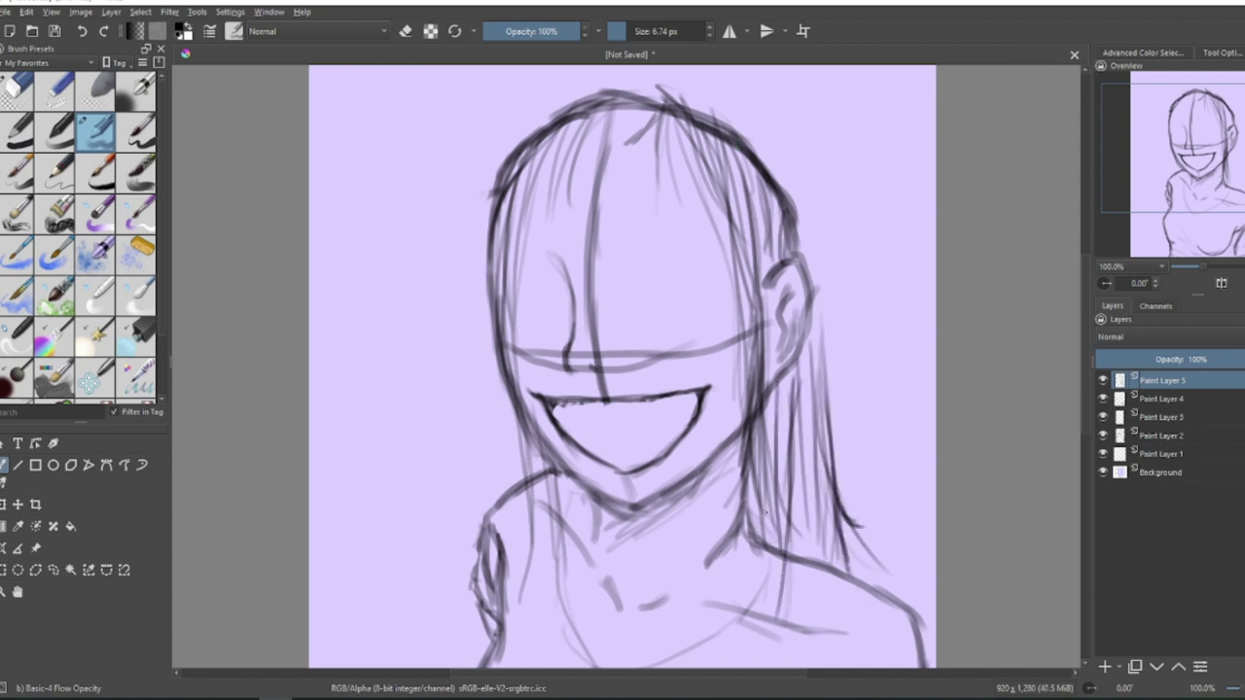
{"action": "left_click_drag", "start_coordinate": [778, 428], "coordinate": [836, 564]}
{"action": "left_click_drag", "start_coordinate": [769, 360], "coordinate": [826, 516]}
Thicken the hair beside the left jaw and lengthen the strands over both shoulders.
{"action": "left_click_drag", "start_coordinate": [506, 244], "coordinate": [491, 492]}
{"action": "left_click_drag", "start_coordinate": [516, 389], "coordinate": [501, 491]}
{"action": "left_click_drag", "start_coordinate": [526, 292], "coordinate": [491, 477]}
{"action": "left_click_drag", "start_coordinate": [498, 402], "coordinate": [475, 455]}
{"action": "left_click_drag", "start_coordinate": [516, 414], "coordinate": [501, 512]}
{"action": "left_click_drag", "start_coordinate": [532, 484], "coordinate": [533, 668]}
{"action": "mouse_move", "coordinate": [790, 422]}
{"action": "left_mouse_down"}
{"action": "mouse_move", "coordinate": [801, 629]}
{"action": "mouse_move", "coordinate": [829, 661]}
{"action": "left_mouse_up"}
{"action": "left_click_drag", "start_coordinate": [815, 476], "coordinate": [832, 622]}
Sketch strands from the parting across the left forehead and down the left side of the face.
{"action": "scroll", "coordinate": [576, 301], "scroll_direction": "down", "scroll_amount": 2}
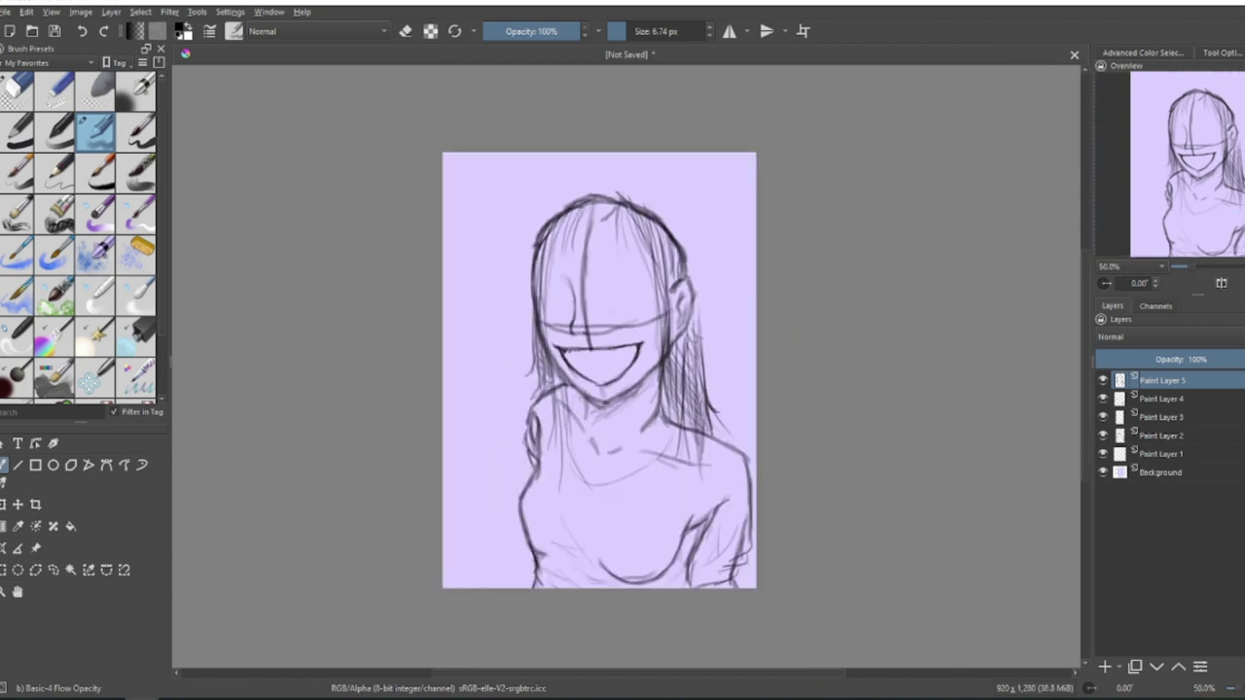
{"action": "scroll", "coordinate": [613, 134], "scroll_direction": "up", "scroll_amount": 1}
{"action": "left_click_drag", "start_coordinate": [616, 231], "coordinate": [520, 395]}
{"action": "left_click_drag", "start_coordinate": [535, 251], "coordinate": [511, 441]}
{"action": "left_click_drag", "start_coordinate": [525, 274], "coordinate": [507, 424]}
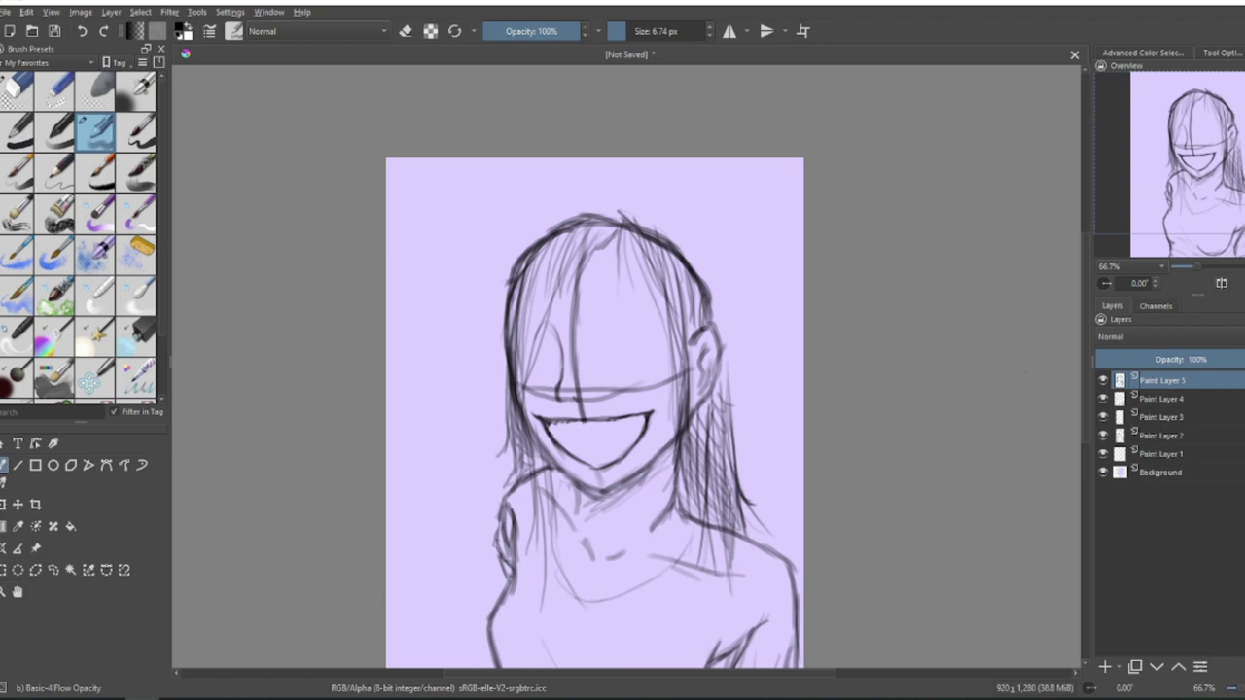
Outline the hair's outer volume over the crown and down the left side past the shoulder.
{"action": "left_click_drag", "start_coordinate": [630, 204], "coordinate": [568, 212]}
{"action": "left_click_drag", "start_coordinate": [585, 202], "coordinate": [502, 380]}
{"action": "left_click_drag", "start_coordinate": [512, 249], "coordinate": [488, 424]}
{"action": "left_click_drag", "start_coordinate": [518, 317], "coordinate": [488, 509]}
{"action": "left_click_drag", "start_coordinate": [498, 439], "coordinate": [482, 603]}
{"action": "mouse_move", "coordinate": [501, 311]}
{"action": "left_mouse_down"}
{"action": "mouse_move", "coordinate": [481, 580]}
{"action": "mouse_move", "coordinate": [490, 487]}
{"action": "left_mouse_up"}
Outline the hair's outer volume on the right side and add strands between the parting and the ear.
{"action": "left_click_drag", "start_coordinate": [605, 232], "coordinate": [677, 412]}
{"action": "left_click_drag", "start_coordinate": [691, 300], "coordinate": [683, 502]}
{"action": "left_click_drag", "start_coordinate": [700, 244], "coordinate": [736, 417]}
{"action": "left_click_drag", "start_coordinate": [621, 211], "coordinate": [714, 278]}
{"action": "left_click_drag", "start_coordinate": [642, 213], "coordinate": [702, 243]}
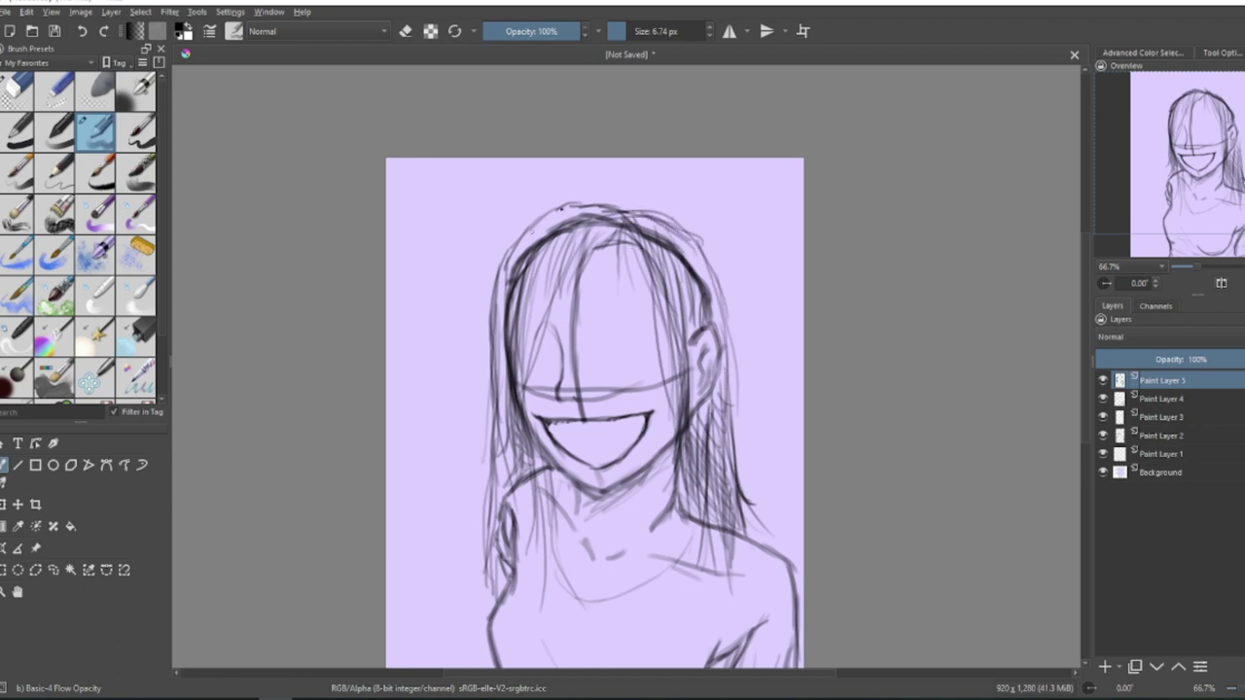
Fill the crown and left side of the hair with dense strands, flicking a loose end outward near the left shoulder.
{"action": "left_click_drag", "start_coordinate": [561, 210], "coordinate": [496, 374]}
{"action": "left_click_drag", "start_coordinate": [504, 282], "coordinate": [508, 482]}
{"action": "left_click_drag", "start_coordinate": [550, 258], "coordinate": [517, 362]}
{"action": "left_click_drag", "start_coordinate": [561, 240], "coordinate": [521, 380]}
{"action": "left_click_drag", "start_coordinate": [615, 208], "coordinate": [515, 321]}
{"action": "mouse_move", "coordinate": [630, 220]}
{"action": "left_mouse_down"}
{"action": "mouse_move", "coordinate": [710, 297]}
{"action": "mouse_move", "coordinate": [724, 428]}
{"action": "mouse_move", "coordinate": [700, 391]}
{"action": "left_mouse_up"}
{"action": "mouse_move", "coordinate": [609, 227]}
{"action": "left_mouse_down"}
{"action": "mouse_move", "coordinate": [576, 343]}
{"action": "mouse_move", "coordinate": [508, 366]}
{"action": "left_mouse_up"}
{"action": "left_click_drag", "start_coordinate": [509, 273], "coordinate": [485, 438]}
{"action": "left_click_drag", "start_coordinate": [506, 352], "coordinate": [463, 531]}
{"action": "left_click_drag", "start_coordinate": [492, 486], "coordinate": [483, 598]}
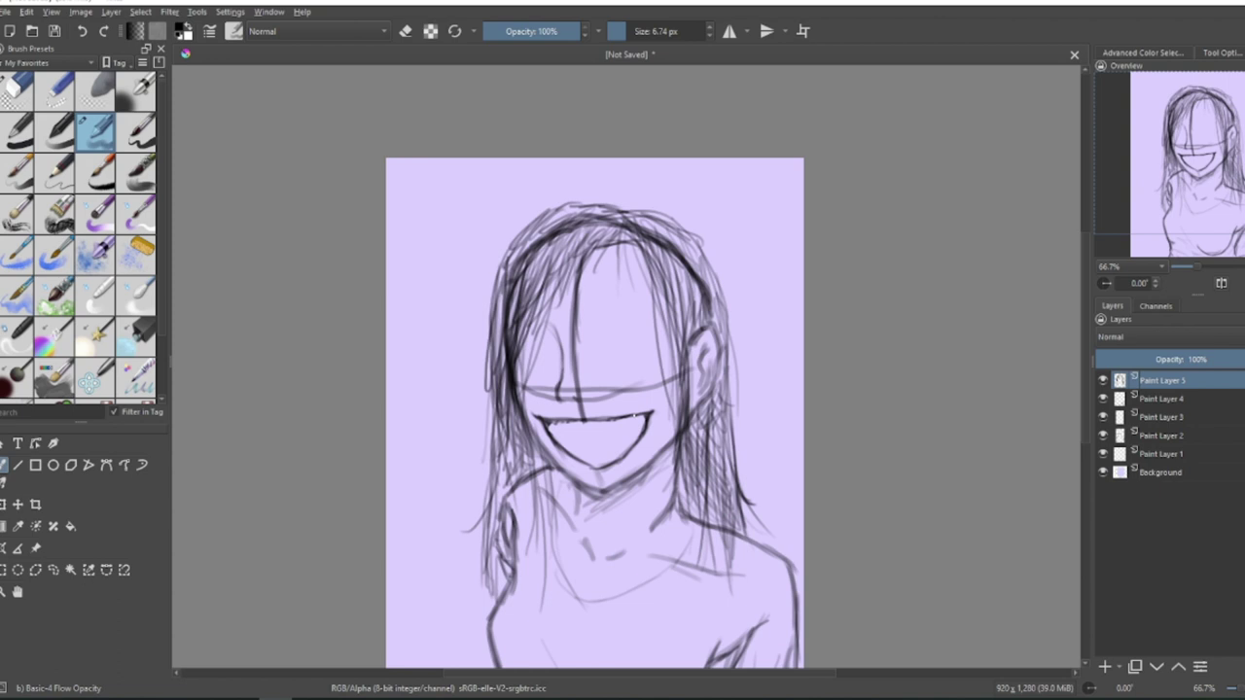
Sketch a diagonal line across the lower face, from the left jaw past the mouth to the right cheek.
{"action": "scroll", "coordinate": [566, 273], "scroll_direction": "down", "scroll_amount": 1}
{"action": "scroll", "coordinate": [581, 311], "scroll_direction": "up", "scroll_amount": 2}
{"action": "left_click_drag", "start_coordinate": [541, 529], "coordinate": [697, 374]}
{"action": "mouse_move", "coordinate": [697, 374]}
{"action": "left_mouse_down"}
{"action": "mouse_move", "coordinate": [541, 529]}
{"action": "mouse_move", "coordinate": [716, 364]}
{"action": "left_mouse_up"}
{"action": "mouse_move", "coordinate": [716, 364]}
{"action": "left_mouse_down"}
{"action": "mouse_move", "coordinate": [565, 512]}
{"action": "mouse_move", "coordinate": [617, 468]}
{"action": "left_mouse_up"}
{"action": "key", "text": "/"}
{"action": "key", "text": "e"}
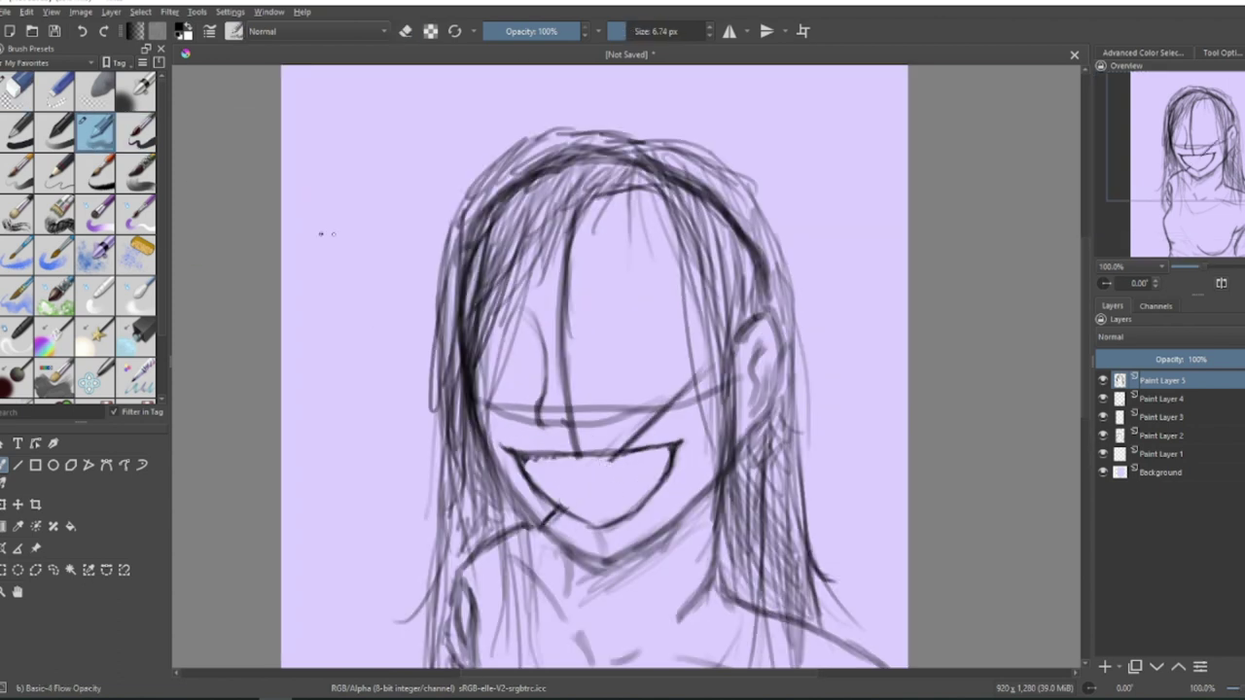
Draw an almond-shaped eye right of the vertical face guideline and shift it slightly outward using a freehand selection.
{"action": "mouse_move", "coordinate": [597, 368]}
{"action": "left_mouse_down"}
{"action": "mouse_move", "coordinate": [683, 380]}
{"action": "mouse_move", "coordinate": [612, 381]}
{"action": "mouse_move", "coordinate": [595, 369]}
{"action": "mouse_move", "coordinate": [683, 372]}
{"action": "mouse_move", "coordinate": [595, 367]}
{"action": "mouse_move", "coordinate": [635, 385]}
{"action": "left_mouse_up"}
{"action": "left_click", "coordinate": [53, 570]}
{"action": "left_click_drag", "start_coordinate": [649, 332], "coordinate": [658, 338]}
{"action": "left_click", "coordinate": [4, 504]}
{"action": "left_click_drag", "start_coordinate": [695, 406], "coordinate": [699, 393]}
{"action": "mouse_move", "coordinate": [678, 373]}
{"action": "left_mouse_down"}
{"action": "mouse_move", "coordinate": [666, 368]}
{"action": "mouse_move", "coordinate": [683, 369]}
{"action": "left_mouse_up"}
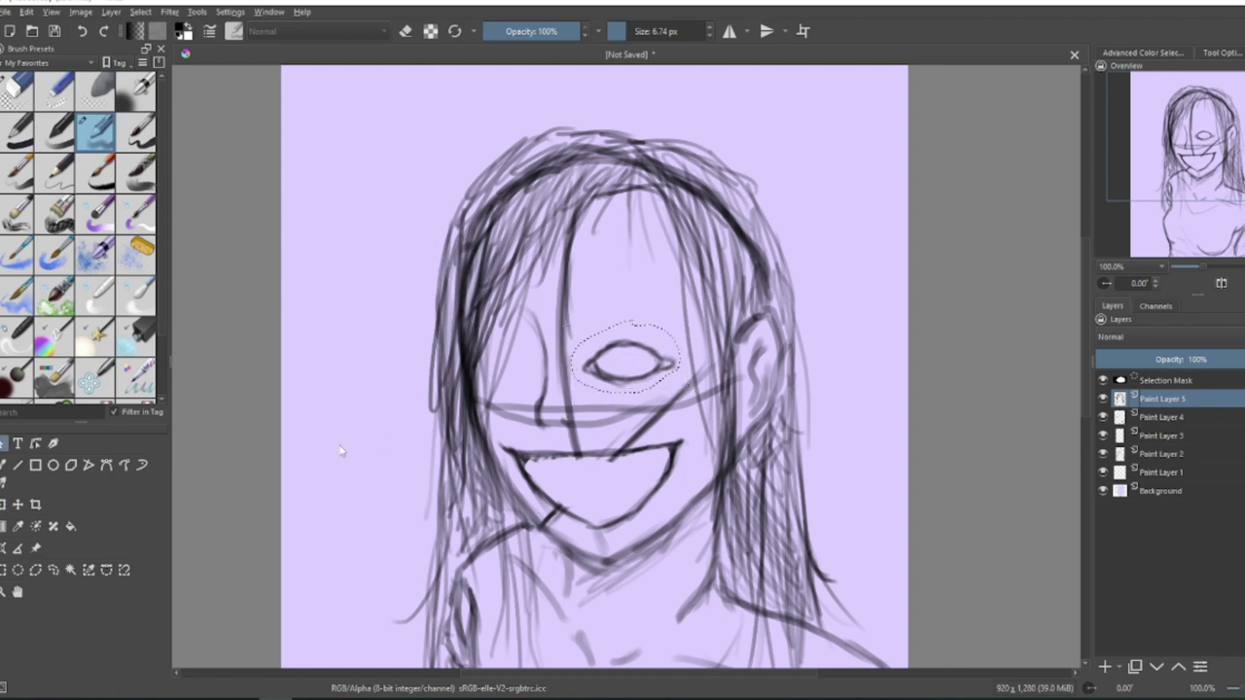
{"action": "key", "text": "b"}
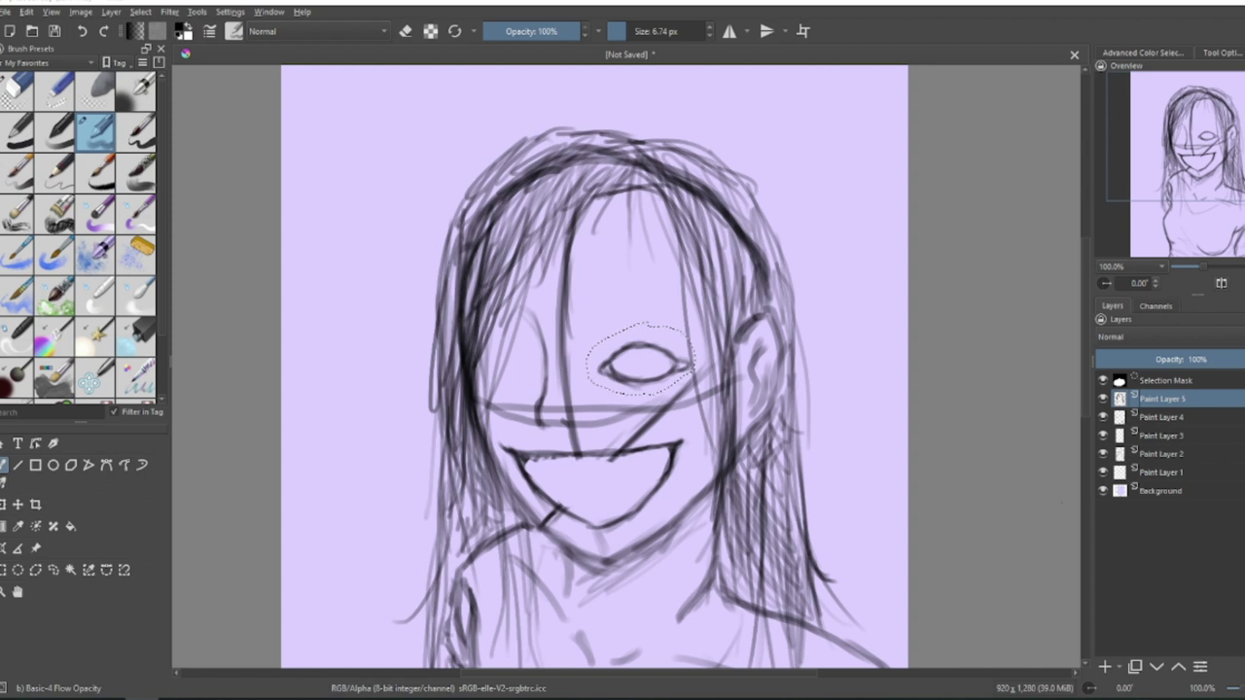
Copy and paste the selected eye, placing a narrower duplicate on the left side of the face.
{"action": "left_click", "coordinate": [27, 11]}
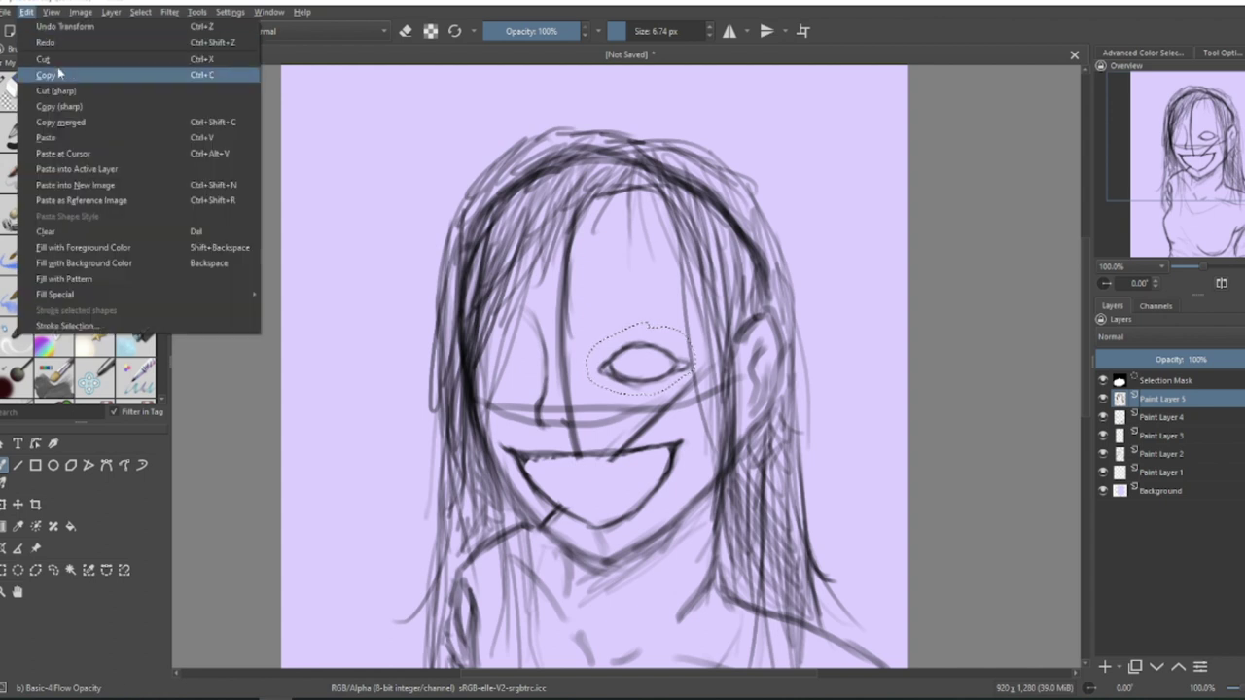
{"action": "left_click", "coordinate": [59, 73]}
{"action": "left_click", "coordinate": [26, 12]}
{"action": "left_click", "coordinate": [56, 136]}
{"action": "left_click", "coordinate": [3, 505]}
{"action": "left_click_drag", "start_coordinate": [594, 361], "coordinate": [521, 373]}
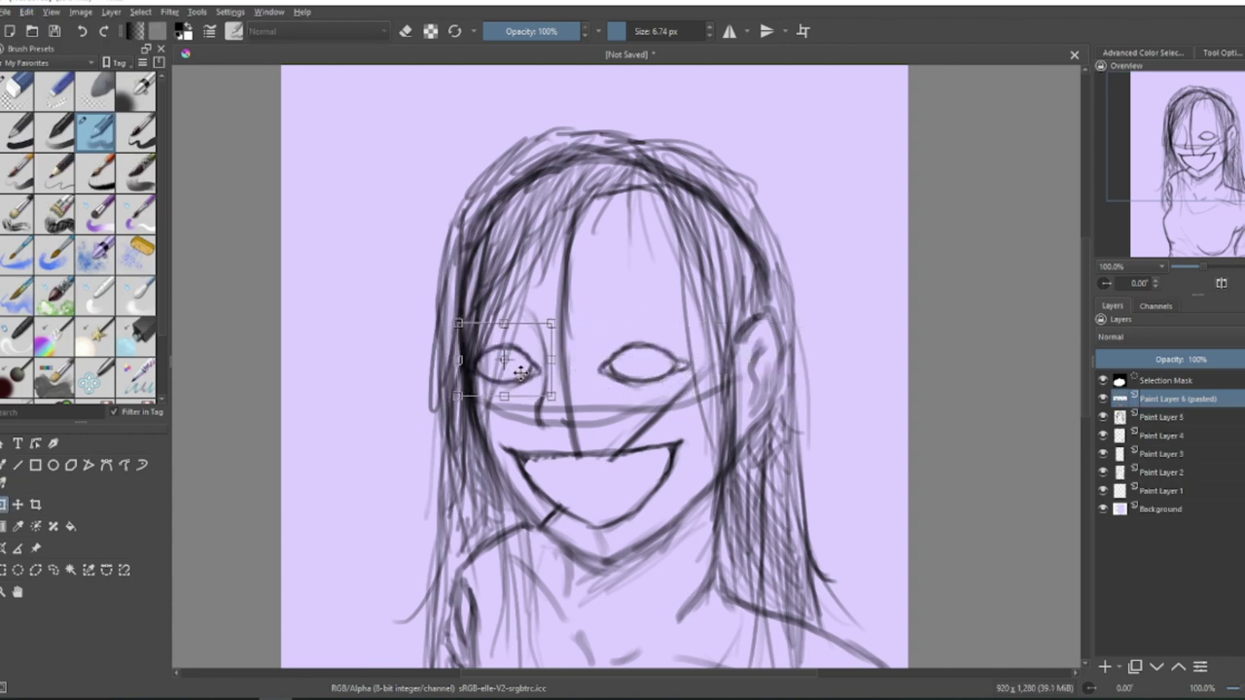
{"action": "key", "text": "Return"}
{"action": "key", "text": "b"}
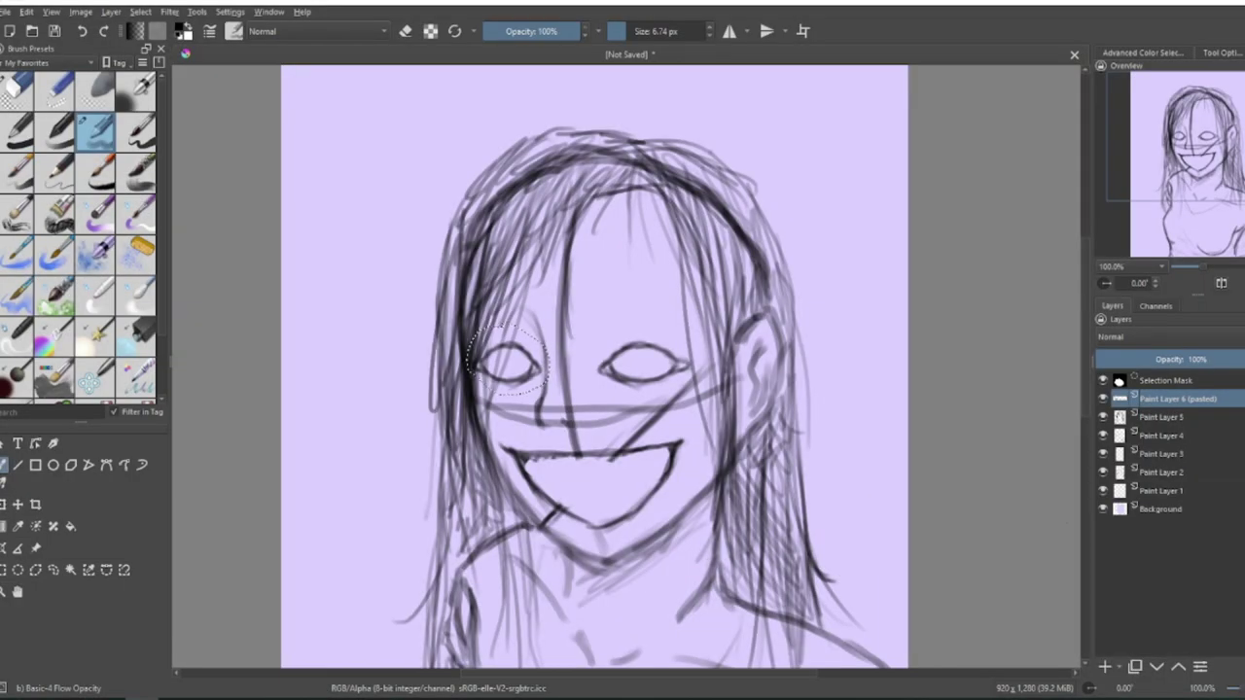
Nudge the duplicated eye slightly left, away from the nose, and clear the selection.
{"action": "key", "text": "ctrl+t"}
{"action": "left_click_drag", "start_coordinate": [533, 347], "coordinate": [532, 345]}
{"action": "key", "text": "b"}
{"action": "key", "text": "t"}
{"action": "left_click_drag", "start_coordinate": [515, 379], "coordinate": [515, 381]}
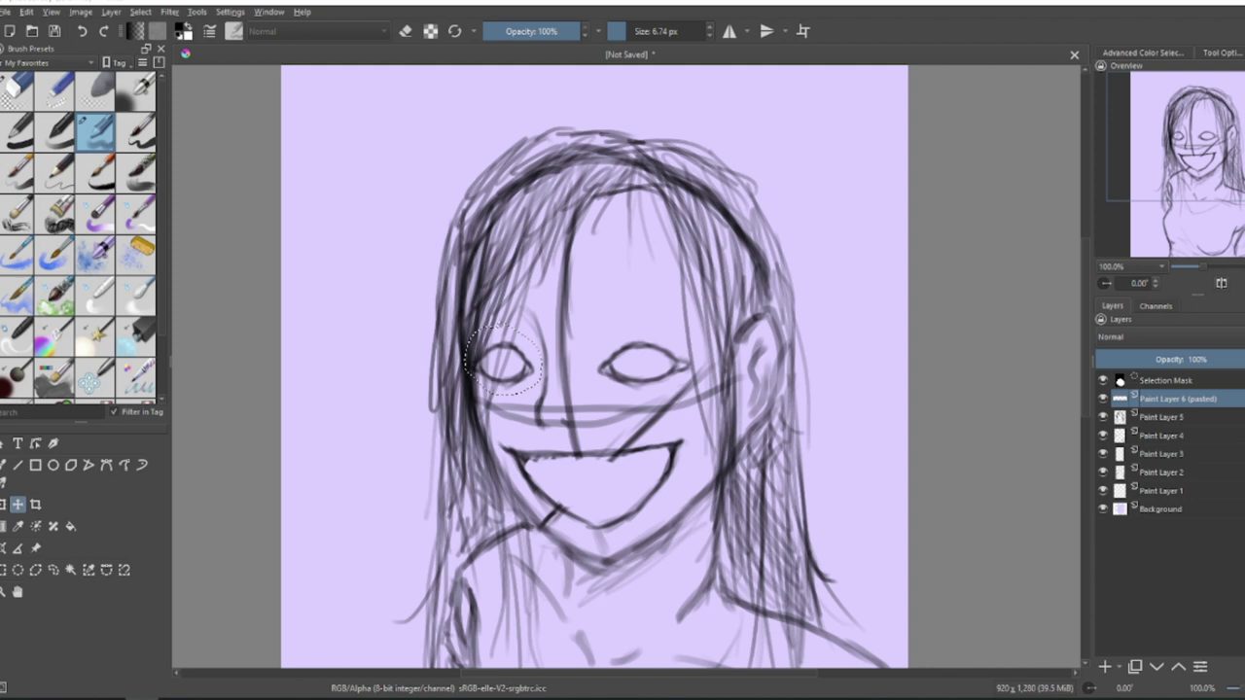
{"action": "key", "text": "ctrl+shift+a"}
{"action": "key", "text": "b"}
{"action": "scroll", "coordinate": [572, 351], "scroll_direction": "up", "scroll_amount": 3}
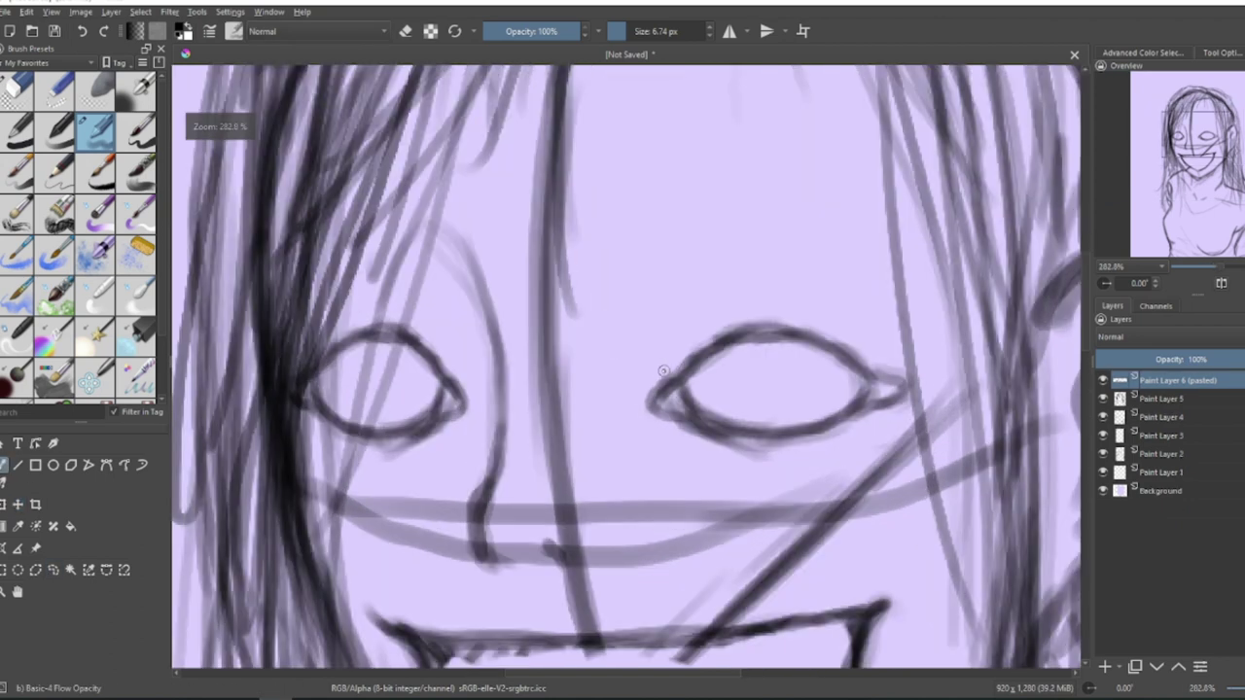
{"action": "scroll", "coordinate": [661, 271], "scroll_direction": "down", "scroll_amount": 5}
{"action": "scroll", "coordinate": [677, 288], "scroll_direction": "up", "scroll_amount": 1}
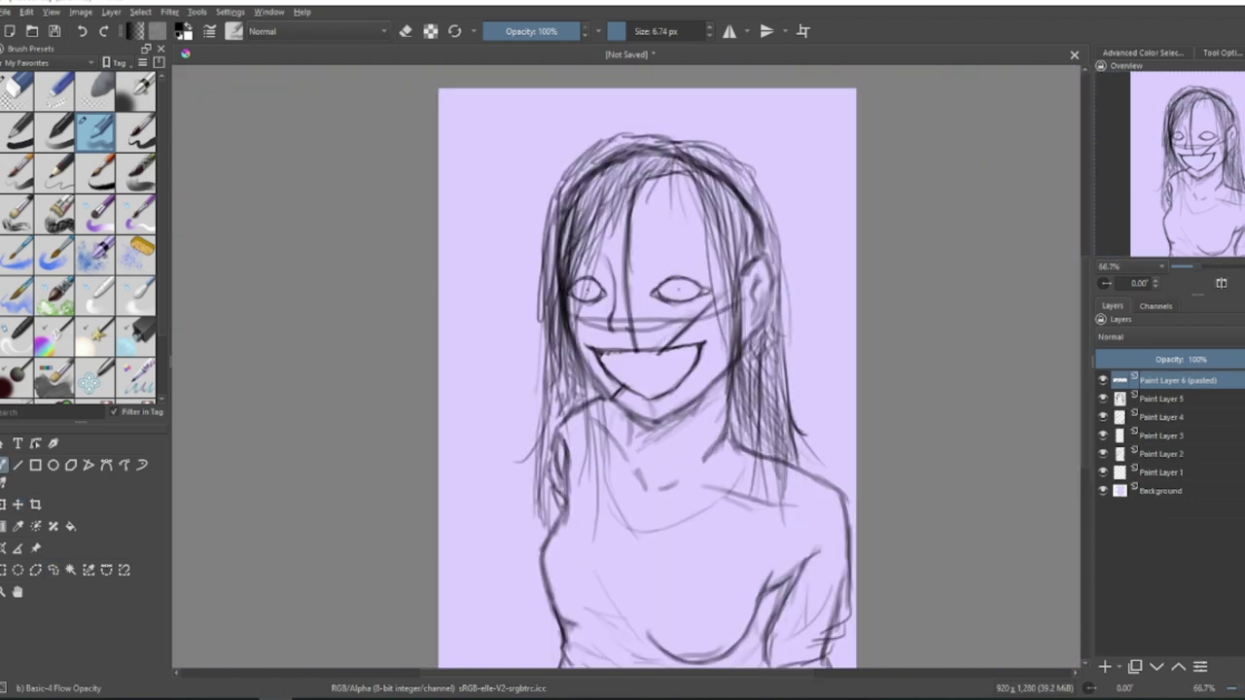
{"action": "scroll", "coordinate": [678, 288], "scroll_direction": "up", "scroll_amount": 5}
{"action": "mouse_move", "coordinate": [656, 326]}
{"action": "left_mouse_down"}
{"action": "mouse_move", "coordinate": [681, 301]}
{"action": "mouse_move", "coordinate": [662, 292]}
{"action": "mouse_move", "coordinate": [695, 350]}
{"action": "mouse_move", "coordinate": [632, 292]}
{"action": "mouse_move", "coordinate": [710, 360]}
{"action": "mouse_move", "coordinate": [630, 261]}
{"action": "mouse_move", "coordinate": [680, 289]}
{"action": "left_mouse_up"}
{"action": "mouse_move", "coordinate": [669, 243]}
{"action": "left_mouse_down"}
{"action": "mouse_move", "coordinate": [617, 268]}
{"action": "mouse_move", "coordinate": [712, 370]}
{"action": "left_mouse_up"}
{"action": "left_click", "coordinate": [54, 465]}
{"action": "left_click_drag", "start_coordinate": [627, 239], "coordinate": [729, 370]}
{"action": "key", "text": "ctrl+z"}
{"action": "key", "text": "ctrl+z"}
{"action": "key", "text": "ctrl+z"}
{"action": "key", "text": "ctrl+z"}
{"action": "key", "text": "ctrl+z"}
{"action": "key", "text": "ctrl+z"}
Draw a large circle inside the right-hand eye with the ellipse tool and fill it solid black with the brush.
{"action": "left_click_drag", "start_coordinate": [610, 243], "coordinate": [732, 382]}
{"action": "key", "text": "b"}
{"action": "mouse_move", "coordinate": [642, 277]}
{"action": "left_mouse_down"}
{"action": "mouse_move", "coordinate": [696, 335]}
{"action": "mouse_move", "coordinate": [653, 328]}
{"action": "mouse_move", "coordinate": [632, 254]}
{"action": "mouse_move", "coordinate": [714, 288]}
{"action": "mouse_move", "coordinate": [631, 270]}
{"action": "mouse_move", "coordinate": [664, 365]}
{"action": "mouse_move", "coordinate": [697, 372]}
{"action": "mouse_move", "coordinate": [817, 321]}
{"action": "mouse_move", "coordinate": [846, 331]}
{"action": "left_mouse_up"}
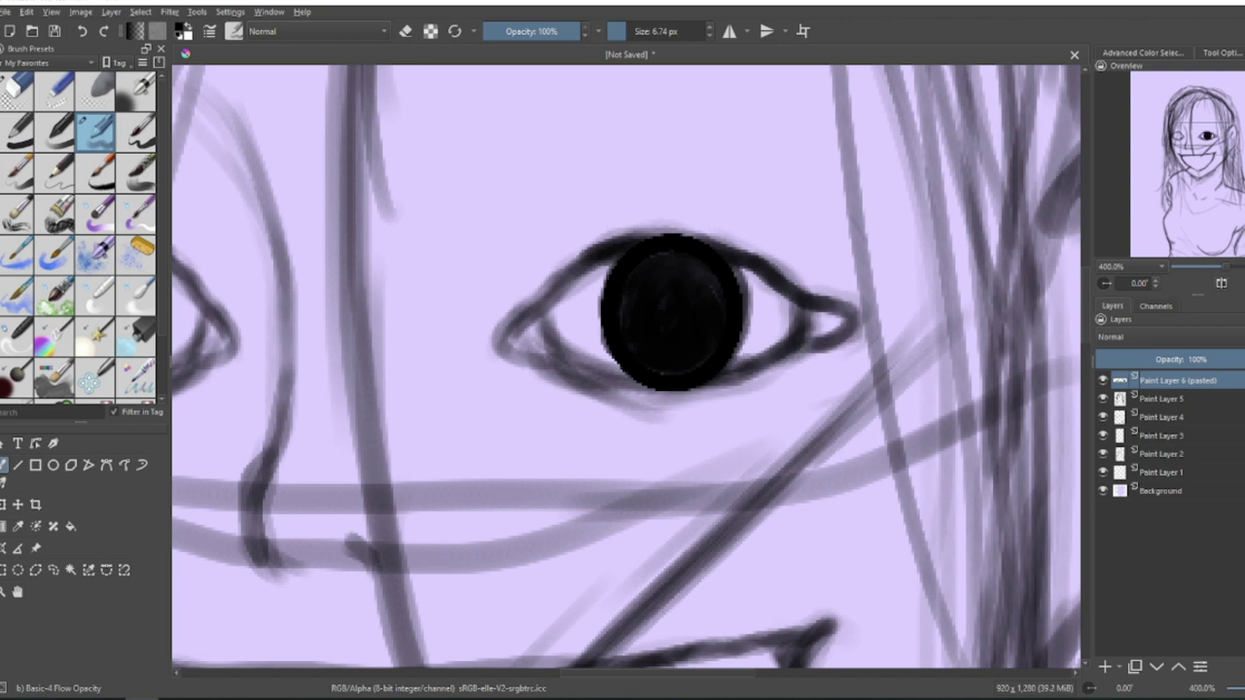
Reinforce the right-hand eye's outline and shade an oval iris with a dark vertical pupil in the left-hand eye.
{"action": "scroll", "coordinate": [649, 352], "scroll_direction": "down", "scroll_amount": 3}
{"action": "scroll", "coordinate": [631, 324], "scroll_direction": "up", "scroll_amount": 2}
{"action": "mouse_move", "coordinate": [631, 320]}
{"action": "left_mouse_down"}
{"action": "mouse_move", "coordinate": [598, 354]}
{"action": "mouse_move", "coordinate": [647, 397]}
{"action": "left_mouse_up"}
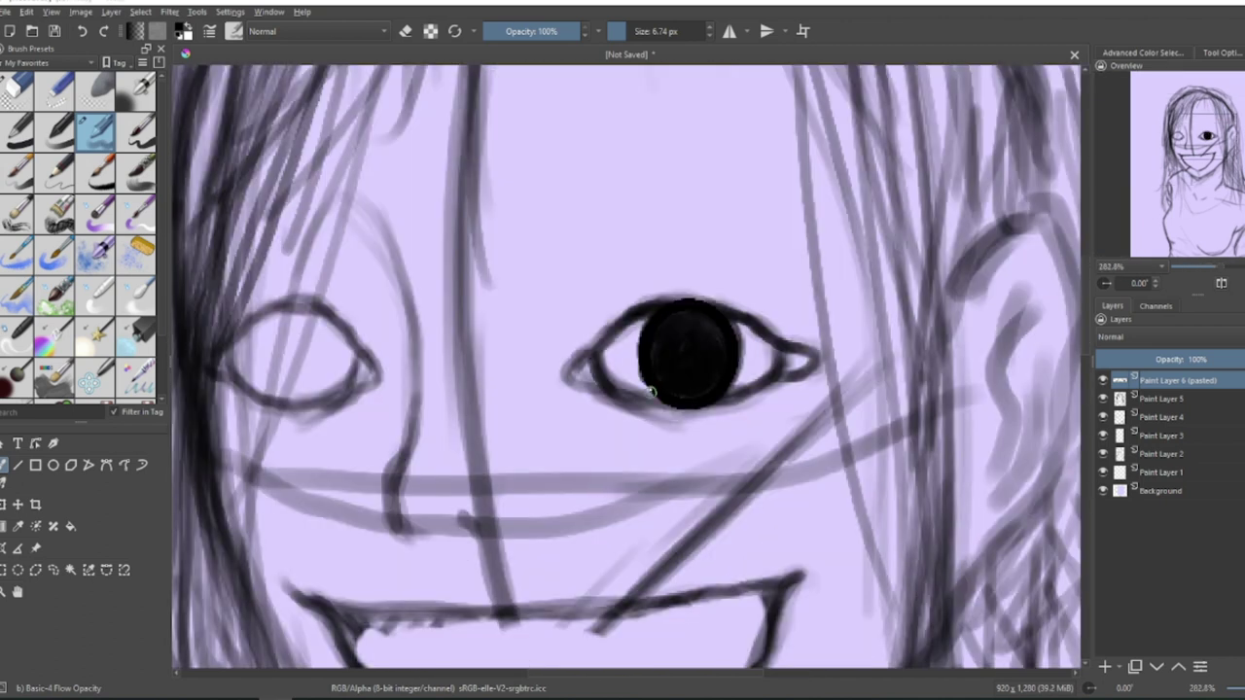
{"action": "left_click_drag", "start_coordinate": [587, 356], "coordinate": [615, 398]}
{"action": "mouse_move", "coordinate": [643, 351]}
{"action": "left_mouse_down"}
{"action": "mouse_move", "coordinate": [662, 403]}
{"action": "mouse_move", "coordinate": [766, 380]}
{"action": "left_mouse_up"}
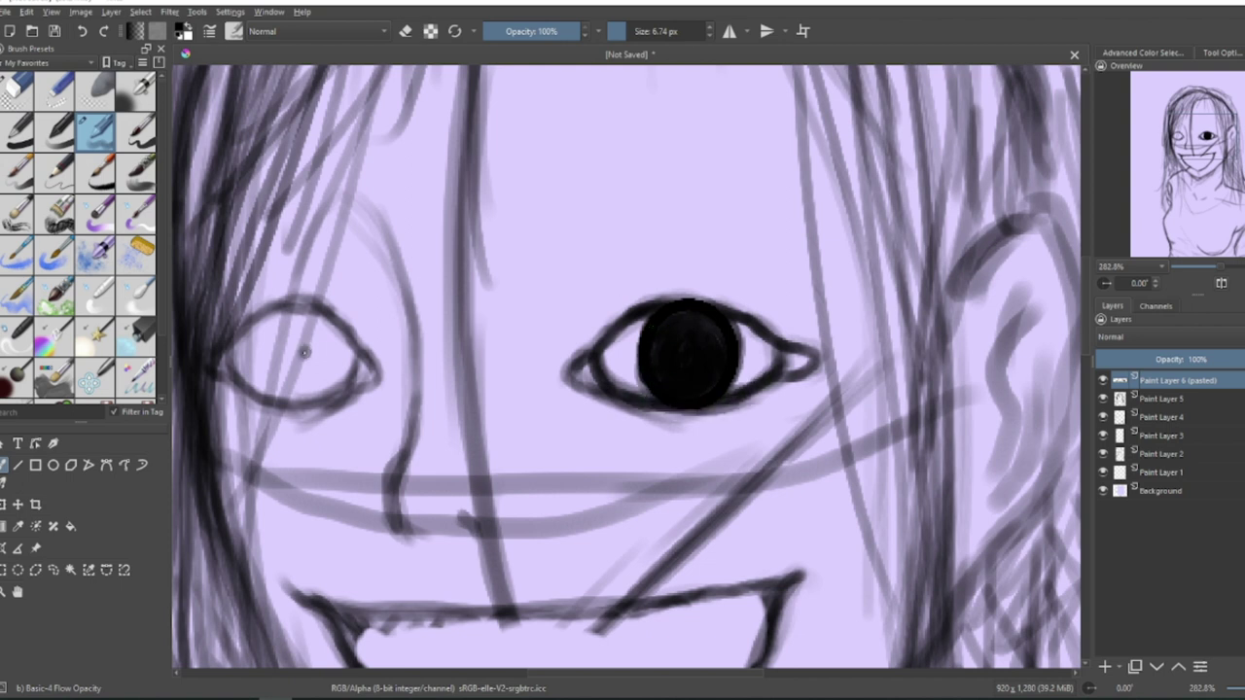
{"action": "mouse_move", "coordinate": [305, 363]}
{"action": "left_mouse_down"}
{"action": "mouse_move", "coordinate": [301, 311]}
{"action": "mouse_move", "coordinate": [309, 352]}
{"action": "mouse_move", "coordinate": [292, 389]}
{"action": "mouse_move", "coordinate": [314, 316]}
{"action": "mouse_move", "coordinate": [229, 336]}
{"action": "left_mouse_up"}
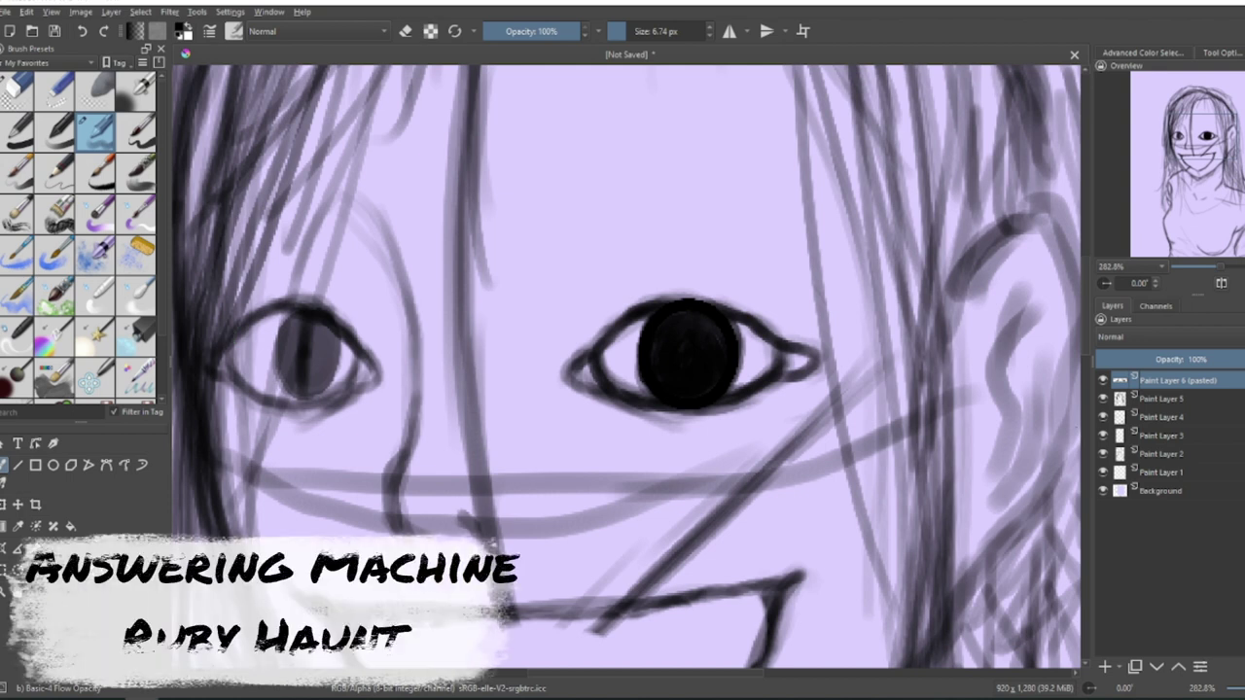
{"action": "scroll", "coordinate": [630, 267], "scroll_direction": "down", "scroll_amount": 4}
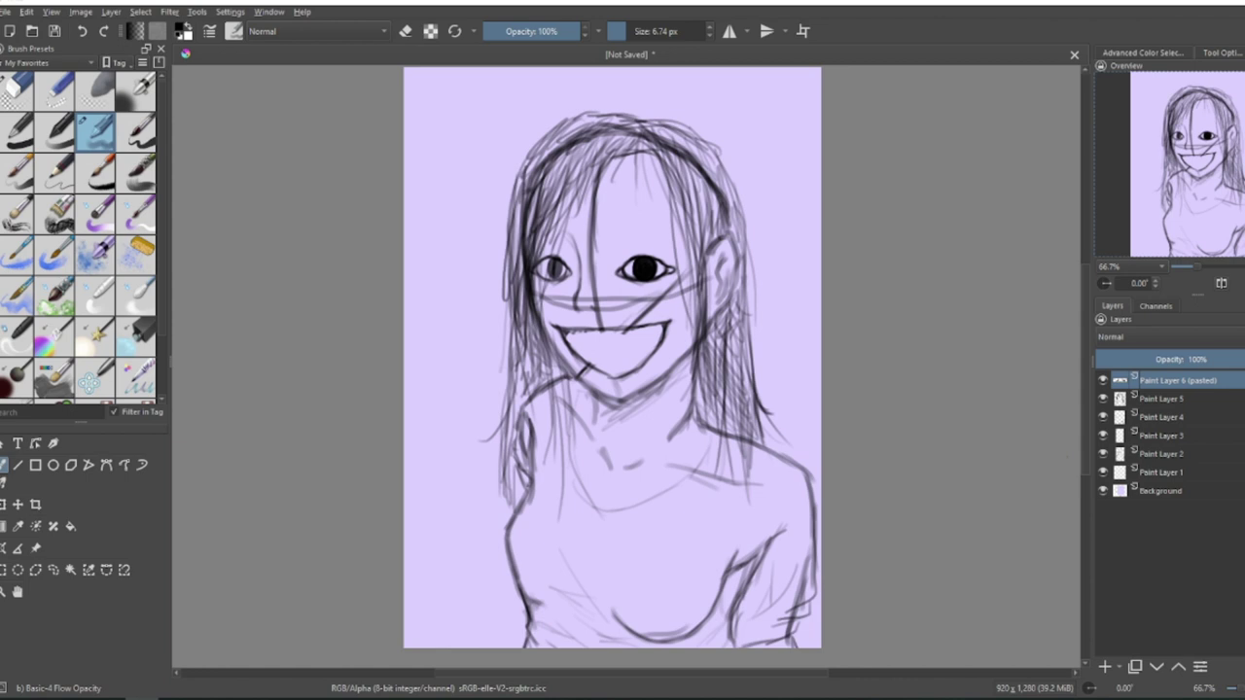
Hatch rough diagonal shading strokes across the forehead, nose and cheeks down to the mouth.
{"action": "scroll", "coordinate": [630, 161], "scroll_direction": "up", "scroll_amount": 2}
{"action": "mouse_move", "coordinate": [619, 331]}
{"action": "left_mouse_down"}
{"action": "mouse_move", "coordinate": [622, 287]}
{"action": "mouse_move", "coordinate": [631, 341]}
{"action": "left_mouse_up"}
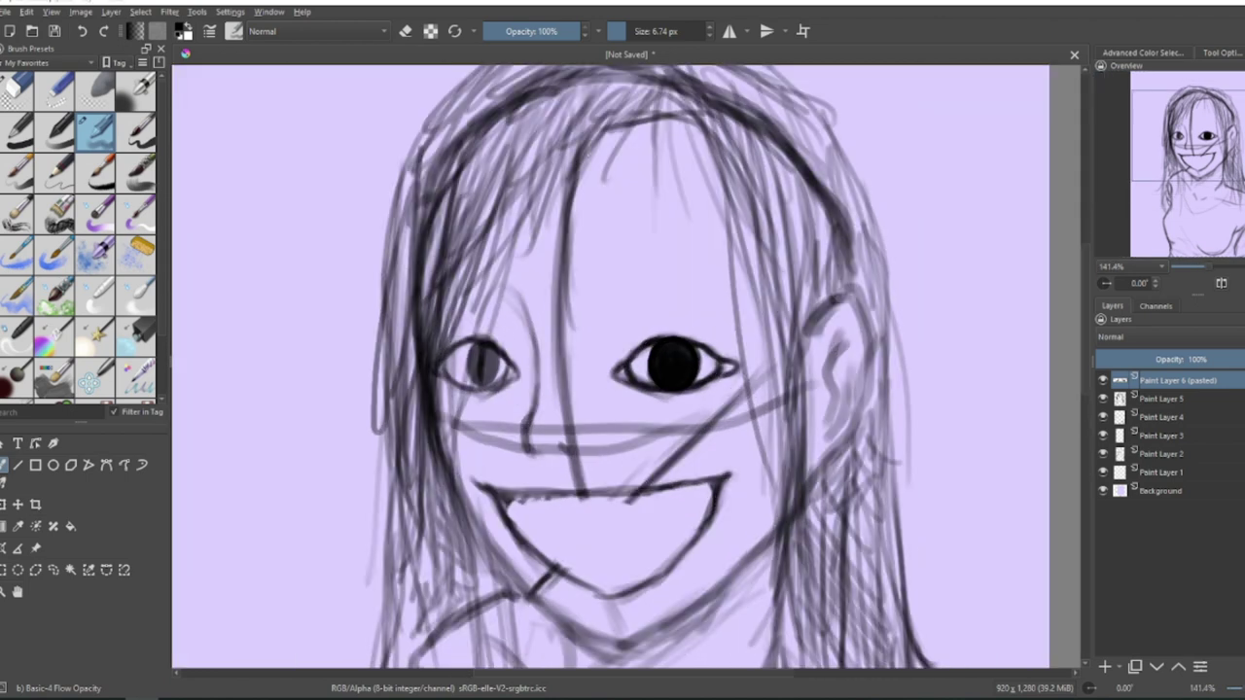
{"action": "left_click_drag", "start_coordinate": [614, 134], "coordinate": [486, 313]}
{"action": "left_click_drag", "start_coordinate": [694, 185], "coordinate": [530, 335]}
{"action": "left_click_drag", "start_coordinate": [623, 311], "coordinate": [506, 438]}
{"action": "left_click_drag", "start_coordinate": [657, 387], "coordinate": [579, 462]}
{"action": "left_click_drag", "start_coordinate": [554, 379], "coordinate": [473, 455]}
{"action": "left_click_drag", "start_coordinate": [769, 362], "coordinate": [661, 453]}
{"action": "left_click_drag", "start_coordinate": [712, 410], "coordinate": [622, 481]}
{"action": "scroll", "coordinate": [682, 271], "scroll_direction": "down", "scroll_amount": 4}
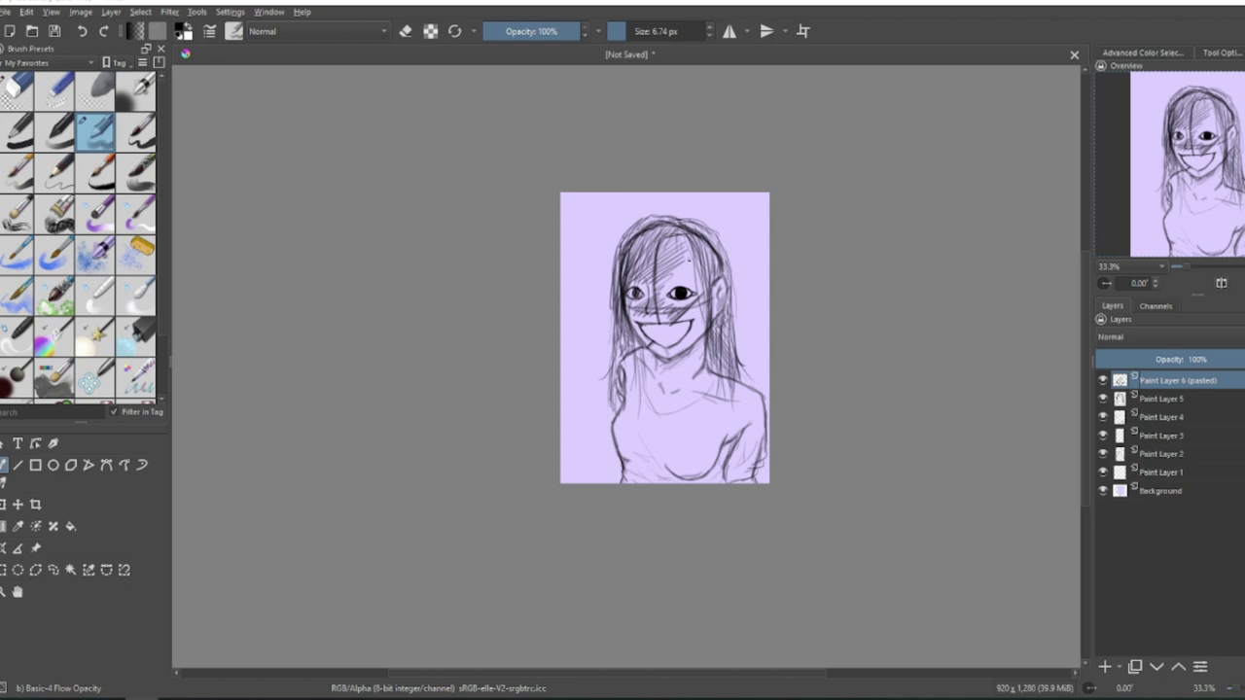
On Paint Layer 1, shade the hair and upper face with broad translucent strokes from an 89.66 px brush.
{"action": "scroll", "coordinate": [689, 261], "scroll_direction": "up", "scroll_amount": 3}
{"action": "left_click", "coordinate": [1162, 472]}
{"action": "left_click", "coordinate": [651, 32]}
{"action": "mouse_move", "coordinate": [708, 200]}
{"action": "left_mouse_down"}
{"action": "mouse_move", "coordinate": [574, 413]}
{"action": "mouse_move", "coordinate": [671, 151]}
{"action": "mouse_move", "coordinate": [808, 272]}
{"action": "left_mouse_up"}
{"action": "left_click_drag", "start_coordinate": [825, 434], "coordinate": [815, 481]}
{"action": "mouse_move", "coordinate": [719, 257]}
{"action": "left_mouse_down"}
{"action": "mouse_move", "coordinate": [584, 194]}
{"action": "mouse_move", "coordinate": [642, 155]}
{"action": "mouse_move", "coordinate": [720, 292]}
{"action": "mouse_move", "coordinate": [662, 156]}
{"action": "mouse_move", "coordinate": [535, 171]}
{"action": "left_mouse_up"}
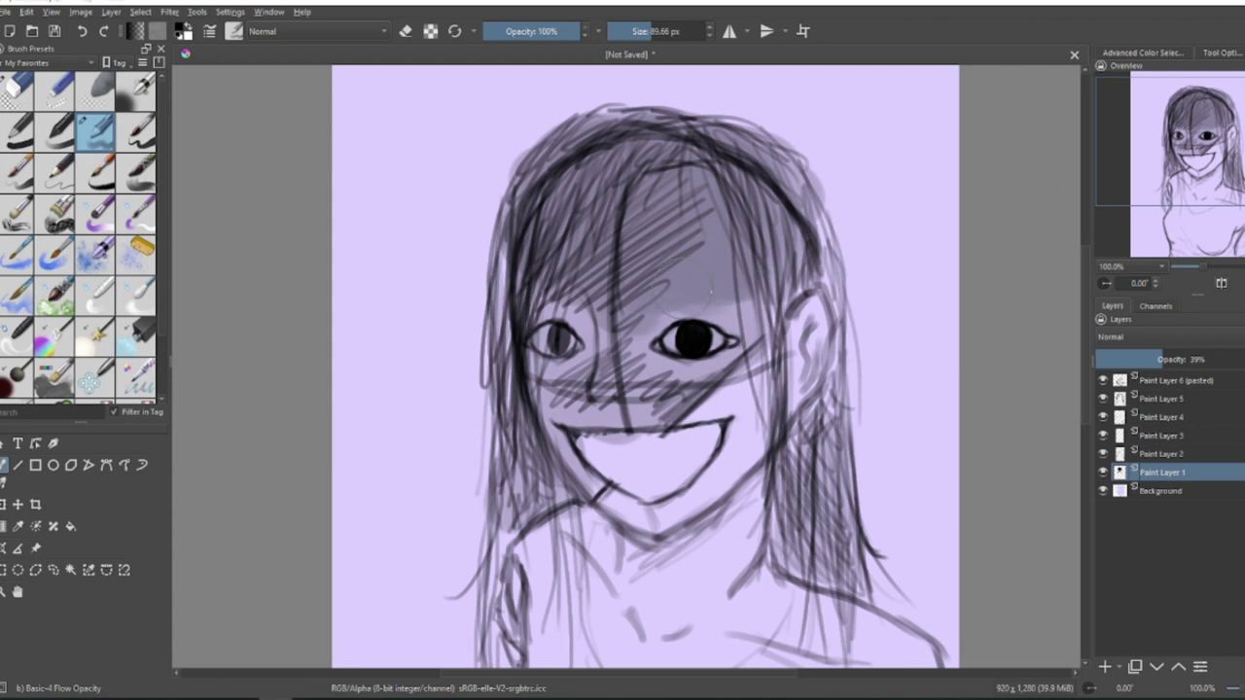
{"action": "left_click_drag", "start_coordinate": [817, 438], "coordinate": [827, 569]}
{"action": "mouse_move", "coordinate": [515, 520]}
{"action": "left_mouse_down"}
{"action": "mouse_move", "coordinate": [510, 225]}
{"action": "mouse_move", "coordinate": [593, 394]}
{"action": "mouse_move", "coordinate": [666, 391]}
{"action": "left_mouse_up"}
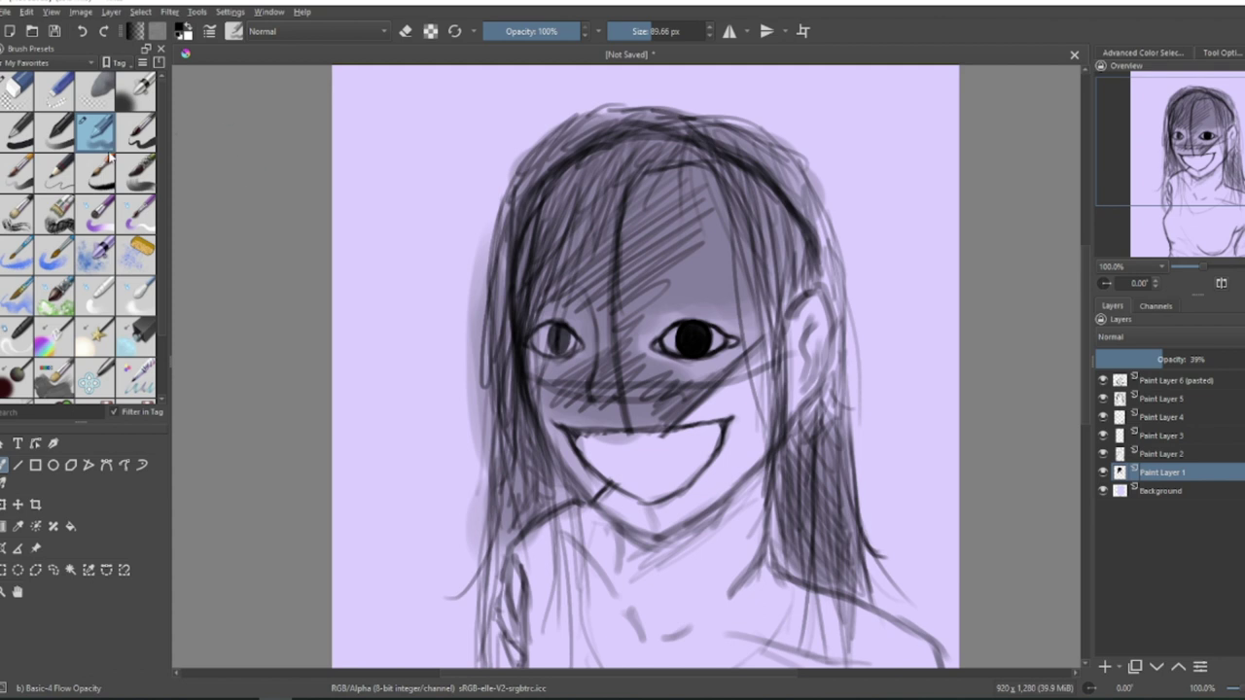
Switch to the Basic-2 Opacity brush at 77.63 px and set Paint Layer 1's opacity to 57%.
{"action": "left_click", "coordinate": [56, 132]}
{"action": "left_click", "coordinate": [650, 31]}
{"action": "mouse_move", "coordinate": [1172, 360]}
{"action": "left_mouse_down"}
{"action": "mouse_move", "coordinate": [1244, 360]}
{"action": "mouse_move", "coordinate": [1194, 361]}
{"action": "left_mouse_up"}
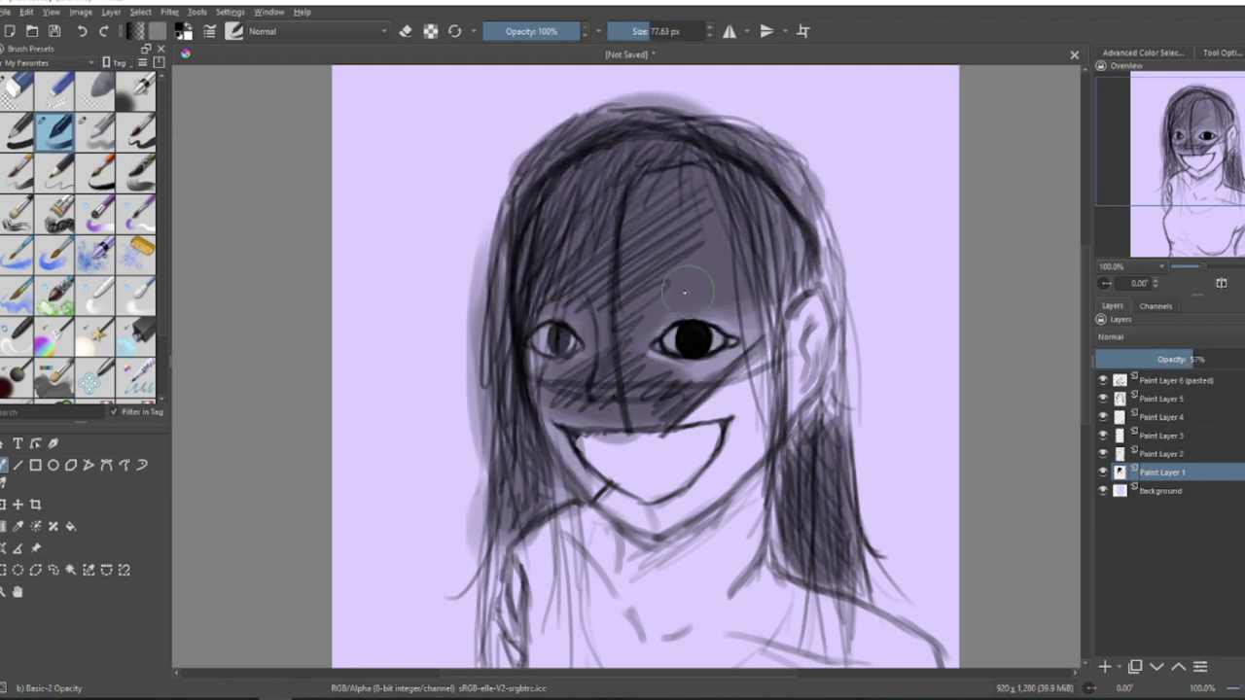
Erase the shading that spills outside the top and left edge of the hair with the Eraser Circle brush.
{"action": "left_click", "coordinate": [16, 91]}
{"action": "left_click_drag", "start_coordinate": [731, 110], "coordinate": [662, 89]}
{"action": "left_click_drag", "start_coordinate": [472, 236], "coordinate": [471, 535]}
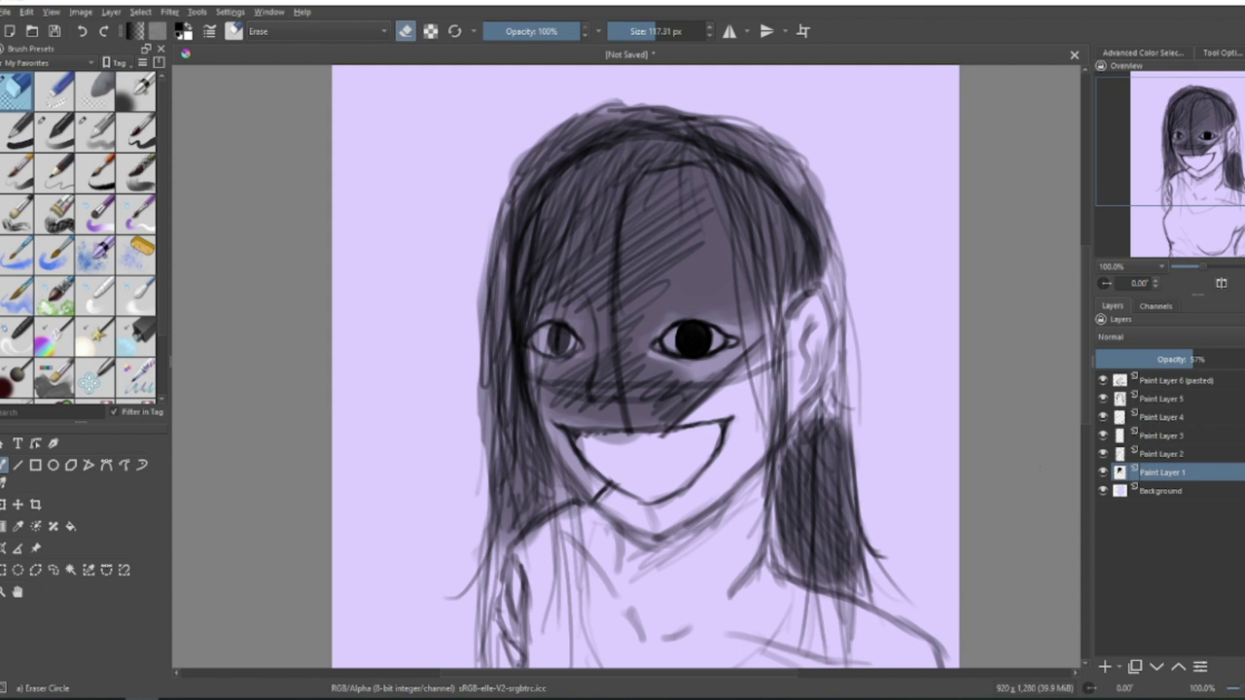
Add a paint layer above the pasted eye layer and sketch a light curved line across the middle of the mouth.
{"action": "left_click", "coordinate": [1153, 381]}
{"action": "left_click", "coordinate": [1104, 668]}
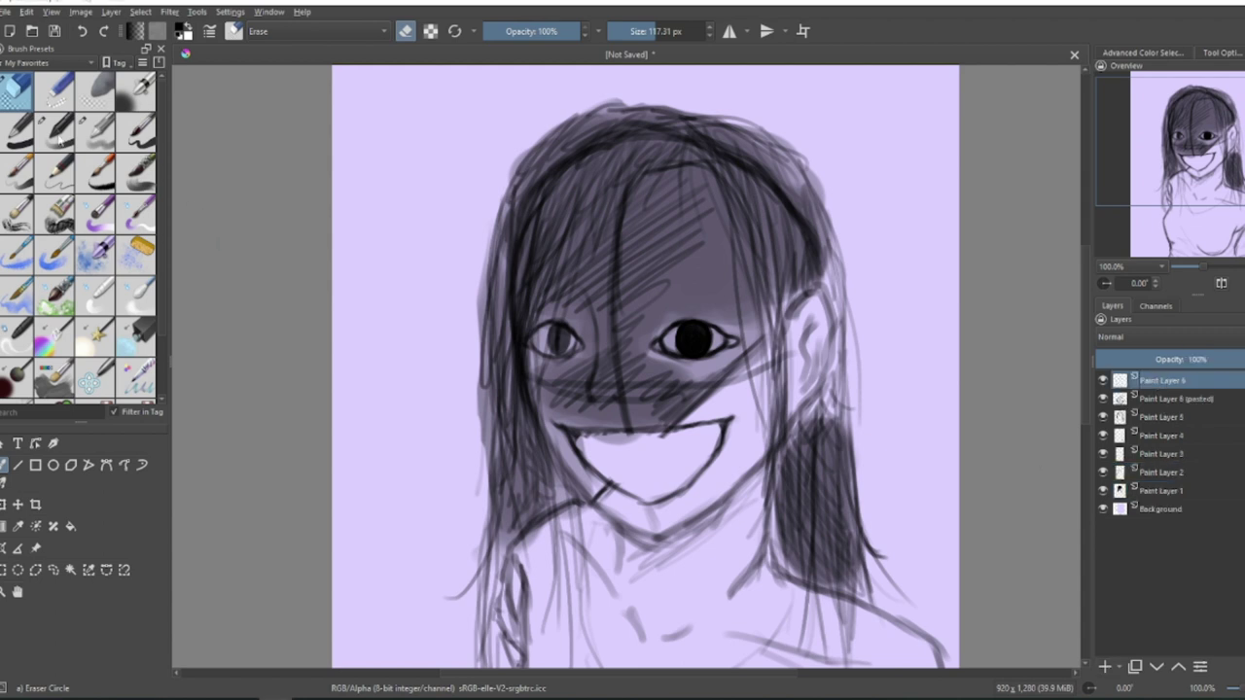
{"action": "left_click", "coordinate": [95, 131]}
{"action": "scroll", "coordinate": [651, 459], "scroll_direction": "up", "scroll_amount": 4}
{"action": "mouse_move", "coordinate": [412, 408]}
{"action": "left_mouse_down"}
{"action": "mouse_move", "coordinate": [948, 369]}
{"action": "mouse_move", "coordinate": [904, 340]}
{"action": "mouse_move", "coordinate": [872, 390]}
{"action": "mouse_move", "coordinate": [907, 376]}
{"action": "left_mouse_up"}
{"action": "key", "text": "ctrl+z"}
{"action": "key", "text": "ctrl+z"}
Sketch the first pointed divisions between the upper front teeth with a 2.75 px brush.
{"action": "left_click_drag", "start_coordinate": [648, 294], "coordinate": [680, 379]}
{"action": "left_click_drag", "start_coordinate": [700, 293], "coordinate": [682, 389]}
{"action": "key", "text": "bracketleft"}
{"action": "key", "text": "bracketleft"}
{"action": "left_click_drag", "start_coordinate": [639, 284], "coordinate": [675, 387]}
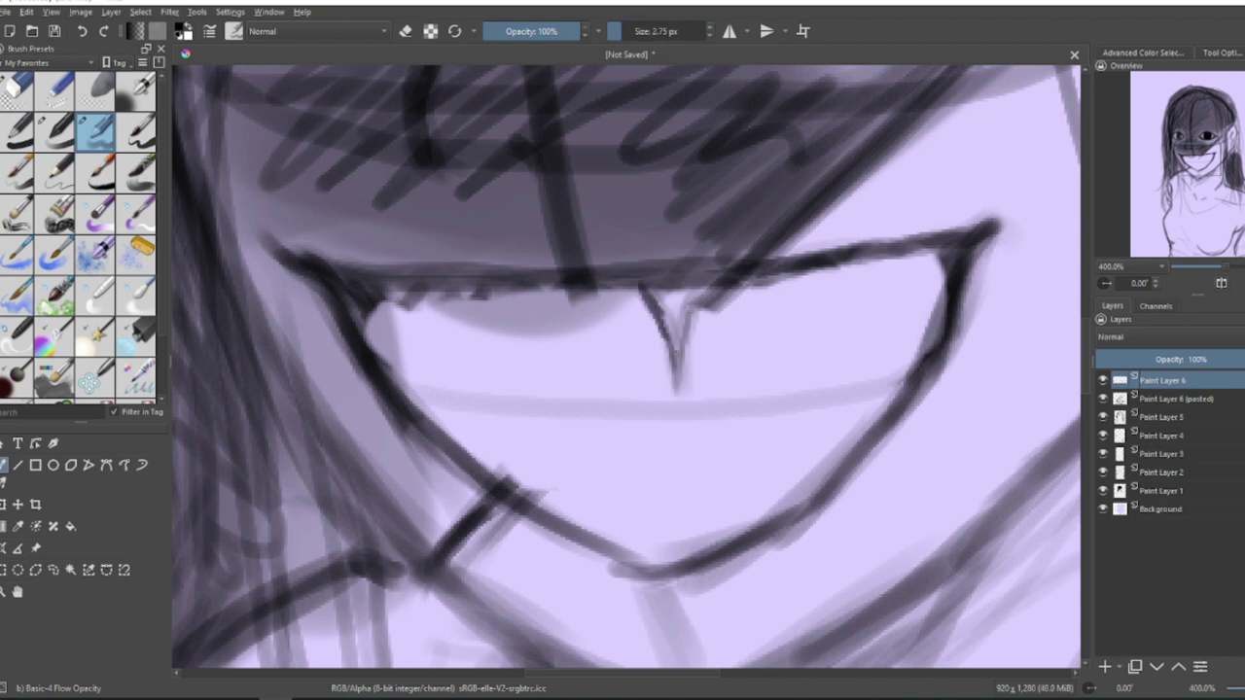
{"action": "left_click_drag", "start_coordinate": [695, 293], "coordinate": [675, 381]}
{"action": "left_click_drag", "start_coordinate": [718, 296], "coordinate": [755, 380]}
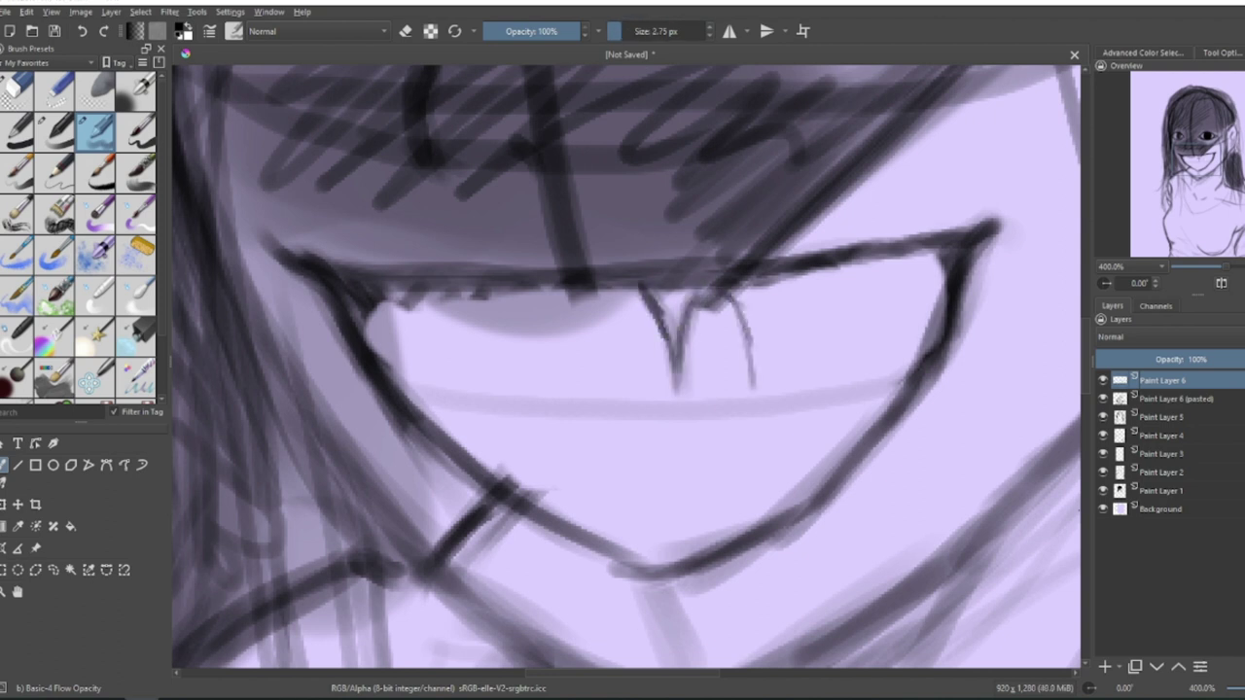
Draw a row of rounded lower teeth with a gum line beneath them along the lower part of the mouth.
{"action": "left_click_drag", "start_coordinate": [533, 504], "coordinate": [814, 500]}
{"action": "mouse_move", "coordinate": [748, 426]}
{"action": "left_mouse_down"}
{"action": "mouse_move", "coordinate": [726, 507]}
{"action": "mouse_move", "coordinate": [803, 498]}
{"action": "left_mouse_up"}
{"action": "left_click_drag", "start_coordinate": [678, 418], "coordinate": [652, 509]}
{"action": "left_click_drag", "start_coordinate": [679, 428], "coordinate": [688, 502]}
{"action": "left_click_drag", "start_coordinate": [731, 418], "coordinate": [681, 420]}
{"action": "left_click_drag", "start_coordinate": [681, 421], "coordinate": [595, 418]}
{"action": "mouse_move", "coordinate": [598, 418]}
{"action": "left_mouse_down"}
{"action": "mouse_move", "coordinate": [544, 464]}
{"action": "mouse_move", "coordinate": [481, 419]}
{"action": "left_mouse_up"}
{"action": "mouse_move", "coordinate": [479, 418]}
{"action": "left_mouse_down"}
{"action": "mouse_move", "coordinate": [449, 401]}
{"action": "mouse_move", "coordinate": [443, 438]}
{"action": "left_mouse_up"}
{"action": "mouse_move", "coordinate": [793, 491]}
{"action": "left_mouse_down"}
{"action": "mouse_move", "coordinate": [834, 412]}
{"action": "mouse_move", "coordinate": [843, 449]}
{"action": "left_mouse_up"}
Draw the remaining upper tooth divisions toward the right corner of the mouth, plus a small lower tooth beside them.
{"action": "mouse_move", "coordinate": [769, 319]}
{"action": "left_mouse_down"}
{"action": "mouse_move", "coordinate": [755, 387]}
{"action": "mouse_move", "coordinate": [797, 277]}
{"action": "left_mouse_up"}
{"action": "left_click_drag", "start_coordinate": [794, 282], "coordinate": [829, 370]}
{"action": "left_click_drag", "start_coordinate": [867, 259], "coordinate": [829, 374]}
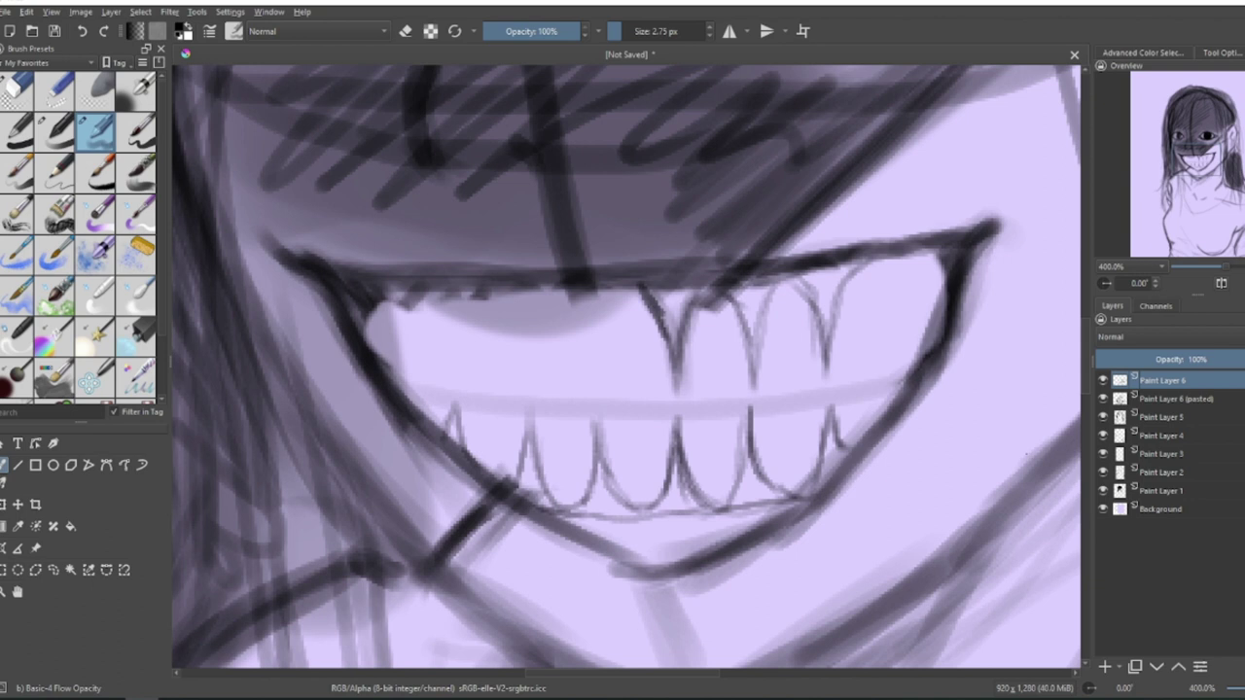
{"action": "mouse_move", "coordinate": [874, 428]}
{"action": "left_mouse_down"}
{"action": "mouse_move", "coordinate": [882, 397]}
{"action": "mouse_move", "coordinate": [894, 413]}
{"action": "left_mouse_up"}
{"action": "left_click_drag", "start_coordinate": [859, 266], "coordinate": [883, 381]}
{"action": "mouse_move", "coordinate": [919, 255]}
{"action": "left_mouse_down"}
{"action": "mouse_move", "coordinate": [874, 310]}
{"action": "mouse_move", "coordinate": [916, 369]}
{"action": "left_mouse_up"}
{"action": "mouse_move", "coordinate": [909, 260]}
{"action": "left_mouse_down"}
{"action": "mouse_move", "coordinate": [883, 389]}
{"action": "mouse_move", "coordinate": [863, 363]}
{"action": "left_mouse_up"}
Draw the upper tooth divisions across the left half of the mouth.
{"action": "left_click_drag", "start_coordinate": [424, 352], "coordinate": [416, 417]}
{"action": "left_click_drag", "start_coordinate": [406, 298], "coordinate": [418, 383]}
{"action": "left_click_drag", "start_coordinate": [467, 294], "coordinate": [455, 389]}
{"action": "left_click_drag", "start_coordinate": [541, 293], "coordinate": [526, 399]}
{"action": "left_click_drag", "start_coordinate": [584, 291], "coordinate": [596, 399]}
{"action": "left_click_drag", "start_coordinate": [637, 294], "coordinate": [595, 403]}
{"action": "left_click_drag", "start_coordinate": [559, 292], "coordinate": [594, 385]}
{"action": "scroll", "coordinate": [673, 360], "scroll_direction": "down", "scroll_amount": 5}
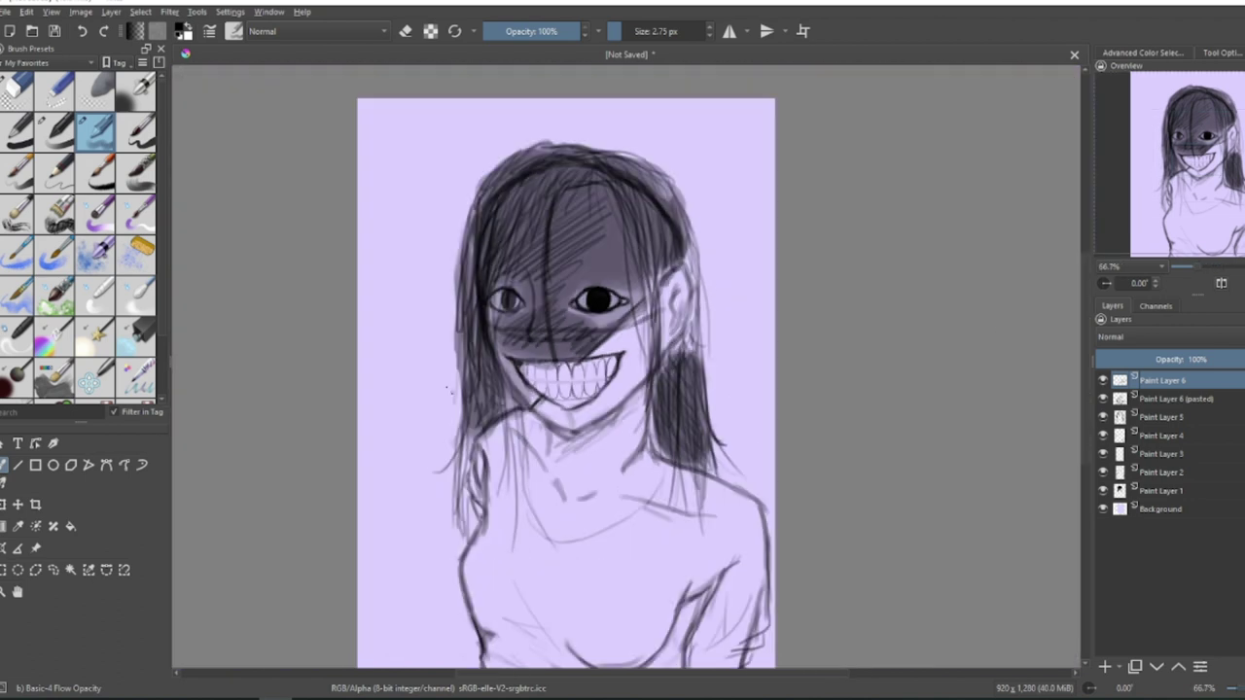
Round off the bottoms and darken the outlines of the central and right-hand upper teeth.
{"action": "scroll", "coordinate": [565, 382], "scroll_direction": "up", "scroll_amount": 5}
{"action": "left_click_drag", "start_coordinate": [526, 354], "coordinate": [549, 392]}
{"action": "mouse_move", "coordinate": [611, 336]}
{"action": "left_mouse_down"}
{"action": "mouse_move", "coordinate": [550, 391]}
{"action": "mouse_move", "coordinate": [608, 348]}
{"action": "left_mouse_up"}
{"action": "left_click_drag", "start_coordinate": [577, 393], "coordinate": [602, 366]}
{"action": "left_click_drag", "start_coordinate": [606, 390], "coordinate": [560, 395]}
{"action": "left_click_drag", "start_coordinate": [758, 347], "coordinate": [790, 375]}
{"action": "left_click_drag", "start_coordinate": [685, 357], "coordinate": [718, 386]}
{"action": "left_click_drag", "start_coordinate": [758, 335], "coordinate": [721, 388]}
{"action": "left_click_drag", "start_coordinate": [610, 370], "coordinate": [636, 380]}
{"action": "left_click_drag", "start_coordinate": [687, 354], "coordinate": [628, 383]}
Round and darken the outlines of the upper teeth toward the left corner of the mouth.
{"action": "left_click_drag", "start_coordinate": [461, 366], "coordinate": [506, 380]}
{"action": "left_click_drag", "start_coordinate": [393, 323], "coordinate": [401, 389]}
{"action": "mouse_move", "coordinate": [457, 311]}
{"action": "left_mouse_down"}
{"action": "mouse_move", "coordinate": [453, 362]}
{"action": "mouse_move", "coordinate": [434, 381]}
{"action": "left_mouse_up"}
{"action": "mouse_move", "coordinate": [389, 272]}
{"action": "left_mouse_down"}
{"action": "mouse_move", "coordinate": [399, 352]}
{"action": "mouse_move", "coordinate": [377, 325]}
{"action": "left_mouse_up"}
{"action": "mouse_move", "coordinate": [426, 253]}
{"action": "left_mouse_down"}
{"action": "mouse_move", "coordinate": [459, 313]}
{"action": "mouse_move", "coordinate": [399, 283]}
{"action": "mouse_move", "coordinate": [330, 282]}
{"action": "mouse_move", "coordinate": [345, 360]}
{"action": "left_mouse_up"}
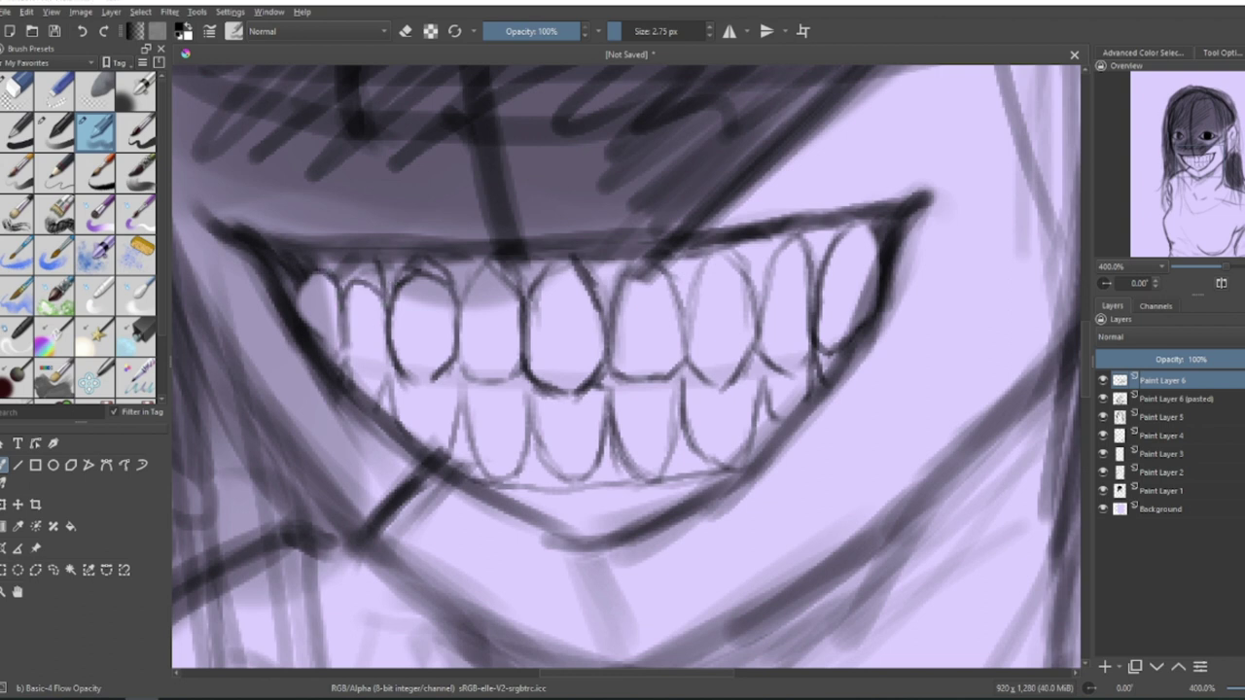
Darken the lower mouth outline and the gaps where the upper and lower teeth meet.
{"action": "mouse_move", "coordinate": [881, 258]}
{"action": "left_mouse_down"}
{"action": "mouse_move", "coordinate": [862, 315]}
{"action": "mouse_move", "coordinate": [751, 465]}
{"action": "mouse_move", "coordinate": [638, 537]}
{"action": "left_mouse_up"}
{"action": "mouse_move", "coordinate": [352, 392]}
{"action": "left_mouse_down"}
{"action": "mouse_move", "coordinate": [513, 510]}
{"action": "mouse_move", "coordinate": [599, 547]}
{"action": "left_mouse_up"}
{"action": "mouse_move", "coordinate": [347, 358]}
{"action": "left_mouse_down"}
{"action": "mouse_move", "coordinate": [398, 387]}
{"action": "mouse_move", "coordinate": [381, 424]}
{"action": "left_mouse_up"}
{"action": "left_click_drag", "start_coordinate": [440, 373], "coordinate": [463, 428]}
{"action": "left_click_drag", "start_coordinate": [385, 356], "coordinate": [393, 373]}
{"action": "mouse_move", "coordinate": [535, 376]}
{"action": "left_mouse_down"}
{"action": "mouse_move", "coordinate": [523, 399]}
{"action": "mouse_move", "coordinate": [539, 393]}
{"action": "left_mouse_up"}
{"action": "mouse_move", "coordinate": [597, 368]}
{"action": "left_mouse_down"}
{"action": "mouse_move", "coordinate": [627, 409]}
{"action": "mouse_move", "coordinate": [692, 371]}
{"action": "mouse_move", "coordinate": [729, 262]}
{"action": "mouse_move", "coordinate": [755, 378]}
{"action": "mouse_move", "coordinate": [767, 381]}
{"action": "left_mouse_up"}
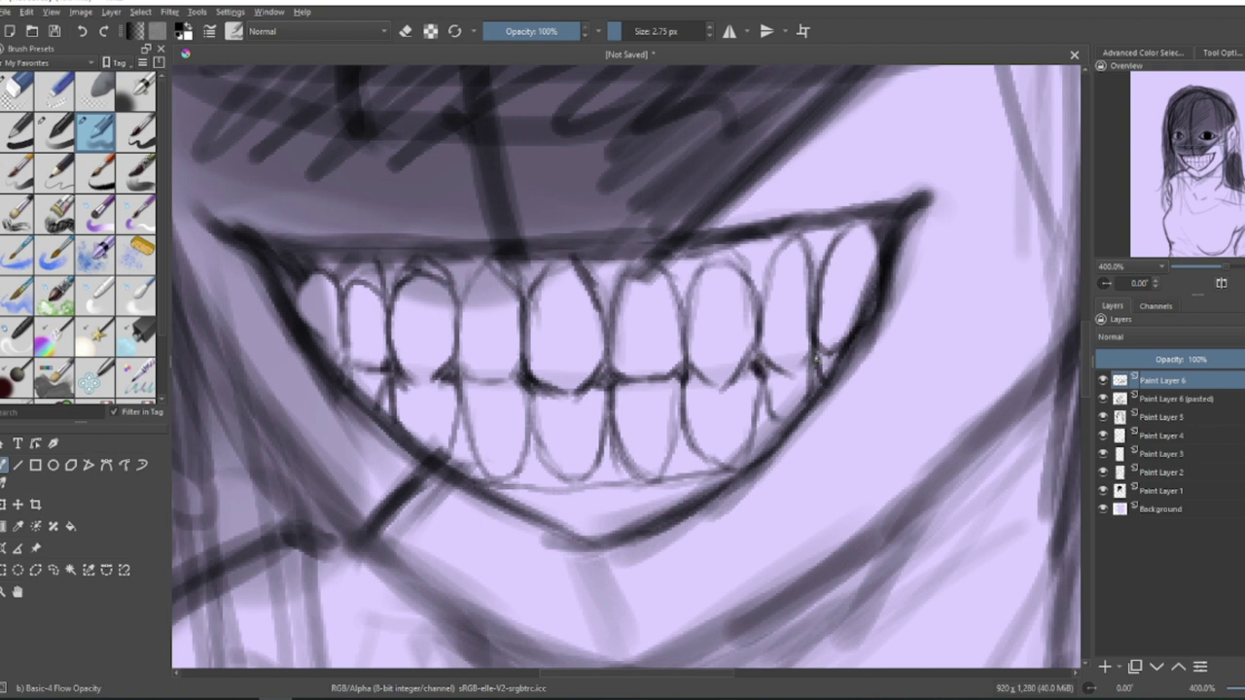
Erase the gum line beneath the lower teeth and darken the outermost teeth at both mouth corners.
{"action": "left_click", "coordinate": [16, 92]}
{"action": "left_click_drag", "start_coordinate": [521, 490], "coordinate": [702, 476]}
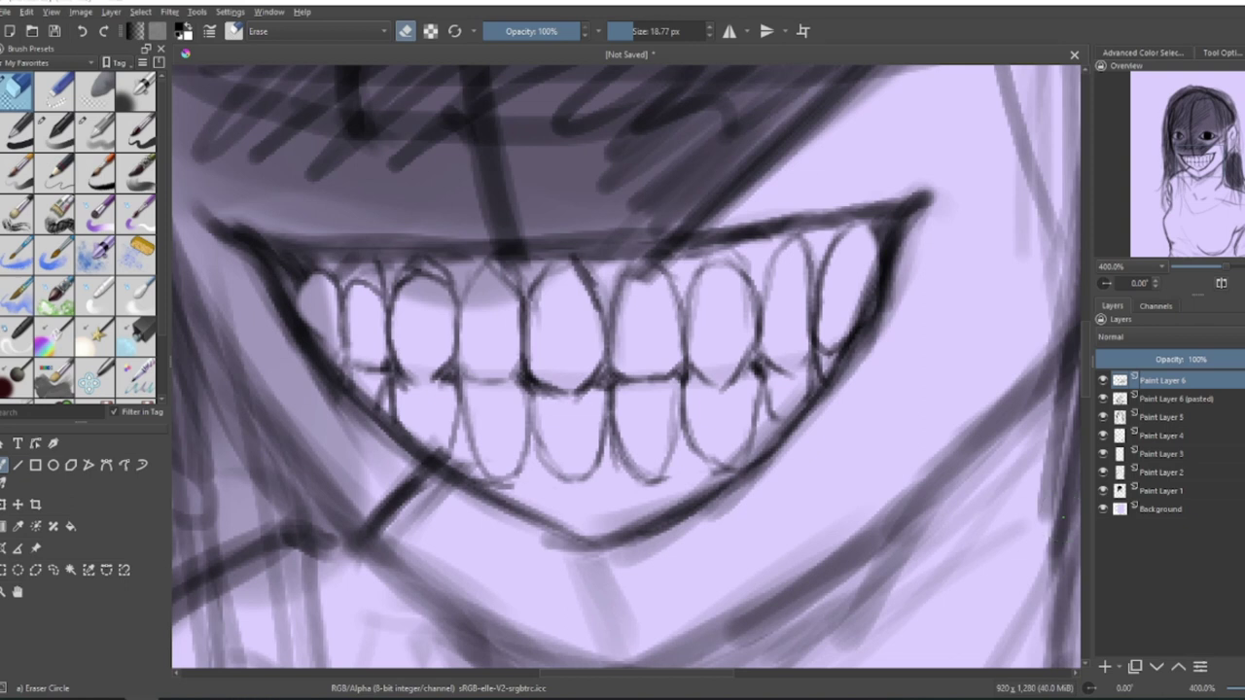
{"action": "key", "text": "e"}
{"action": "mouse_move", "coordinate": [757, 309]}
{"action": "left_mouse_down"}
{"action": "mouse_move", "coordinate": [765, 367]}
{"action": "mouse_move", "coordinate": [838, 352]}
{"action": "left_mouse_up"}
{"action": "mouse_move", "coordinate": [872, 236]}
{"action": "left_mouse_down"}
{"action": "mouse_move", "coordinate": [875, 303]}
{"action": "mouse_move", "coordinate": [881, 252]}
{"action": "left_mouse_up"}
{"action": "left_click_drag", "start_coordinate": [292, 268], "coordinate": [304, 319]}
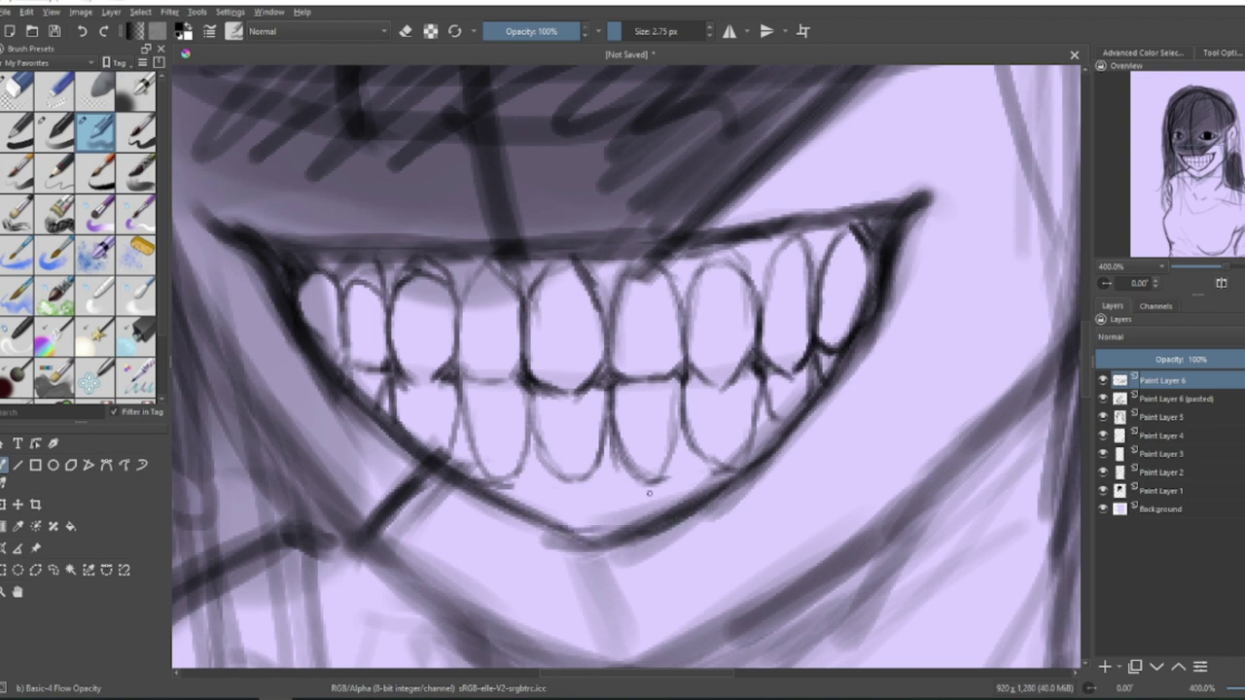
Toggle the teeth layer off and on to check the teeth against the rest of the face.
{"action": "scroll", "coordinate": [662, 432], "scroll_direction": "down", "scroll_amount": 3}
{"action": "left_click_drag", "start_coordinate": [660, 440], "coordinate": [661, 473]}
{"action": "mouse_move", "coordinate": [739, 161]}
{"action": "left_mouse_down"}
{"action": "mouse_move", "coordinate": [681, 243]}
{"action": "mouse_move", "coordinate": [779, 292]}
{"action": "mouse_move", "coordinate": [603, 428]}
{"action": "mouse_move", "coordinate": [455, 443]}
{"action": "mouse_move", "coordinate": [527, 518]}
{"action": "mouse_move", "coordinate": [559, 511]}
{"action": "left_mouse_up"}
{"action": "key", "text": "ctrl+z"}
{"action": "left_click", "coordinate": [1103, 381]}
{"action": "left_click", "coordinate": [1103, 381]}
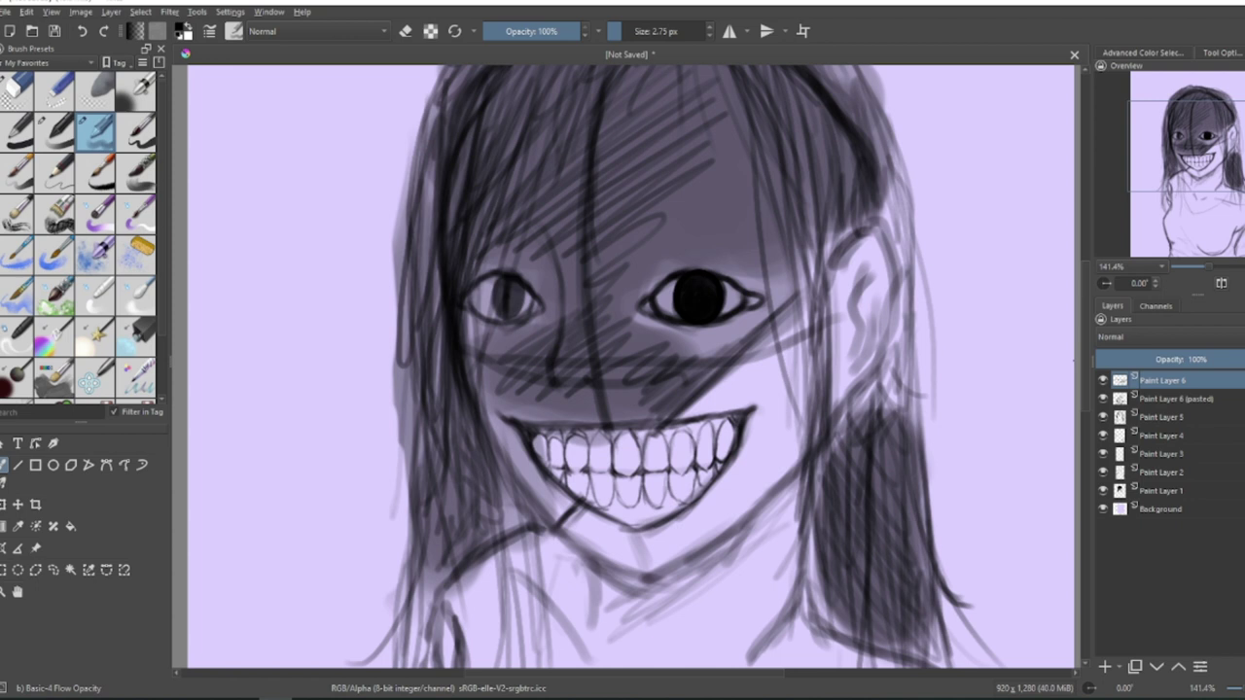
{"action": "scroll", "coordinate": [793, 413], "scroll_direction": "down", "scroll_amount": 2}
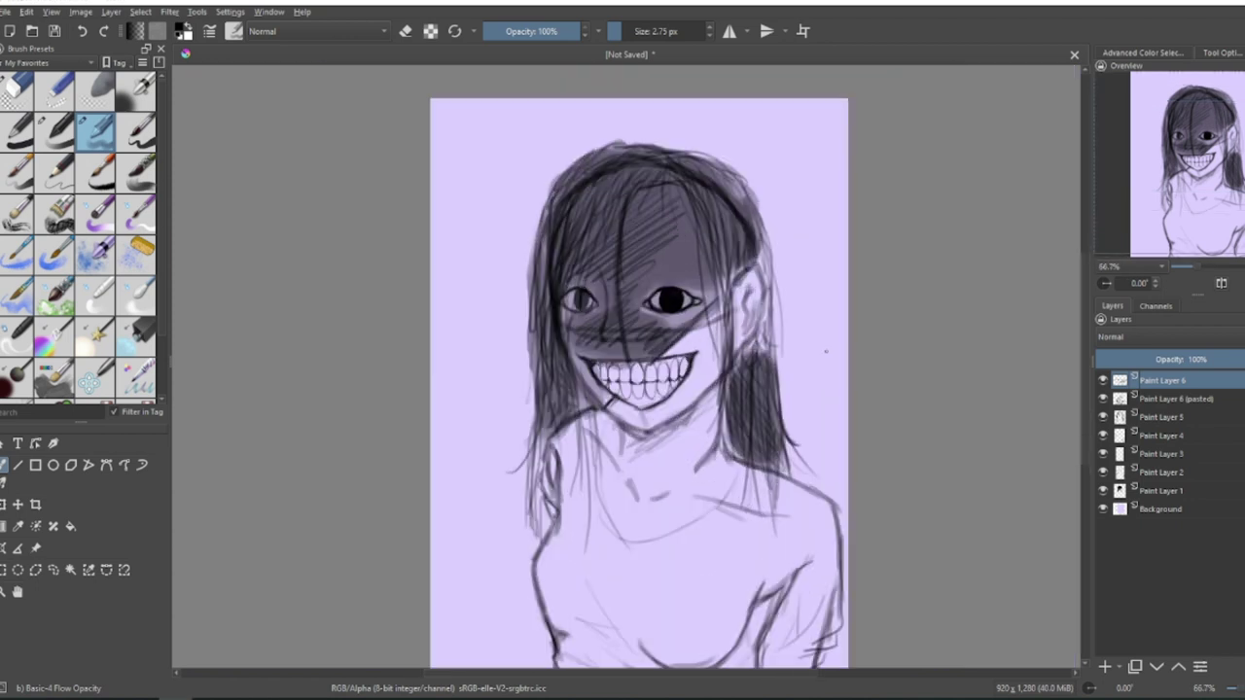
Add a paint layer directly above Background, set its opacity to 69%, and pick a muted green foreground colour.
{"action": "left_click", "coordinate": [1160, 510]}
{"action": "left_click", "coordinate": [1105, 667]}
{"action": "left_click", "coordinate": [1213, 360]}
{"action": "left_click", "coordinate": [179, 27]}
{"action": "left_click", "coordinate": [552, 259]}
{"action": "left_click_drag", "start_coordinate": [589, 317], "coordinate": [576, 202]}
{"action": "left_click_drag", "start_coordinate": [545, 290], "coordinate": [548, 264]}
{"action": "left_click", "coordinate": [725, 503]}
Paint the shirt with translucent green strokes using a 66.73 px brush.
{"action": "scroll", "coordinate": [719, 486], "scroll_direction": "down", "scroll_amount": 2}
{"action": "scroll", "coordinate": [725, 555], "scroll_direction": "up", "scroll_amount": 2}
{"action": "left_click", "coordinate": [663, 31]}
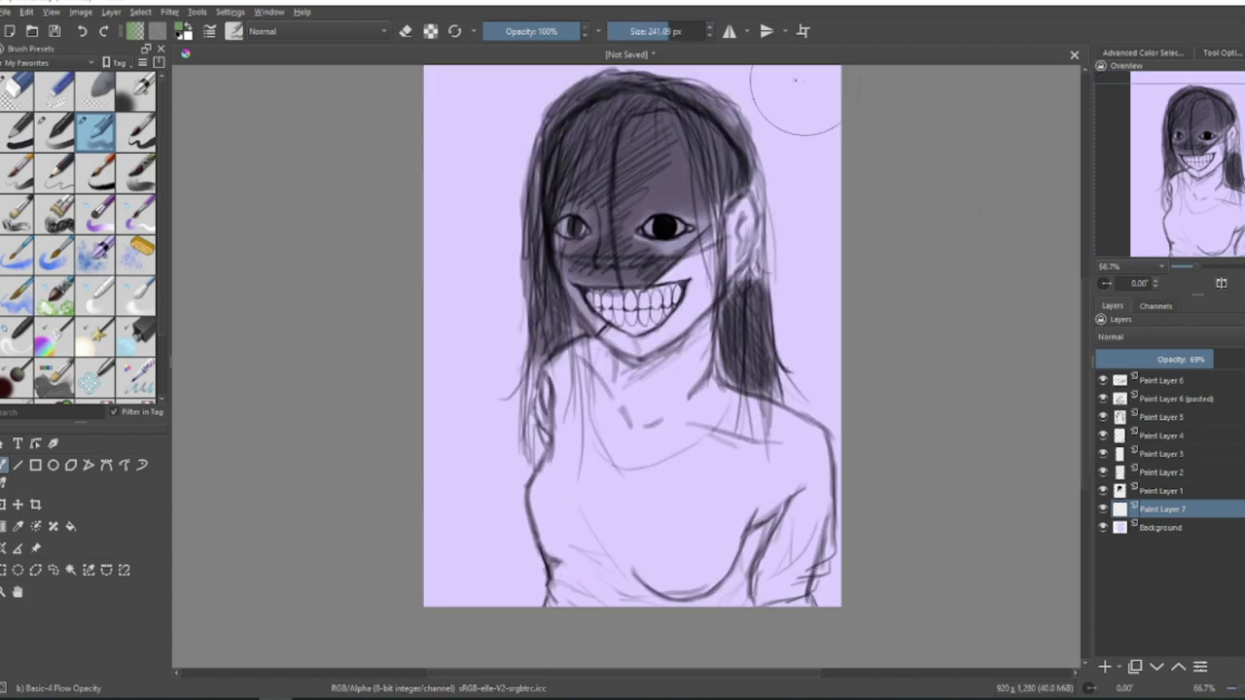
{"action": "left_click", "coordinate": [648, 31]}
{"action": "left_click_drag", "start_coordinate": [560, 371], "coordinate": [564, 471]}
{"action": "mouse_move", "coordinate": [571, 414]}
{"action": "left_mouse_down"}
{"action": "mouse_move", "coordinate": [584, 544]}
{"action": "mouse_move", "coordinate": [797, 506]}
{"action": "mouse_move", "coordinate": [681, 467]}
{"action": "mouse_move", "coordinate": [566, 581]}
{"action": "mouse_move", "coordinate": [754, 426]}
{"action": "mouse_move", "coordinate": [579, 389]}
{"action": "mouse_move", "coordinate": [603, 428]}
{"action": "left_mouse_up"}
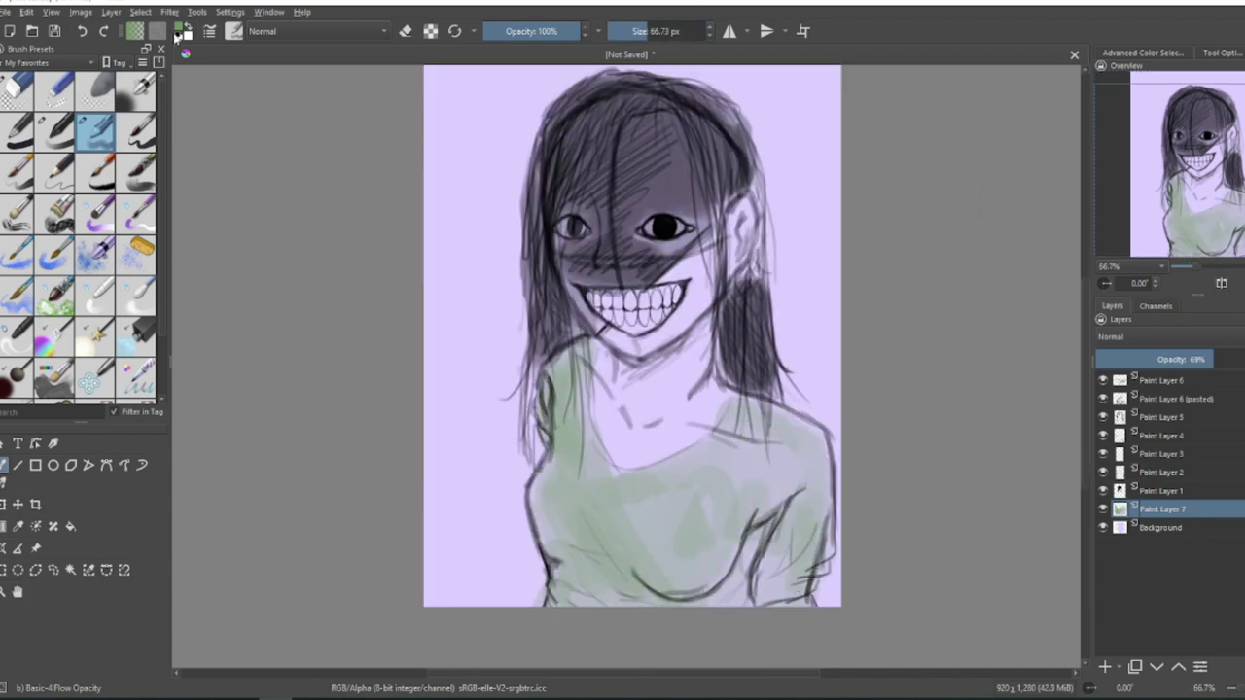
Darken the hair and upper face with black strokes around the eyes, reducing the brush to 27.20 px.
{"action": "mouse_move", "coordinate": [682, 124]}
{"action": "left_mouse_down"}
{"action": "mouse_move", "coordinate": [606, 153]}
{"action": "mouse_move", "coordinate": [579, 268]}
{"action": "mouse_move", "coordinate": [564, 278]}
{"action": "mouse_move", "coordinate": [640, 191]}
{"action": "mouse_move", "coordinate": [667, 94]}
{"action": "mouse_move", "coordinate": [542, 242]}
{"action": "mouse_move", "coordinate": [530, 455]}
{"action": "left_mouse_up"}
{"action": "left_click", "coordinate": [637, 31]}
{"action": "mouse_move", "coordinate": [533, 360]}
{"action": "left_mouse_down"}
{"action": "mouse_move", "coordinate": [549, 243]}
{"action": "mouse_move", "coordinate": [583, 200]}
{"action": "mouse_move", "coordinate": [646, 244]}
{"action": "mouse_move", "coordinate": [691, 217]}
{"action": "mouse_move", "coordinate": [643, 219]}
{"action": "left_mouse_up"}
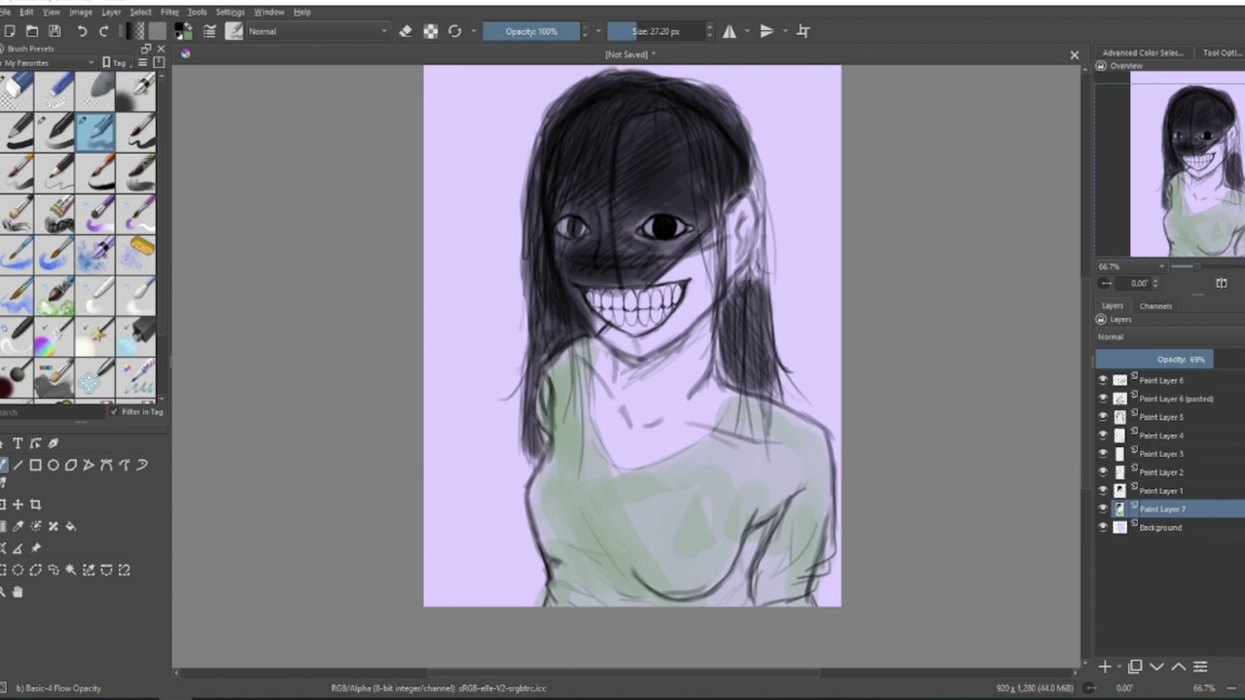
On a new layer above Paint Layer 7, fill the whole shirt with its sampled green using the Basic-1 brush at 40 px.
{"action": "scroll", "coordinate": [673, 448], "scroll_direction": "down", "scroll_amount": 1}
{"action": "scroll", "coordinate": [684, 327], "scroll_direction": "up", "scroll_amount": 1}
{"action": "left_click", "coordinate": [647, 623], "text": "ctrl"}
{"action": "left_click", "coordinate": [1105, 667]}
{"action": "left_click", "coordinate": [704, 31]}
{"action": "left_click", "coordinate": [651, 31]}
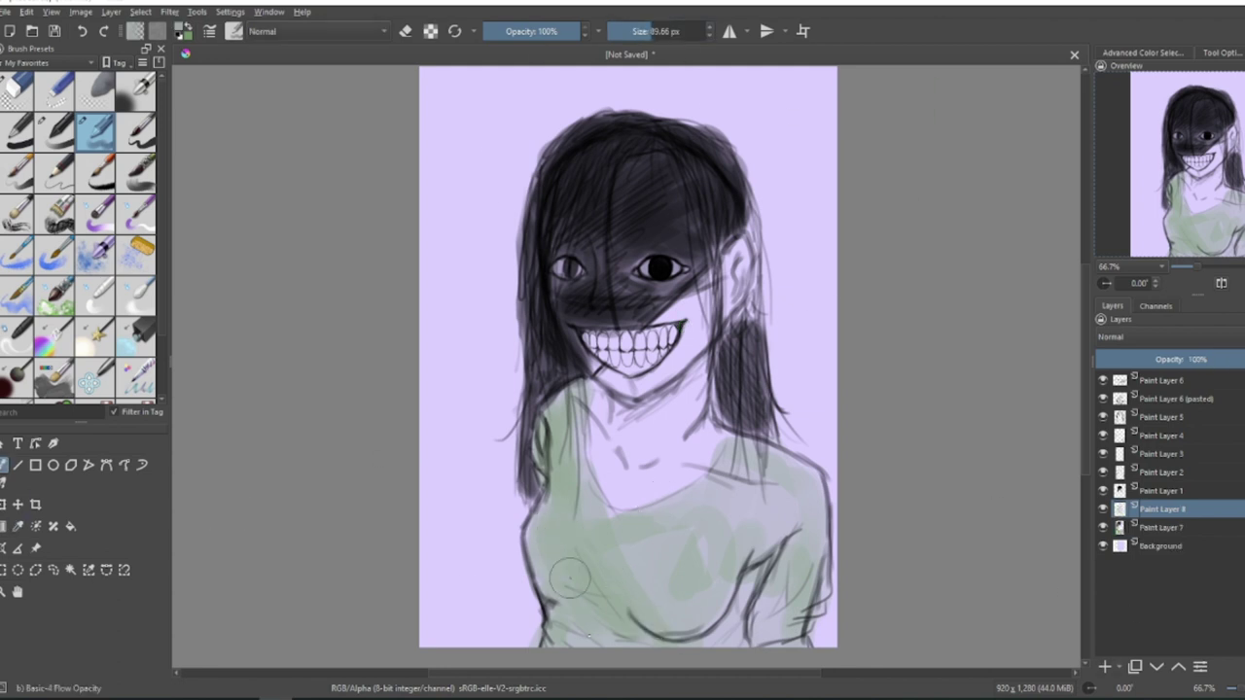
{"action": "left_click", "coordinate": [17, 132]}
{"action": "mouse_move", "coordinate": [572, 584]}
{"action": "left_mouse_down"}
{"action": "mouse_move", "coordinate": [719, 557]}
{"action": "mouse_move", "coordinate": [734, 477]}
{"action": "mouse_move", "coordinate": [818, 573]}
{"action": "mouse_move", "coordinate": [749, 447]}
{"action": "mouse_move", "coordinate": [547, 457]}
{"action": "left_mouse_up"}
{"action": "left_click_drag", "start_coordinate": [541, 508], "coordinate": [558, 636]}
{"action": "left_click_drag", "start_coordinate": [819, 588], "coordinate": [818, 619]}
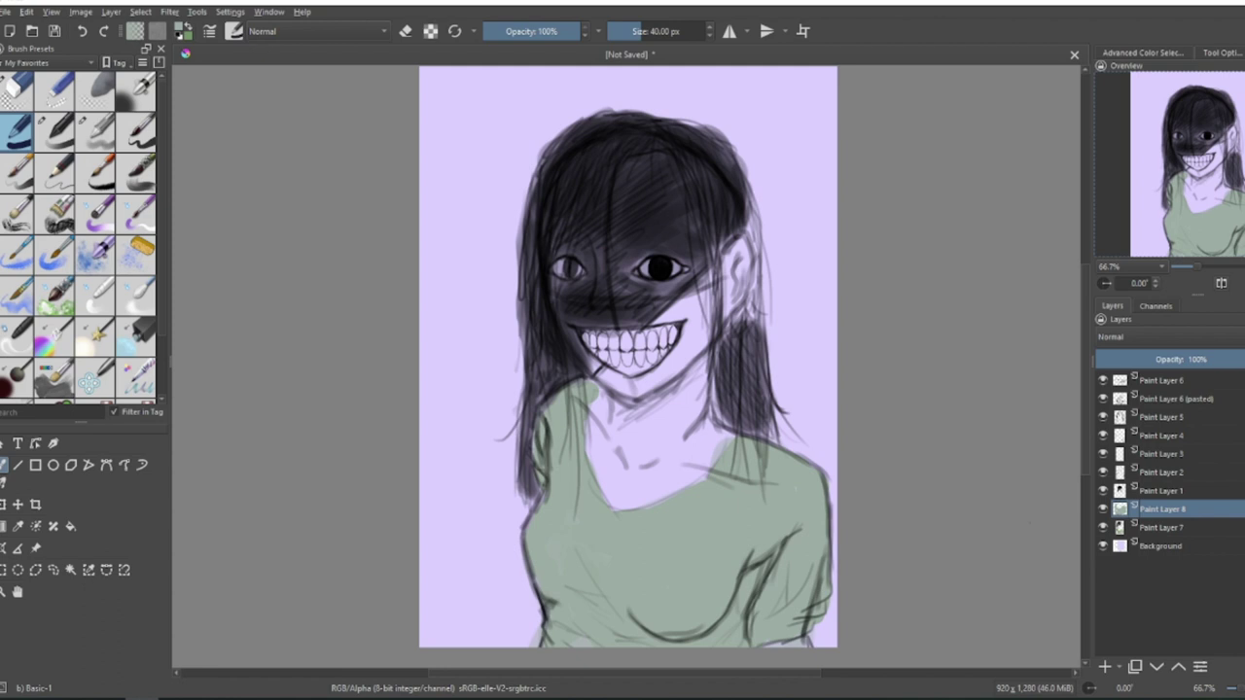
Pick a new colour and paint over the lavender Background layer with a large brush.
{"action": "scroll", "coordinate": [599, 419], "scroll_direction": "down", "scroll_amount": 1}
{"action": "left_click", "coordinate": [1167, 550]}
{"action": "left_click", "coordinate": [180, 29]}
{"action": "left_click", "coordinate": [789, 200]}
{"action": "left_click", "coordinate": [725, 504]}
{"action": "left_click", "coordinate": [664, 32]}
{"action": "mouse_move", "coordinate": [487, 189]}
{"action": "left_mouse_down"}
{"action": "mouse_move", "coordinate": [733, 419]}
{"action": "mouse_move", "coordinate": [475, 545]}
{"action": "left_mouse_up"}
Airbrush soft dark shading onto the Background layer, leaving a dim grey glow around the figure.
{"action": "left_click", "coordinate": [136, 92]}
{"action": "left_click", "coordinate": [180, 28]}
{"action": "left_click", "coordinate": [725, 504]}
{"action": "mouse_move", "coordinate": [624, 360]}
{"action": "left_mouse_down"}
{"action": "mouse_move", "coordinate": [575, 431]}
{"action": "mouse_move", "coordinate": [675, 244]}
{"action": "mouse_move", "coordinate": [650, 341]}
{"action": "left_mouse_up"}
Add a new layer above Paint Layer 6 and set the Basic-5 Size brush to 18.77 px.
{"action": "left_click", "coordinate": [1162, 380]}
{"action": "left_click", "coordinate": [1105, 667]}
{"action": "left_click", "coordinate": [21, 144]}
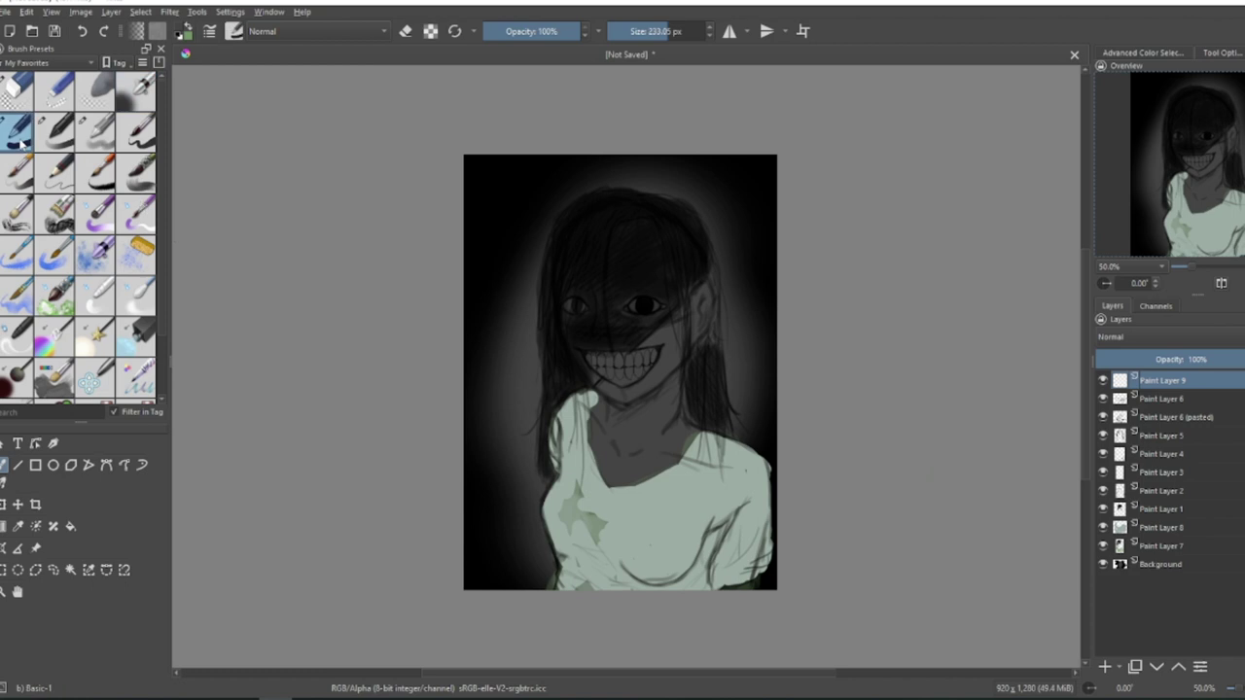
{"action": "left_click", "coordinate": [136, 131]}
{"action": "key", "text": "minus"}
{"action": "key", "text": "minus"}
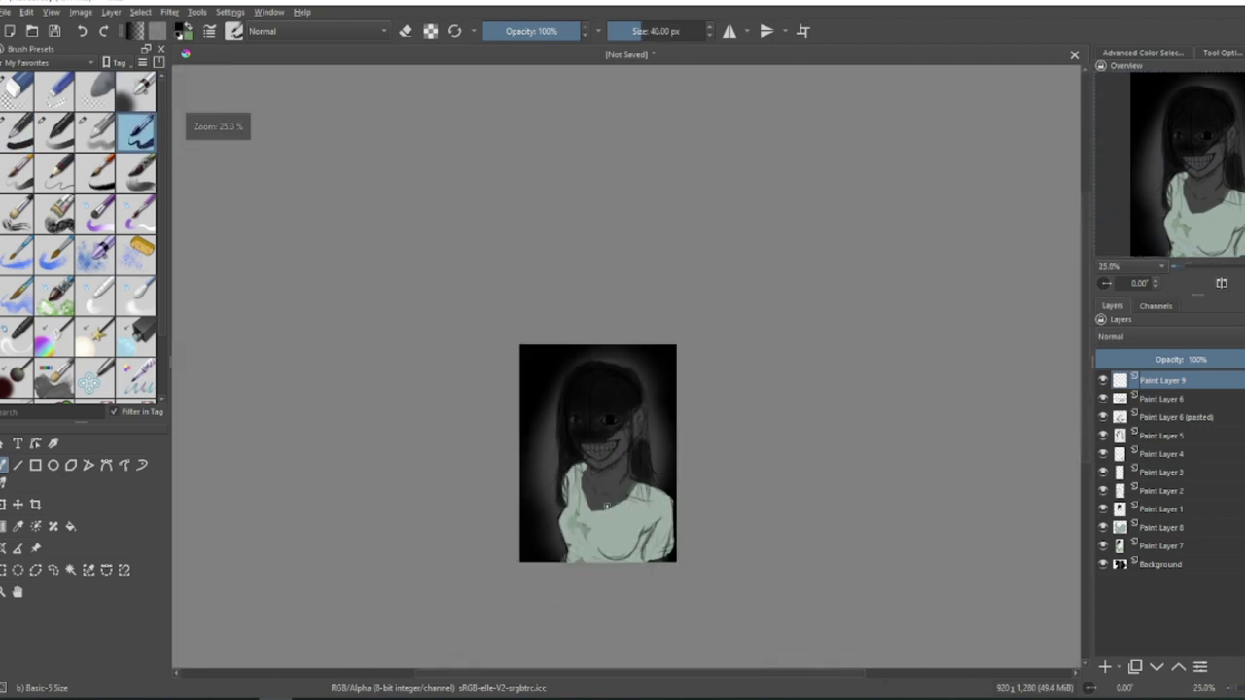
{"action": "scroll", "coordinate": [607, 506], "scroll_direction": "up", "scroll_amount": 3}
{"action": "scroll", "coordinate": [630, 405], "scroll_direction": "down", "scroll_amount": 2}
{"action": "scroll", "coordinate": [624, 304], "scroll_direction": "up", "scroll_amount": 3}
{"action": "scroll", "coordinate": [589, 475], "scroll_direction": "up", "scroll_amount": 1}
{"action": "left_click", "coordinate": [626, 31]}
{"action": "left_click_drag", "start_coordinate": [802, 315], "coordinate": [679, 446]}
{"action": "key", "text": "bracketright"}
{"action": "key", "text": "bracketright"}
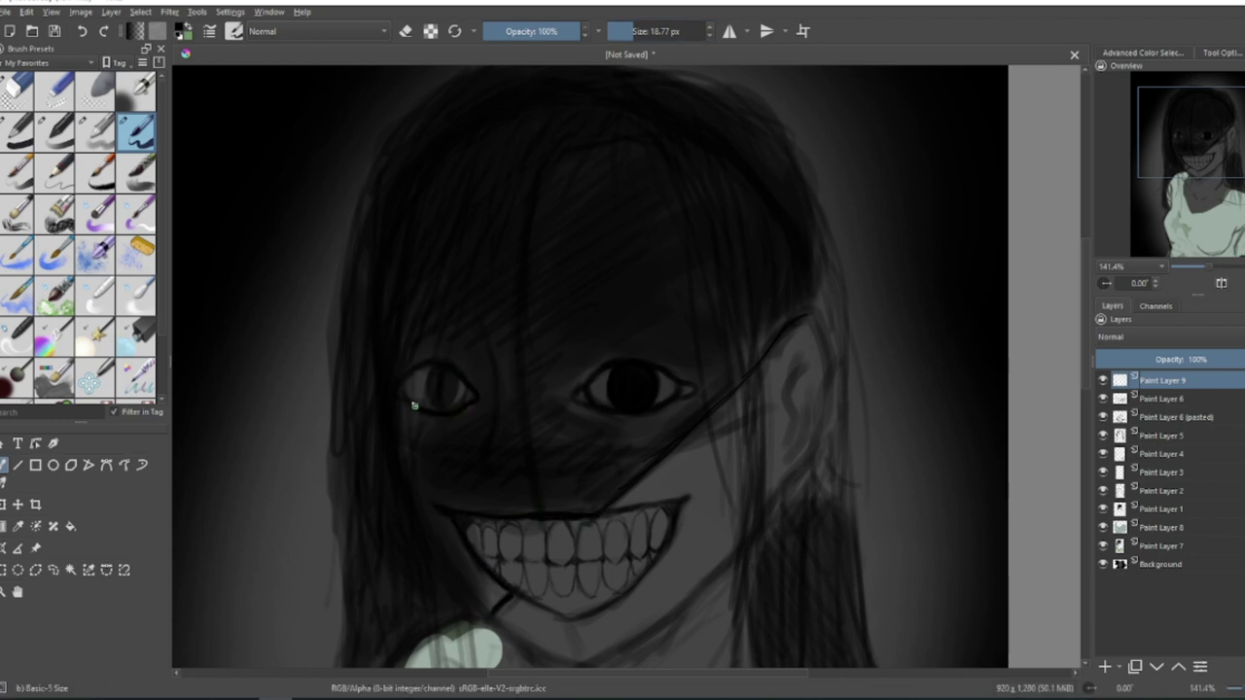
Outline the hair and the shadowed upper face with black strokes on Paint Layer 9.
{"action": "key", "text": "1"}
{"action": "mouse_move", "coordinate": [790, 382]}
{"action": "left_mouse_down"}
{"action": "mouse_move", "coordinate": [786, 327]}
{"action": "mouse_move", "coordinate": [523, 175]}
{"action": "mouse_move", "coordinate": [431, 600]}
{"action": "left_mouse_up"}
{"action": "scroll", "coordinate": [431, 600], "scroll_direction": "down", "scroll_amount": 1}
{"action": "scroll", "coordinate": [447, 431], "scroll_direction": "up", "scroll_amount": 2}
{"action": "mouse_move", "coordinate": [438, 415]}
{"action": "left_mouse_down"}
{"action": "mouse_move", "coordinate": [430, 618]}
{"action": "mouse_move", "coordinate": [443, 643]}
{"action": "left_mouse_up"}
{"action": "left_click_drag", "start_coordinate": [452, 612], "coordinate": [454, 646]}
{"action": "mouse_move", "coordinate": [556, 381]}
{"action": "left_mouse_down"}
{"action": "mouse_move", "coordinate": [505, 393]}
{"action": "mouse_move", "coordinate": [461, 525]}
{"action": "mouse_move", "coordinate": [454, 630]}
{"action": "left_mouse_up"}
{"action": "left_click_drag", "start_coordinate": [595, 350], "coordinate": [566, 360]}
{"action": "scroll", "coordinate": [671, 384], "scroll_direction": "down", "scroll_amount": 2}
{"action": "scroll", "coordinate": [817, 236], "scroll_direction": "up", "scroll_amount": 2}
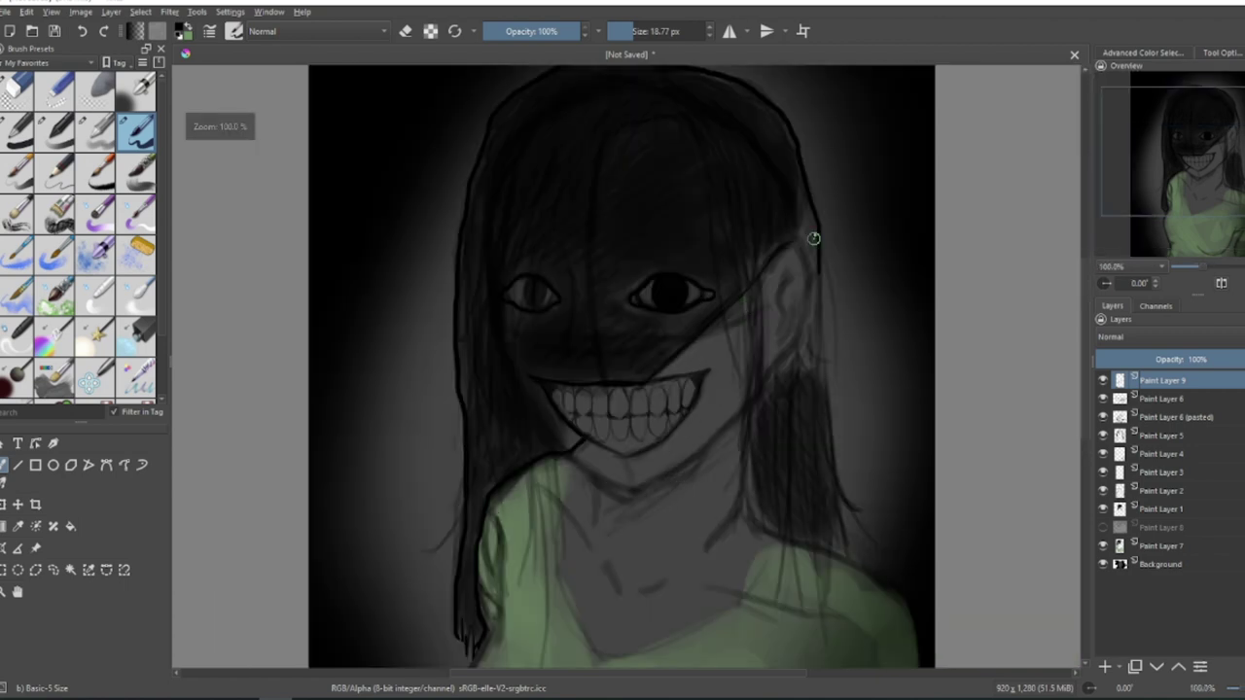
{"action": "mouse_move", "coordinate": [695, 332]}
{"action": "left_mouse_down"}
{"action": "mouse_move", "coordinate": [786, 250]}
{"action": "mouse_move", "coordinate": [809, 300]}
{"action": "left_mouse_up"}
Try to bucket-fill the outlined hair and shadowed face area with black.
{"action": "left_click", "coordinate": [71, 526]}
{"action": "left_click", "coordinate": [380, 481]}
{"action": "key", "text": "ctrl+z"}
{"action": "left_click", "coordinate": [3, 465]}
{"action": "scroll", "coordinate": [413, 352], "scroll_direction": "up", "scroll_amount": 6}
{"action": "scroll", "coordinate": [428, 291], "scroll_direction": "down", "scroll_amount": 6}
{"action": "scroll", "coordinate": [750, 353], "scroll_direction": "up", "scroll_amount": 2}
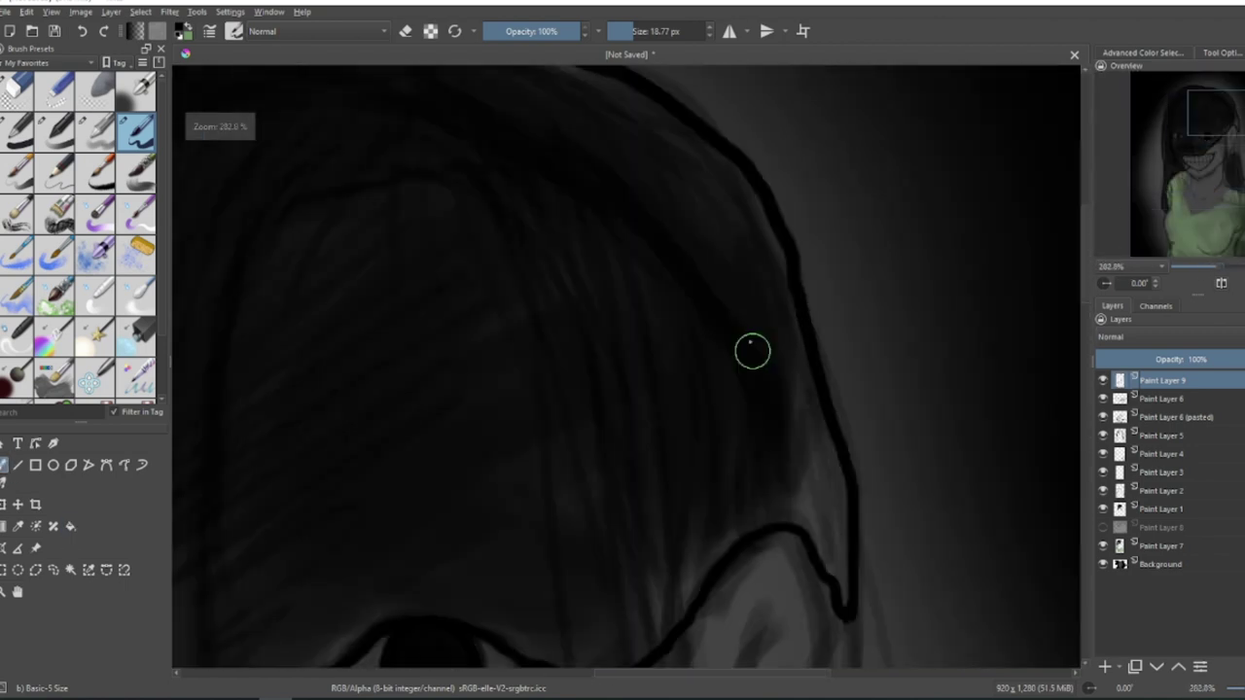
{"action": "scroll", "coordinate": [750, 353], "scroll_direction": "down", "scroll_amount": 2}
{"action": "scroll", "coordinate": [650, 431], "scroll_direction": "up", "scroll_amount": 3}
{"action": "left_click", "coordinate": [71, 526]}
{"action": "left_click", "coordinate": [428, 335]}
{"action": "key", "text": "ctrl+z"}
Close the outline at the lower tips of the left hair length and fill the hair and face shadow with black.
{"action": "scroll", "coordinate": [428, 335], "scroll_direction": "down", "scroll_amount": 4}
{"action": "scroll", "coordinate": [548, 517], "scroll_direction": "up", "scroll_amount": 2}
{"action": "left_click", "coordinate": [3, 465]}
{"action": "mouse_move", "coordinate": [505, 576]}
{"action": "left_mouse_down"}
{"action": "mouse_move", "coordinate": [467, 594]}
{"action": "mouse_move", "coordinate": [463, 554]}
{"action": "left_mouse_up"}
{"action": "left_click", "coordinate": [71, 526]}
{"action": "left_click", "coordinate": [485, 428]}
Draw loose black strands at the tips and outer edge of the left hair length.
{"action": "left_click", "coordinate": [3, 465]}
{"action": "left_click_drag", "start_coordinate": [480, 507], "coordinate": [476, 522]}
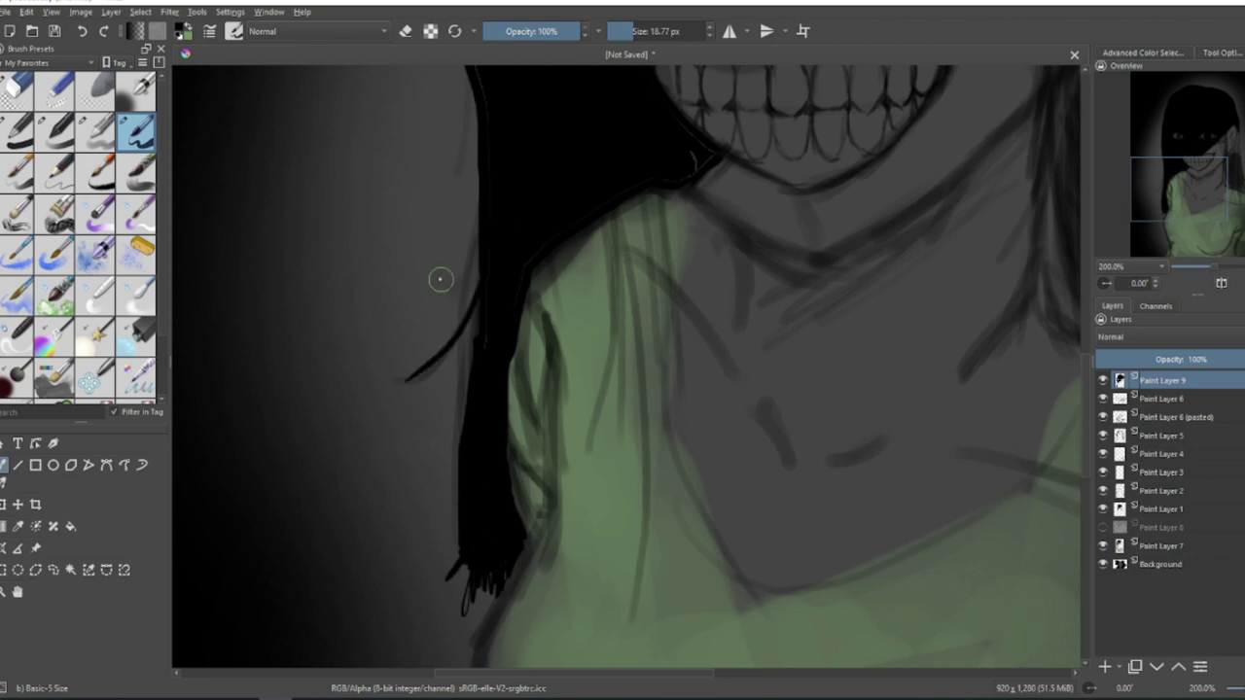
{"action": "scroll", "coordinate": [428, 290], "scroll_direction": "down", "scroll_amount": 3}
{"action": "scroll", "coordinate": [389, 340], "scroll_direction": "up", "scroll_amount": 3}
{"action": "left_click_drag", "start_coordinate": [444, 509], "coordinate": [434, 505]}
{"action": "mouse_move", "coordinate": [387, 400]}
{"action": "left_mouse_down"}
{"action": "mouse_move", "coordinate": [406, 372]}
{"action": "mouse_move", "coordinate": [426, 391]}
{"action": "mouse_move", "coordinate": [579, 386]}
{"action": "left_mouse_up"}
{"action": "key", "text": "ctrl+z"}
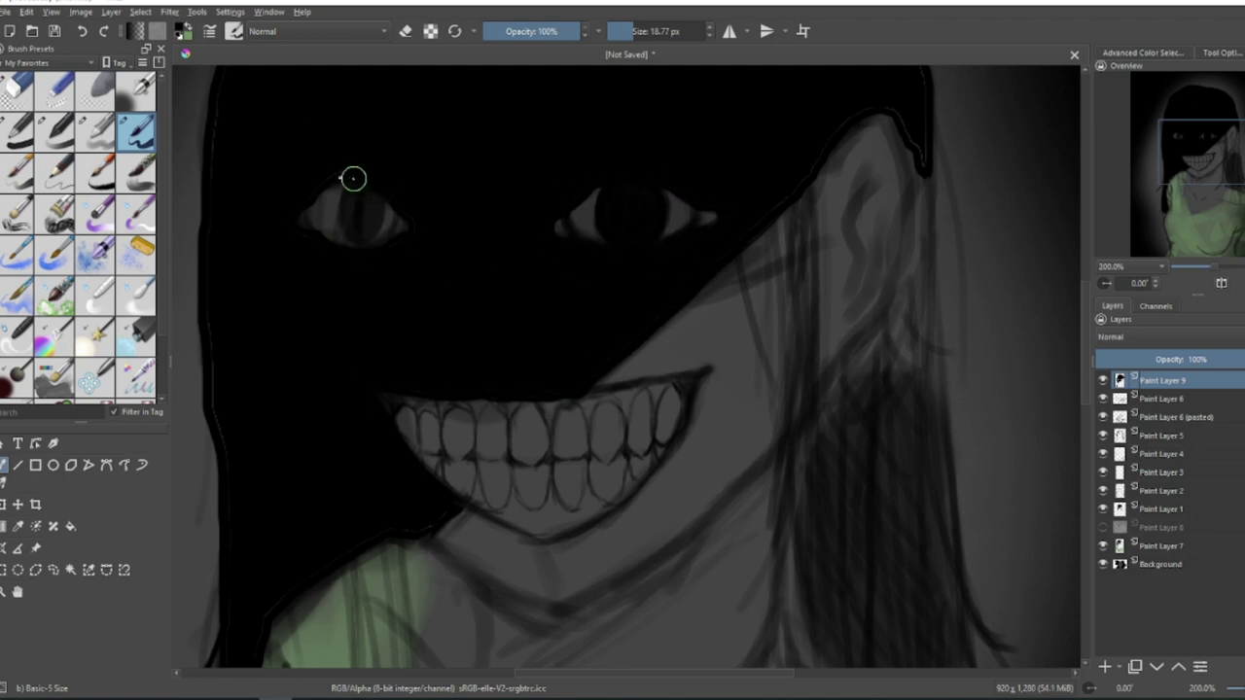
Paint over the thin seams along the hair edges and add black strands beside the shoulder and behind the ear.
{"action": "left_click_drag", "start_coordinate": [214, 365], "coordinate": [227, 572]}
{"action": "left_click_drag", "start_coordinate": [321, 614], "coordinate": [498, 407]}
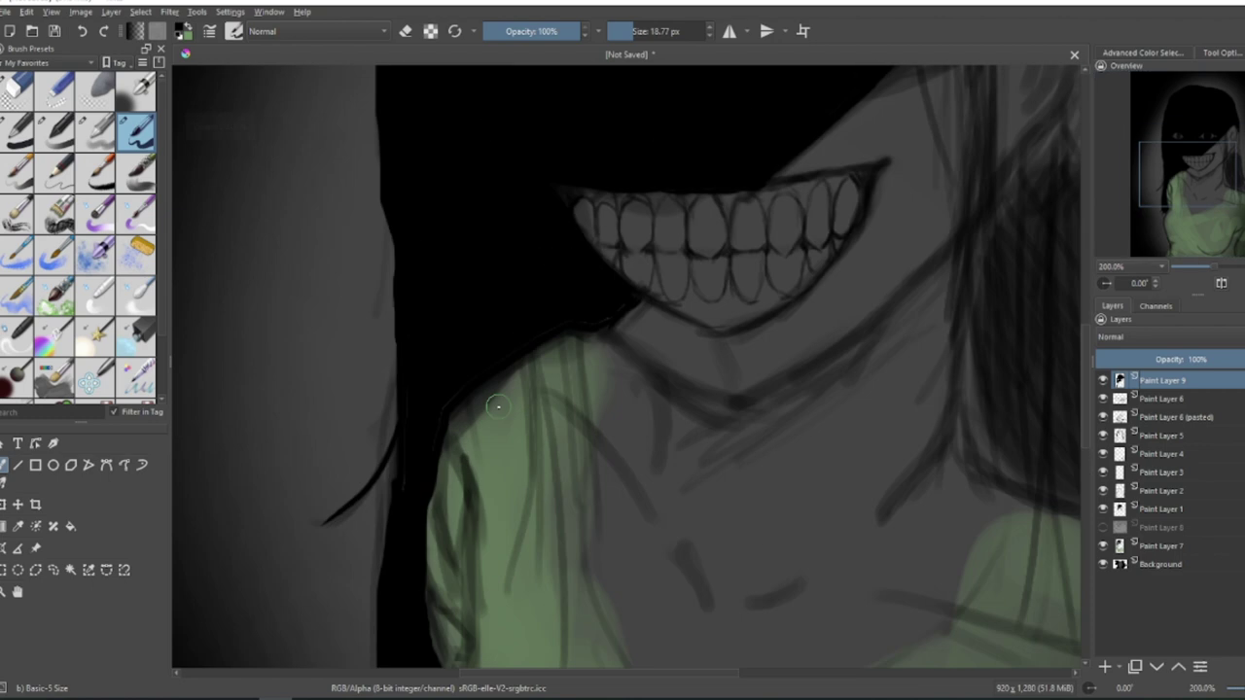
{"action": "left_click_drag", "start_coordinate": [397, 255], "coordinate": [398, 587]}
{"action": "left_click_drag", "start_coordinate": [395, 405], "coordinate": [389, 603]}
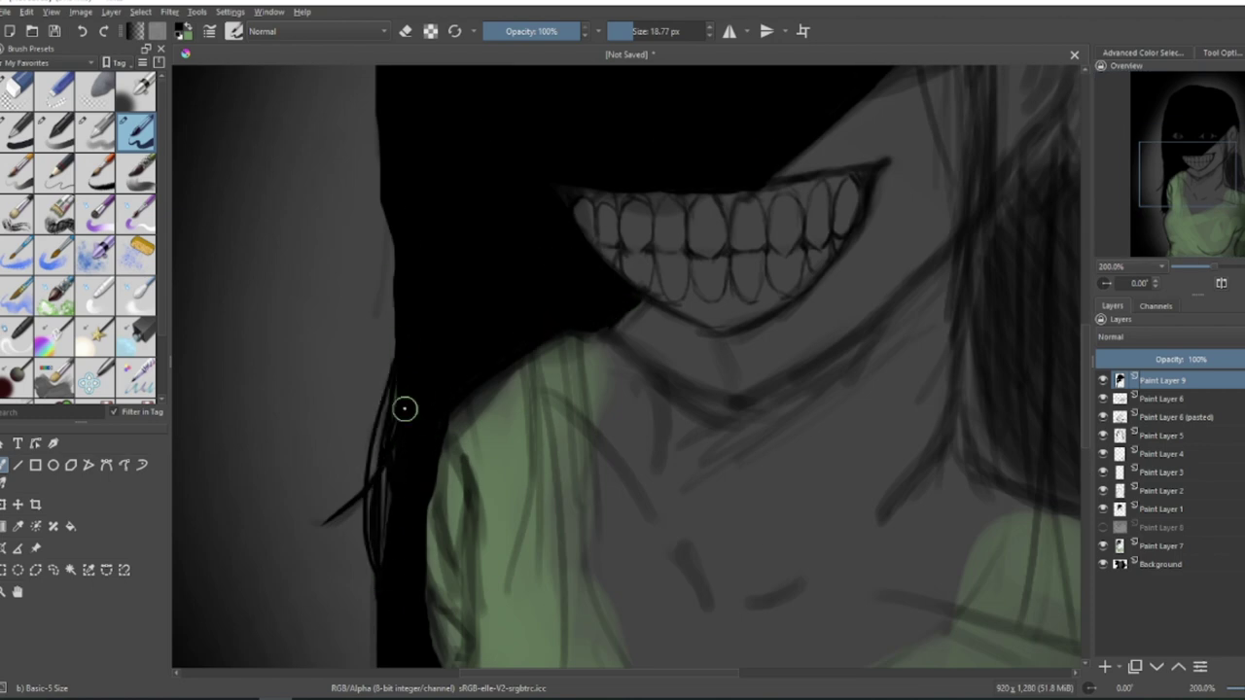
{"action": "scroll", "coordinate": [403, 410], "scroll_direction": "down", "scroll_amount": 3}
{"action": "scroll", "coordinate": [616, 222], "scroll_direction": "up", "scroll_amount": 4}
{"action": "mouse_move", "coordinate": [552, 398]}
{"action": "left_mouse_down"}
{"action": "mouse_move", "coordinate": [743, 478]}
{"action": "mouse_move", "coordinate": [745, 547]}
{"action": "left_mouse_up"}
{"action": "left_click_drag", "start_coordinate": [749, 447], "coordinate": [700, 111]}
{"action": "scroll", "coordinate": [812, 622], "scroll_direction": "down", "scroll_amount": 2}
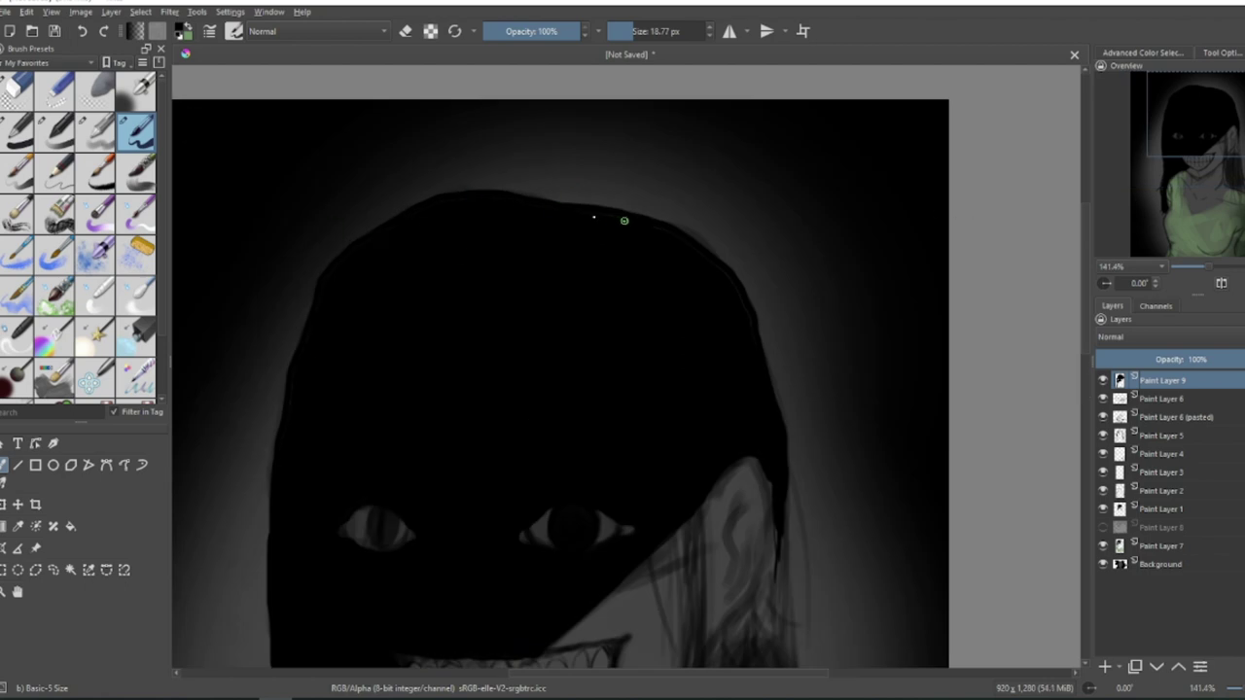
Lower Paint Layer 9's opacity to 65% and add a new layer above it.
{"action": "left_click", "coordinate": [1206, 360]}
{"action": "scroll", "coordinate": [663, 220], "scroll_direction": "down", "scroll_amount": 2}
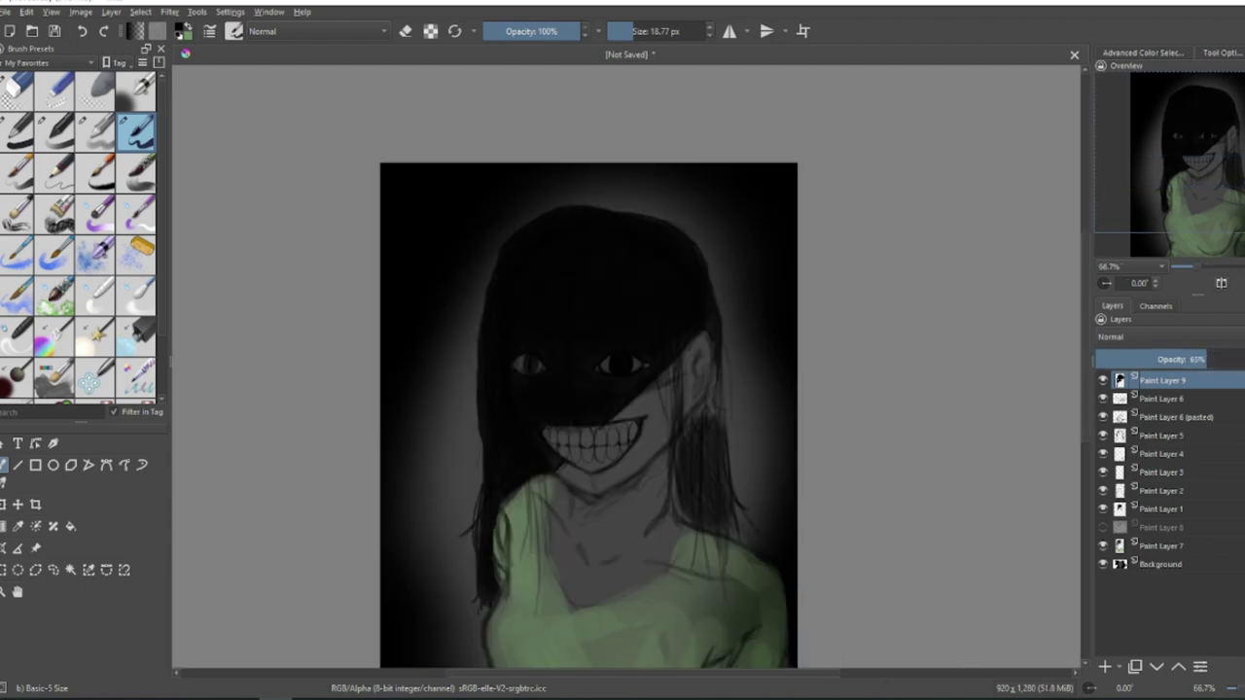
{"action": "scroll", "coordinate": [597, 272], "scroll_direction": "up", "scroll_amount": 2}
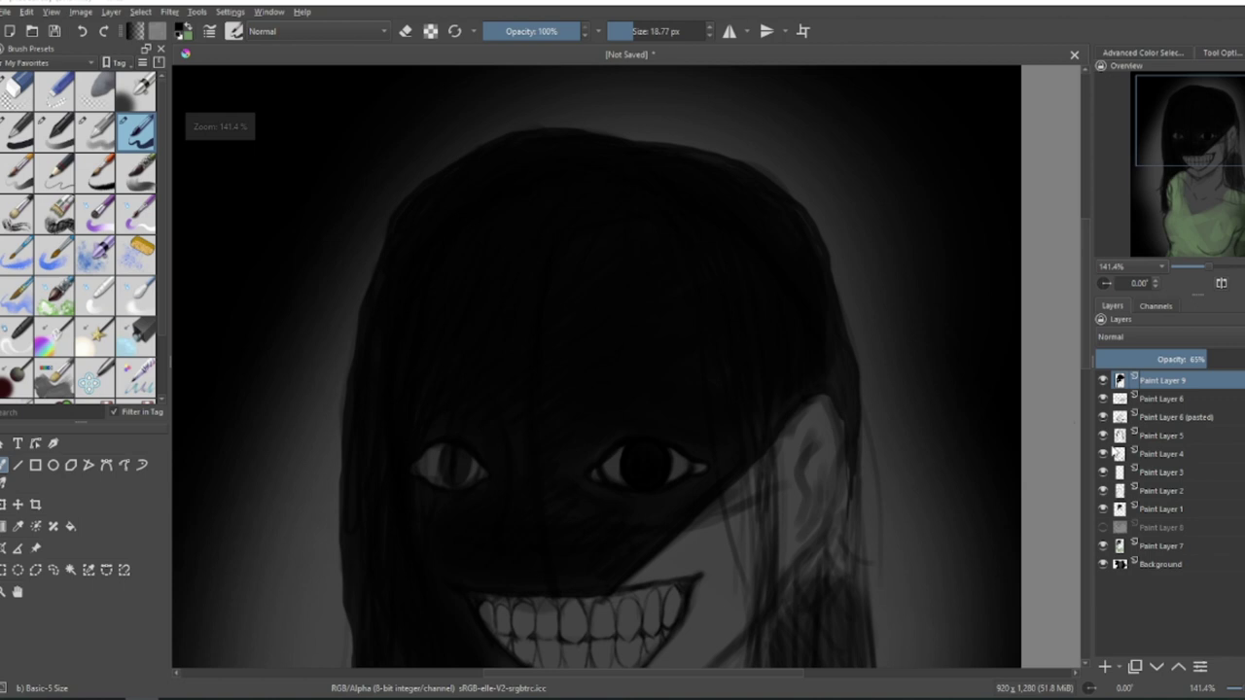
{"action": "left_click", "coordinate": [1104, 667]}
Pick a new painting colour and set the Basic-5 Size brush to 4.74 px.
{"action": "left_click", "coordinate": [180, 29]}
{"action": "left_click", "coordinate": [545, 212]}
{"action": "left_click", "coordinate": [717, 506]}
{"action": "left_click", "coordinate": [96, 132]}
{"action": "left_click_drag", "start_coordinate": [638, 28], "coordinate": [622, 30]}
{"action": "left_click", "coordinate": [136, 132]}
{"action": "left_click", "coordinate": [622, 31]}
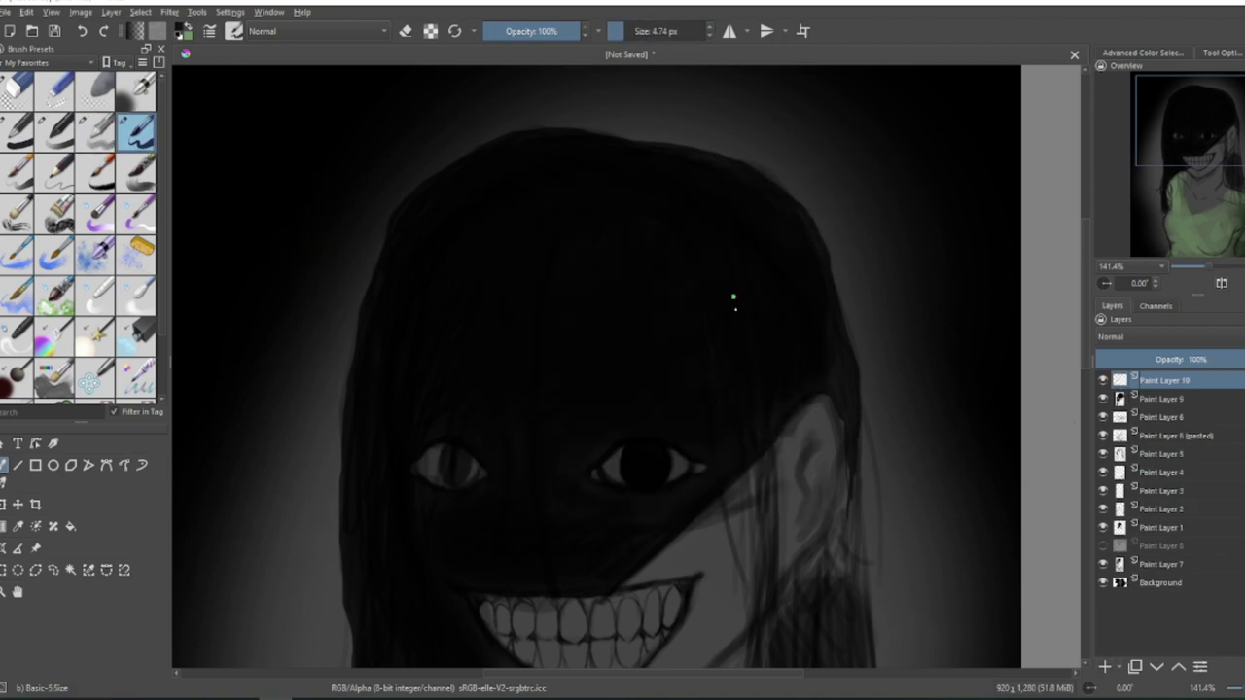
Restore Paint Layer 9 to 100% opacity and make Paint Layer 10 active again.
{"action": "key", "text": "slash"}
{"action": "left_click", "coordinate": [1193, 398]}
{"action": "left_click_drag", "start_coordinate": [1206, 358], "coordinate": [1243, 359]}
{"action": "left_click", "coordinate": [1192, 380]}
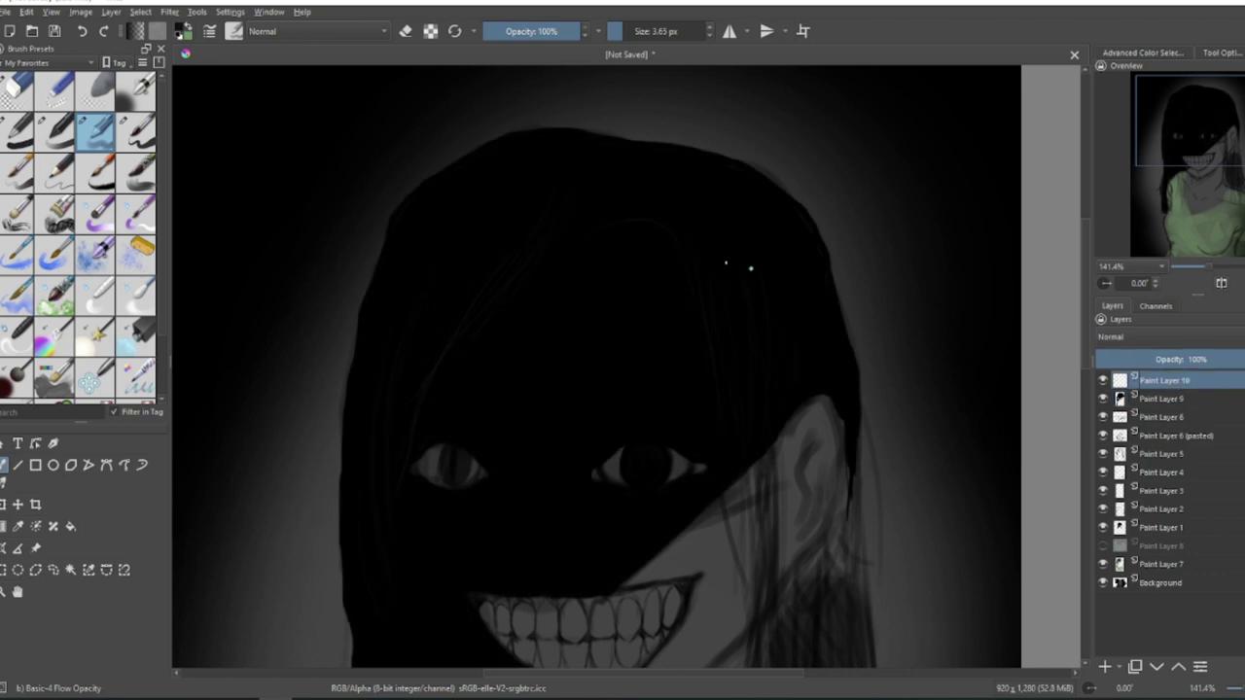
Paint faint hair strands over the forehead with the Basic-4 Flow Opacity brush at 57% opacity and 6.02 px.
{"action": "left_click", "coordinate": [639, 32]}
{"action": "left_click", "coordinate": [537, 31]}
{"action": "left_click", "coordinate": [625, 31]}
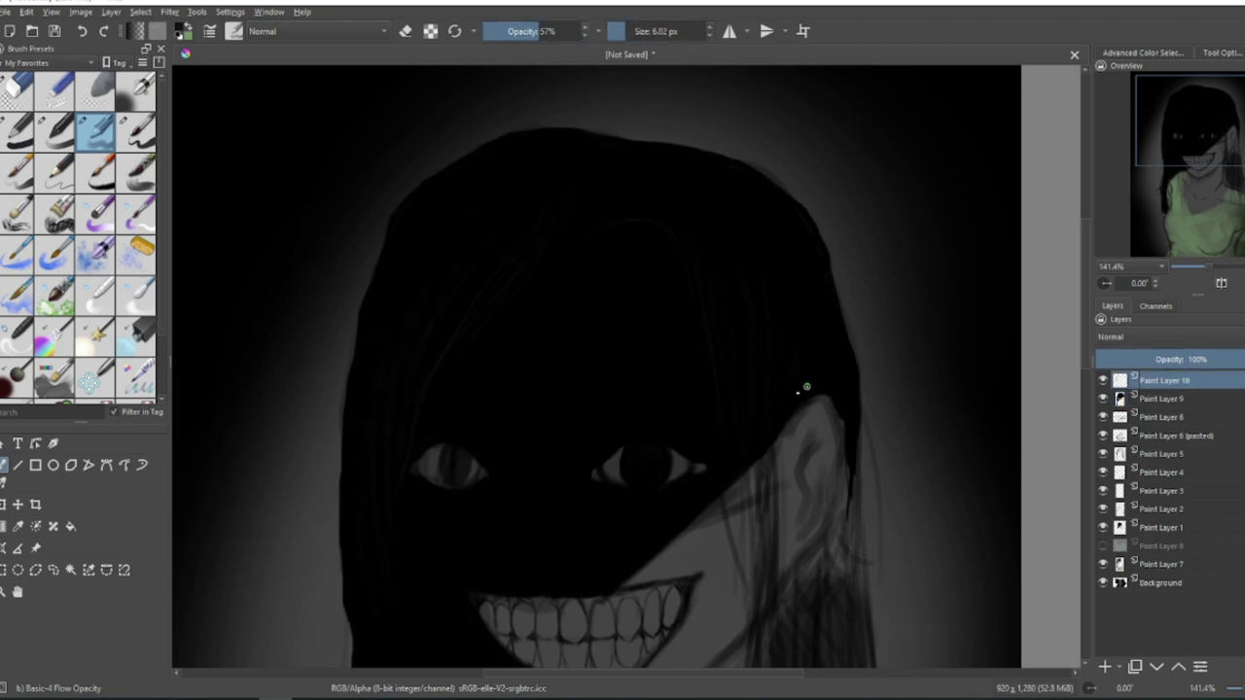
{"action": "scroll", "coordinate": [560, 292], "scroll_direction": "up", "scroll_amount": 1}
{"action": "left_click_drag", "start_coordinate": [558, 208], "coordinate": [429, 483]}
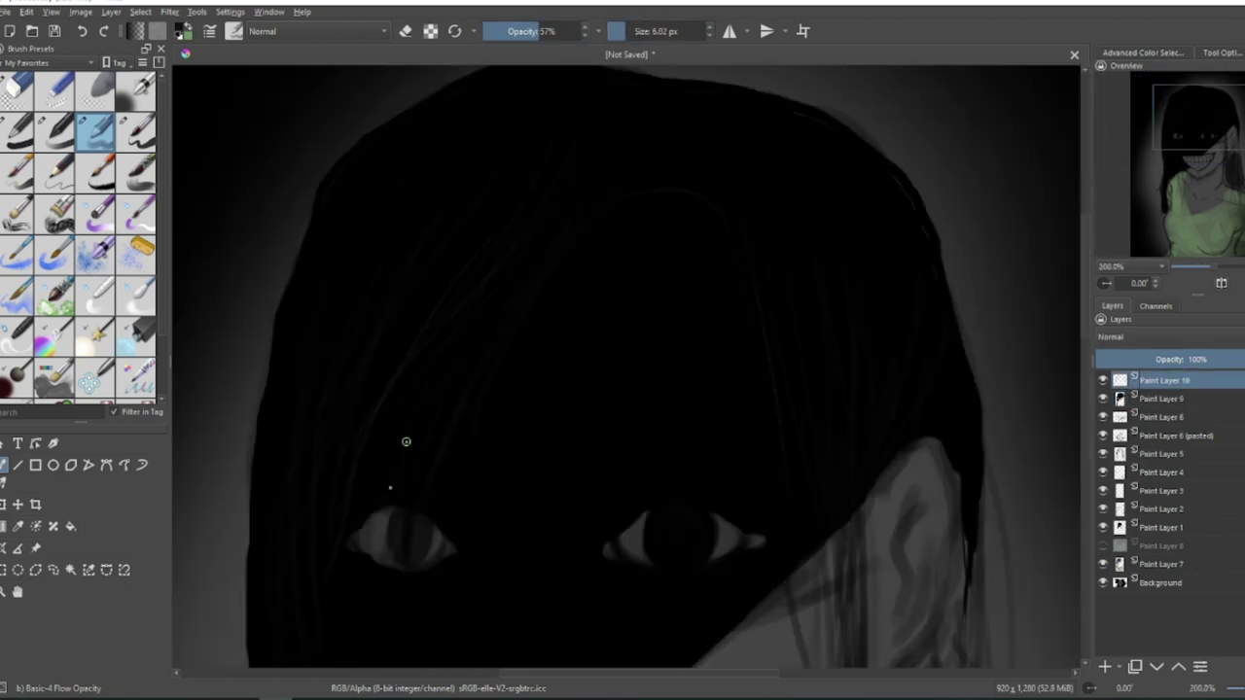
Add faint grey crease lines around both eyes and a few strands near the crown.
{"action": "scroll", "coordinate": [522, 372], "scroll_direction": "up", "scroll_amount": 1}
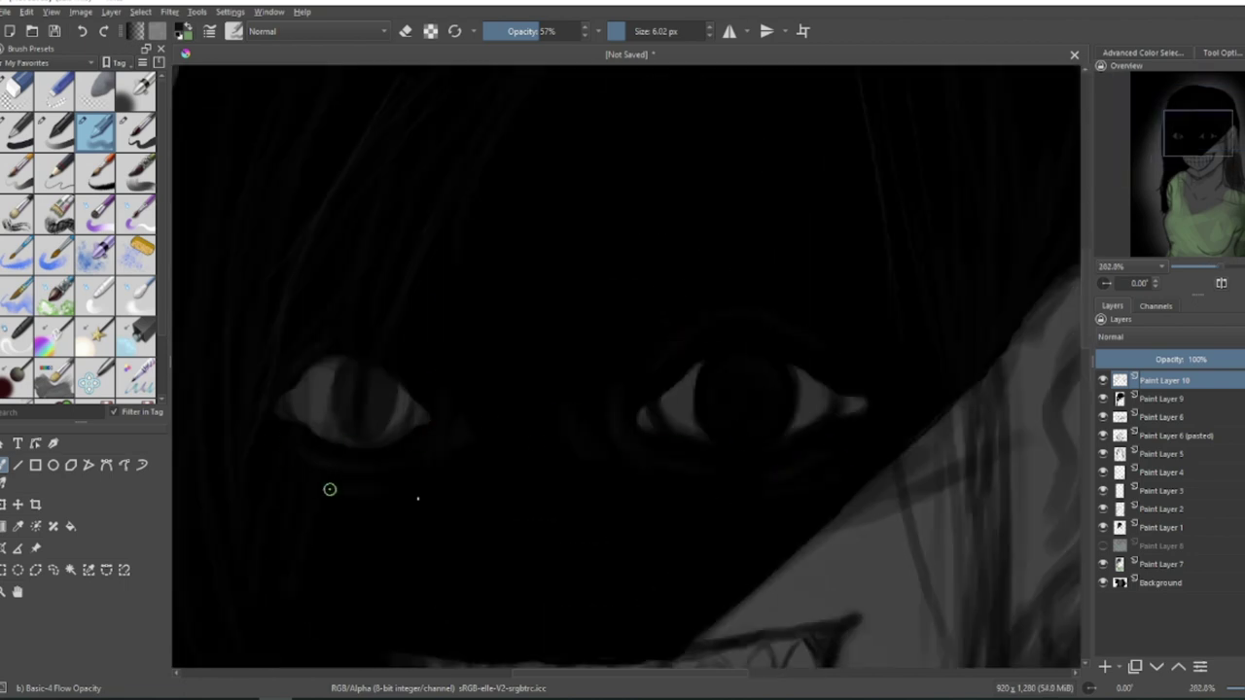
{"action": "key", "text": "1"}
{"action": "scroll", "coordinate": [579, 207], "scroll_direction": "up", "scroll_amount": 1}
{"action": "scroll", "coordinate": [623, 322], "scroll_direction": "up", "scroll_amount": 3}
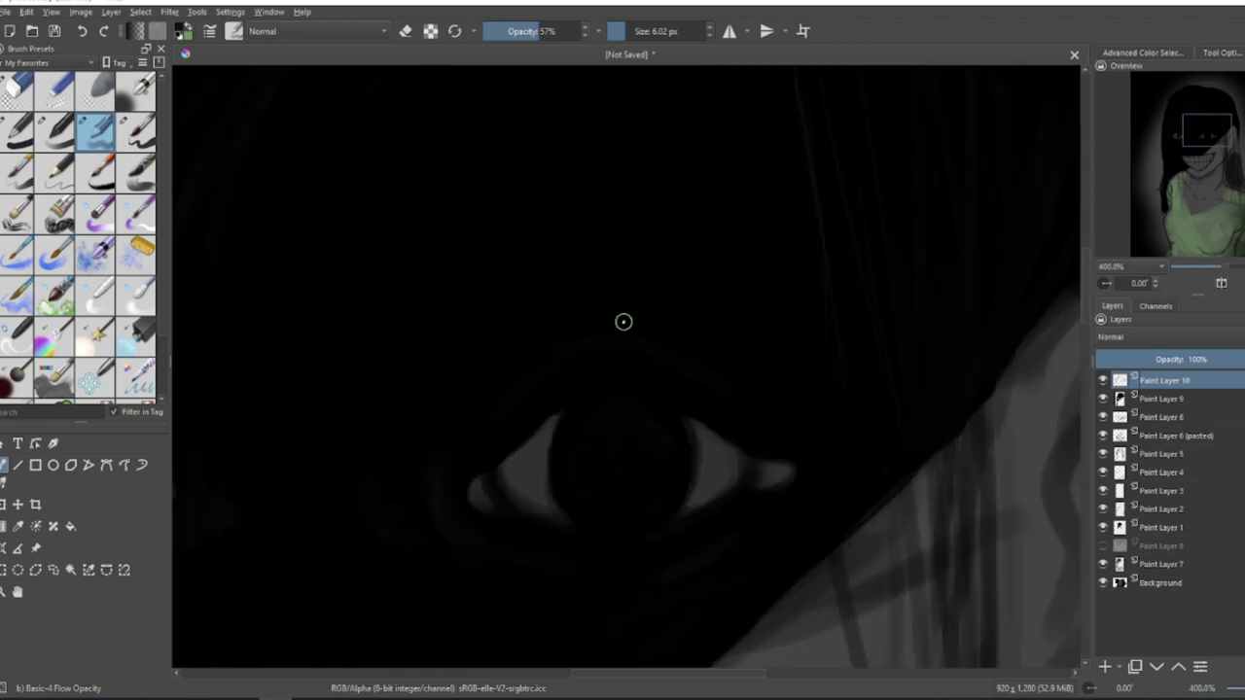
{"action": "scroll", "coordinate": [720, 389], "scroll_direction": "down", "scroll_amount": 4}
{"action": "scroll", "coordinate": [666, 277], "scroll_direction": "up", "scroll_amount": 2}
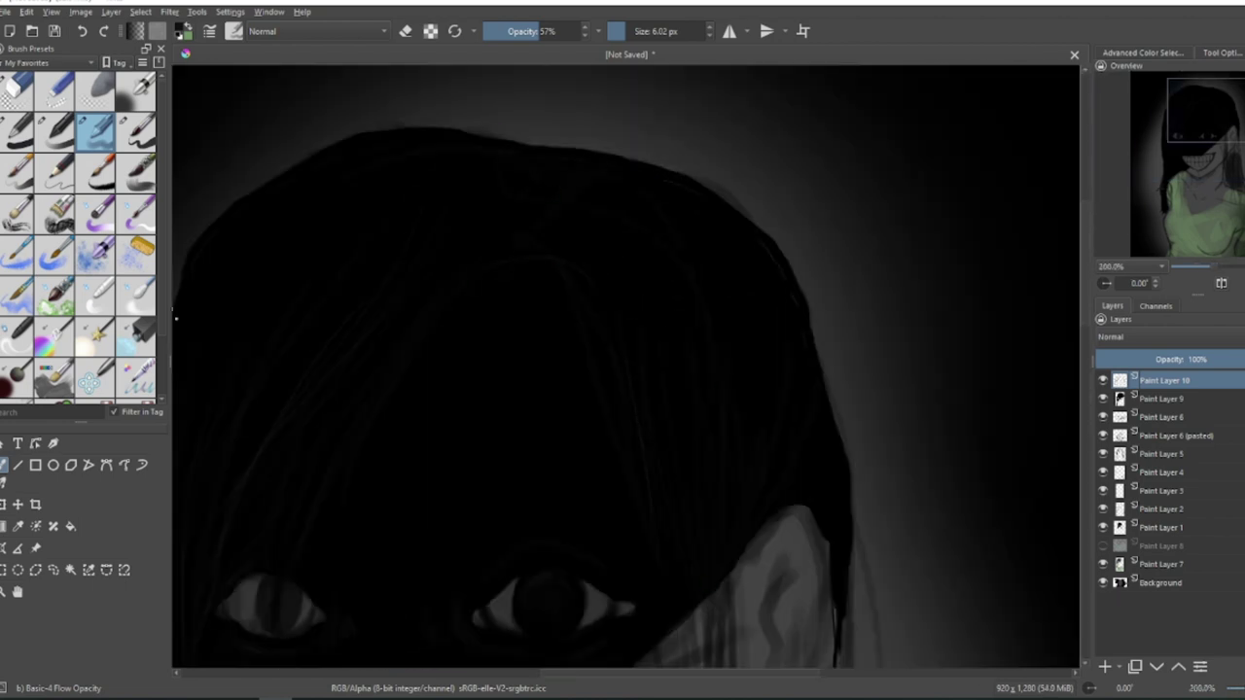
Draw thin grey strands from the parting down both sides of the hair with the Basic-5 Size brush at 4.74 px.
{"action": "key", "text": "slash"}
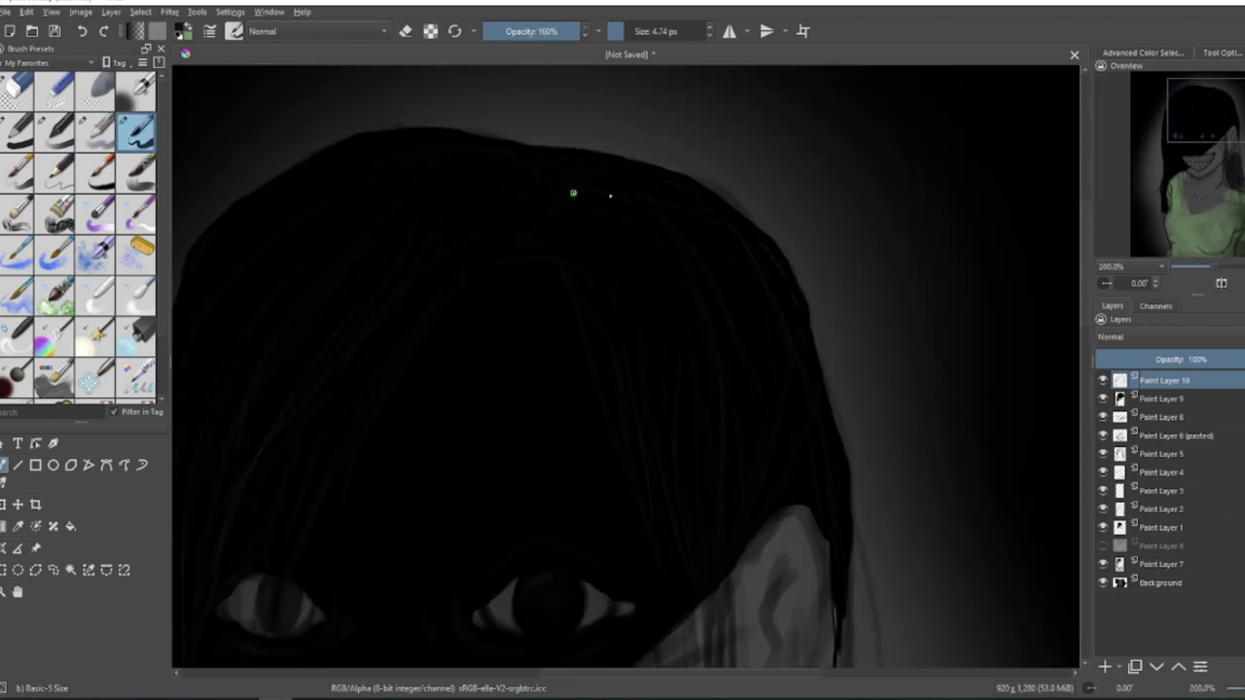
{"action": "scroll", "coordinate": [572, 194], "scroll_direction": "down", "scroll_amount": 5}
{"action": "scroll", "coordinate": [403, 473], "scroll_direction": "up", "scroll_amount": 4}
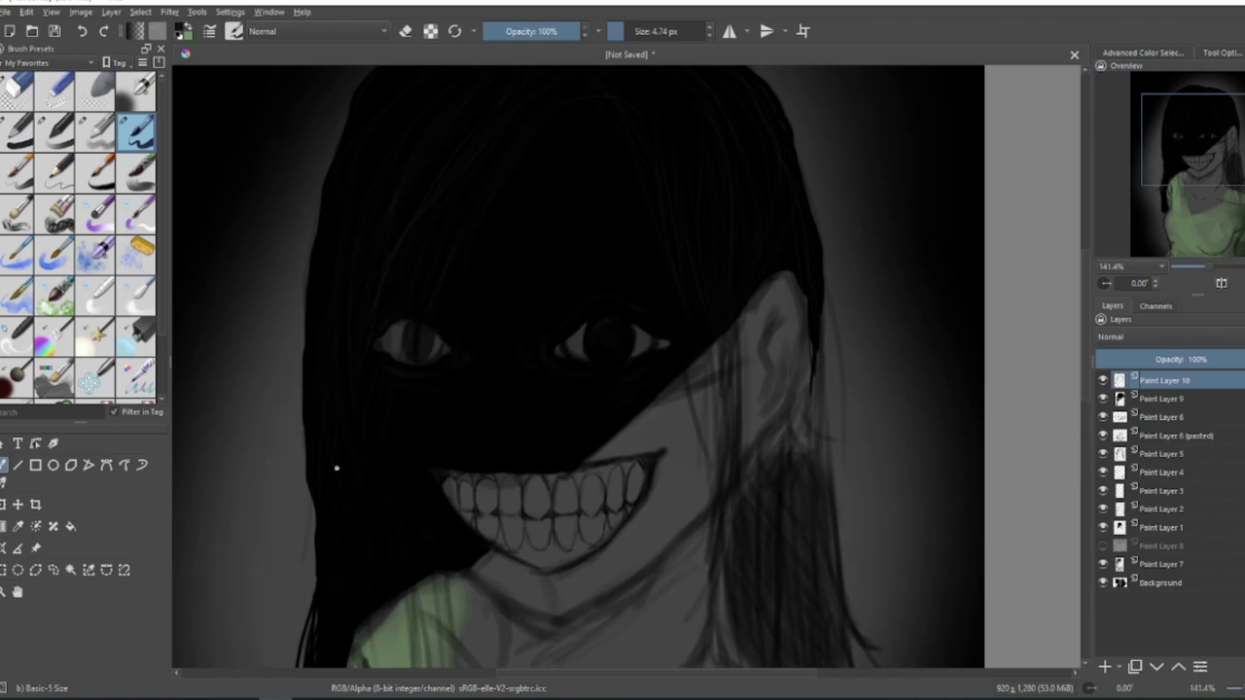
{"action": "scroll", "coordinate": [337, 468], "scroll_direction": "down", "scroll_amount": 3}
{"action": "scroll", "coordinate": [415, 572], "scroll_direction": "down", "scroll_amount": 4}
{"action": "scroll", "coordinate": [606, 166], "scroll_direction": "up", "scroll_amount": 4}
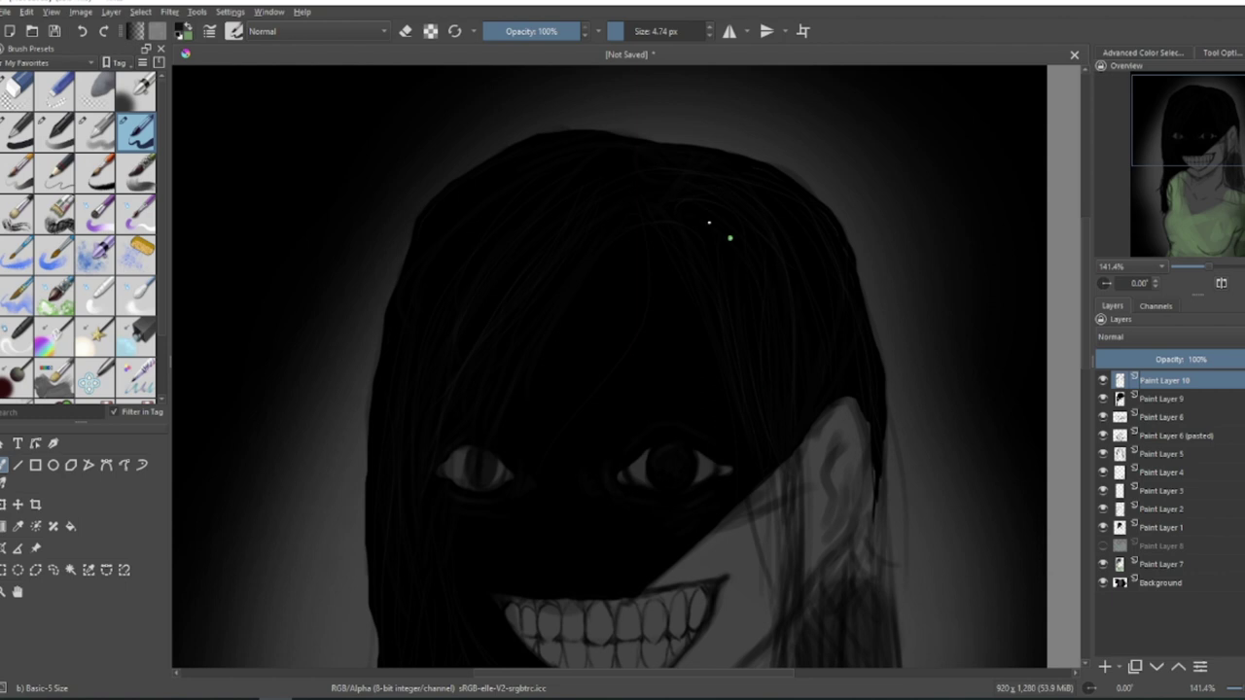
{"action": "left_click_drag", "start_coordinate": [357, 606], "coordinate": [368, 492]}
{"action": "scroll", "coordinate": [693, 197], "scroll_direction": "down", "scroll_amount": 3}
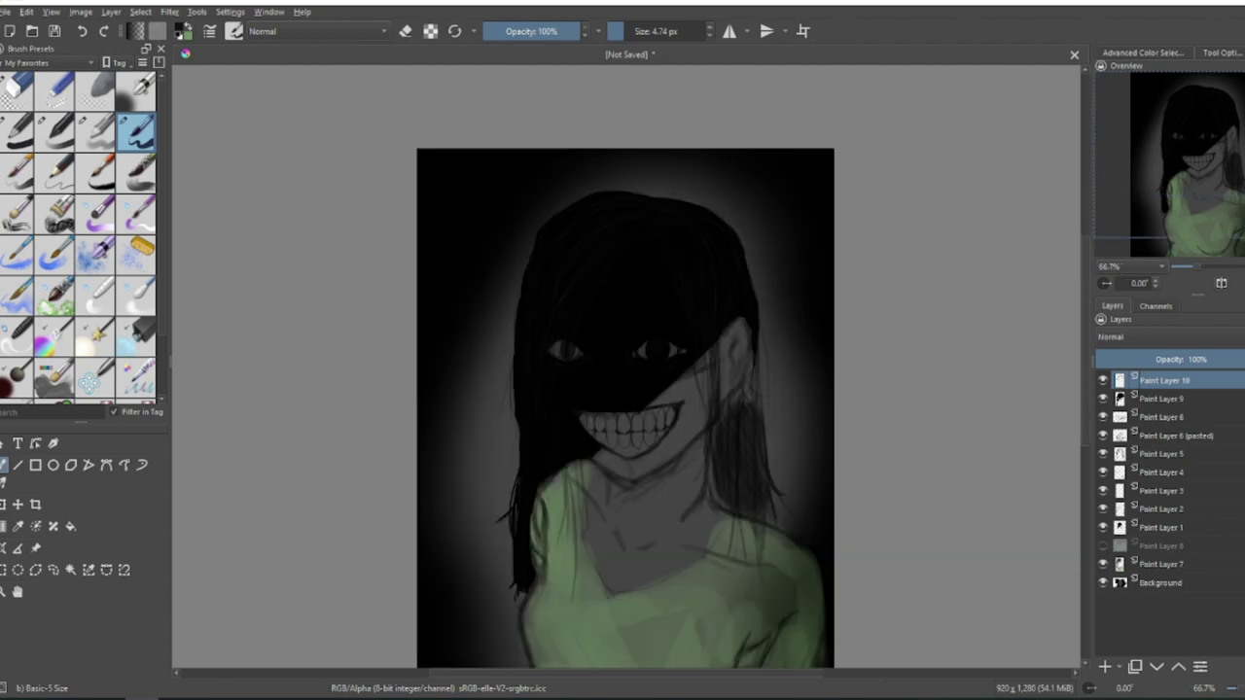
{"action": "scroll", "coordinate": [633, 412], "scroll_direction": "up", "scroll_amount": 3}
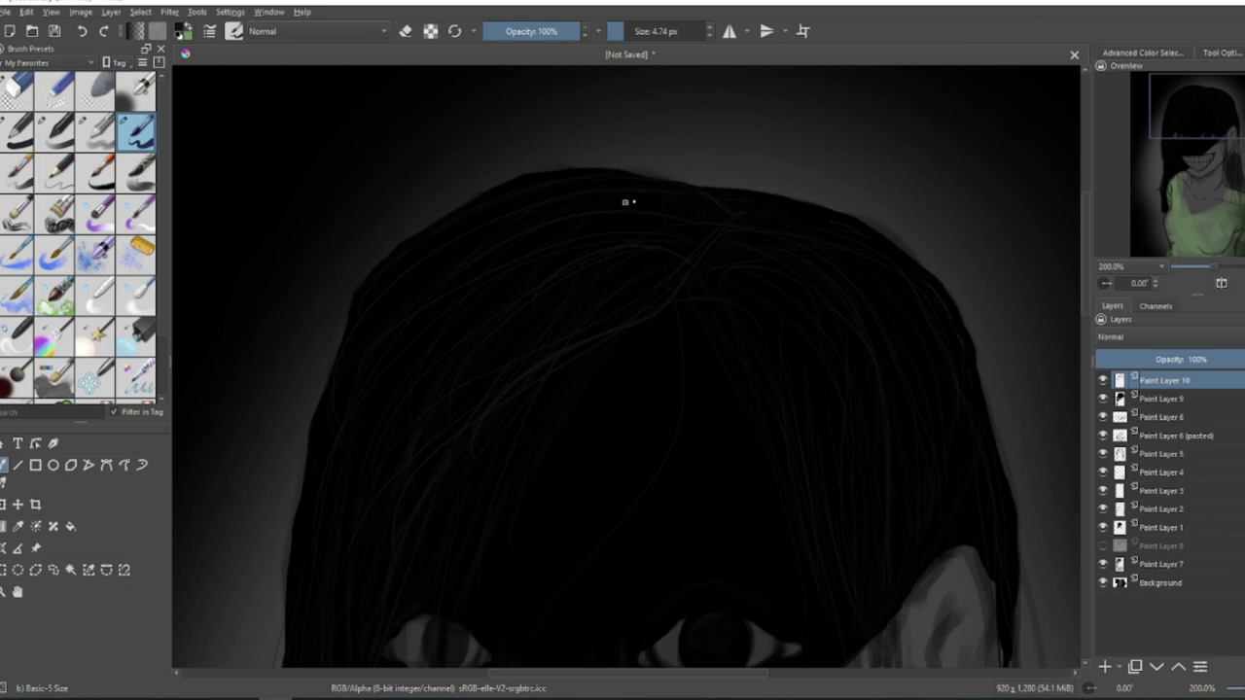
Add more fine strands across the crown and down the left hair length, with flyaway hairs along its outer edge.
{"action": "mouse_move", "coordinate": [755, 208]}
{"action": "left_mouse_down"}
{"action": "mouse_move", "coordinate": [465, 199]}
{"action": "mouse_move", "coordinate": [281, 519]}
{"action": "left_mouse_up"}
{"action": "scroll", "coordinate": [282, 520], "scroll_direction": "down", "scroll_amount": 3}
{"action": "scroll", "coordinate": [403, 495], "scroll_direction": "up", "scroll_amount": 3}
{"action": "left_click_drag", "start_coordinate": [422, 145], "coordinate": [376, 633]}
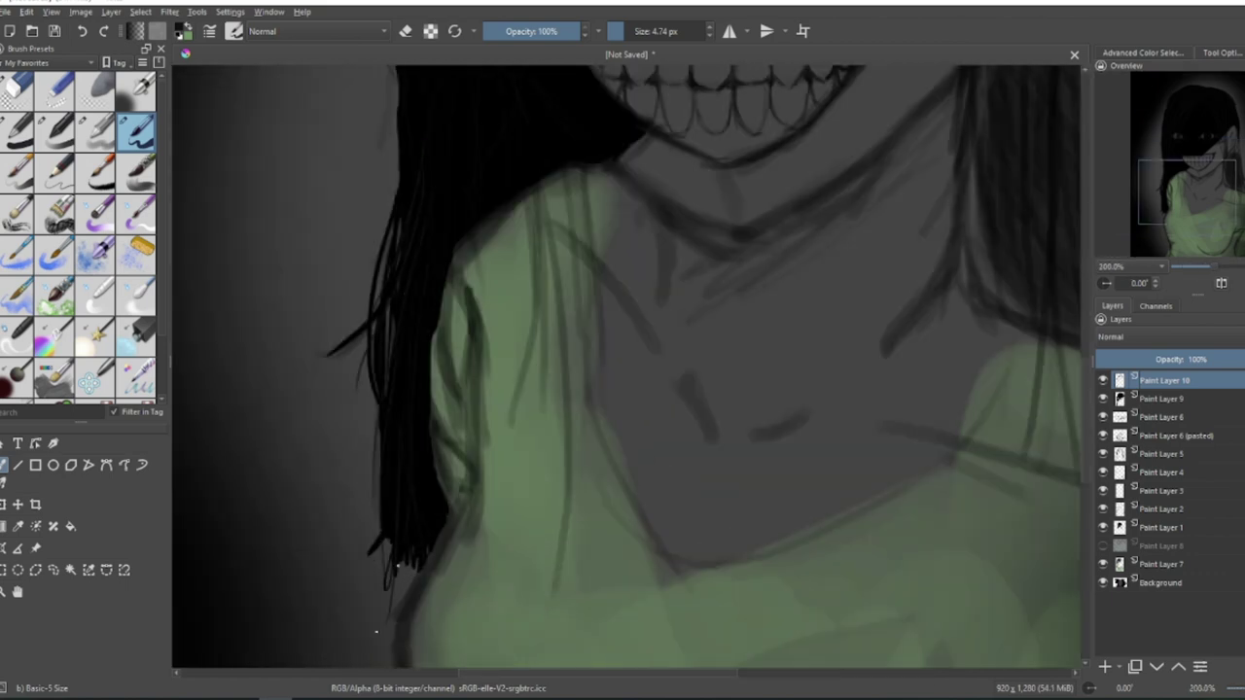
{"action": "scroll", "coordinate": [506, 195], "scroll_direction": "down", "scroll_amount": 3}
{"action": "scroll", "coordinate": [398, 431], "scroll_direction": "up", "scroll_amount": 3}
{"action": "left_click_drag", "start_coordinate": [377, 535], "coordinate": [331, 637]}
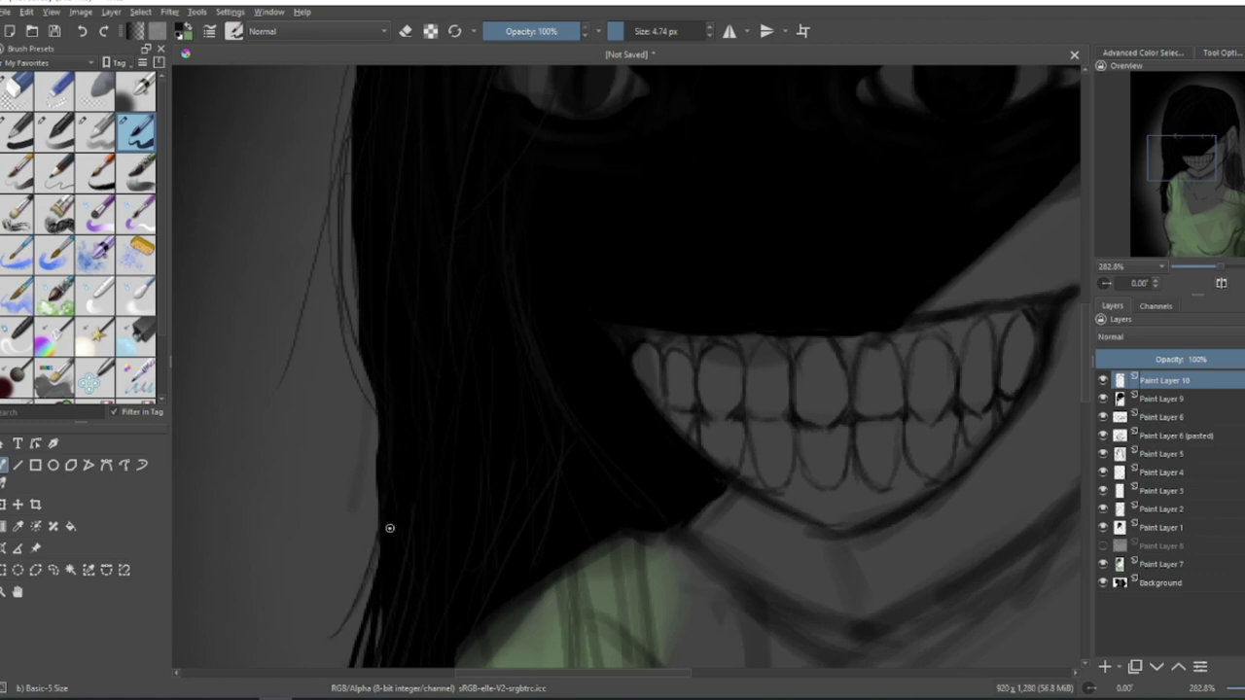
{"action": "scroll", "coordinate": [391, 529], "scroll_direction": "down", "scroll_amount": 3}
{"action": "scroll", "coordinate": [684, 209], "scroll_direction": "up", "scroll_amount": 2}
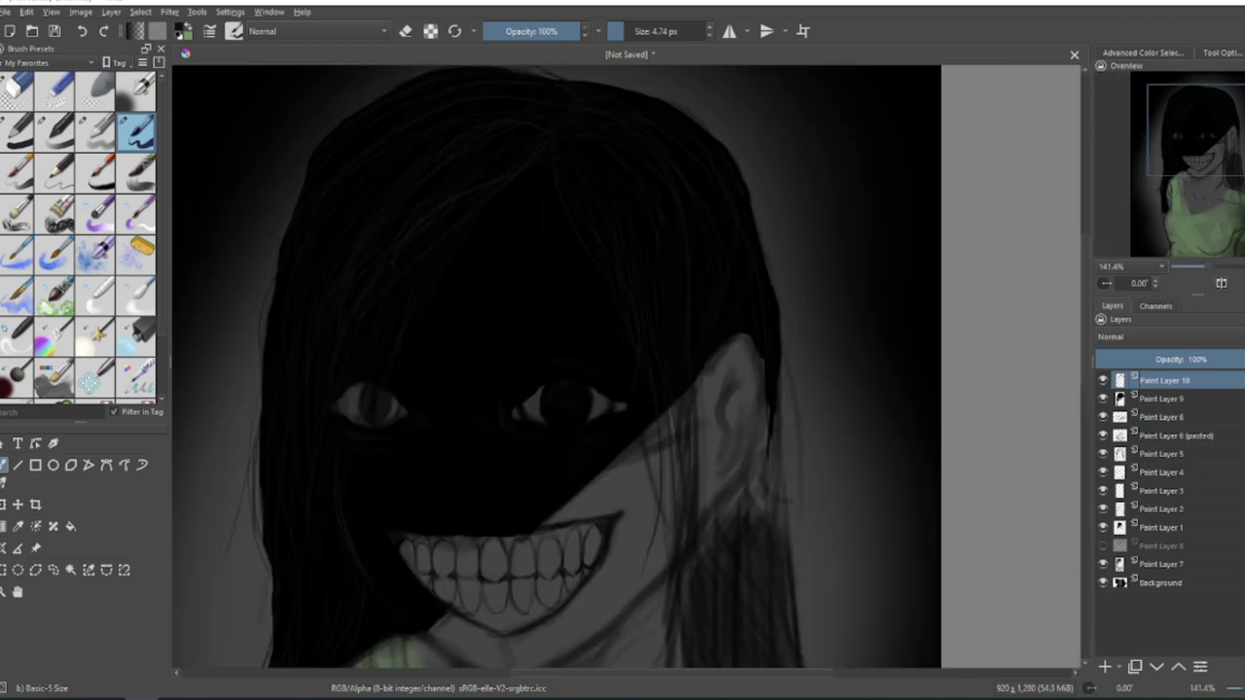
Draw thin strands in front of the ear and down the right hair length onto the shoulder.
{"action": "left_click_drag", "start_coordinate": [686, 414], "coordinate": [677, 509]}
{"action": "left_click_drag", "start_coordinate": [699, 380], "coordinate": [675, 534]}
{"action": "scroll", "coordinate": [669, 442], "scroll_direction": "down", "scroll_amount": 4}
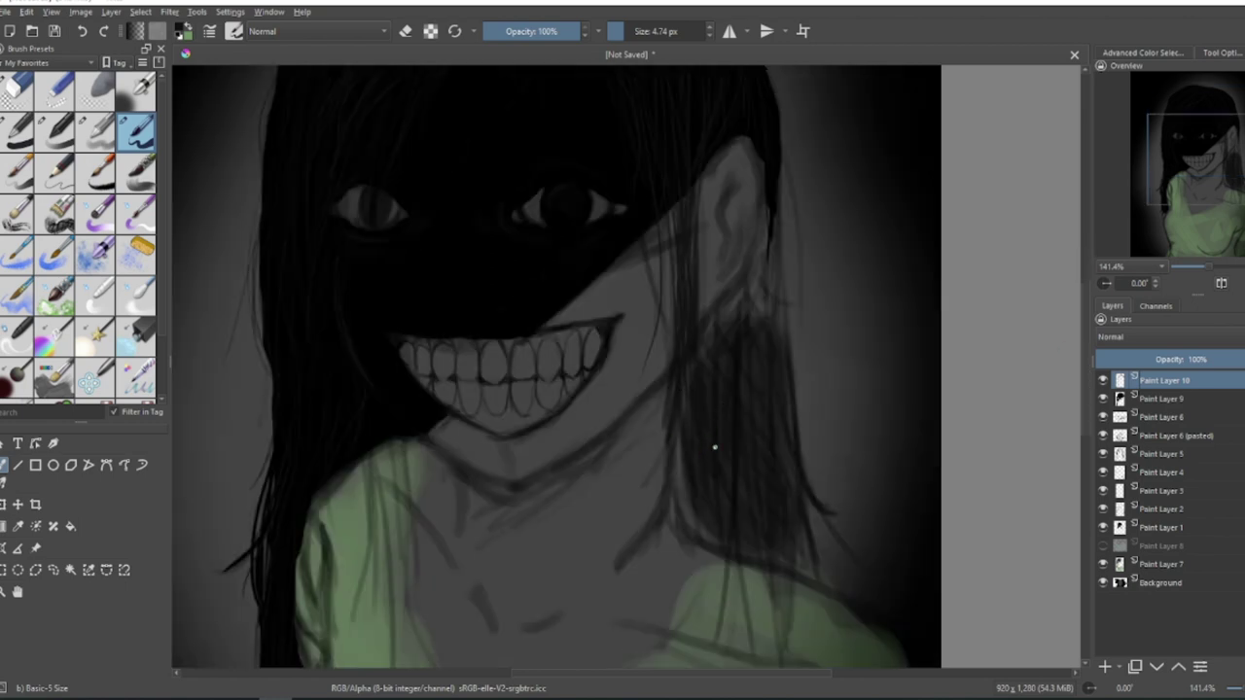
{"action": "left_click_drag", "start_coordinate": [765, 247], "coordinate": [752, 322]}
{"action": "left_click_drag", "start_coordinate": [757, 280], "coordinate": [724, 323]}
{"action": "left_click_drag", "start_coordinate": [724, 559], "coordinate": [692, 660]}
{"action": "left_click_drag", "start_coordinate": [756, 569], "coordinate": [750, 645]}
Fill the right hair length with black on Paint Layer 9 using the Basic-1 brush.
{"action": "left_click", "coordinate": [1157, 399]}
{"action": "left_click", "coordinate": [17, 132]}
{"action": "key", "text": "x"}
{"action": "key", "text": "x"}
{"action": "left_click", "coordinate": [649, 32]}
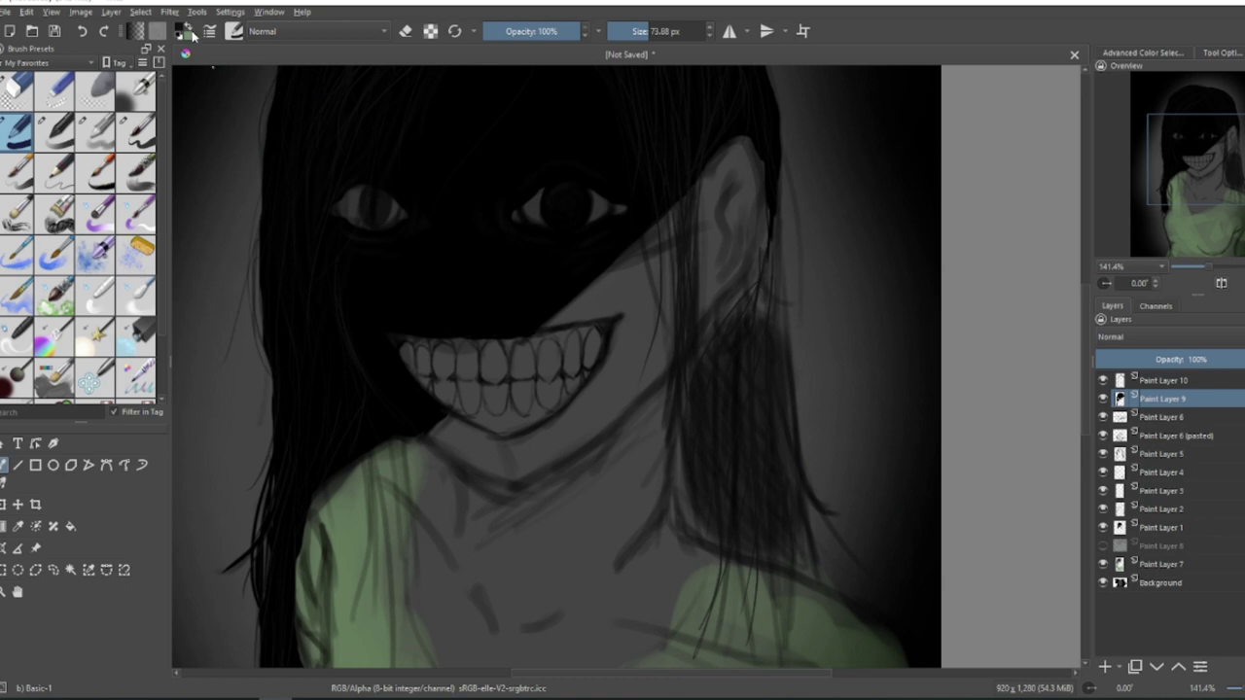
{"action": "left_click_drag", "start_coordinate": [754, 406], "coordinate": [744, 475]}
{"action": "left_click", "coordinate": [636, 31]}
{"action": "mouse_move", "coordinate": [755, 308]}
{"action": "left_mouse_down"}
{"action": "mouse_move", "coordinate": [760, 503]}
{"action": "mouse_move", "coordinate": [766, 298]}
{"action": "mouse_move", "coordinate": [746, 354]}
{"action": "left_mouse_up"}
Refine the right hair length's outer edge and ragged tips with black strokes from a smaller brush.
{"action": "left_click", "coordinate": [625, 31]}
{"action": "left_click_drag", "start_coordinate": [773, 185], "coordinate": [789, 313]}
{"action": "left_click_drag", "start_coordinate": [797, 492], "coordinate": [800, 575]}
{"action": "mouse_move", "coordinate": [806, 509]}
{"action": "left_mouse_down"}
{"action": "mouse_move", "coordinate": [814, 577]}
{"action": "mouse_move", "coordinate": [781, 651]}
{"action": "left_mouse_up"}
{"action": "left_click", "coordinate": [621, 31]}
{"action": "mouse_move", "coordinate": [768, 559]}
{"action": "left_mouse_down"}
{"action": "mouse_move", "coordinate": [782, 628]}
{"action": "mouse_move", "coordinate": [755, 666]}
{"action": "left_mouse_up"}
Reduce the brush to 1.41 px and draw fine loose strands at the tips and side of the right hair length.
{"action": "key", "text": "bracketleft"}
{"action": "key", "text": "bracketleft"}
{"action": "key", "text": "bracketleft"}
{"action": "key", "text": "bracketleft"}
{"action": "left_click_drag", "start_coordinate": [729, 543], "coordinate": [725, 657]}
{"action": "left_click_drag", "start_coordinate": [764, 562], "coordinate": [758, 622]}
{"action": "mouse_move", "coordinate": [802, 580]}
{"action": "left_mouse_down"}
{"action": "mouse_move", "coordinate": [810, 646]}
{"action": "mouse_move", "coordinate": [804, 620]}
{"action": "left_mouse_up"}
{"action": "mouse_move", "coordinate": [809, 486]}
{"action": "left_mouse_down"}
{"action": "mouse_move", "coordinate": [864, 576]}
{"action": "mouse_move", "coordinate": [845, 517]}
{"action": "left_mouse_up"}
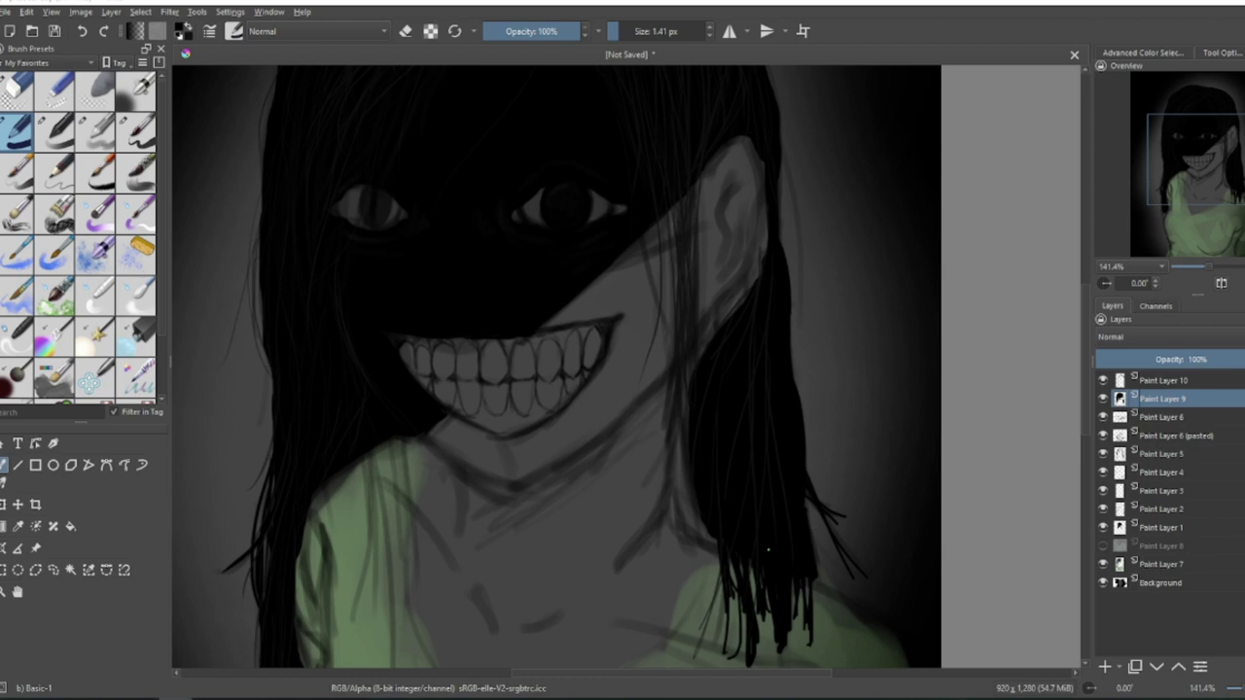
{"action": "scroll", "coordinate": [683, 334], "scroll_direction": "down", "scroll_amount": 3}
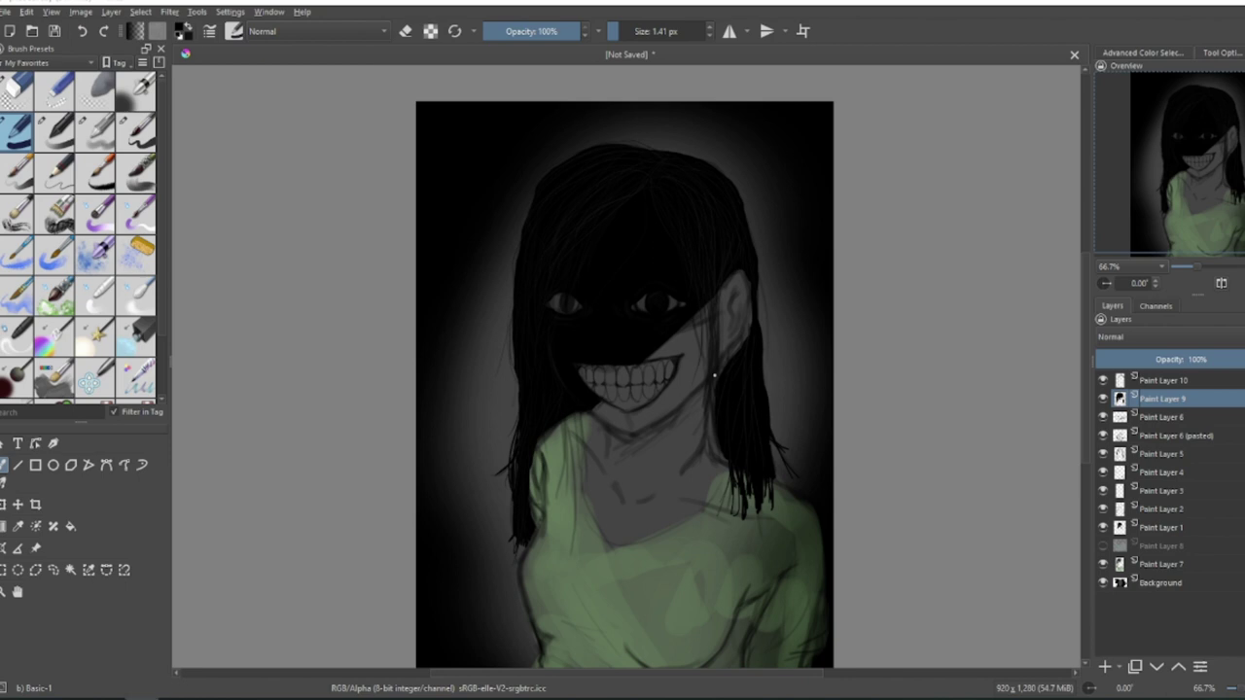
Draw thin black strands beside the ear and down along the neck on the right side of the drawing.
{"action": "scroll", "coordinate": [715, 375], "scroll_direction": "up", "scroll_amount": 3}
{"action": "left_click_drag", "start_coordinate": [785, 312], "coordinate": [797, 500]}
{"action": "left_click_drag", "start_coordinate": [663, 389], "coordinate": [691, 648]}
{"action": "scroll", "coordinate": [709, 428], "scroll_direction": "down", "scroll_amount": 3}
{"action": "left_click_drag", "start_coordinate": [704, 458], "coordinate": [665, 574]}
{"action": "left_click_drag", "start_coordinate": [693, 449], "coordinate": [740, 646]}
Draw thin black strands hanging over the left shoulder and shirt strap, undoing the last stroke.
{"action": "mouse_move", "coordinate": [371, 461]}
{"action": "left_mouse_down"}
{"action": "mouse_move", "coordinate": [394, 632]}
{"action": "mouse_move", "coordinate": [396, 608]}
{"action": "left_mouse_up"}
{"action": "left_click_drag", "start_coordinate": [395, 446], "coordinate": [413, 582]}
{"action": "left_click_drag", "start_coordinate": [406, 552], "coordinate": [398, 667]}
{"action": "left_click_drag", "start_coordinate": [406, 441], "coordinate": [409, 492]}
{"action": "scroll", "coordinate": [402, 544], "scroll_direction": "down", "scroll_amount": 3}
{"action": "left_click_drag", "start_coordinate": [374, 327], "coordinate": [357, 480]}
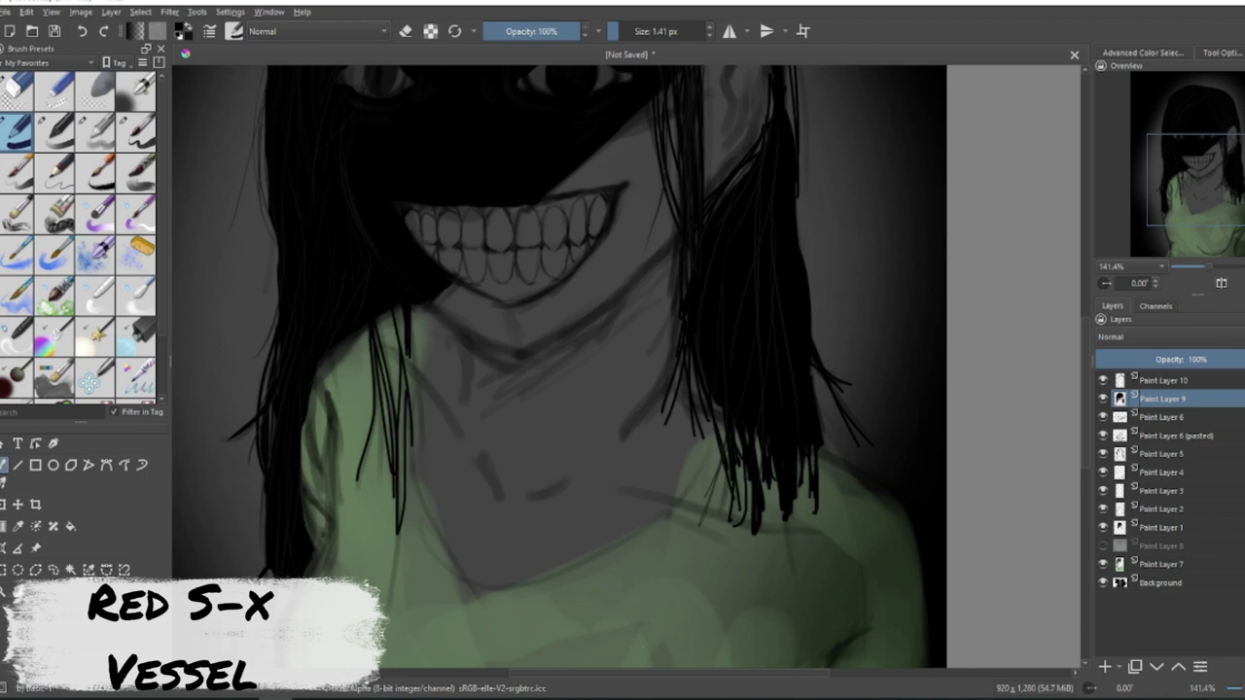
{"action": "key", "text": "ctrl+z"}
Draw fine near-black strands over the hair ends by the left shoulder on Paint Layer 10 with the Basic-5 Size brush.
{"action": "left_click", "coordinate": [189, 36]}
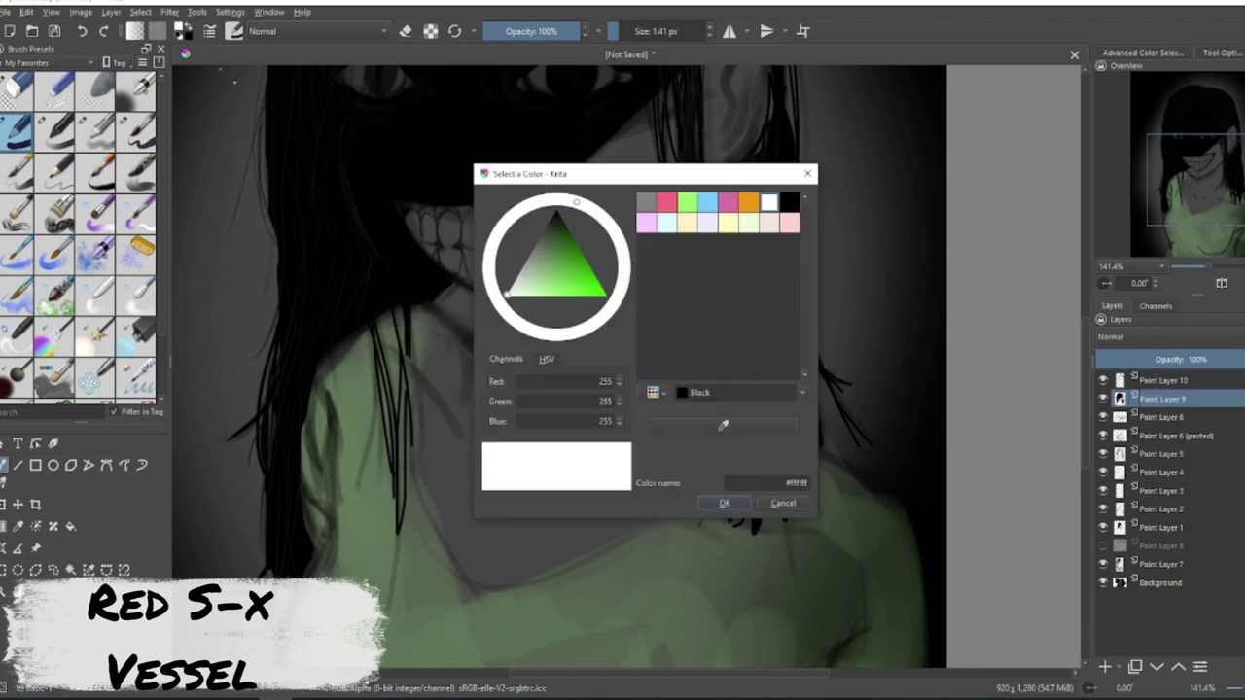
{"action": "left_click", "coordinate": [553, 218]}
{"action": "left_click", "coordinate": [732, 504]}
{"action": "left_click", "coordinate": [1164, 380]}
{"action": "left_click", "coordinate": [136, 130]}
{"action": "left_click_drag", "start_coordinate": [392, 321], "coordinate": [386, 597]}
{"action": "mouse_move", "coordinate": [397, 319]}
{"action": "left_mouse_down"}
{"action": "mouse_move", "coordinate": [379, 599]}
{"action": "mouse_move", "coordinate": [393, 413]}
{"action": "left_mouse_up"}
{"action": "left_click_drag", "start_coordinate": [374, 335], "coordinate": [342, 488]}
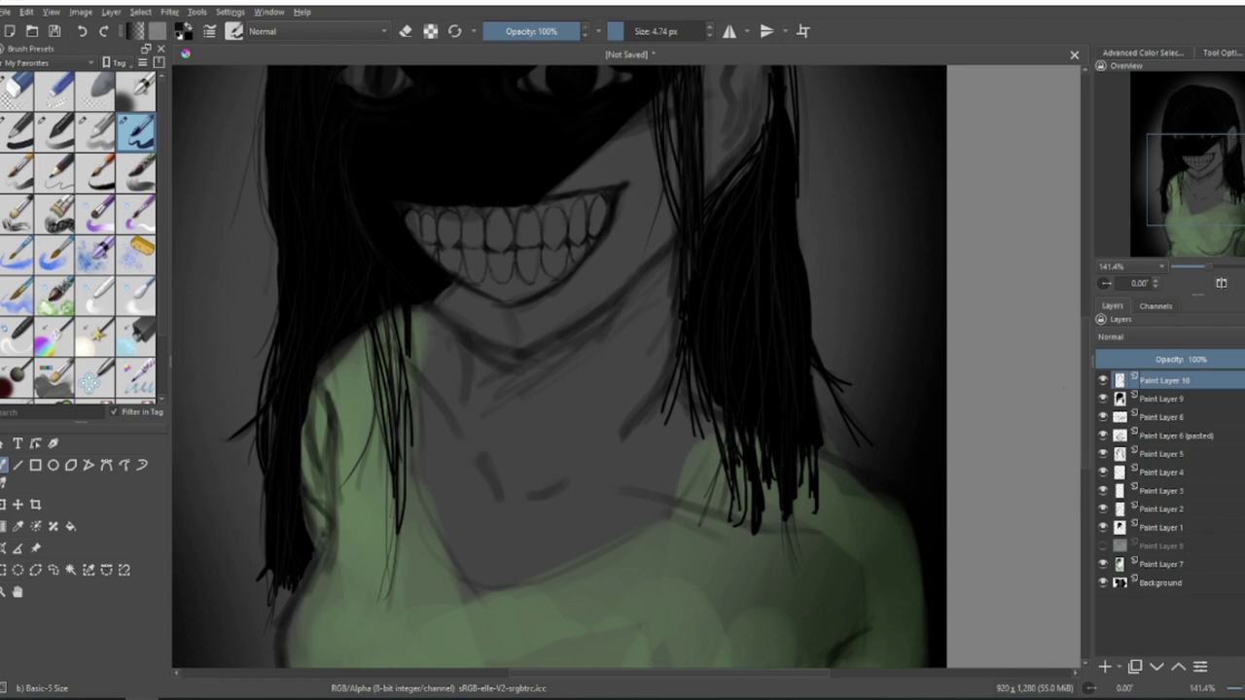
Add a new layer, set the paint colour to white, and move the layer down beside Paint Layer 3.
{"action": "scroll", "coordinate": [711, 363], "scroll_direction": "down", "scroll_amount": 4}
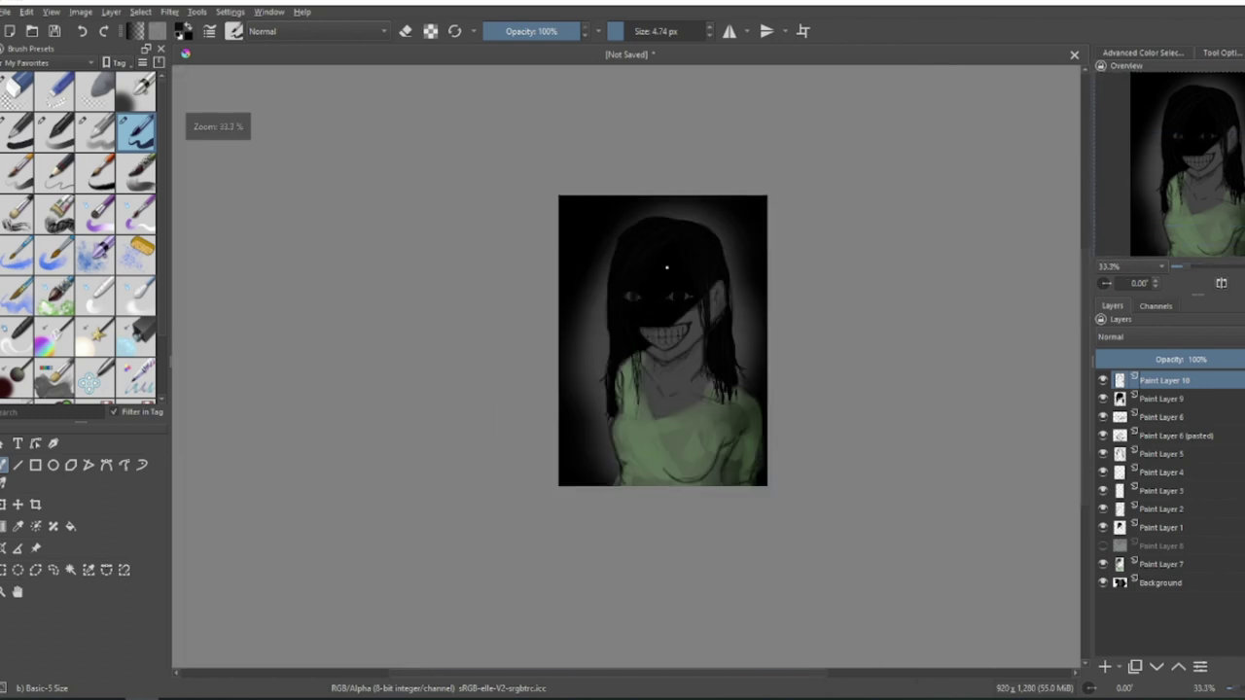
{"action": "scroll", "coordinate": [669, 263], "scroll_direction": "up", "scroll_amount": 4}
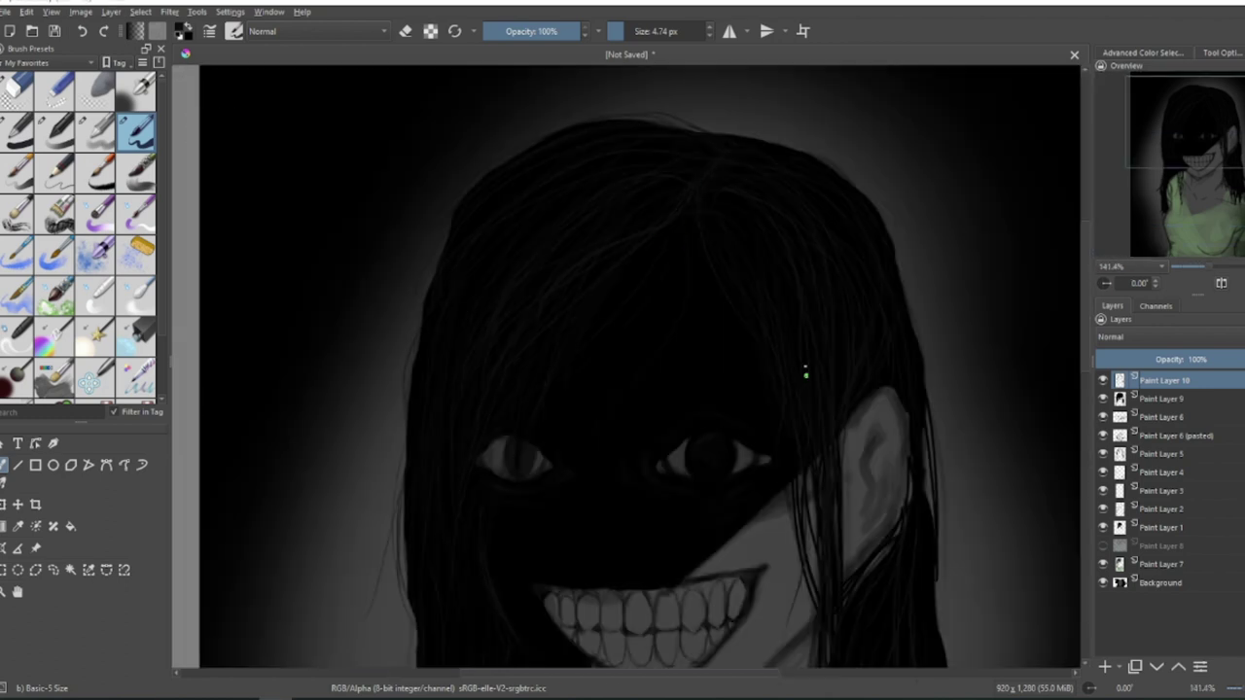
{"action": "left_click_drag", "start_coordinate": [848, 642], "coordinate": [851, 449]}
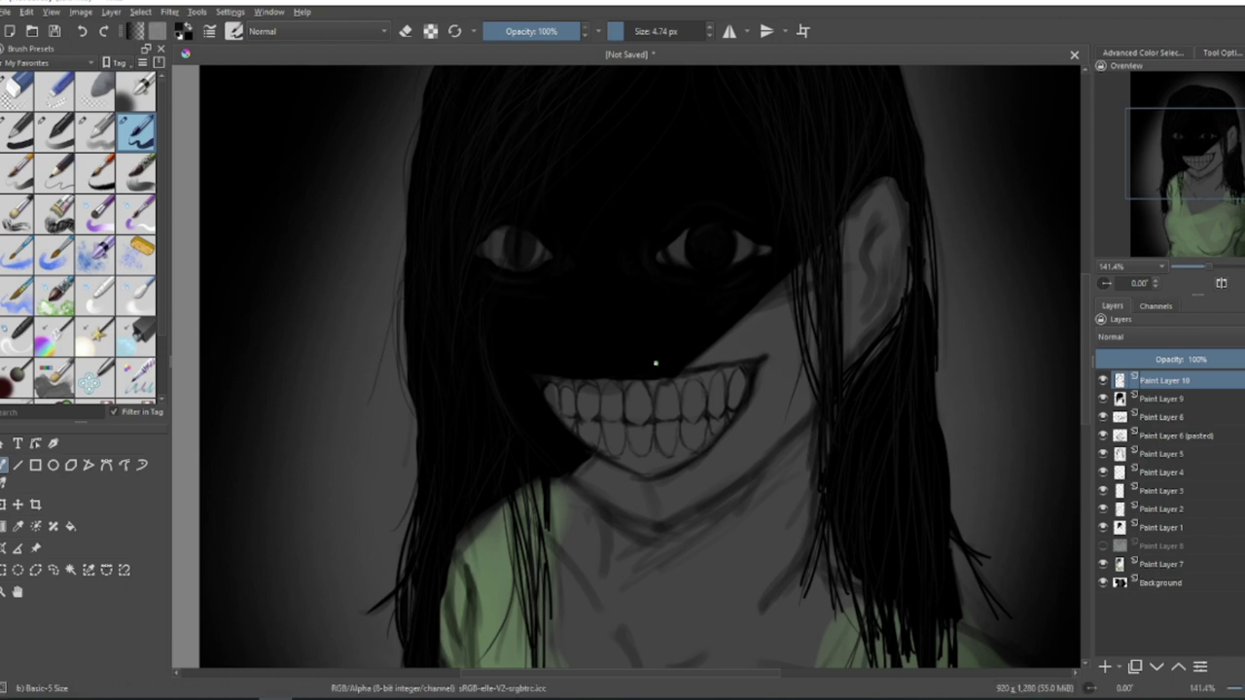
{"action": "scroll", "coordinate": [630, 282], "scroll_direction": "down", "scroll_amount": 3}
{"action": "scroll", "coordinate": [657, 249], "scroll_direction": "up", "scroll_amount": 4}
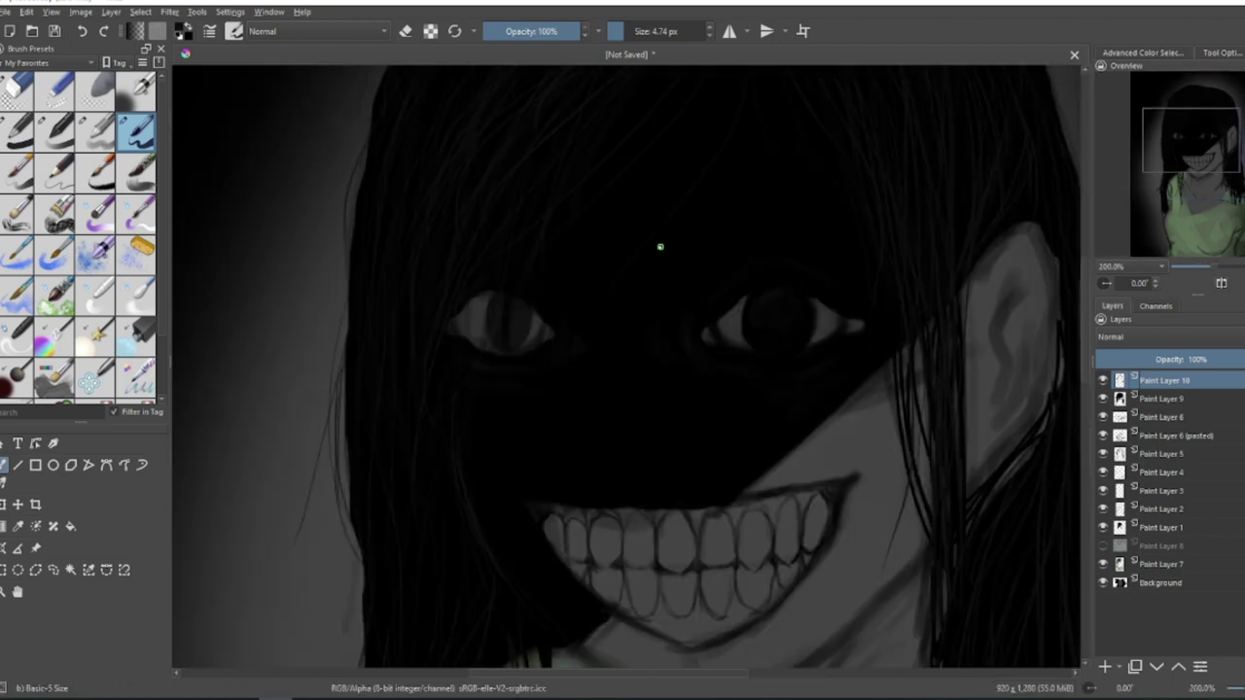
{"action": "left_click", "coordinate": [1161, 417]}
{"action": "left_click", "coordinate": [1105, 667]}
{"action": "left_click", "coordinate": [180, 27]}
{"action": "left_click", "coordinate": [769, 203]}
{"action": "left_click", "coordinate": [724, 502]}
{"action": "mouse_move", "coordinate": [1164, 417]}
{"action": "left_mouse_down"}
{"action": "mouse_move", "coordinate": [1173, 539]}
{"action": "mouse_move", "coordinate": [1158, 501]}
{"action": "left_mouse_up"}
Delete Paint Layer 1 and toggle the visibility of Paint Layer 3 and its neighbour off and on.
{"action": "scroll", "coordinate": [519, 286], "scroll_direction": "down", "scroll_amount": 3}
{"action": "left_click", "coordinate": [1103, 544]}
{"action": "right_click", "coordinate": [1165, 547]}
{"action": "left_click", "coordinate": [1125, 297]}
{"action": "left_click", "coordinate": [1104, 508]}
{"action": "left_click", "coordinate": [1104, 508]}
{"action": "left_click", "coordinate": [1104, 490]}
{"action": "left_click", "coordinate": [1104, 490]}
{"action": "left_click", "coordinate": [1104, 490]}
{"action": "left_click", "coordinate": [1103, 490]}
Paint the grinning mouth's teeth white on the new layer beneath the line art.
{"action": "scroll", "coordinate": [575, 372], "scroll_direction": "up", "scroll_amount": 5}
{"action": "mouse_move", "coordinate": [657, 347]}
{"action": "left_mouse_down"}
{"action": "mouse_move", "coordinate": [651, 407]}
{"action": "mouse_move", "coordinate": [702, 400]}
{"action": "mouse_move", "coordinate": [639, 504]}
{"action": "left_mouse_up"}
{"action": "mouse_move", "coordinate": [613, 233]}
{"action": "left_mouse_down"}
{"action": "mouse_move", "coordinate": [749, 233]}
{"action": "mouse_move", "coordinate": [520, 233]}
{"action": "left_mouse_up"}
{"action": "mouse_move", "coordinate": [526, 437]}
{"action": "left_mouse_down"}
{"action": "mouse_move", "coordinate": [322, 395]}
{"action": "mouse_move", "coordinate": [688, 357]}
{"action": "mouse_move", "coordinate": [662, 457]}
{"action": "mouse_move", "coordinate": [540, 547]}
{"action": "mouse_move", "coordinate": [528, 484]}
{"action": "mouse_move", "coordinate": [583, 568]}
{"action": "left_mouse_up"}
Add another layer above the white teeth layer and choose a dark maroon paint colour.
{"action": "left_click", "coordinate": [182, 31]}
{"action": "left_click", "coordinate": [723, 503]}
{"action": "left_click", "coordinate": [1105, 668]}
{"action": "left_click", "coordinate": [182, 30]}
{"action": "left_click", "coordinate": [581, 275]}
{"action": "left_click", "coordinate": [726, 503]}
Paint soft maroon gums along both sides of the lower mouth edge with the Basic-4 Flow Opacity brush at 2.36 px.
{"action": "left_click", "coordinate": [95, 133]}
{"action": "mouse_move", "coordinate": [473, 477]}
{"action": "left_mouse_down"}
{"action": "mouse_move", "coordinate": [477, 525]}
{"action": "mouse_move", "coordinate": [586, 572]}
{"action": "left_mouse_up"}
{"action": "mouse_move", "coordinate": [474, 485]}
{"action": "left_mouse_down"}
{"action": "mouse_move", "coordinate": [491, 533]}
{"action": "mouse_move", "coordinate": [472, 468]}
{"action": "left_mouse_up"}
{"action": "left_click_drag", "start_coordinate": [472, 469], "coordinate": [471, 519]}
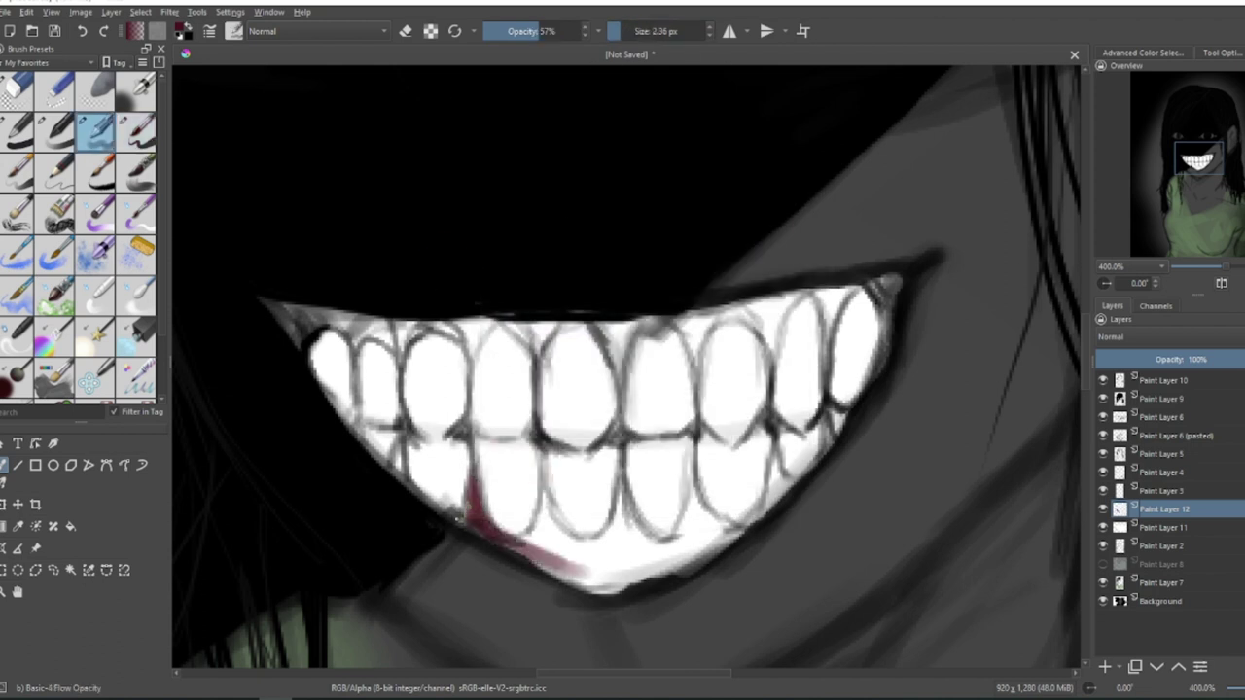
{"action": "left_click_drag", "start_coordinate": [778, 459], "coordinate": [770, 489]}
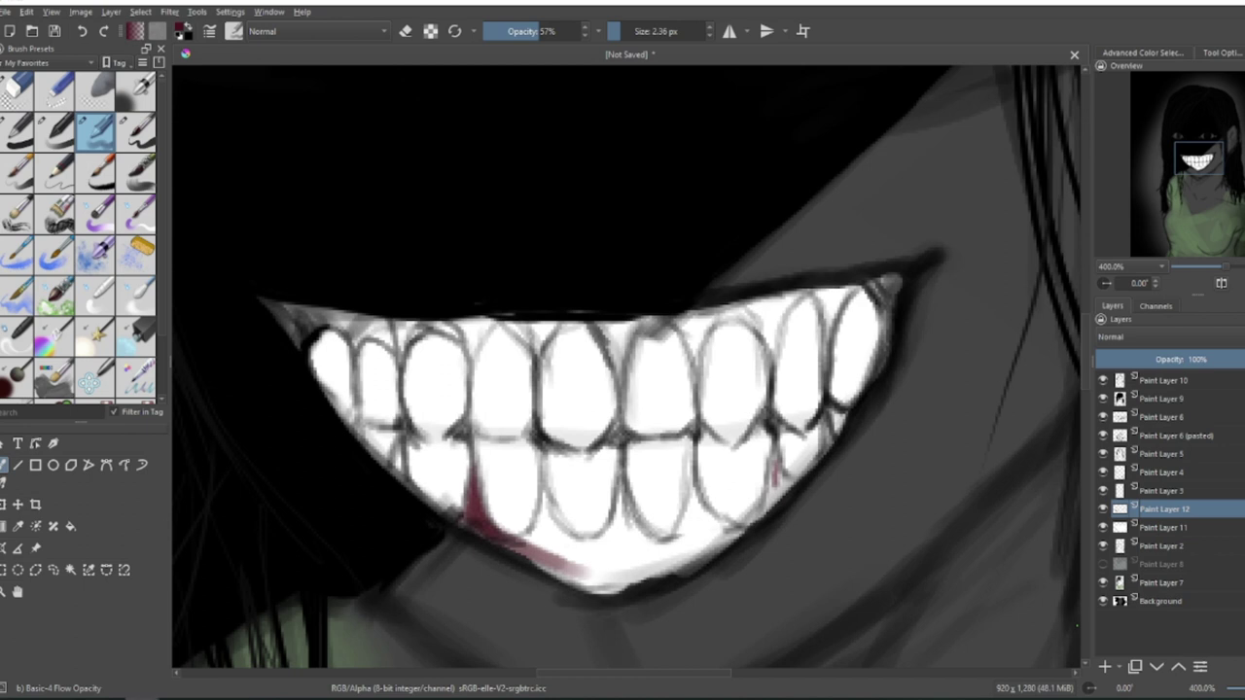
{"action": "mouse_move", "coordinate": [773, 472]}
{"action": "left_mouse_down"}
{"action": "mouse_move", "coordinate": [778, 511]}
{"action": "mouse_move", "coordinate": [710, 544]}
{"action": "mouse_move", "coordinate": [506, 584]}
{"action": "left_mouse_up"}
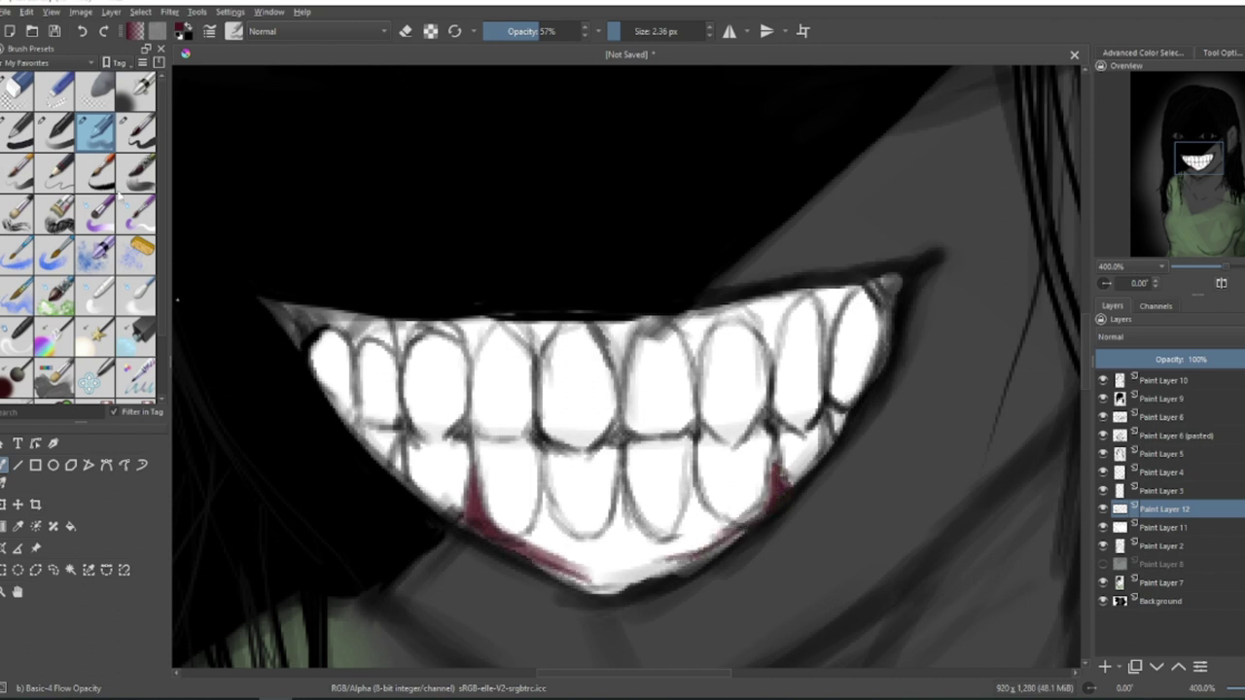
Fill the gums beneath the middle and right lower teeth with maroon using the Basic-2 Opacity brush.
{"action": "left_click", "coordinate": [55, 131]}
{"action": "left_click", "coordinate": [618, 32]}
{"action": "left_click_drag", "start_coordinate": [546, 501], "coordinate": [551, 553]}
{"action": "left_click_drag", "start_coordinate": [537, 549], "coordinate": [594, 587]}
{"action": "left_click", "coordinate": [616, 31]}
{"action": "left_click_drag", "start_coordinate": [486, 529], "coordinate": [644, 571]}
{"action": "mouse_move", "coordinate": [585, 583]}
{"action": "left_mouse_down"}
{"action": "mouse_move", "coordinate": [687, 559]}
{"action": "mouse_move", "coordinate": [657, 573]}
{"action": "mouse_move", "coordinate": [619, 479]}
{"action": "mouse_move", "coordinate": [638, 545]}
{"action": "left_mouse_up"}
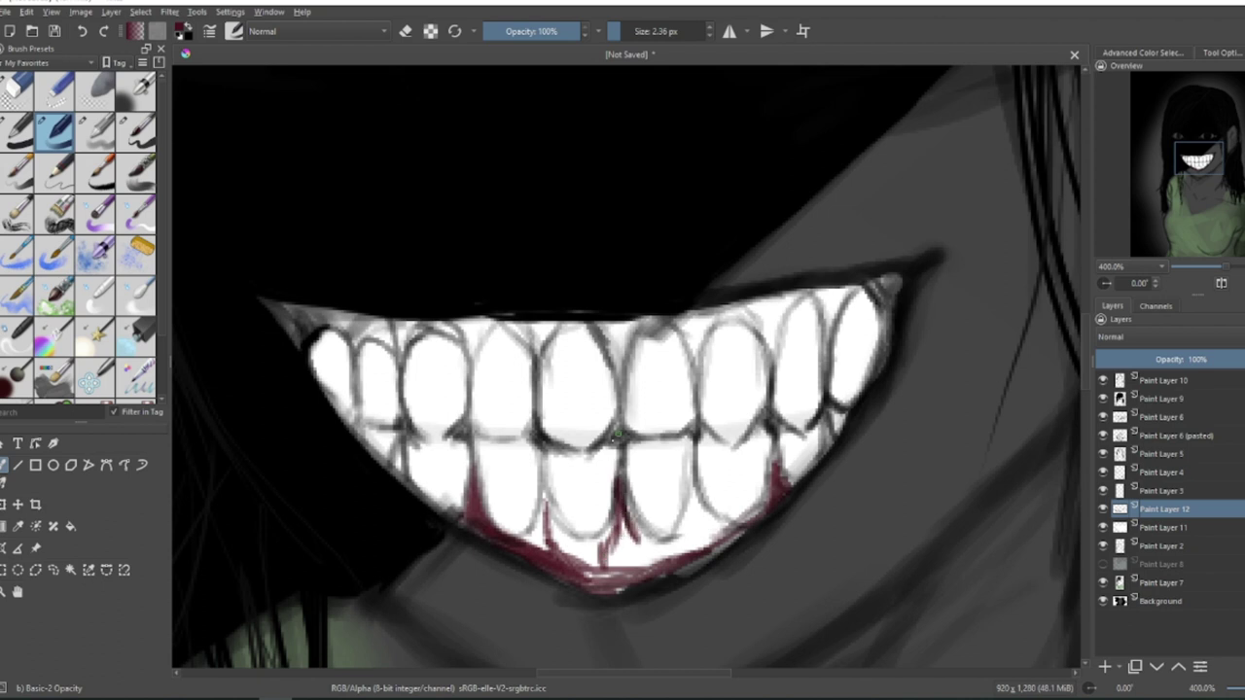
{"action": "left_click_drag", "start_coordinate": [623, 502], "coordinate": [686, 549]}
{"action": "mouse_move", "coordinate": [694, 487]}
{"action": "left_mouse_down"}
{"action": "mouse_move", "coordinate": [669, 546]}
{"action": "mouse_move", "coordinate": [584, 592]}
{"action": "left_mouse_up"}
Extend the maroon gums between the left lower teeth and into the mouth's upper left corner.
{"action": "left_click_drag", "start_coordinate": [542, 490], "coordinate": [578, 564]}
{"action": "left_click_drag", "start_coordinate": [543, 517], "coordinate": [525, 541]}
{"action": "mouse_move", "coordinate": [547, 520]}
{"action": "left_mouse_down"}
{"action": "mouse_move", "coordinate": [553, 555]}
{"action": "mouse_move", "coordinate": [527, 543]}
{"action": "left_mouse_up"}
{"action": "left_click_drag", "start_coordinate": [399, 447], "coordinate": [403, 484]}
{"action": "mouse_move", "coordinate": [399, 474]}
{"action": "left_mouse_down"}
{"action": "mouse_move", "coordinate": [465, 522]}
{"action": "mouse_move", "coordinate": [542, 547]}
{"action": "left_mouse_up"}
{"action": "left_click_drag", "start_coordinate": [303, 324], "coordinate": [387, 326]}
{"action": "mouse_move", "coordinate": [619, 517]}
{"action": "left_mouse_down"}
{"action": "mouse_move", "coordinate": [605, 564]}
{"action": "mouse_move", "coordinate": [637, 554]}
{"action": "mouse_move", "coordinate": [607, 572]}
{"action": "left_mouse_up"}
Fill the upper left gum and the remaining gaps under the lower teeth with maroon using Basic-1 at 0.95 px.
{"action": "left_click", "coordinate": [16, 131]}
{"action": "left_click", "coordinate": [615, 31]}
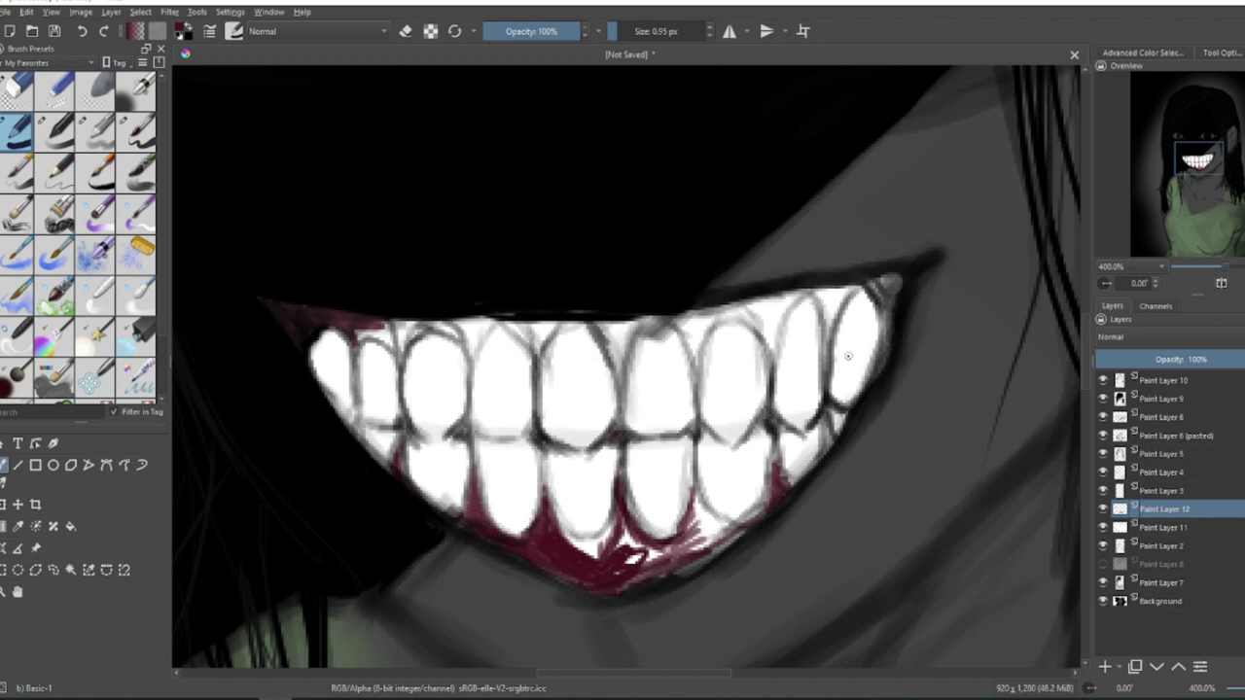
{"action": "mouse_move", "coordinate": [372, 330]}
{"action": "left_mouse_down"}
{"action": "mouse_move", "coordinate": [399, 351]}
{"action": "mouse_move", "coordinate": [387, 323]}
{"action": "mouse_move", "coordinate": [514, 313]}
{"action": "left_mouse_up"}
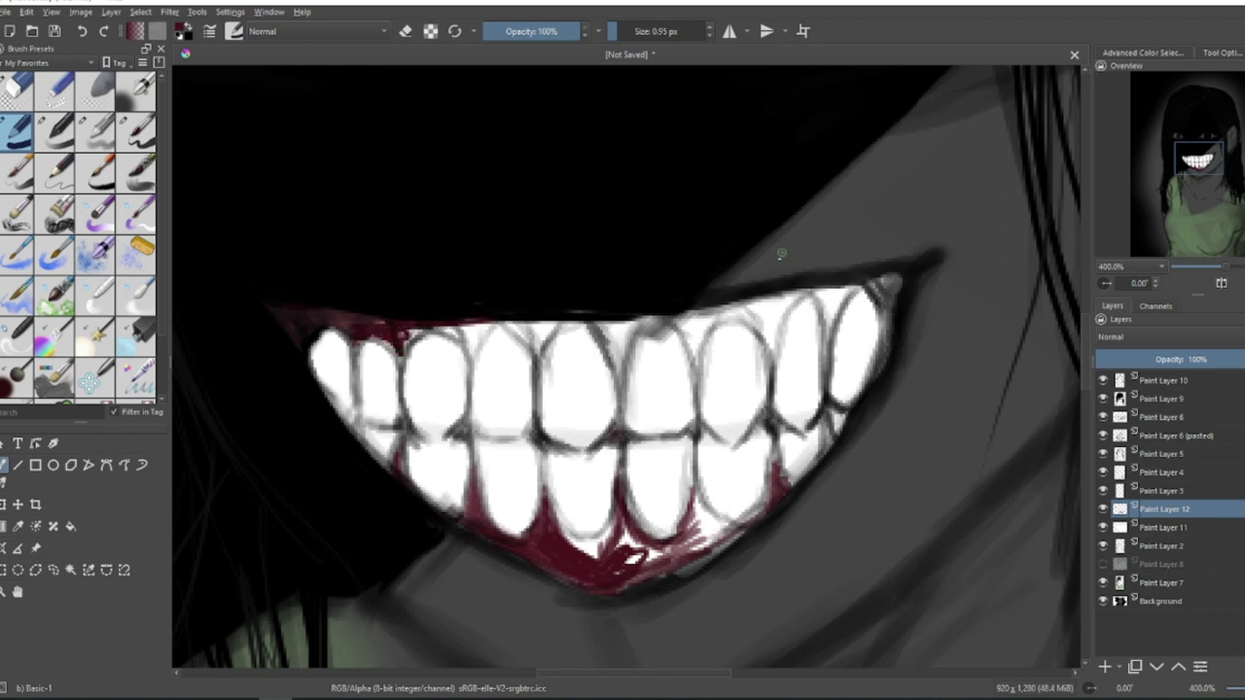
{"action": "scroll", "coordinate": [587, 337], "scroll_direction": "down", "scroll_amount": 2}
{"action": "scroll", "coordinate": [564, 348], "scroll_direction": "up", "scroll_amount": 2}
{"action": "mouse_move", "coordinate": [725, 484]}
{"action": "left_mouse_down"}
{"action": "mouse_move", "coordinate": [730, 520]}
{"action": "mouse_move", "coordinate": [791, 508]}
{"action": "left_mouse_up"}
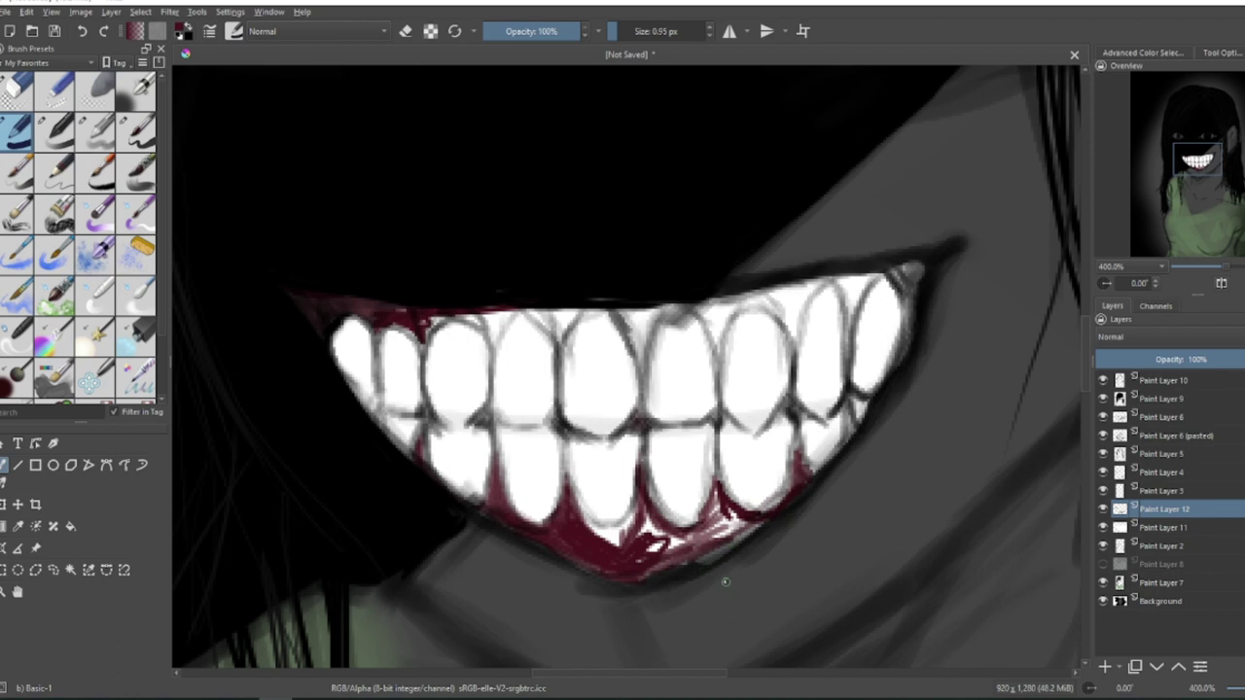
{"action": "mouse_move", "coordinate": [717, 510]}
{"action": "left_mouse_down"}
{"action": "mouse_move", "coordinate": [672, 566]}
{"action": "mouse_move", "coordinate": [662, 543]}
{"action": "mouse_move", "coordinate": [675, 572]}
{"action": "left_mouse_up"}
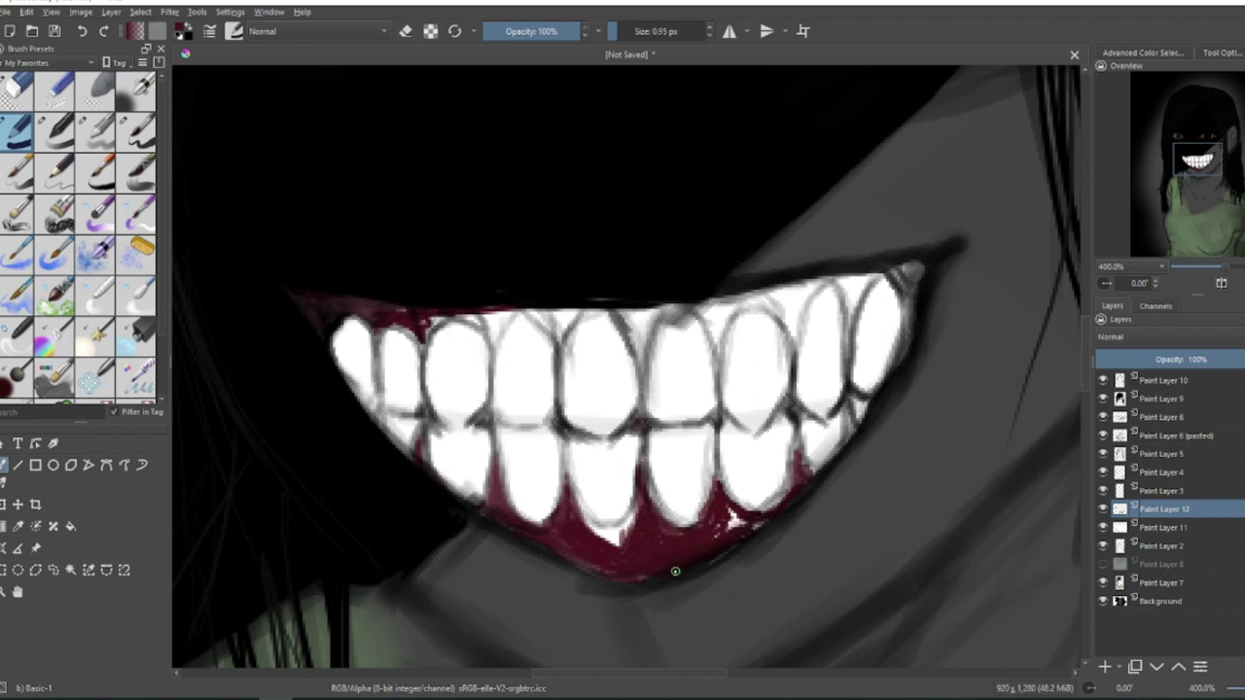
{"action": "left_click_drag", "start_coordinate": [578, 531], "coordinate": [610, 543]}
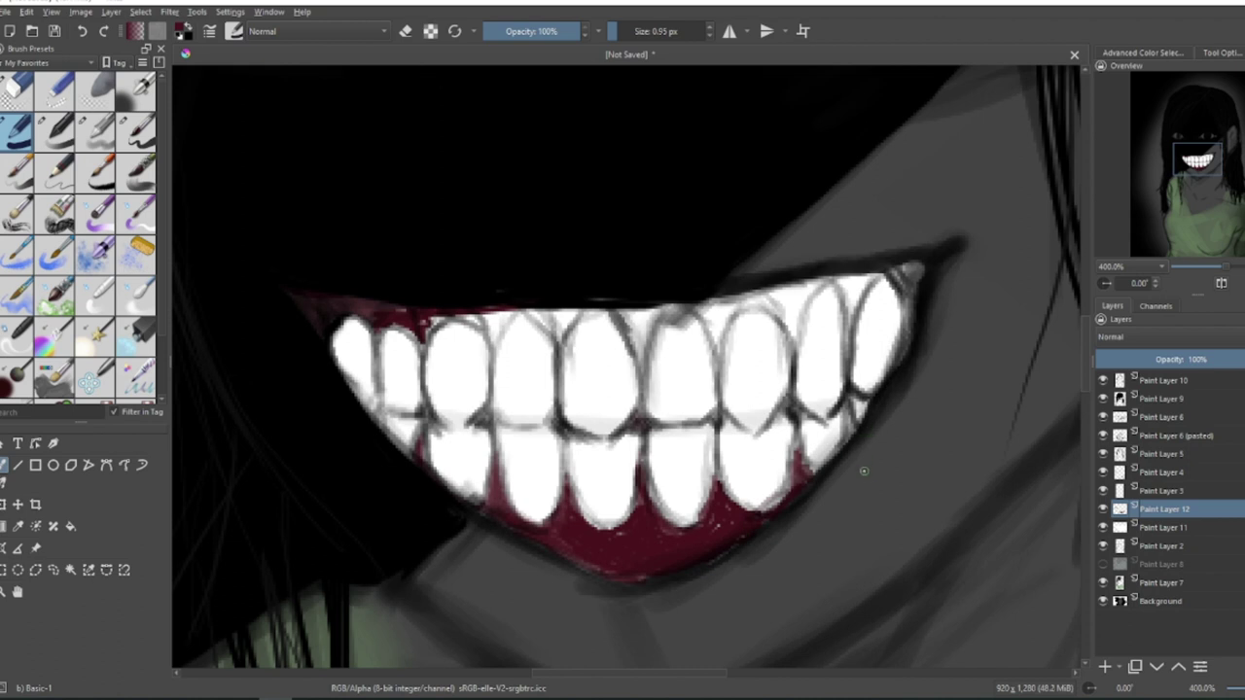
Paint the maroon upper gum across the middle and right teeth and down the mouth's right edge.
{"action": "left_click_drag", "start_coordinate": [630, 330], "coordinate": [624, 326]}
{"action": "mouse_move", "coordinate": [501, 323]}
{"action": "left_mouse_down"}
{"action": "mouse_move", "coordinate": [534, 304]}
{"action": "mouse_move", "coordinate": [558, 336]}
{"action": "mouse_move", "coordinate": [560, 319]}
{"action": "mouse_move", "coordinate": [722, 347]}
{"action": "mouse_move", "coordinate": [820, 295]}
{"action": "mouse_move", "coordinate": [853, 315]}
{"action": "mouse_move", "coordinate": [915, 283]}
{"action": "left_mouse_up"}
{"action": "mouse_move", "coordinate": [715, 313]}
{"action": "left_mouse_down"}
{"action": "mouse_move", "coordinate": [762, 297]}
{"action": "mouse_move", "coordinate": [789, 318]}
{"action": "mouse_move", "coordinate": [789, 296]}
{"action": "mouse_move", "coordinate": [870, 277]}
{"action": "left_mouse_up"}
{"action": "left_click_drag", "start_coordinate": [856, 428], "coordinate": [770, 512]}
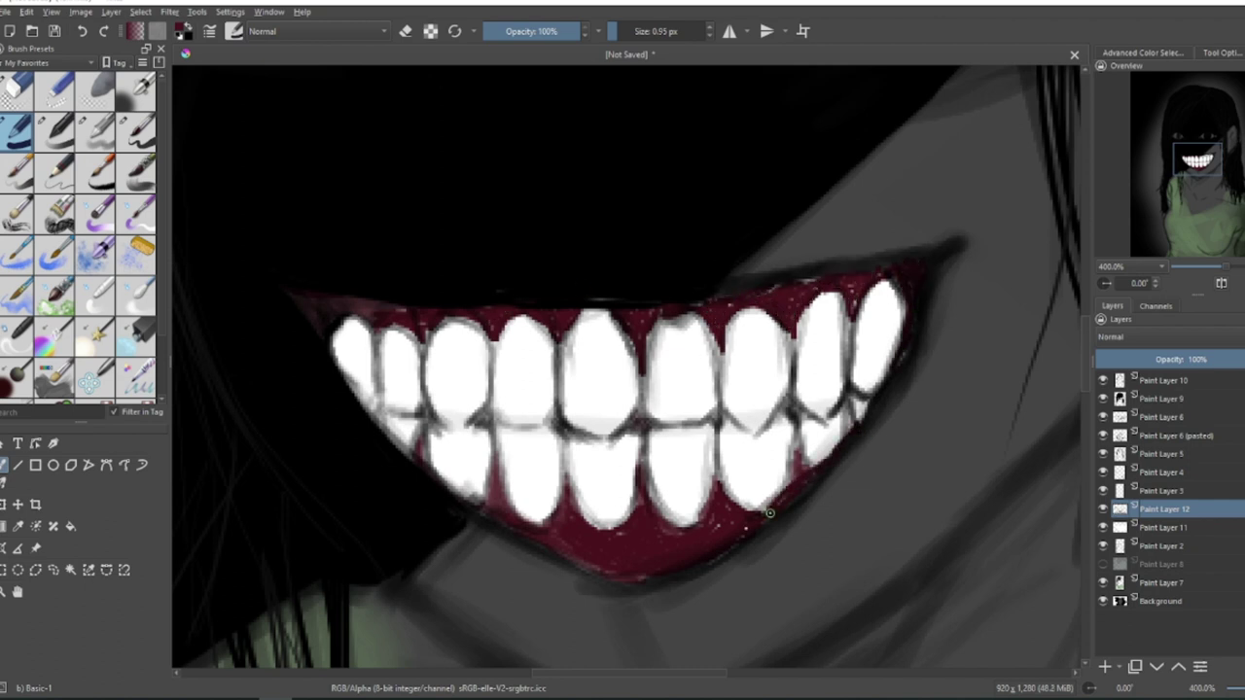
Blend soft maroon between the upper teeth with the Basic-4 Flow Opacity brush, reducing its size to 6.74 px.
{"action": "key", "text": "slash"}
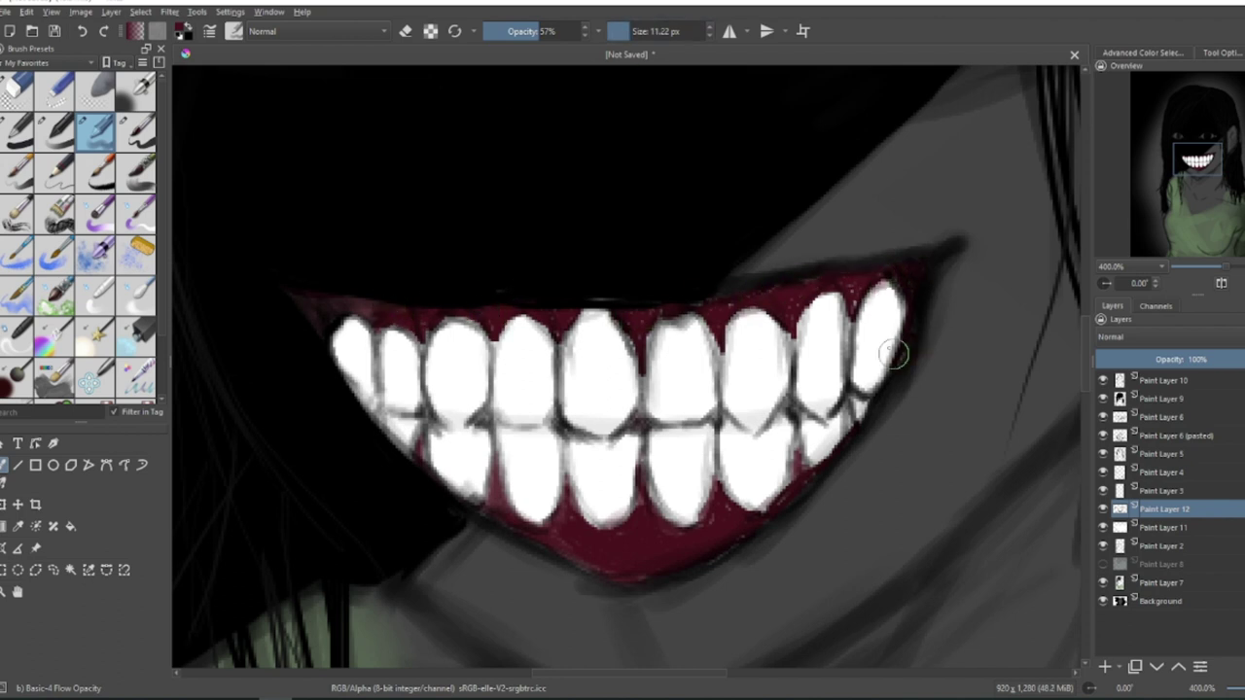
{"action": "left_click_drag", "start_coordinate": [421, 328], "coordinate": [410, 329]}
{"action": "left_click_drag", "start_coordinate": [422, 331], "coordinate": [422, 356]}
{"action": "left_click_drag", "start_coordinate": [496, 332], "coordinate": [496, 350]}
{"action": "left_click_drag", "start_coordinate": [564, 332], "coordinate": [564, 354]}
{"action": "left_click_drag", "start_coordinate": [642, 364], "coordinate": [645, 446]}
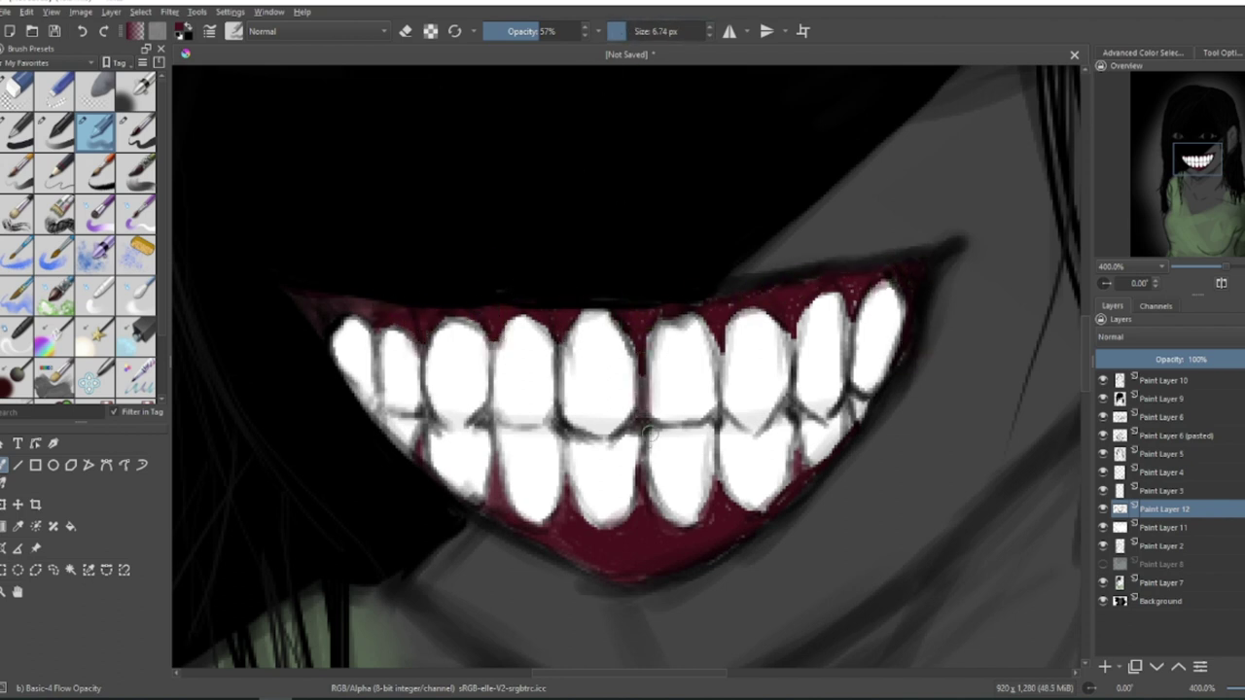
{"action": "left_click_drag", "start_coordinate": [642, 381], "coordinate": [643, 407]}
Add a new paint layer directly above the Background layer.
{"action": "scroll", "coordinate": [662, 400], "scroll_direction": "down", "scroll_amount": 6}
{"action": "scroll", "coordinate": [662, 400], "scroll_direction": "up", "scroll_amount": 6}
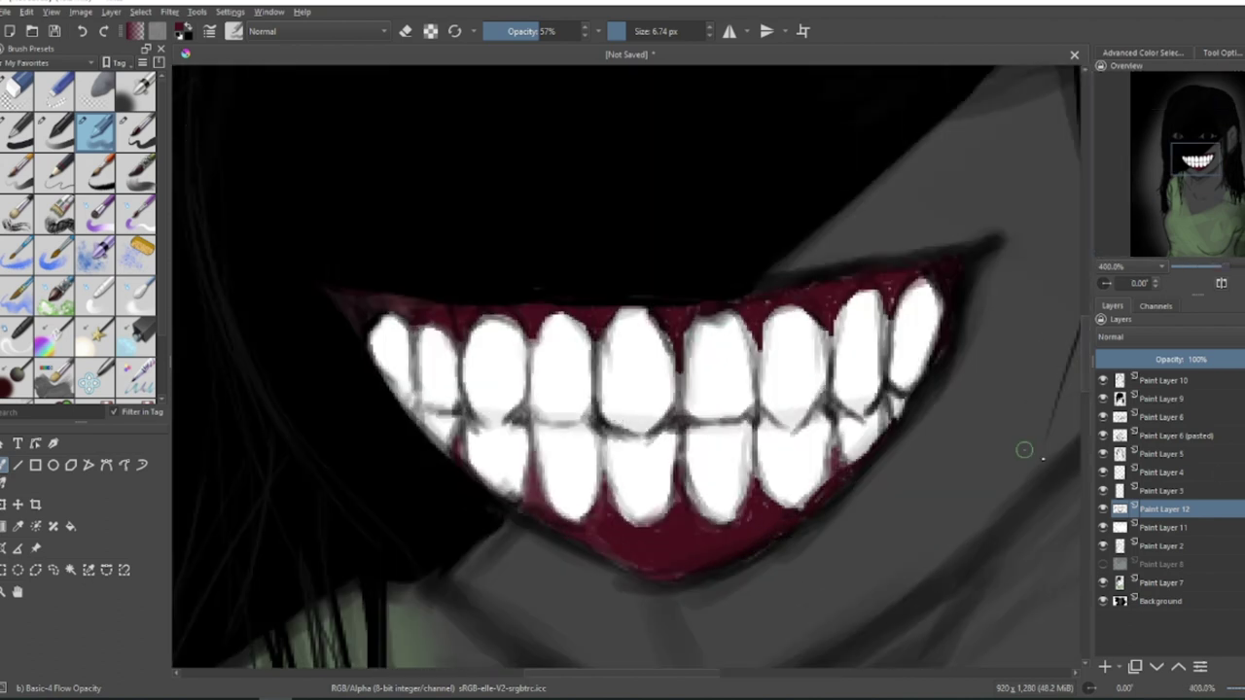
{"action": "scroll", "coordinate": [683, 401], "scroll_direction": "down", "scroll_amount": 5}
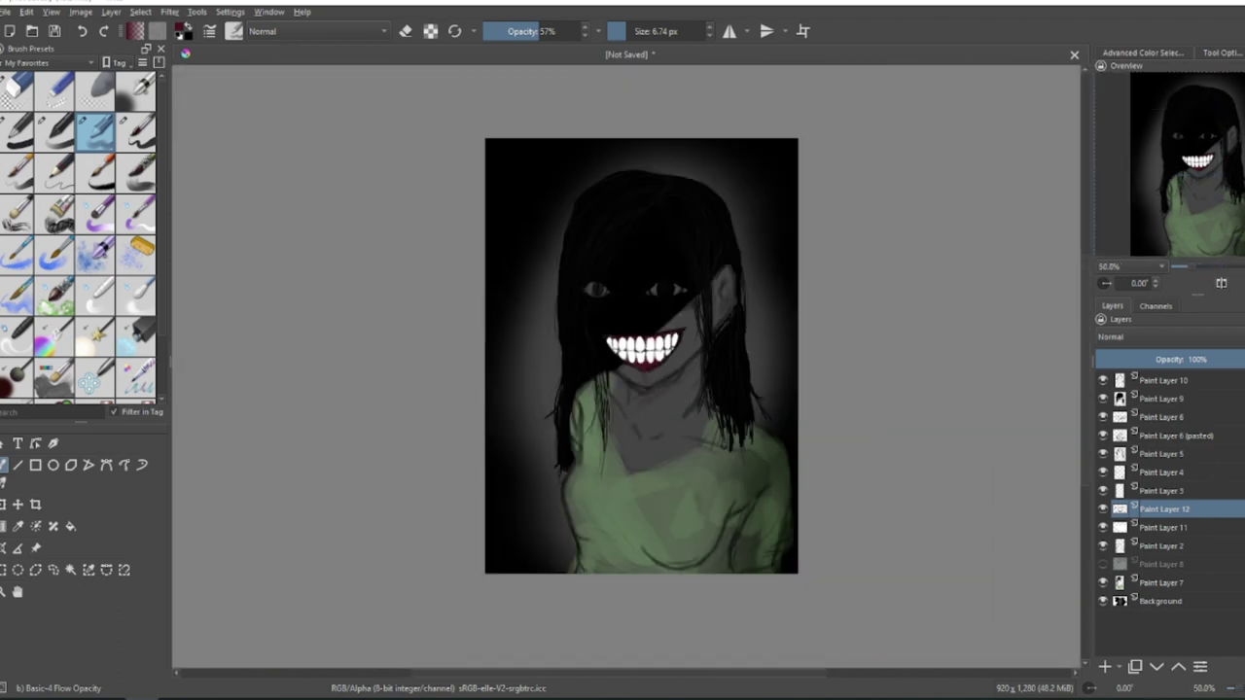
{"action": "key", "text": "plus"}
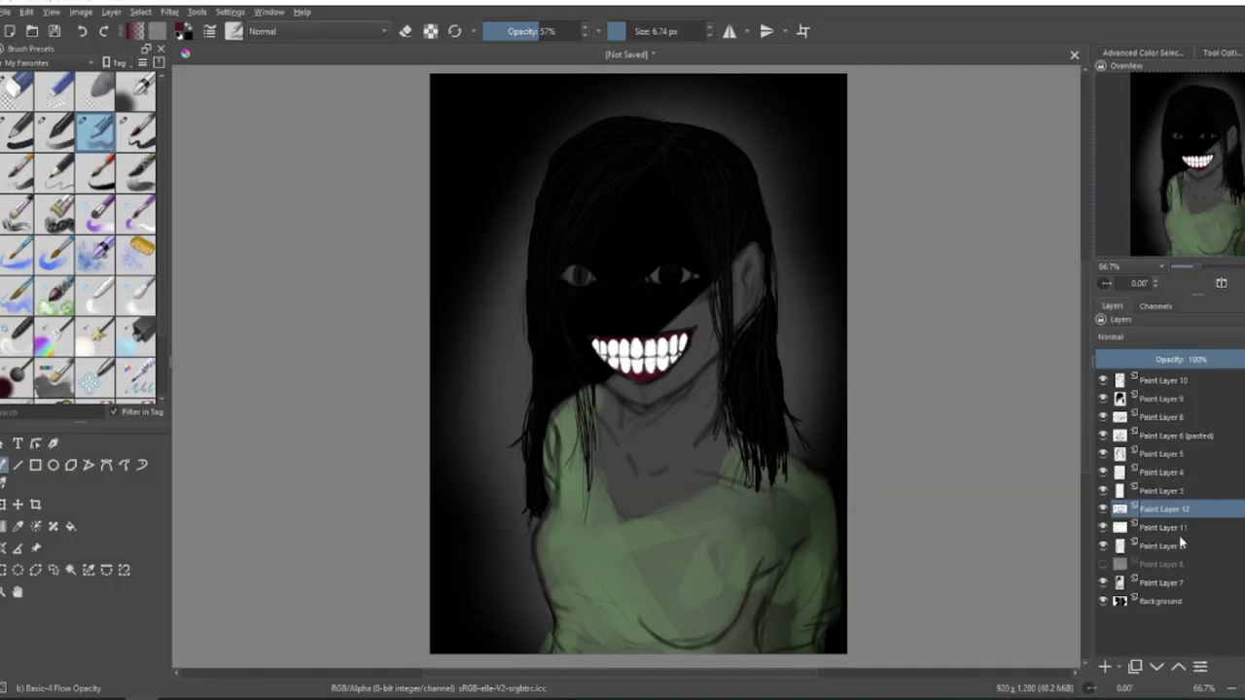
{"action": "left_click", "coordinate": [1178, 565]}
{"action": "left_click", "coordinate": [1155, 584]}
{"action": "left_click", "coordinate": [1157, 601]}
{"action": "left_click", "coordinate": [1105, 667]}
Choose a pale peach colour and paint the skin of the face, ear, neck and chest with Basic-1 at 210.02 px.
{"action": "left_click", "coordinate": [181, 28]}
{"action": "left_click", "coordinate": [552, 282]}
{"action": "left_click_drag", "start_coordinate": [494, 260], "coordinate": [494, 241]}
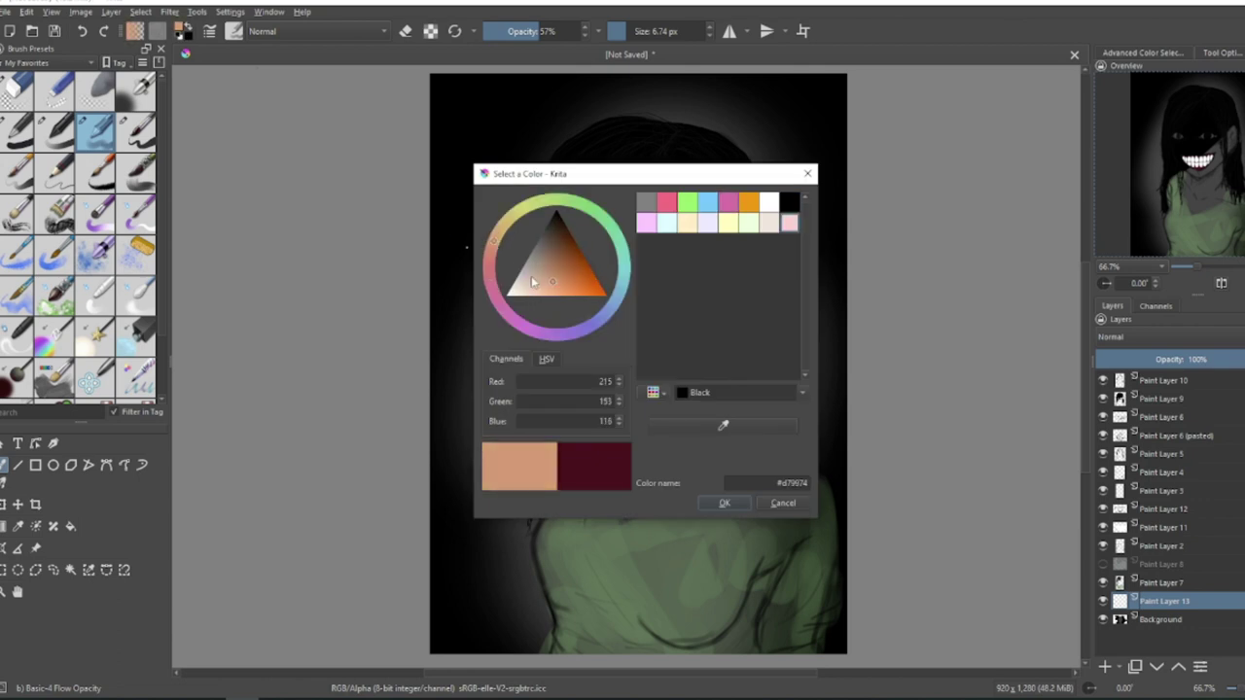
{"action": "left_click", "coordinate": [531, 282]}
{"action": "left_click", "coordinate": [725, 503]}
{"action": "left_click", "coordinate": [643, 31]}
{"action": "left_click", "coordinate": [16, 132]}
{"action": "left_click", "coordinate": [665, 31]}
{"action": "mouse_move", "coordinate": [637, 326]}
{"action": "left_mouse_down"}
{"action": "mouse_move", "coordinate": [722, 281]}
{"action": "mouse_move", "coordinate": [688, 322]}
{"action": "mouse_move", "coordinate": [639, 482]}
{"action": "mouse_move", "coordinate": [660, 197]}
{"action": "mouse_move", "coordinate": [588, 394]}
{"action": "left_mouse_up"}
Set Paint Layer 7's opacity to 100% and paint over the lower shirt with its sampled green.
{"action": "left_click", "coordinate": [1163, 584]}
{"action": "left_click_drag", "start_coordinate": [1221, 360], "coordinate": [1243, 361]}
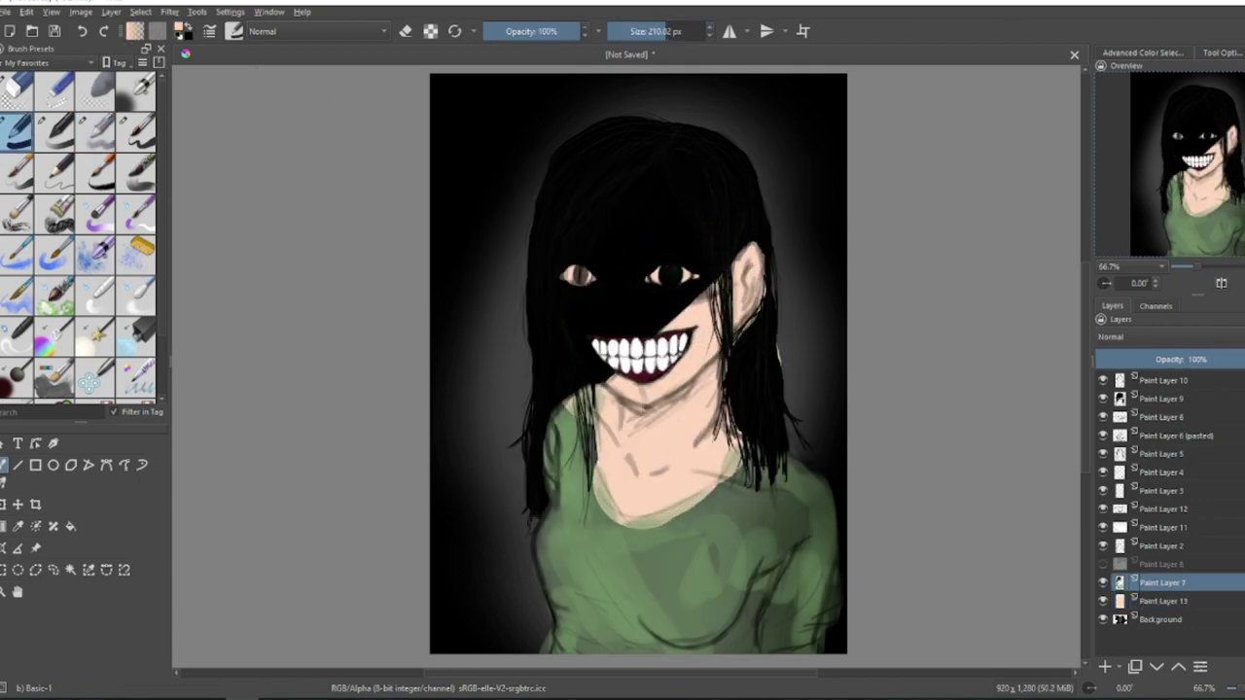
{"action": "left_click", "coordinate": [18, 526]}
{"action": "left_click", "coordinate": [617, 580]}
{"action": "left_click", "coordinate": [4, 465]}
{"action": "left_click_drag", "start_coordinate": [681, 607], "coordinate": [640, 643]}
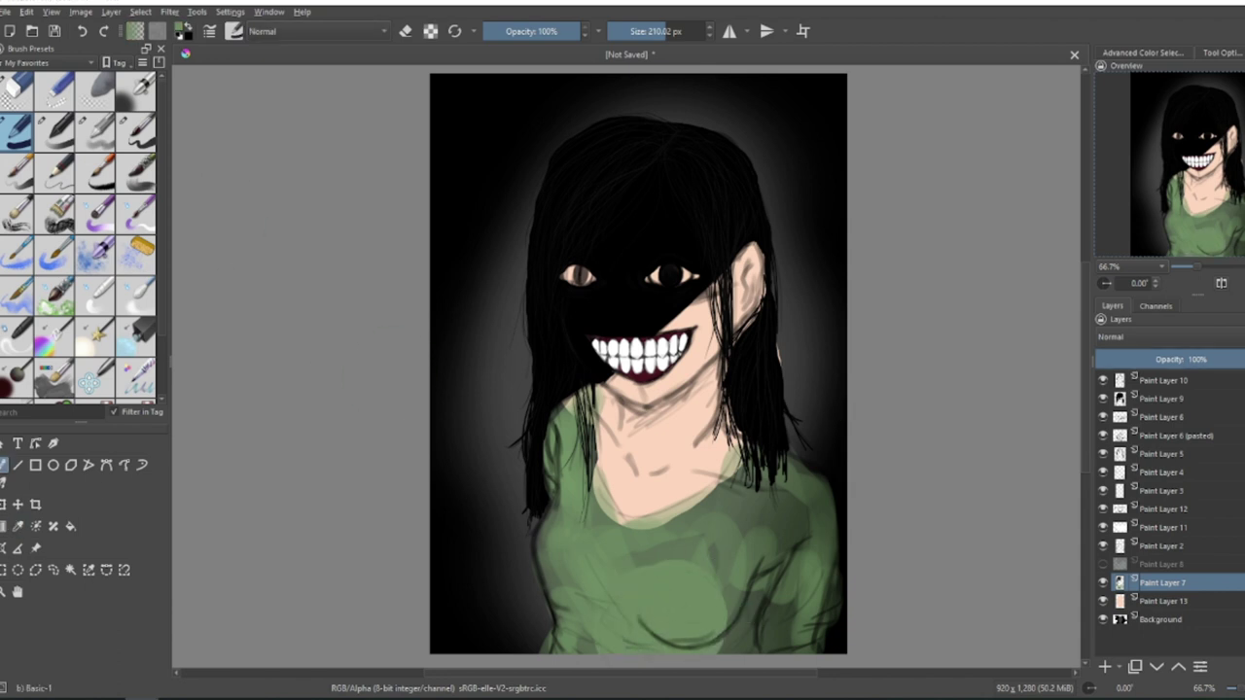
Paint the whites of both eyes on Paint Layer 7 with a 73.88 px white brush.
{"action": "key", "text": "super+shift+s"}
{"action": "key", "text": "Escape"}
{"action": "left_click", "coordinate": [180, 28]}
{"action": "left_click", "coordinate": [492, 192]}
{"action": "left_click", "coordinate": [725, 513]}
{"action": "left_click", "coordinate": [649, 31]}
{"action": "left_click_drag", "start_coordinate": [571, 276], "coordinate": [587, 277]}
{"action": "mouse_move", "coordinate": [688, 275]}
{"action": "left_mouse_down"}
{"action": "mouse_move", "coordinate": [686, 264]}
{"action": "mouse_move", "coordinate": [661, 269]}
{"action": "left_mouse_up"}
Repaint the whole shirt and sleeves in an even green sampled from the shirt.
{"action": "left_click", "coordinate": [594, 605], "text": "ctrl"}
{"action": "mouse_move", "coordinate": [732, 549]}
{"action": "left_mouse_down"}
{"action": "mouse_move", "coordinate": [803, 640]}
{"action": "mouse_move", "coordinate": [823, 611]}
{"action": "left_mouse_up"}
{"action": "mouse_move", "coordinate": [568, 420]}
{"action": "left_mouse_down"}
{"action": "mouse_move", "coordinate": [568, 508]}
{"action": "mouse_move", "coordinate": [551, 550]}
{"action": "mouse_move", "coordinate": [600, 575]}
{"action": "mouse_move", "coordinate": [717, 513]}
{"action": "mouse_move", "coordinate": [628, 552]}
{"action": "mouse_move", "coordinate": [731, 537]}
{"action": "mouse_move", "coordinate": [759, 467]}
{"action": "mouse_move", "coordinate": [805, 494]}
{"action": "mouse_move", "coordinate": [748, 557]}
{"action": "mouse_move", "coordinate": [815, 580]}
{"action": "left_mouse_up"}
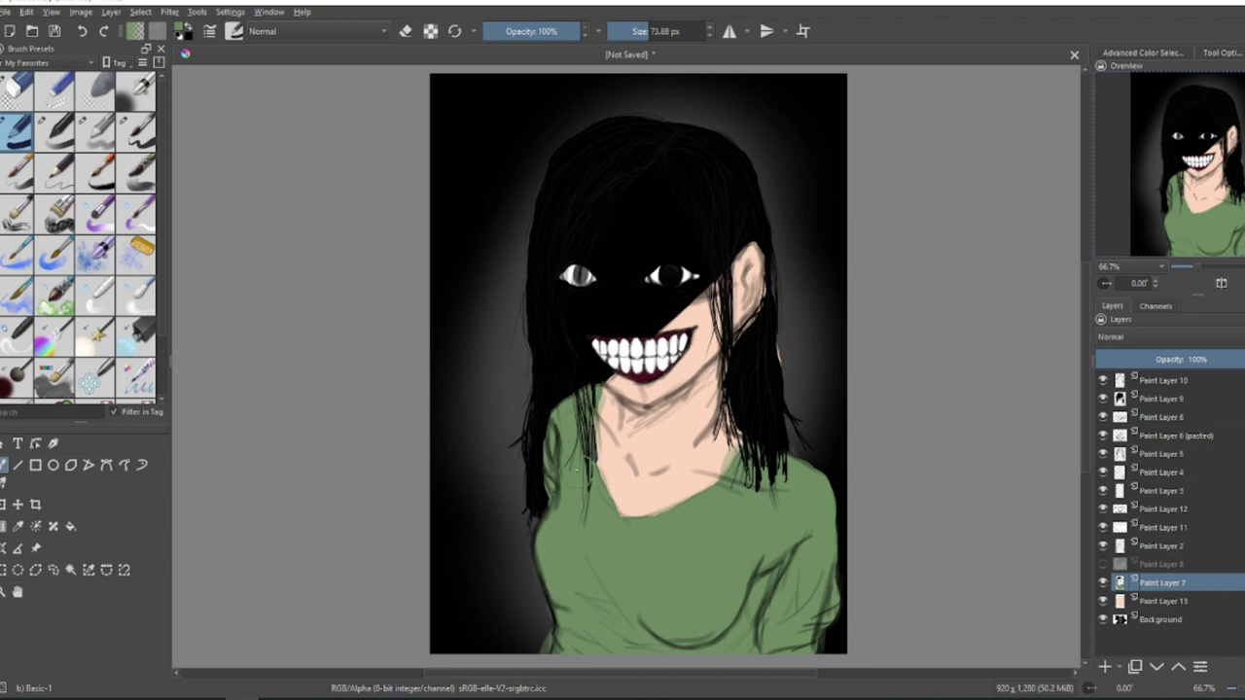
Outline the left eye's iris with a black ring using a 1.69 px brush.
{"action": "scroll", "coordinate": [592, 269], "scroll_direction": "up", "scroll_amount": 6}
{"action": "left_click", "coordinate": [180, 28]}
{"action": "left_click", "coordinate": [725, 503]}
{"action": "left_click_drag", "start_coordinate": [637, 31], "coordinate": [618, 31]}
{"action": "mouse_move", "coordinate": [589, 194]}
{"action": "left_mouse_down"}
{"action": "mouse_move", "coordinate": [558, 336]}
{"action": "mouse_move", "coordinate": [669, 230]}
{"action": "left_mouse_up"}
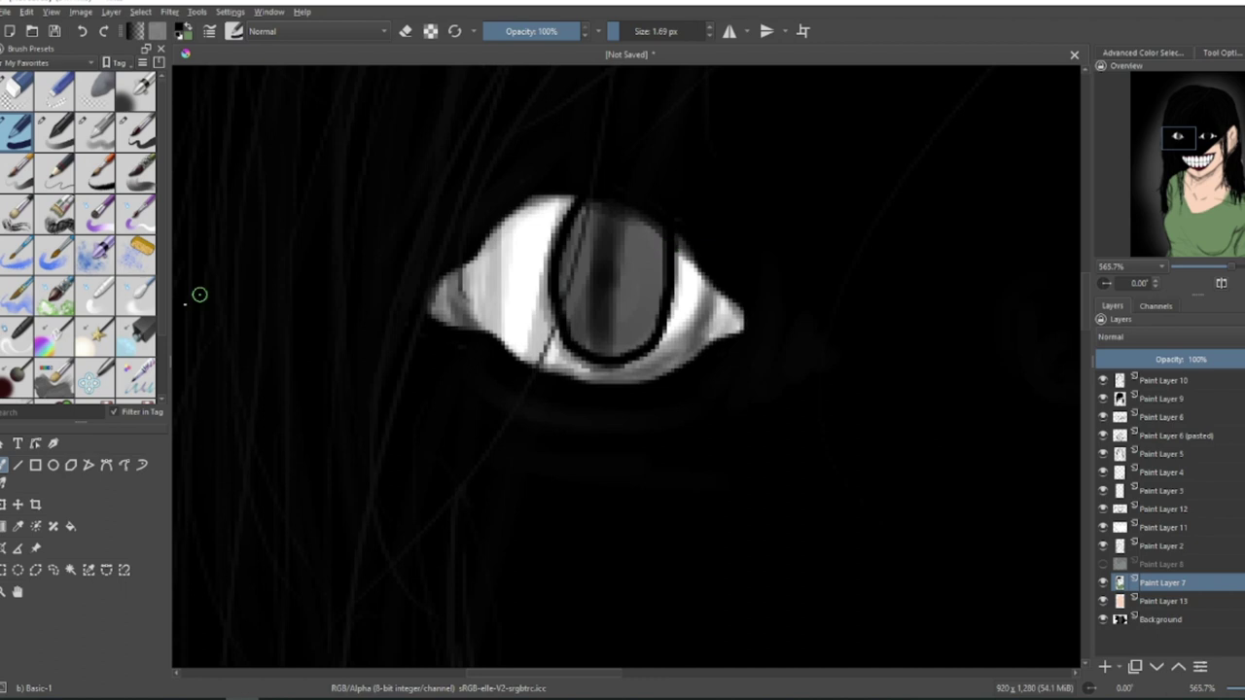
Fill the left eye's iris with solid black and paint over the leftover gaps.
{"action": "left_click", "coordinate": [71, 526]}
{"action": "left_click", "coordinate": [649, 288]}
{"action": "left_click", "coordinate": [3, 464]}
{"action": "left_click_drag", "start_coordinate": [562, 276], "coordinate": [655, 317]}
{"action": "scroll", "coordinate": [525, 264], "scroll_direction": "down", "scroll_amount": 4}
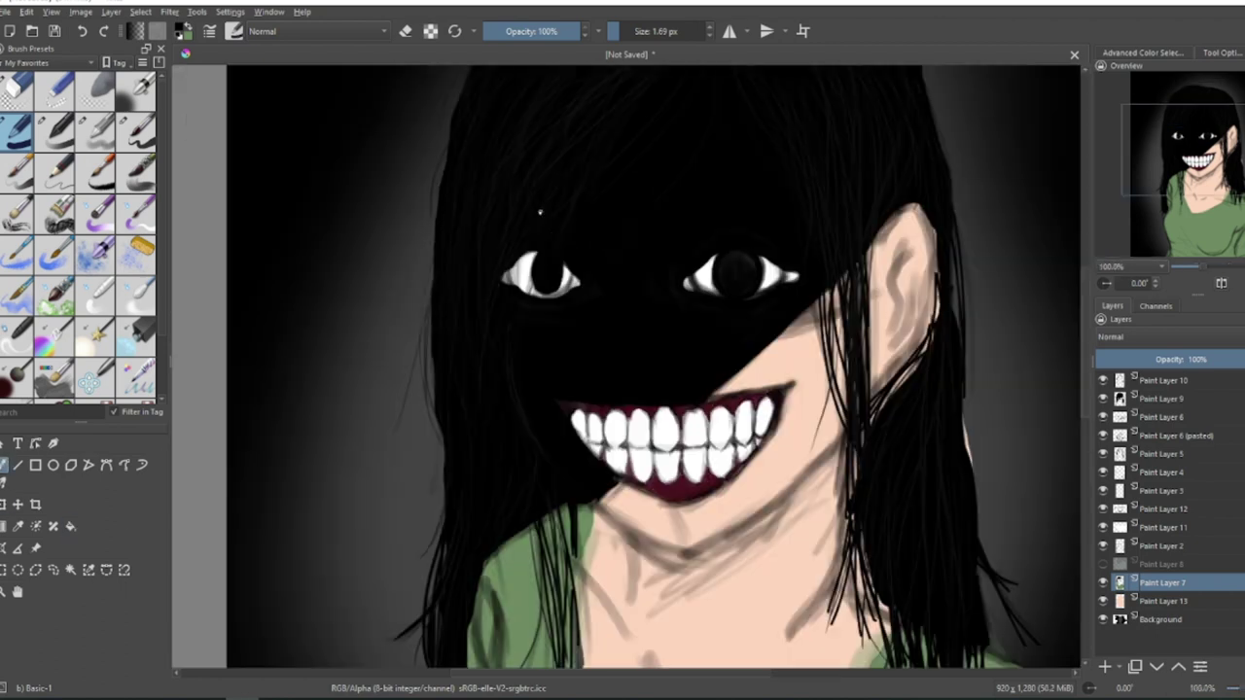
{"action": "scroll", "coordinate": [535, 233], "scroll_direction": "up", "scroll_amount": 4}
{"action": "left_click", "coordinate": [643, 31]}
{"action": "left_click", "coordinate": [546, 31]}
{"action": "left_click_drag", "start_coordinate": [401, 243], "coordinate": [364, 319]}
{"action": "key", "text": "ctrl+z"}
Shade the whites of the left eye with translucent black strokes, using 34% opacity and a 9.24 px brush.
{"action": "left_click", "coordinate": [627, 31]}
{"action": "left_click", "coordinate": [532, 31]}
{"action": "mouse_move", "coordinate": [420, 387]}
{"action": "left_mouse_down"}
{"action": "mouse_move", "coordinate": [423, 431]}
{"action": "mouse_move", "coordinate": [429, 377]}
{"action": "left_mouse_up"}
{"action": "left_click_drag", "start_coordinate": [432, 379], "coordinate": [426, 411]}
{"action": "left_click", "coordinate": [516, 31]}
{"action": "left_click_drag", "start_coordinate": [496, 301], "coordinate": [423, 413]}
{"action": "left_click_drag", "start_coordinate": [438, 360], "coordinate": [501, 457]}
{"action": "scroll", "coordinate": [455, 270], "scroll_direction": "down", "scroll_amount": 6}
{"action": "scroll", "coordinate": [455, 270], "scroll_direction": "up", "scroll_amount": 7}
{"action": "mouse_move", "coordinate": [467, 350]}
{"action": "left_mouse_down"}
{"action": "mouse_move", "coordinate": [541, 311]}
{"action": "mouse_move", "coordinate": [428, 467]}
{"action": "left_mouse_up"}
{"action": "left_click_drag", "start_coordinate": [501, 535], "coordinate": [442, 380]}
{"action": "scroll", "coordinate": [384, 340], "scroll_direction": "down", "scroll_amount": 6}
{"action": "scroll", "coordinate": [457, 355], "scroll_direction": "up", "scroll_amount": 2}
{"action": "scroll", "coordinate": [458, 355], "scroll_direction": "down", "scroll_amount": 2}
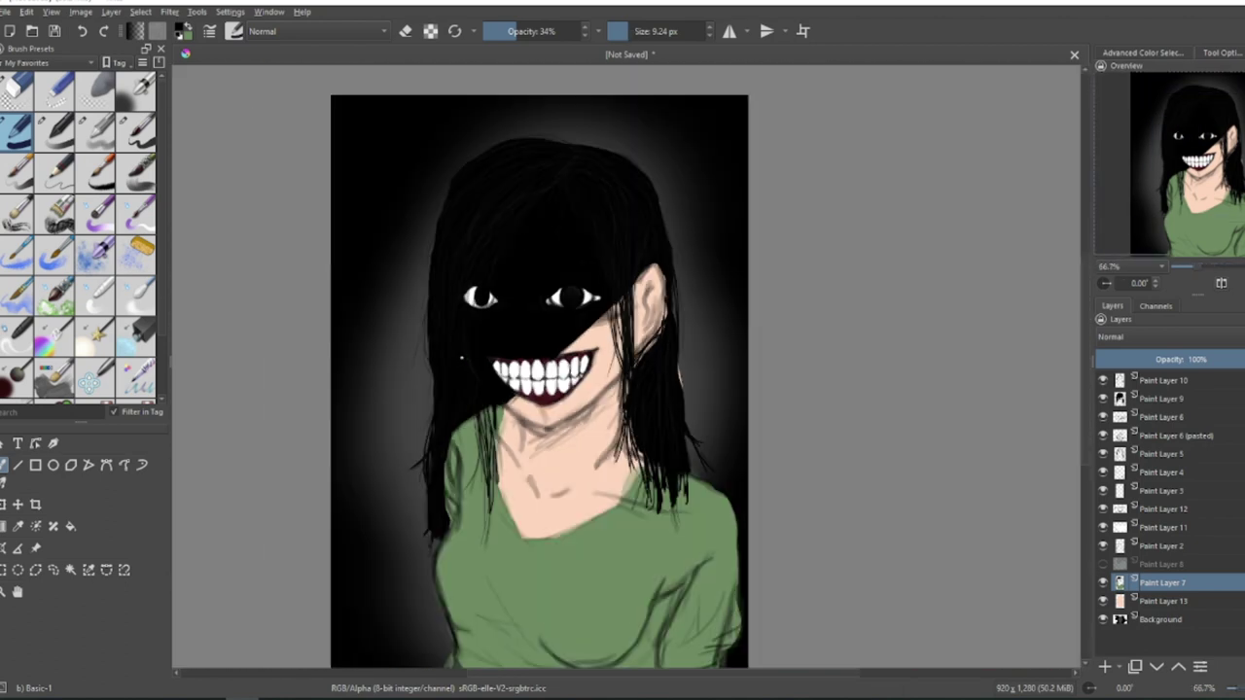
Add a new layer above Paint Layer 7 and choose a darker green based on the sampled shirt colour.
{"action": "key", "text": "Insert"}
{"action": "scroll", "coordinate": [518, 362], "scroll_direction": "down", "scroll_amount": 1}
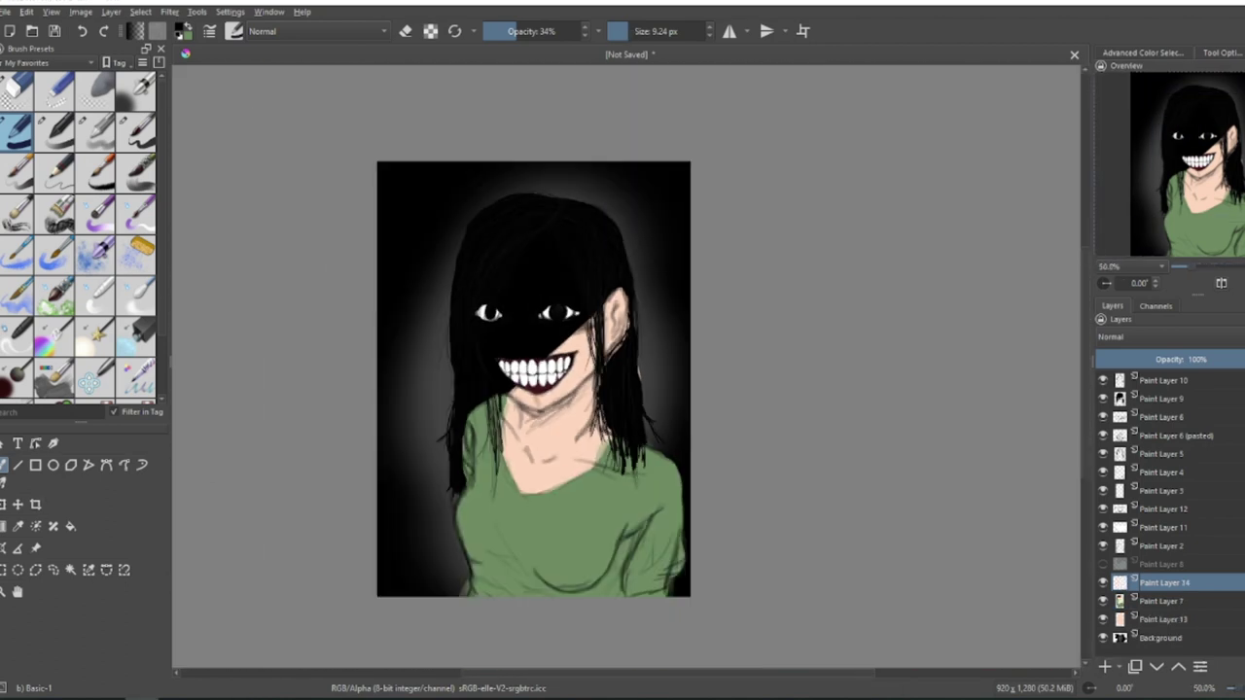
{"action": "left_click", "coordinate": [522, 499], "text": "ctrl"}
{"action": "left_click", "coordinate": [183, 29]}
{"action": "left_click", "coordinate": [560, 255]}
{"action": "left_click", "coordinate": [728, 503]}
Shade the shirt's folds and sleeve edges in darker green with the Basic-4 Flow Opacity brush at 29.14 px.
{"action": "scroll", "coordinate": [516, 585], "scroll_direction": "up", "scroll_amount": 2}
{"action": "left_click", "coordinate": [634, 31]}
{"action": "left_click", "coordinate": [95, 132]}
{"action": "left_click_drag", "start_coordinate": [741, 494], "coordinate": [702, 587]}
{"action": "left_click", "coordinate": [638, 31]}
{"action": "left_click_drag", "start_coordinate": [420, 354], "coordinate": [413, 306]}
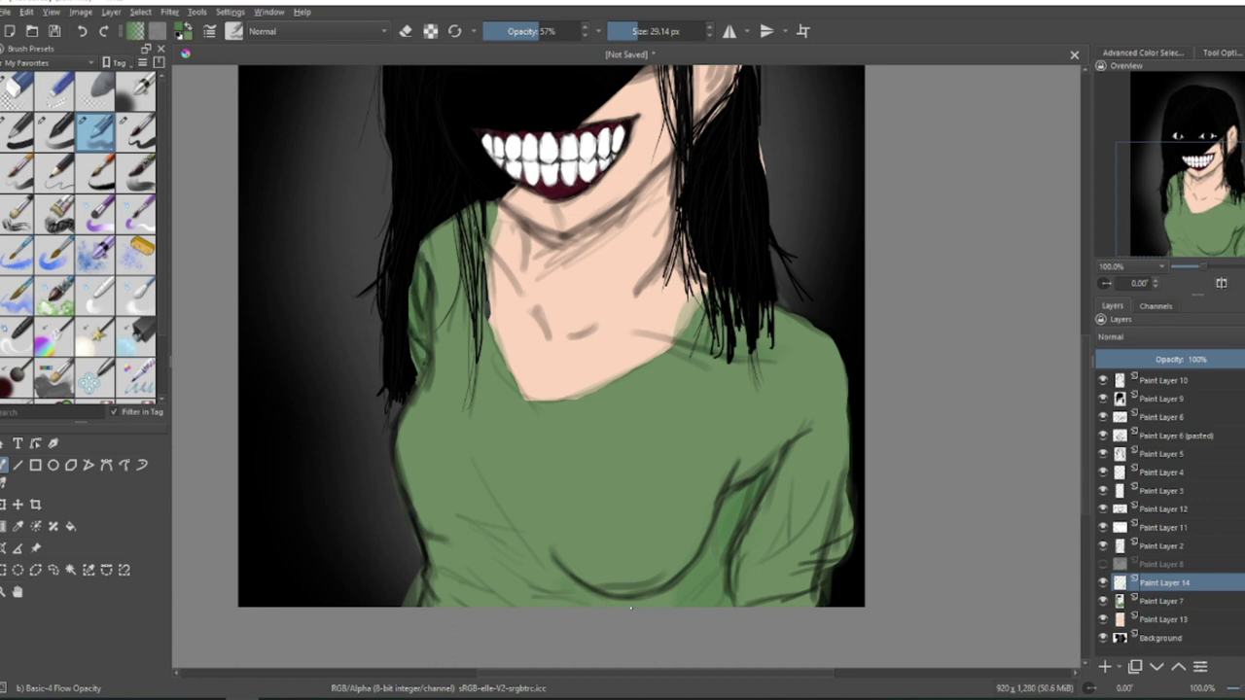
{"action": "left_click_drag", "start_coordinate": [856, 525], "coordinate": [829, 600]}
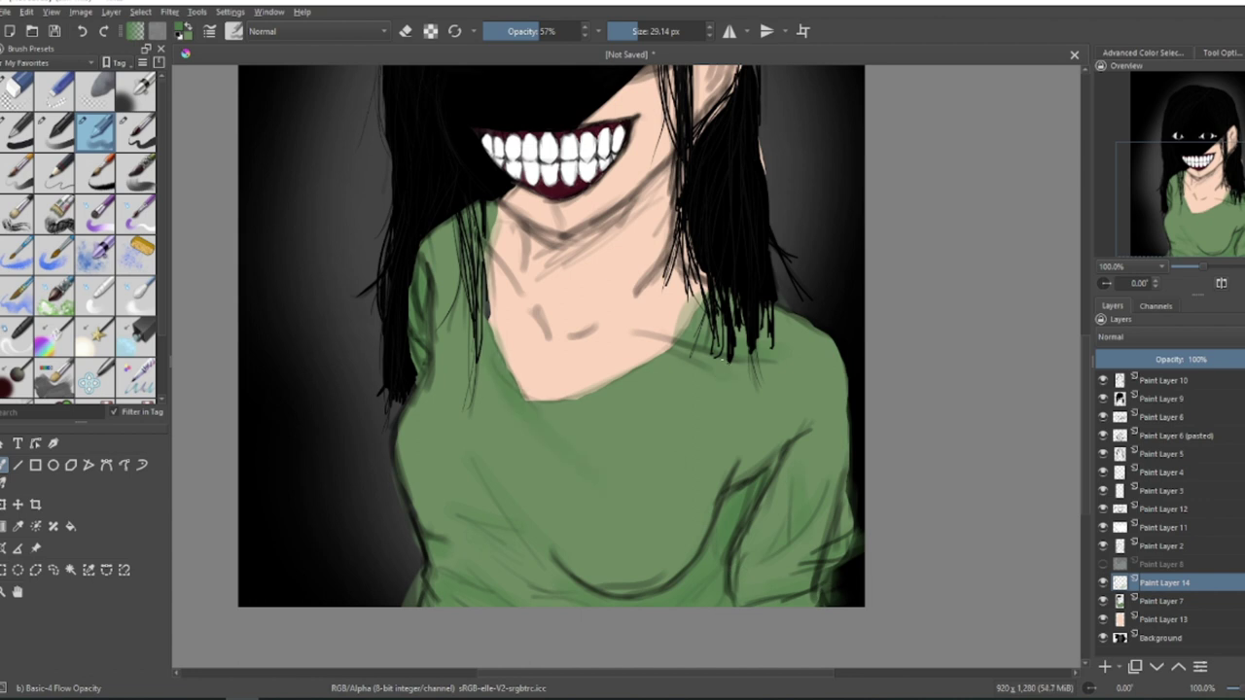
Sample the skin colour, choose a darker skin tone and shade the neck below the jaw with the 29.14 px brush.
{"action": "left_click", "coordinate": [17, 526]}
{"action": "left_click", "coordinate": [560, 287]}
{"action": "left_click", "coordinate": [4, 465]}
{"action": "left_click", "coordinate": [180, 27]}
{"action": "left_click", "coordinate": [544, 281]}
{"action": "left_click", "coordinate": [726, 503]}
{"action": "mouse_move", "coordinate": [547, 256]}
{"action": "left_mouse_down"}
{"action": "mouse_move", "coordinate": [506, 230]}
{"action": "mouse_move", "coordinate": [506, 250]}
{"action": "mouse_move", "coordinate": [570, 261]}
{"action": "mouse_move", "coordinate": [678, 184]}
{"action": "mouse_move", "coordinate": [653, 216]}
{"action": "mouse_move", "coordinate": [525, 274]}
{"action": "mouse_move", "coordinate": [555, 325]}
{"action": "left_mouse_up"}
{"action": "left_click_drag", "start_coordinate": [662, 331], "coordinate": [572, 329]}
{"action": "left_click_drag", "start_coordinate": [504, 313], "coordinate": [555, 386]}
{"action": "left_click_drag", "start_coordinate": [694, 245], "coordinate": [694, 277]}
{"action": "scroll", "coordinate": [505, 444], "scroll_direction": "down", "scroll_amount": 2}
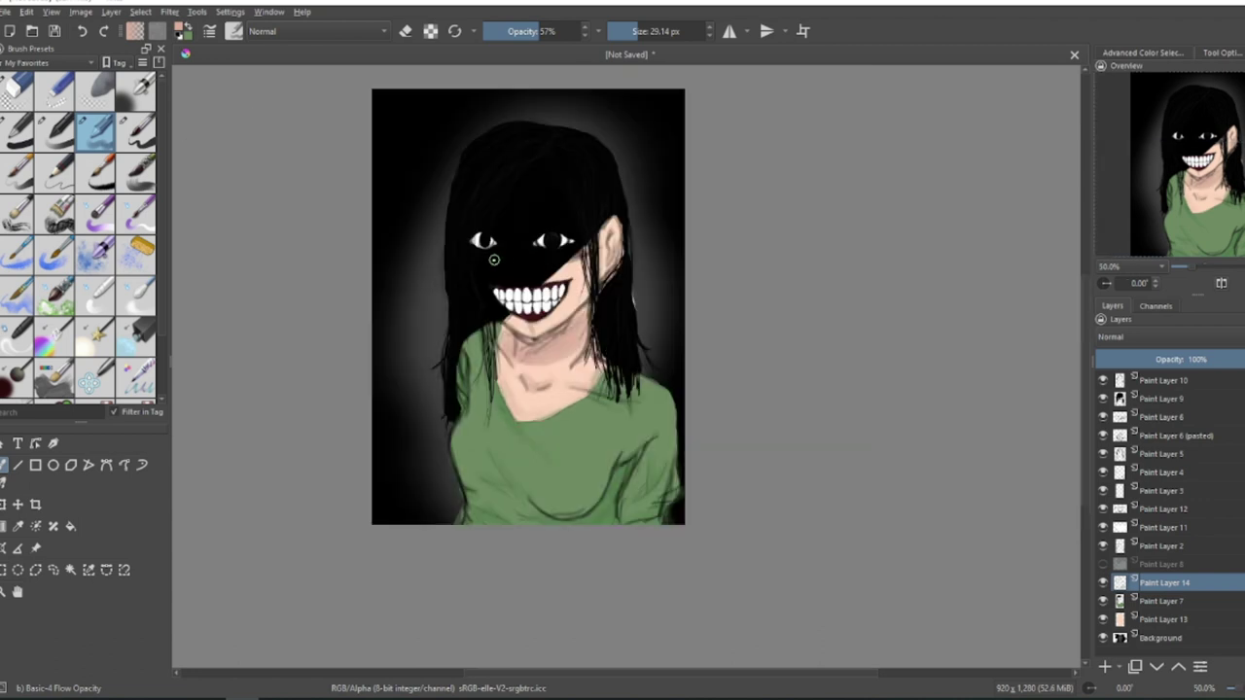
Extend the darker skin shading along the face, neck and upper chest.
{"action": "scroll", "coordinate": [522, 241], "scroll_direction": "up", "scroll_amount": 3}
{"action": "left_click_drag", "start_coordinate": [794, 226], "coordinate": [694, 445]}
{"action": "left_click_drag", "start_coordinate": [589, 356], "coordinate": [687, 283]}
{"action": "mouse_move", "coordinate": [475, 467]}
{"action": "left_mouse_down"}
{"action": "mouse_move", "coordinate": [489, 508]}
{"action": "mouse_move", "coordinate": [656, 512]}
{"action": "left_mouse_up"}
{"action": "scroll", "coordinate": [589, 382], "scroll_direction": "down", "scroll_amount": 3}
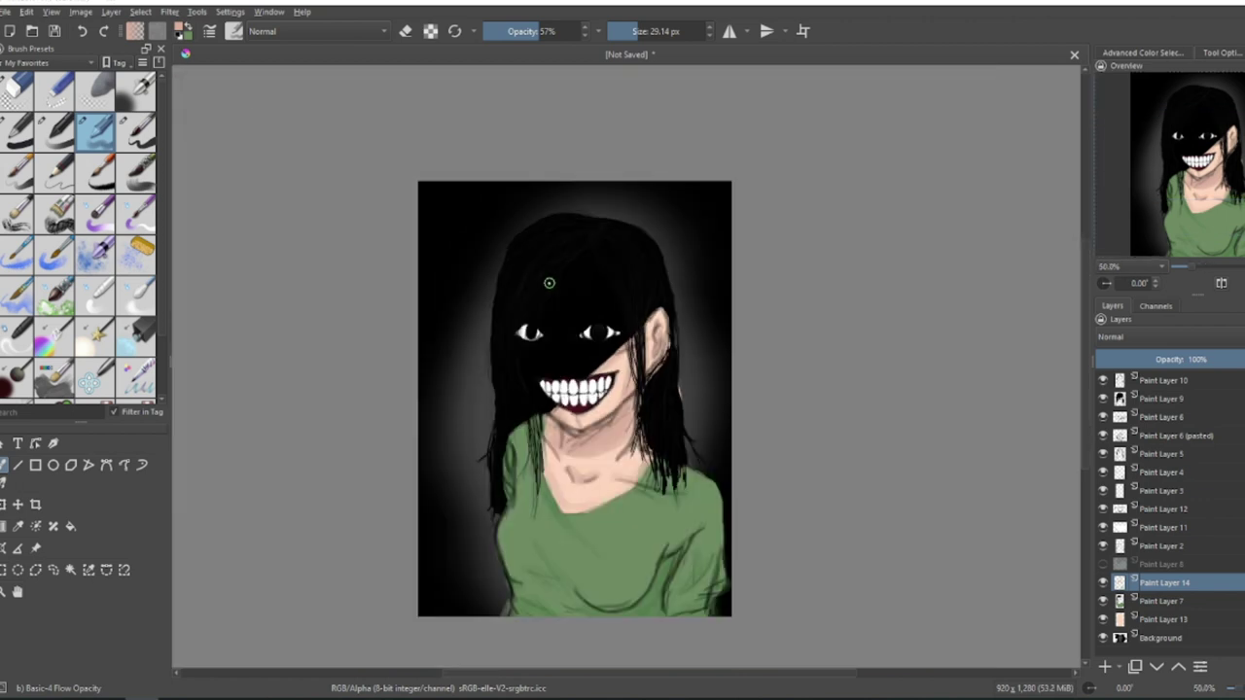
Add a new layer above Paint Layer 10 and choose the Basic-1 brush with black.
{"action": "scroll", "coordinate": [571, 377], "scroll_direction": "up", "scroll_amount": 4}
{"action": "scroll", "coordinate": [501, 453], "scroll_direction": "up", "scroll_amount": 1}
{"action": "left_click", "coordinate": [1163, 381]}
{"action": "left_click", "coordinate": [1105, 667]}
{"action": "scroll", "coordinate": [633, 364], "scroll_direction": "down", "scroll_amount": 5}
{"action": "left_click", "coordinate": [17, 132]}
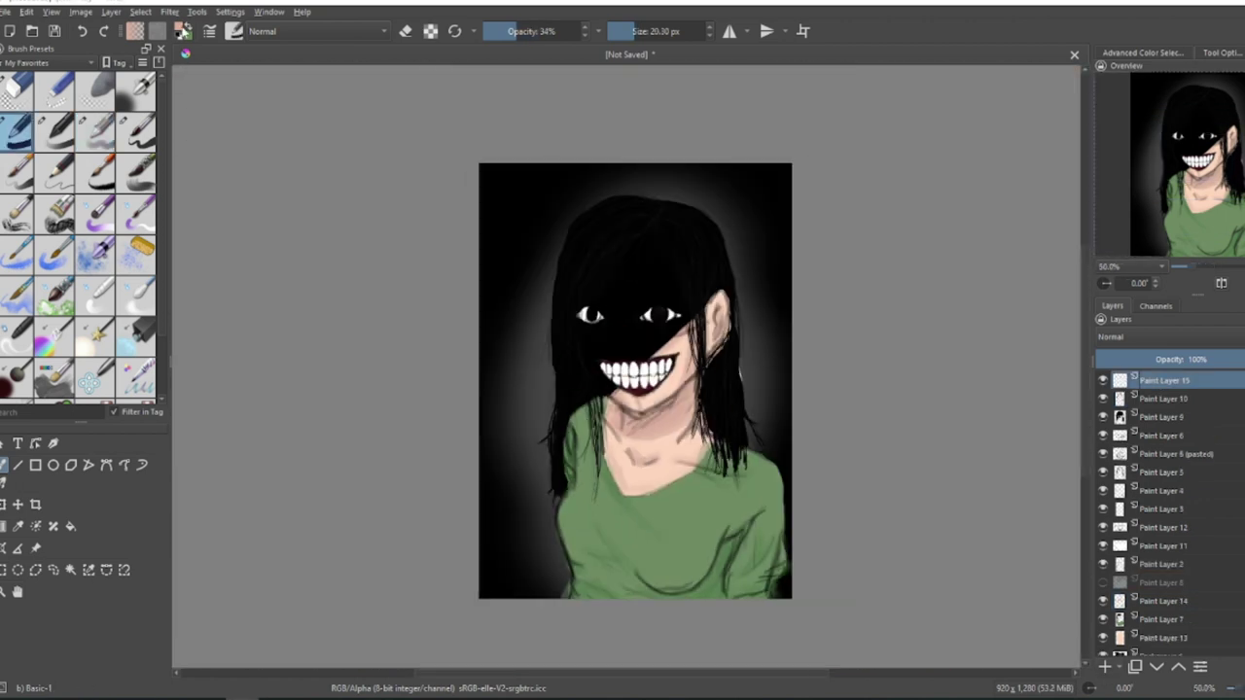
{"action": "right_click", "coordinate": [648, 344]}
{"action": "left_click", "coordinate": [648, 284]}
Cover the whole canvas with black at 1000 px and 100% brush opacity, and reduce the layer's opacity to 75%.
{"action": "left_click_drag", "start_coordinate": [637, 31], "coordinate": [710, 31]}
{"action": "mouse_move", "coordinate": [557, 218]}
{"action": "left_mouse_down"}
{"action": "mouse_move", "coordinate": [688, 282]}
{"action": "mouse_move", "coordinate": [775, 477]}
{"action": "mouse_move", "coordinate": [659, 326]}
{"action": "mouse_move", "coordinate": [813, 256]}
{"action": "left_mouse_up"}
{"action": "left_click", "coordinate": [580, 31]}
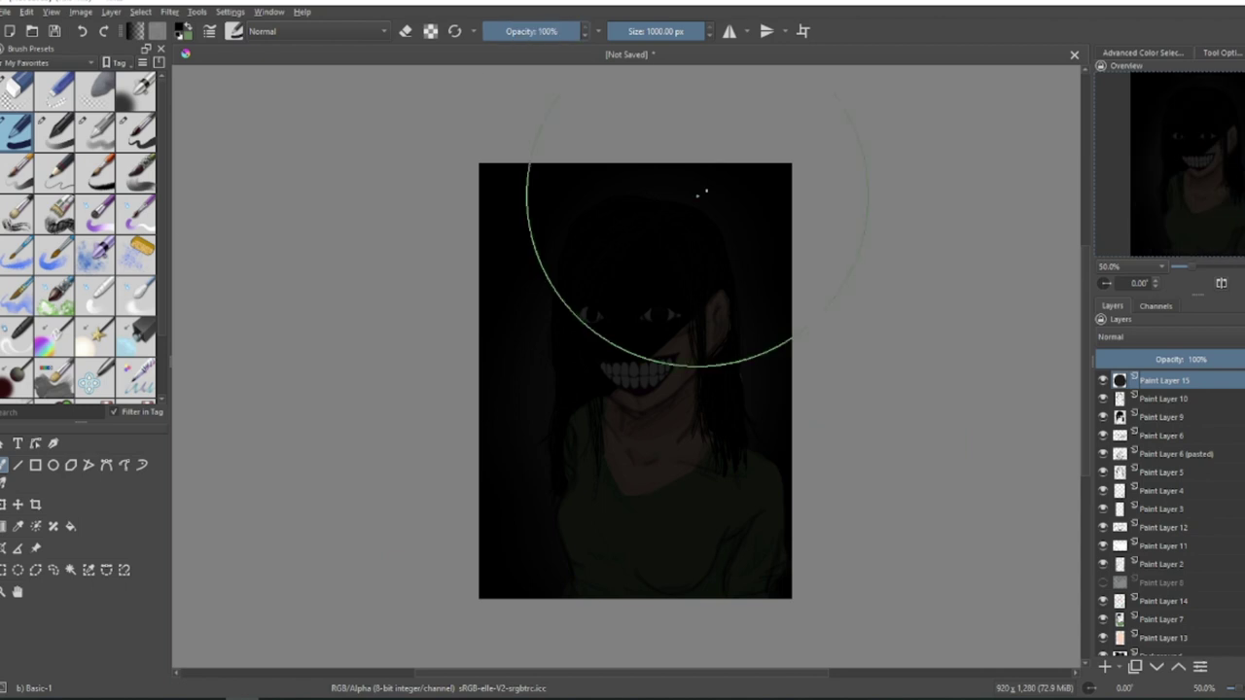
{"action": "left_click_drag", "start_coordinate": [697, 194], "coordinate": [642, 438]}
{"action": "left_click", "coordinate": [1222, 359]}
Erase highlights out of the dark overlay across the teeth with a small hard eraser.
{"action": "left_click", "coordinate": [15, 91]}
{"action": "left_click_drag", "start_coordinate": [631, 37], "coordinate": [625, 33]}
{"action": "scroll", "coordinate": [630, 344], "scroll_direction": "up", "scroll_amount": 6}
{"action": "left_click_drag", "start_coordinate": [617, 331], "coordinate": [593, 394]}
{"action": "left_click_drag", "start_coordinate": [557, 341], "coordinate": [527, 372]}
{"action": "left_click_drag", "start_coordinate": [499, 350], "coordinate": [463, 360]}
{"action": "scroll", "coordinate": [506, 391], "scroll_direction": "down", "scroll_amount": 5}
{"action": "scroll", "coordinate": [535, 374], "scroll_direction": "up", "scroll_amount": 6}
{"action": "left_click_drag", "start_coordinate": [345, 410], "coordinate": [498, 434]}
Erase bright rims on the upper left teeth from the overlay with Eraser Soft at 3.65 px.
{"action": "scroll", "coordinate": [518, 316], "scroll_direction": "down", "scroll_amount": 3}
{"action": "scroll", "coordinate": [462, 394], "scroll_direction": "up", "scroll_amount": 2}
{"action": "left_click", "coordinate": [95, 90]}
{"action": "left_click", "coordinate": [623, 32]}
{"action": "left_click_drag", "start_coordinate": [511, 348], "coordinate": [523, 313]}
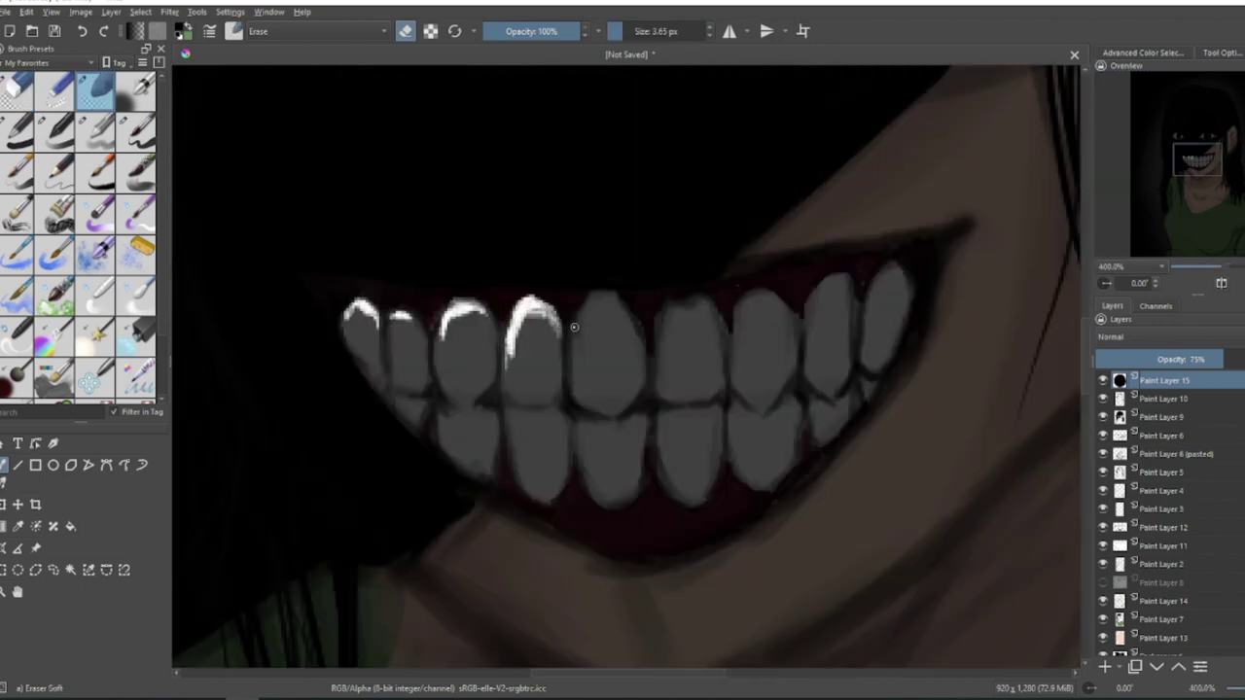
{"action": "scroll", "coordinate": [529, 342], "scroll_direction": "up", "scroll_amount": 4}
{"action": "scroll", "coordinate": [442, 297], "scroll_direction": "down", "scroll_amount": 10}
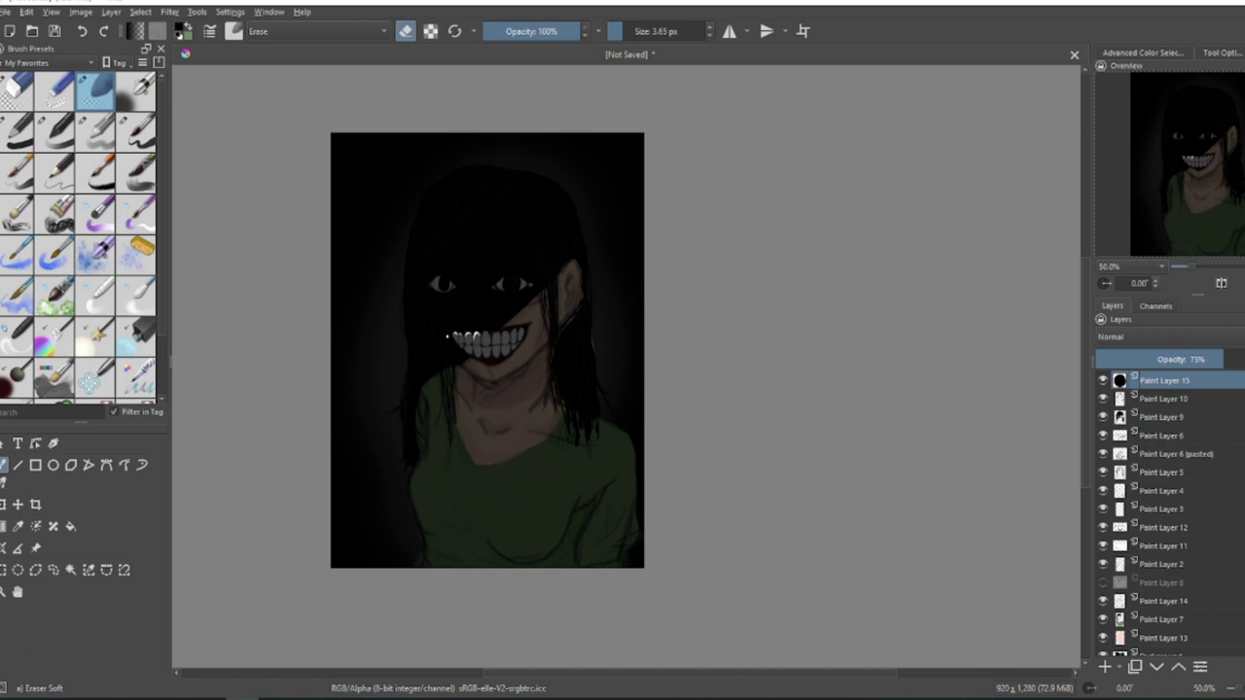
Erase the overlay from the whites of the right eye and reduce the overlay layer's opacity to 60%.
{"action": "scroll", "coordinate": [494, 283], "scroll_direction": "up", "scroll_amount": 8}
{"action": "mouse_move", "coordinate": [646, 234]}
{"action": "left_mouse_down"}
{"action": "mouse_move", "coordinate": [506, 345]}
{"action": "mouse_move", "coordinate": [572, 379]}
{"action": "mouse_move", "coordinate": [604, 324]}
{"action": "mouse_move", "coordinate": [574, 311]}
{"action": "left_mouse_up"}
{"action": "mouse_move", "coordinate": [923, 374]}
{"action": "left_mouse_down"}
{"action": "mouse_move", "coordinate": [897, 436]}
{"action": "mouse_move", "coordinate": [856, 450]}
{"action": "mouse_move", "coordinate": [961, 391]}
{"action": "mouse_move", "coordinate": [951, 311]}
{"action": "left_mouse_up"}
{"action": "scroll", "coordinate": [950, 311], "scroll_direction": "down", "scroll_amount": 6}
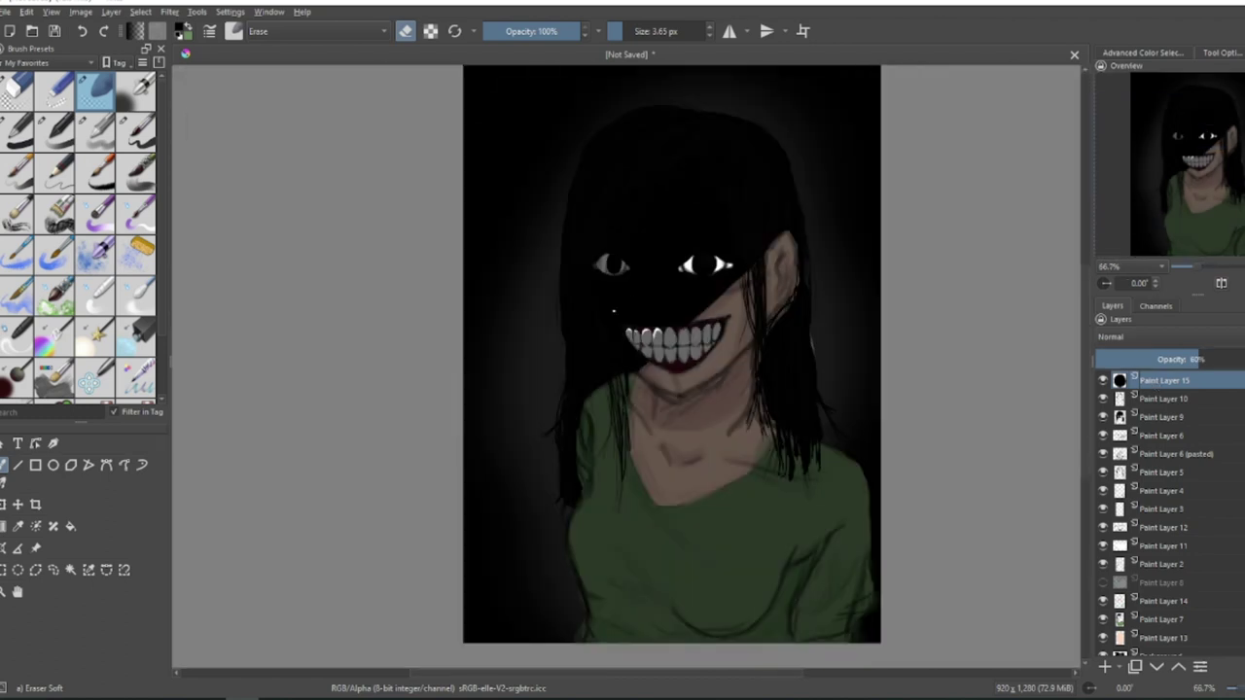
Enlarge Eraser Soft to 53.86 px and lighten the overlay across the top of the hair.
{"action": "left_click", "coordinate": [628, 35]}
{"action": "left_click", "coordinate": [657, 33]}
{"action": "left_click_drag", "start_coordinate": [635, 178], "coordinate": [612, 213]}
{"action": "left_click", "coordinate": [644, 33]}
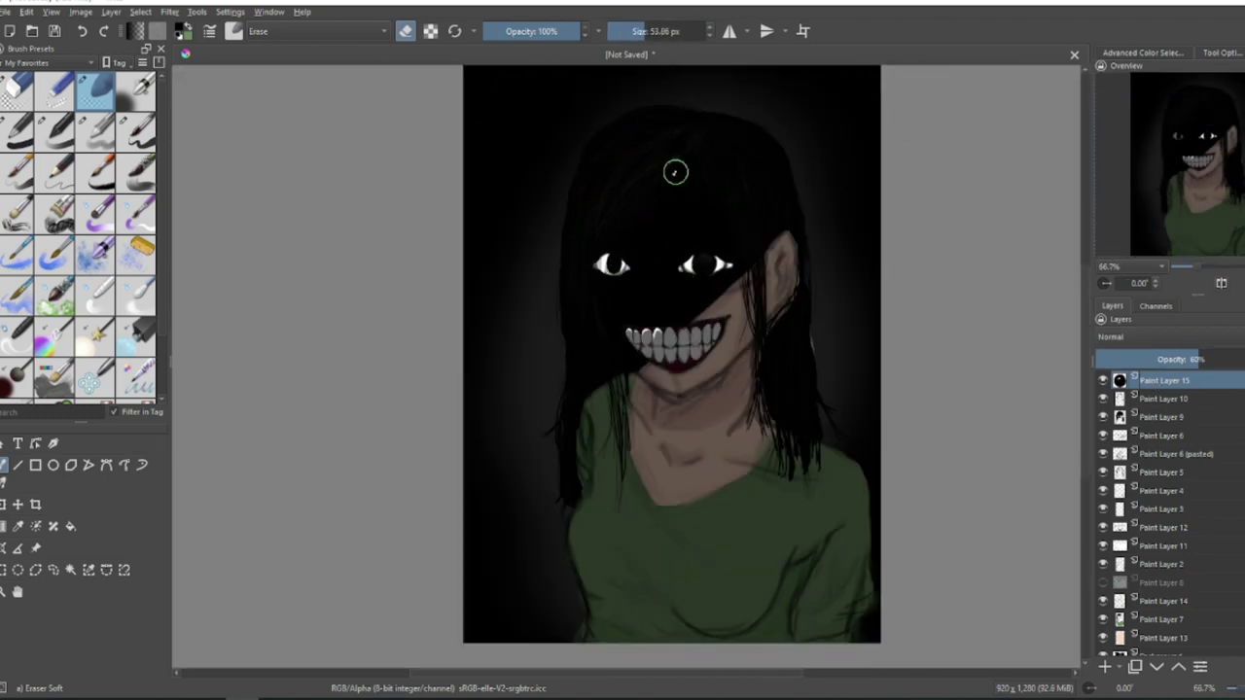
Erase the overlay softly along the shirt's left edge and over the left teeth to suggest side lighting.
{"action": "mouse_move", "coordinate": [584, 360]}
{"action": "left_mouse_down"}
{"action": "mouse_move", "coordinate": [570, 412]}
{"action": "mouse_move", "coordinate": [621, 330]}
{"action": "left_mouse_up"}
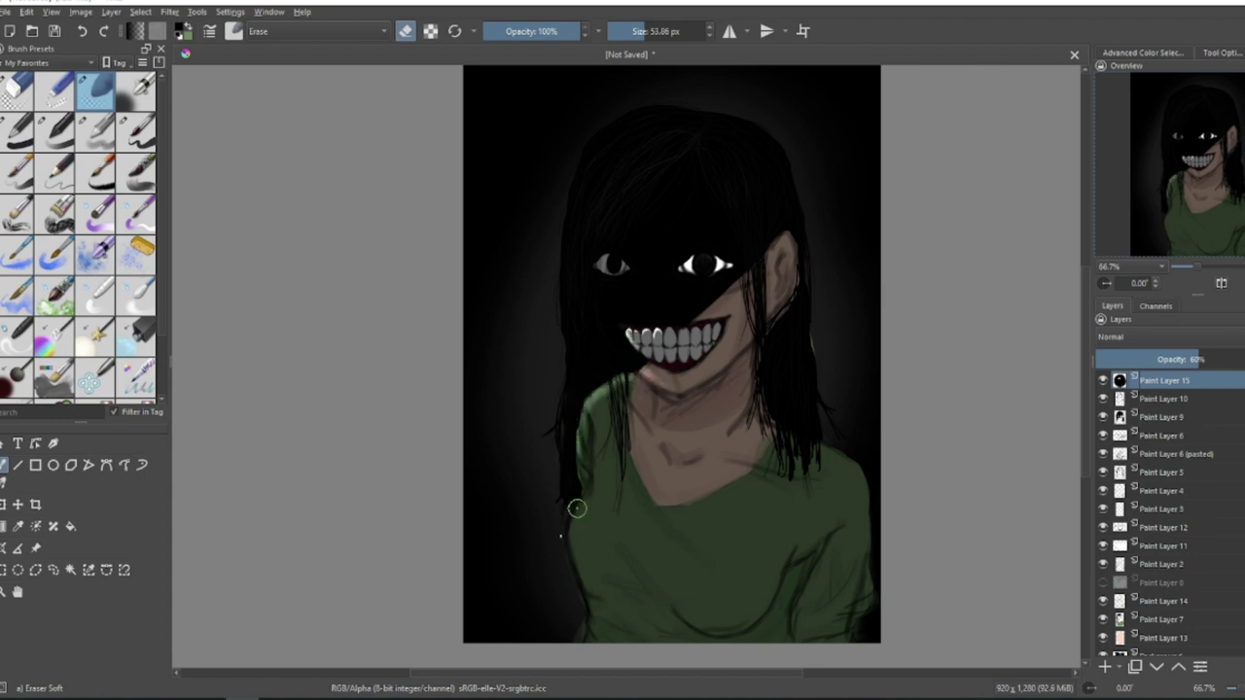
{"action": "left_click_drag", "start_coordinate": [577, 507], "coordinate": [582, 598]}
{"action": "left_click_drag", "start_coordinate": [650, 328], "coordinate": [664, 311]}
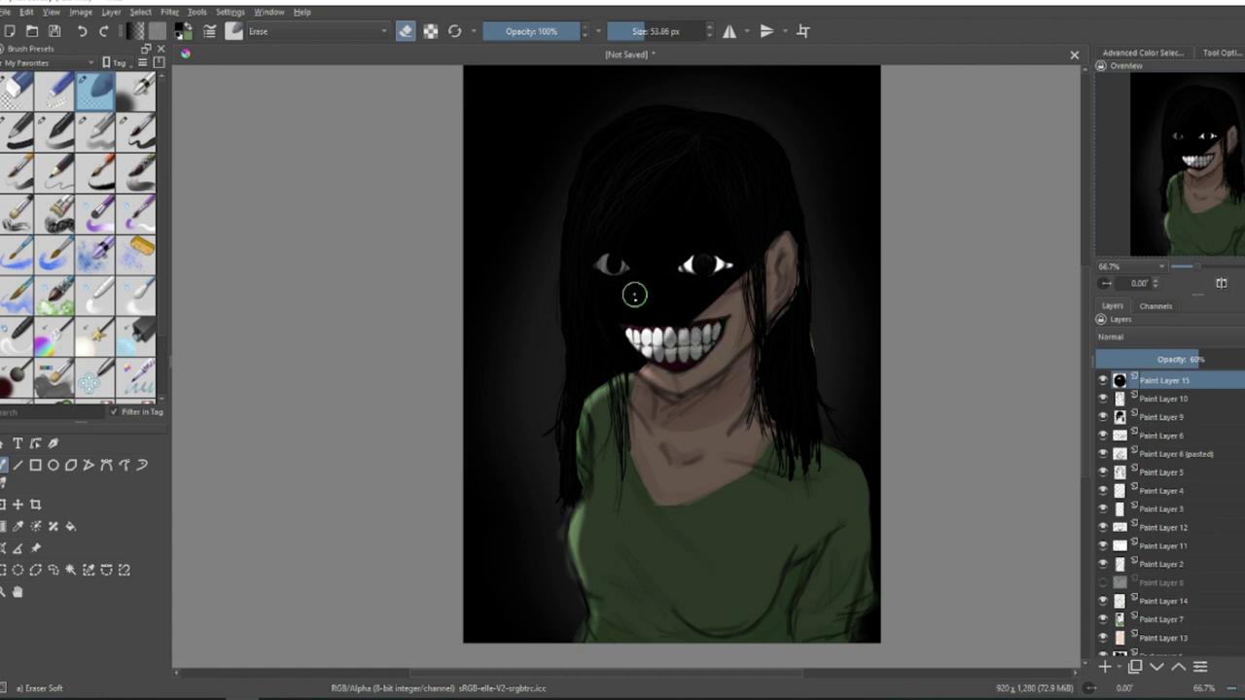
Paint the left eye out in black on Paint Layer 9 with the Basic-1 brush at 50.92 px.
{"action": "left_click", "coordinate": [1157, 417]}
{"action": "left_click", "coordinate": [20, 133]}
{"action": "left_click_drag", "start_coordinate": [597, 264], "coordinate": [627, 264]}
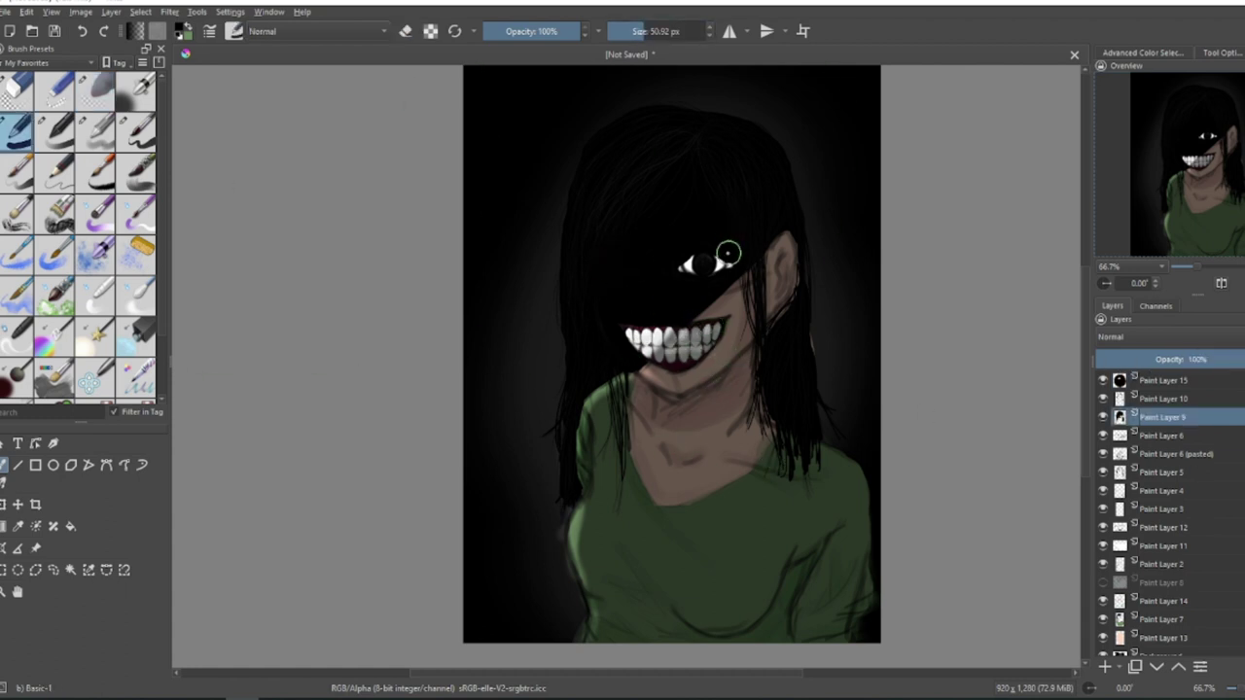
Paint black over the erased spill beside the shirt's left edge on Paint Layer 15 with Basic-1 at 50.92 px.
{"action": "scroll", "coordinate": [663, 494], "scroll_direction": "up", "scroll_amount": 1}
{"action": "left_click", "coordinate": [1164, 380]}
{"action": "left_click", "coordinate": [18, 91]}
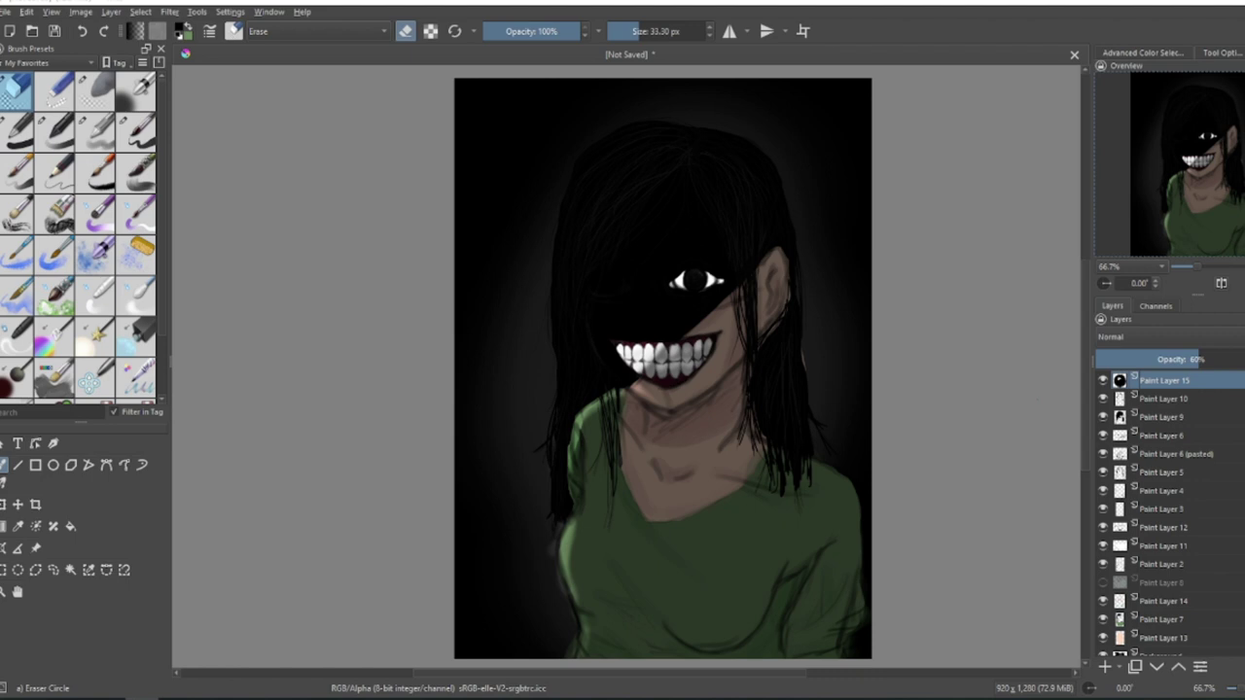
{"action": "key", "text": "e"}
{"action": "scroll", "coordinate": [509, 645], "scroll_direction": "up", "scroll_amount": 5}
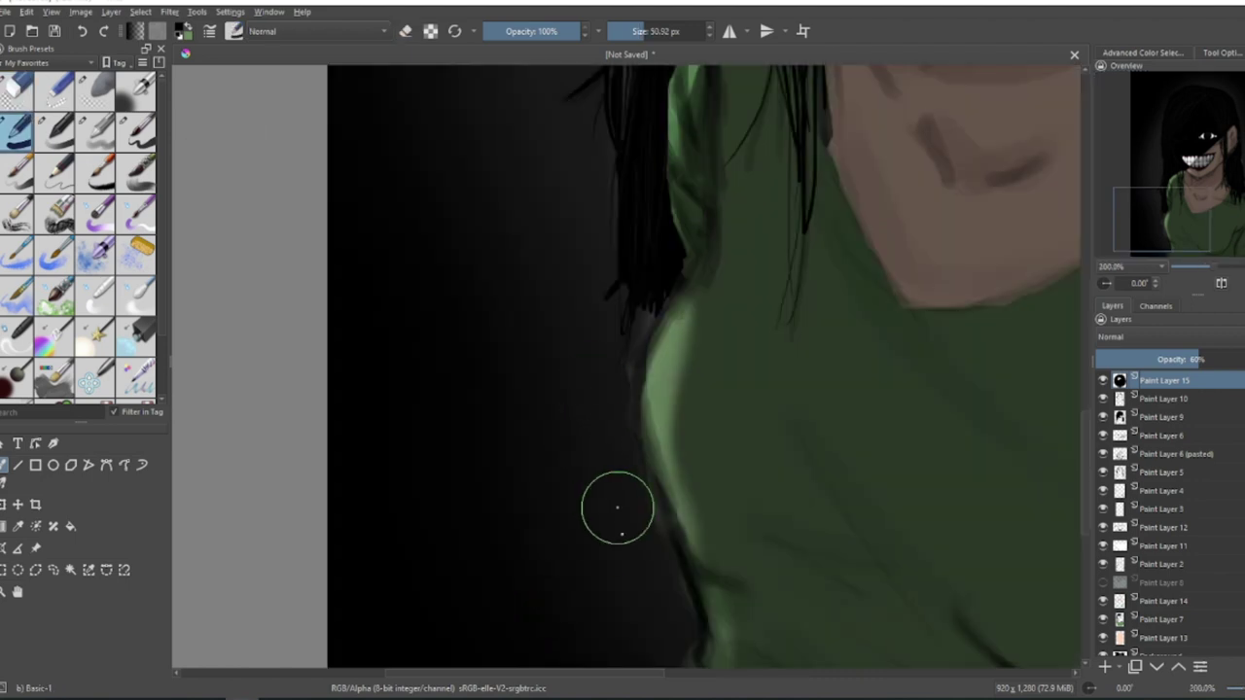
{"action": "scroll", "coordinate": [617, 473], "scroll_direction": "down", "scroll_amount": 5}
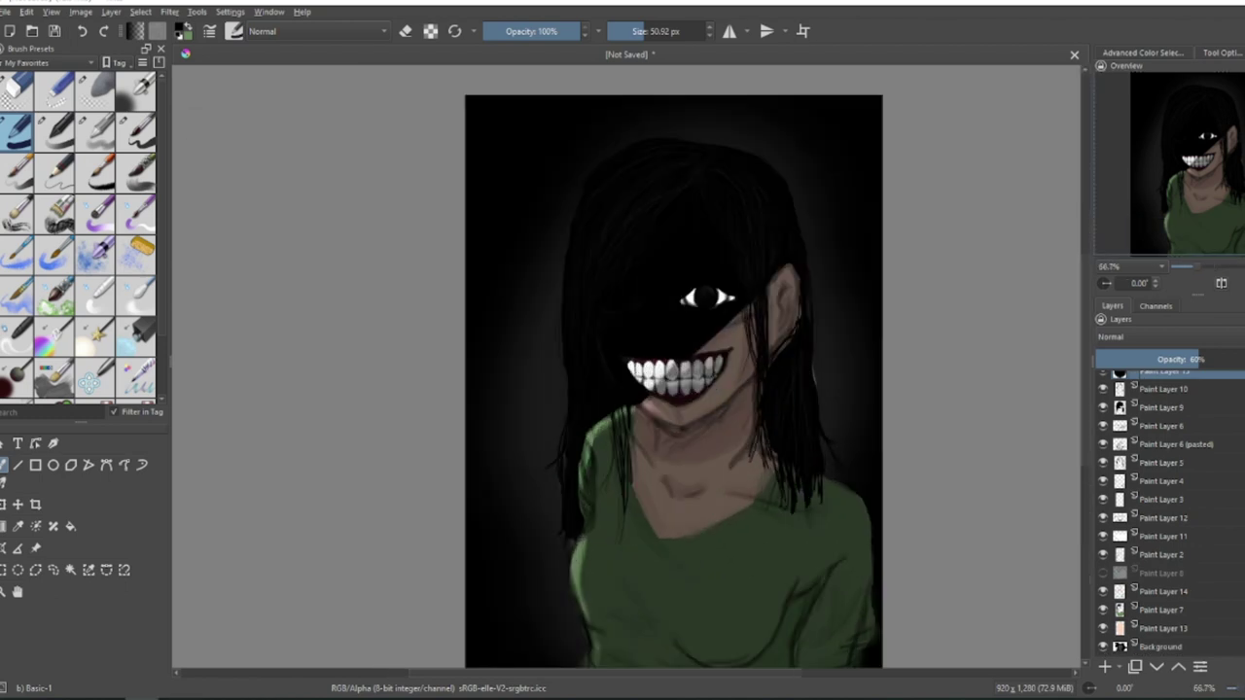
{"action": "scroll", "coordinate": [565, 346], "scroll_direction": "down", "scroll_amount": 1}
{"action": "scroll", "coordinate": [675, 361], "scroll_direction": "up", "scroll_amount": 1}
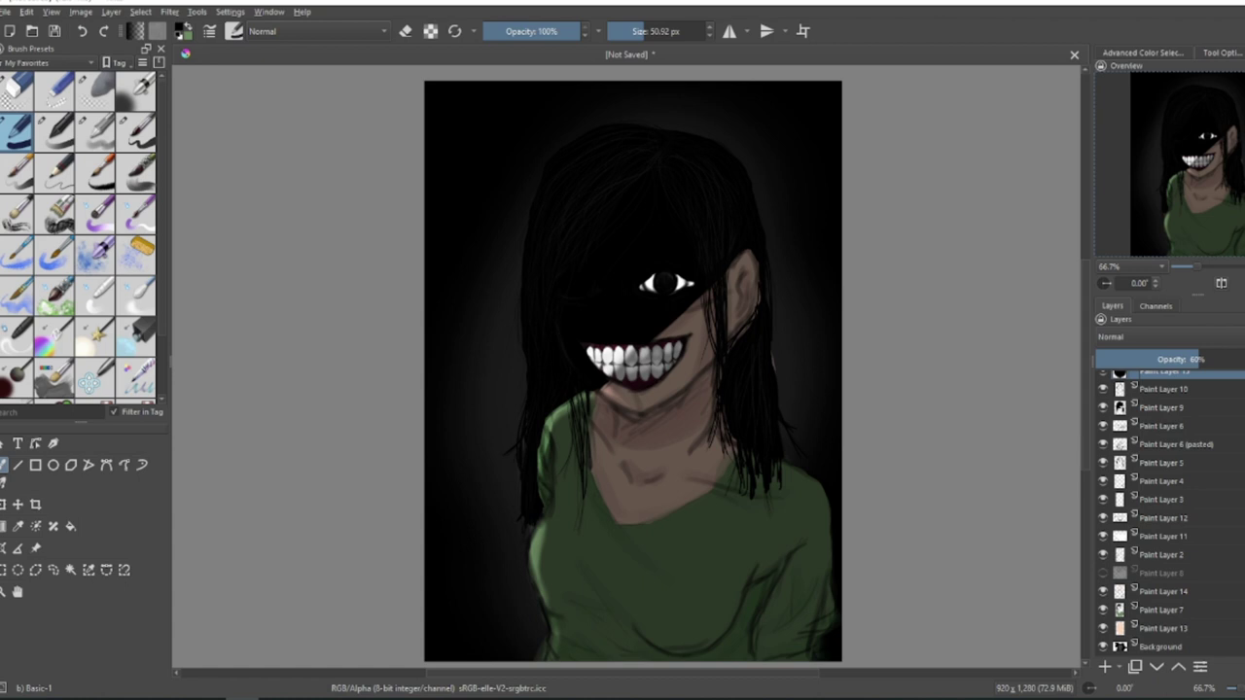
Touch up the gums around the teeth in maroon on Paint Layer 12 with the Basic-5 Size brush at 4.17 px.
{"action": "scroll", "coordinate": [566, 323], "scroll_direction": "up", "scroll_amount": 5}
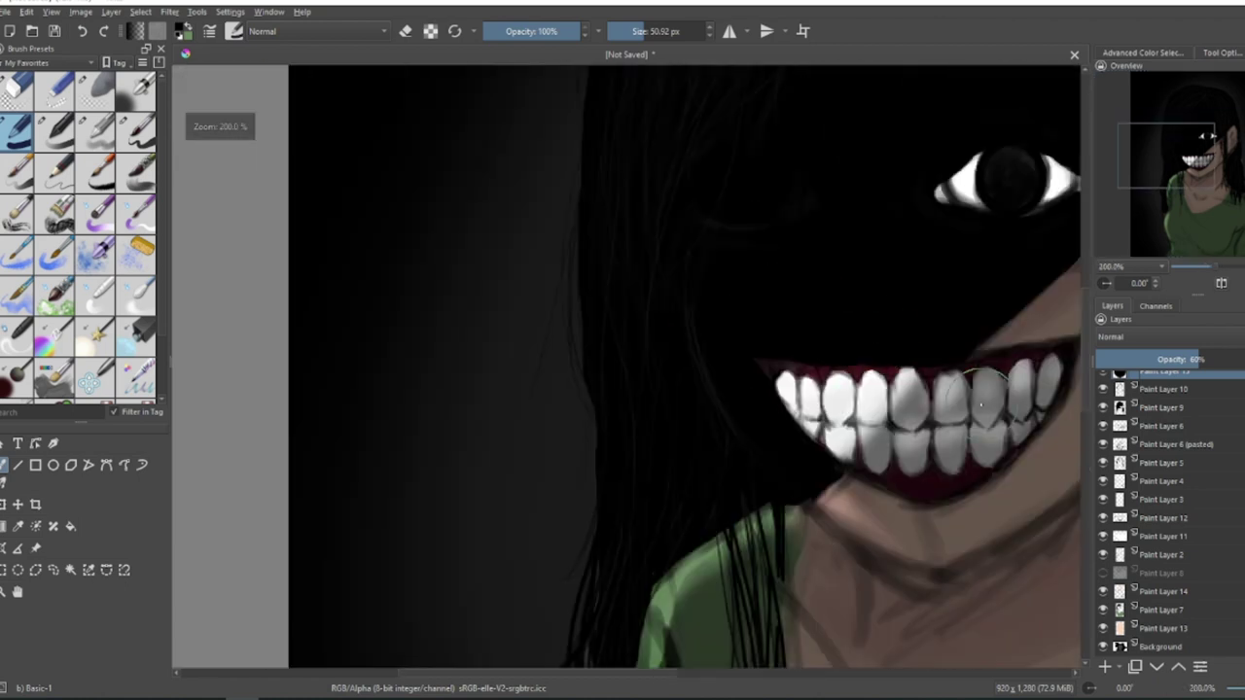
{"action": "left_click", "coordinate": [1163, 464]}
{"action": "left_click", "coordinate": [1133, 445]}
{"action": "left_click", "coordinate": [1140, 519]}
{"action": "left_click", "coordinate": [95, 132]}
{"action": "left_click", "coordinate": [136, 132]}
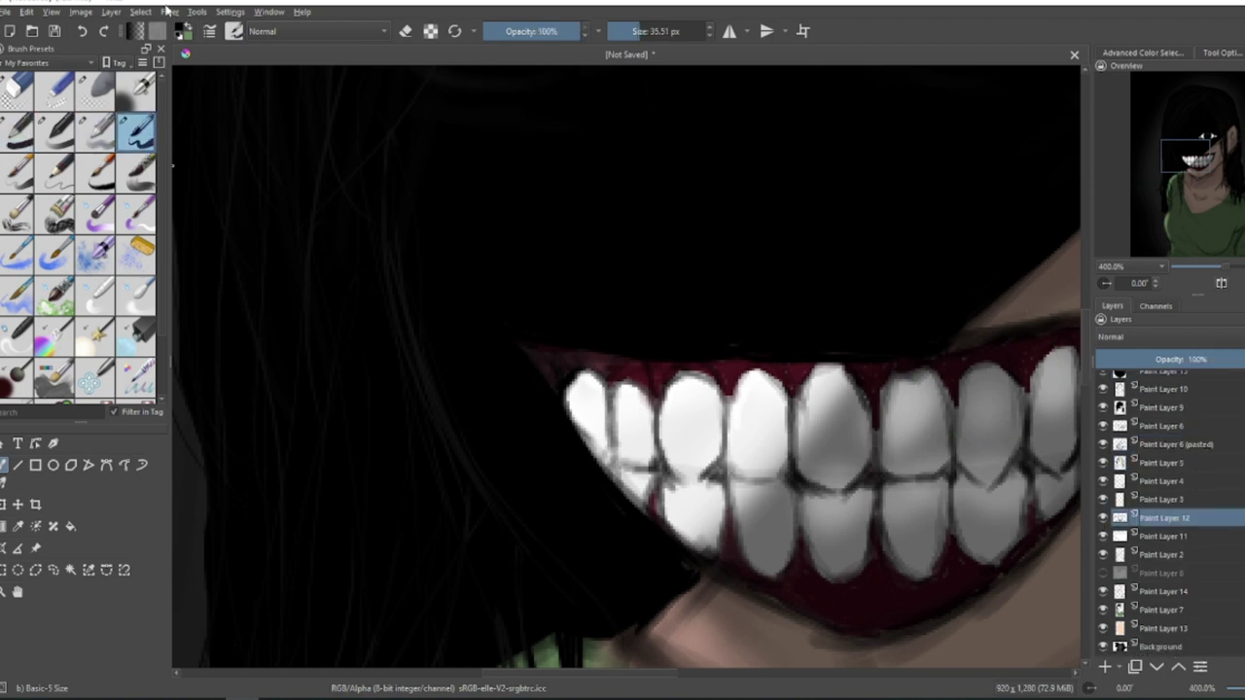
{"action": "left_click", "coordinate": [180, 28]}
{"action": "left_click", "coordinate": [559, 218]}
{"action": "left_click_drag", "start_coordinate": [558, 229], "coordinate": [567, 238]}
{"action": "left_click", "coordinate": [724, 502]}
{"action": "left_click", "coordinate": [623, 32]}
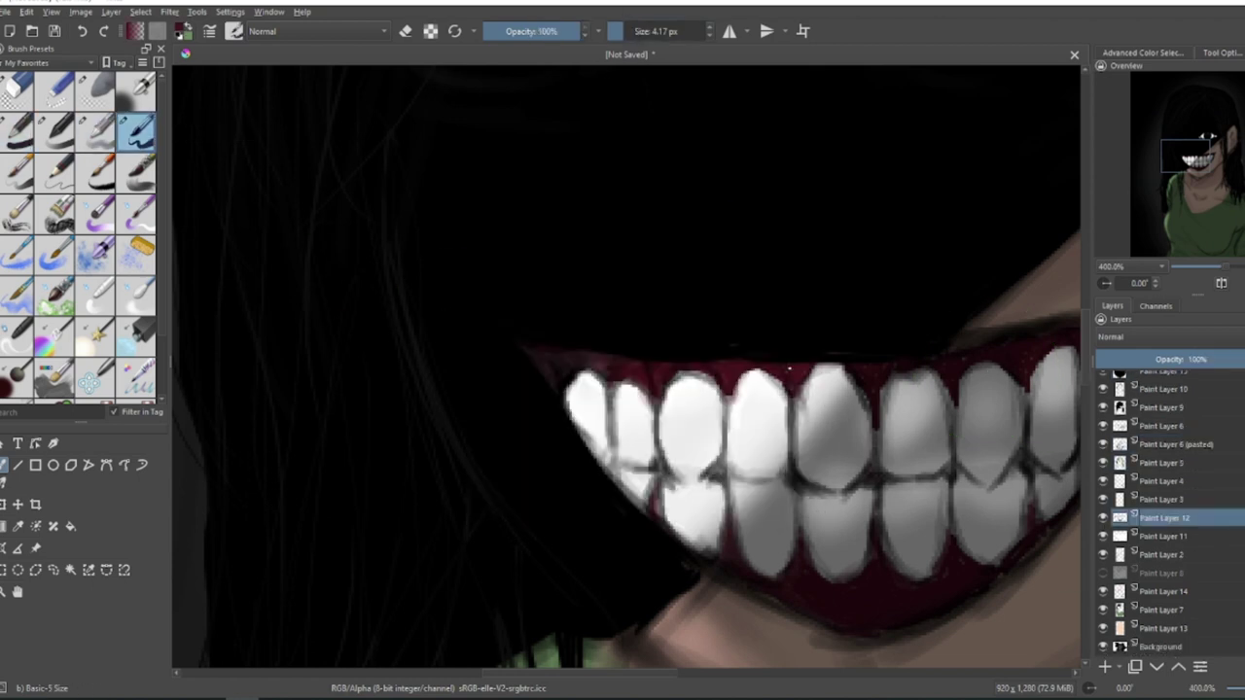
{"action": "left_click_drag", "start_coordinate": [825, 639], "coordinate": [721, 579]}
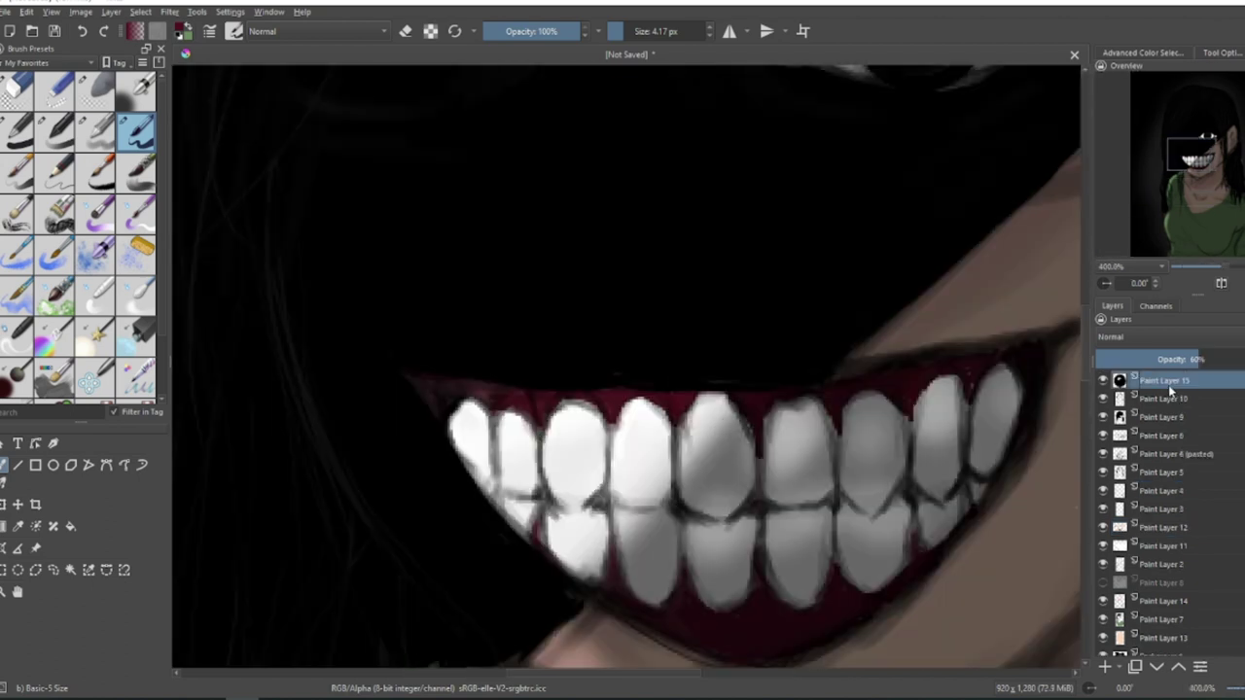
Darken the gums and mouth corner on Paint Layer 15 with black, using Basic-4 Flow Opacity at 57% and 12.30 px.
{"action": "left_click", "coordinate": [531, 31]}
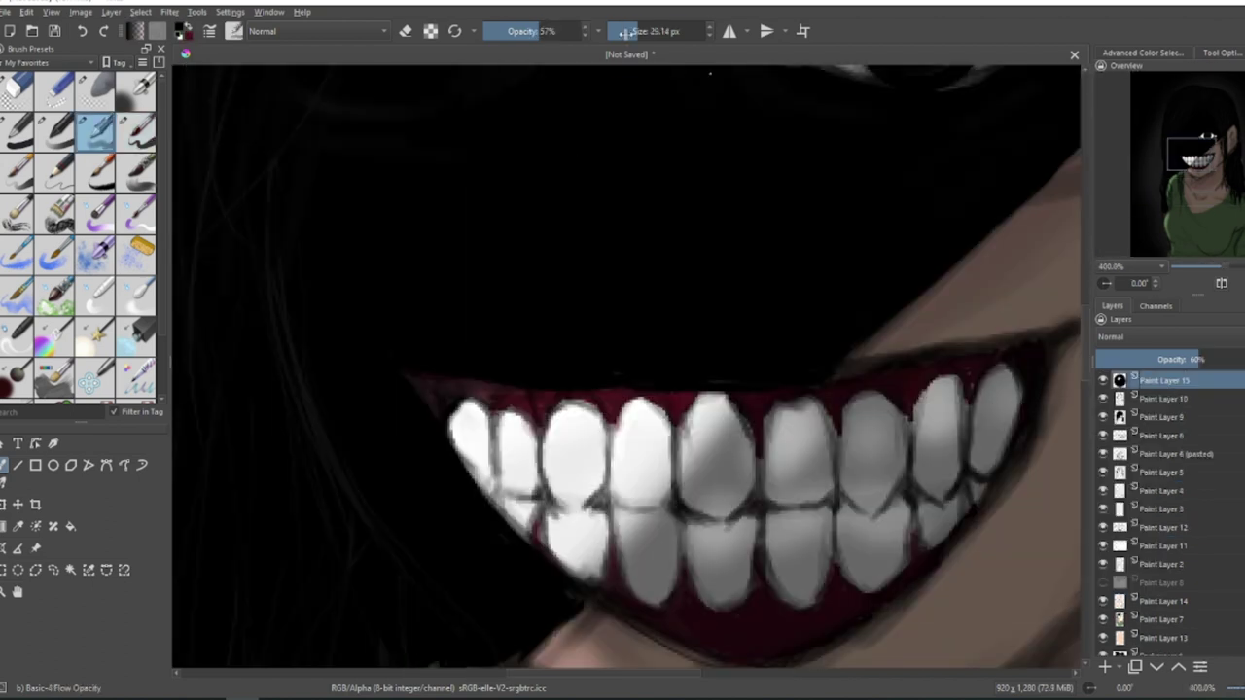
{"action": "left_click", "coordinate": [623, 31]}
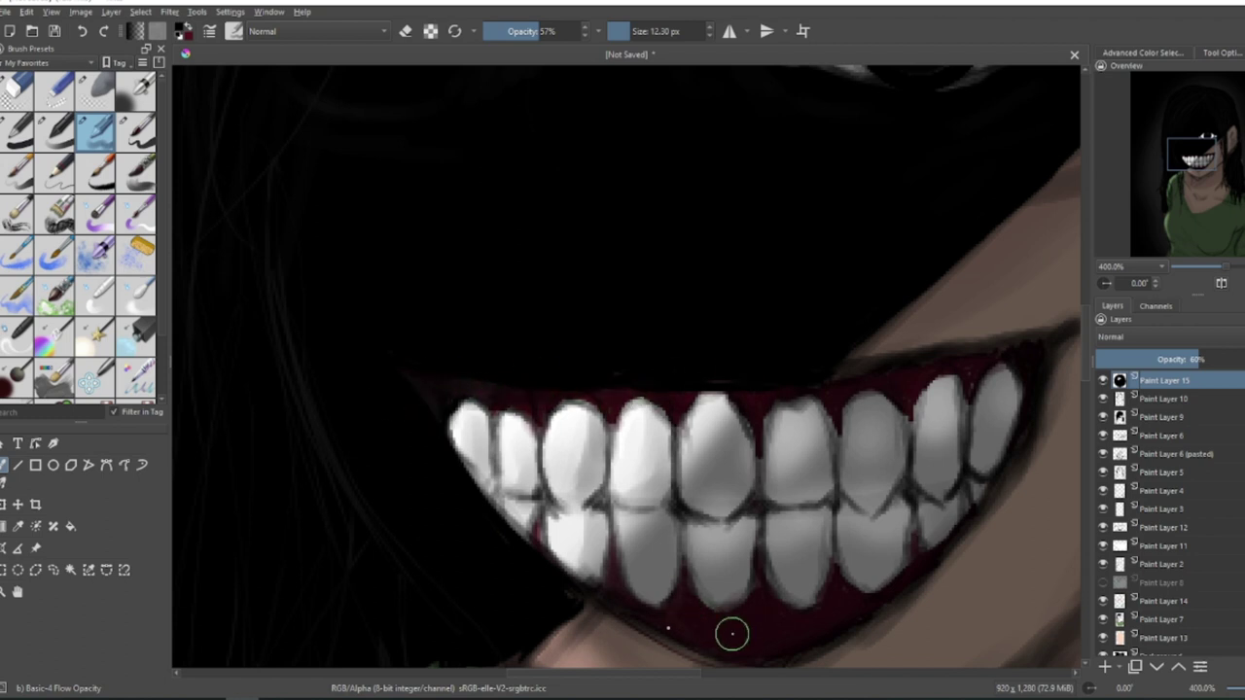
{"action": "scroll", "coordinate": [597, 337], "scroll_direction": "down", "scroll_amount": 5}
{"action": "scroll", "coordinate": [594, 341], "scroll_direction": "up", "scroll_amount": 4}
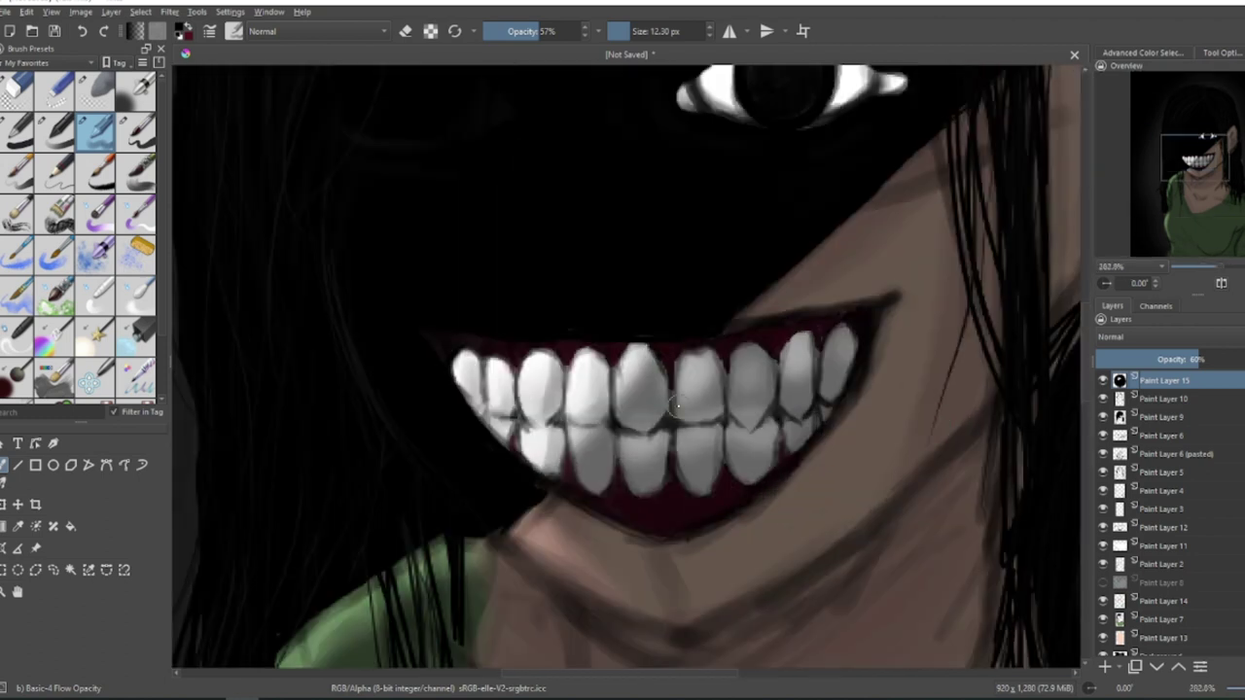
{"action": "scroll", "coordinate": [584, 457], "scroll_direction": "down", "scroll_amount": 3}
{"action": "scroll", "coordinate": [616, 337], "scroll_direction": "up", "scroll_amount": 3}
Darken the visible eye's iris with black using the Basic-1 brush at 21.90 px, and select Paint Layer 9.
{"action": "left_click", "coordinate": [13, 142]}
{"action": "left_click", "coordinate": [634, 32]}
{"action": "left_click_drag", "start_coordinate": [626, 348], "coordinate": [642, 387]}
{"action": "left_click", "coordinate": [1172, 418]}
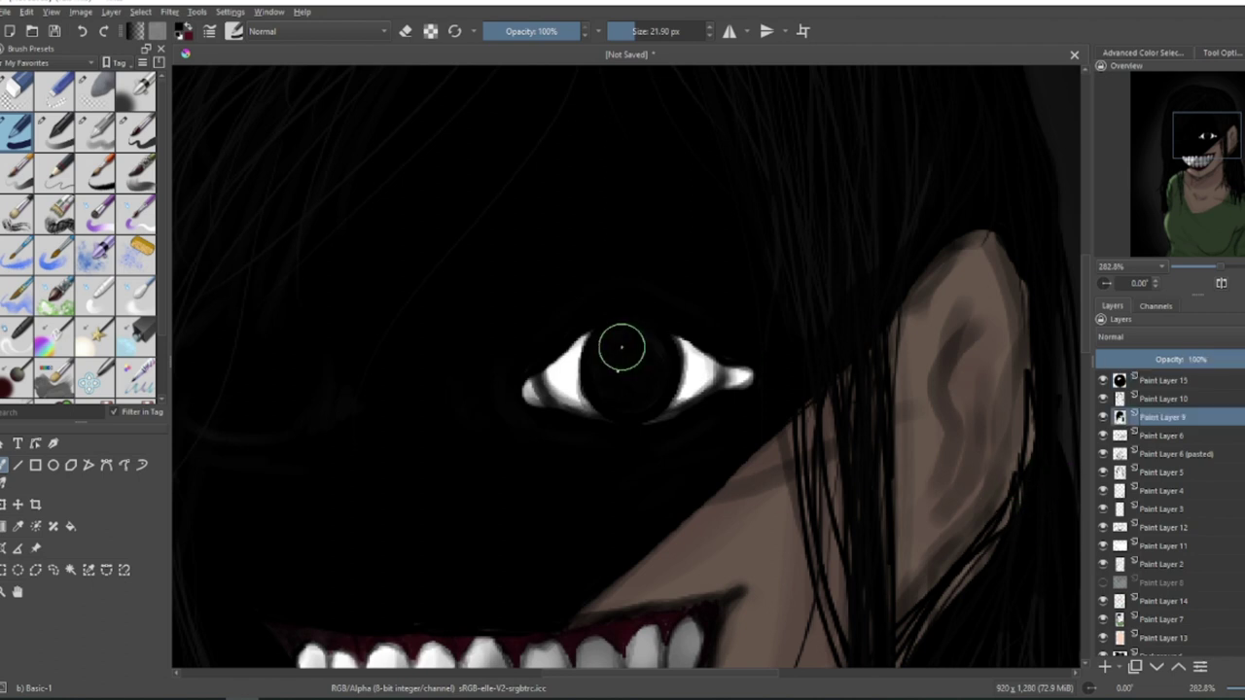
Add a new layer above Paint Layer 15 and draw fine white glints on the eyes with Basic-5 Size at 0.76 px.
{"action": "left_click", "coordinate": [1165, 381]}
{"action": "left_click", "coordinate": [1105, 667]}
{"action": "right_click", "coordinate": [646, 340]}
{"action": "left_click", "coordinate": [588, 379]}
{"action": "left_click", "coordinate": [623, 32]}
{"action": "left_click", "coordinate": [136, 132]}
{"action": "left_click", "coordinate": [616, 31]}
{"action": "scroll", "coordinate": [632, 352], "scroll_direction": "up", "scroll_amount": 3}
{"action": "left_click_drag", "start_coordinate": [485, 411], "coordinate": [531, 407]}
{"action": "mouse_move", "coordinate": [542, 302]}
{"action": "left_mouse_down"}
{"action": "mouse_move", "coordinate": [669, 297]}
{"action": "mouse_move", "coordinate": [572, 296]}
{"action": "left_mouse_up"}
{"action": "left_click_drag", "start_coordinate": [621, 326], "coordinate": [658, 328]}
{"action": "scroll", "coordinate": [584, 295], "scroll_direction": "down", "scroll_amount": 7}
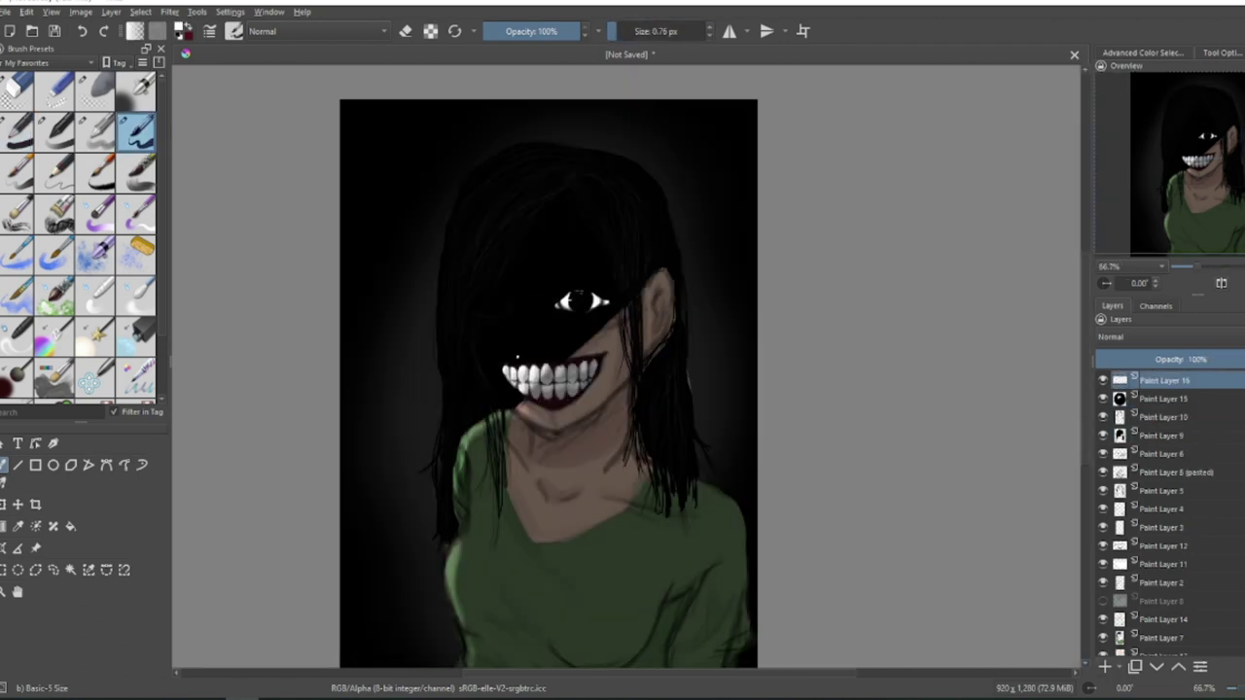
Draw thin white highlights on the middle teeth and along the lower gum.
{"action": "scroll", "coordinate": [540, 386], "scroll_direction": "up", "scroll_amount": 5}
{"action": "left_click_drag", "start_coordinate": [552, 391], "coordinate": [574, 451]}
{"action": "left_click_drag", "start_coordinate": [549, 297], "coordinate": [551, 360]}
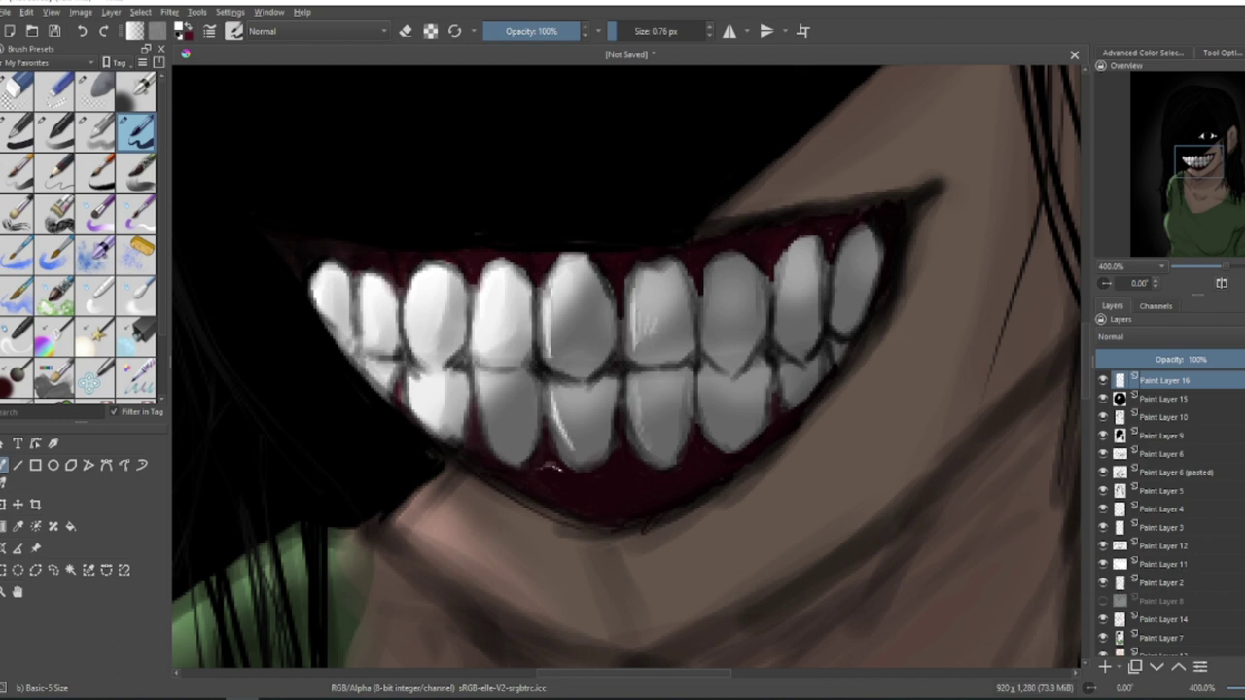
{"action": "key", "text": "2"}
{"action": "scroll", "coordinate": [587, 289], "scroll_direction": "up", "scroll_amount": 4}
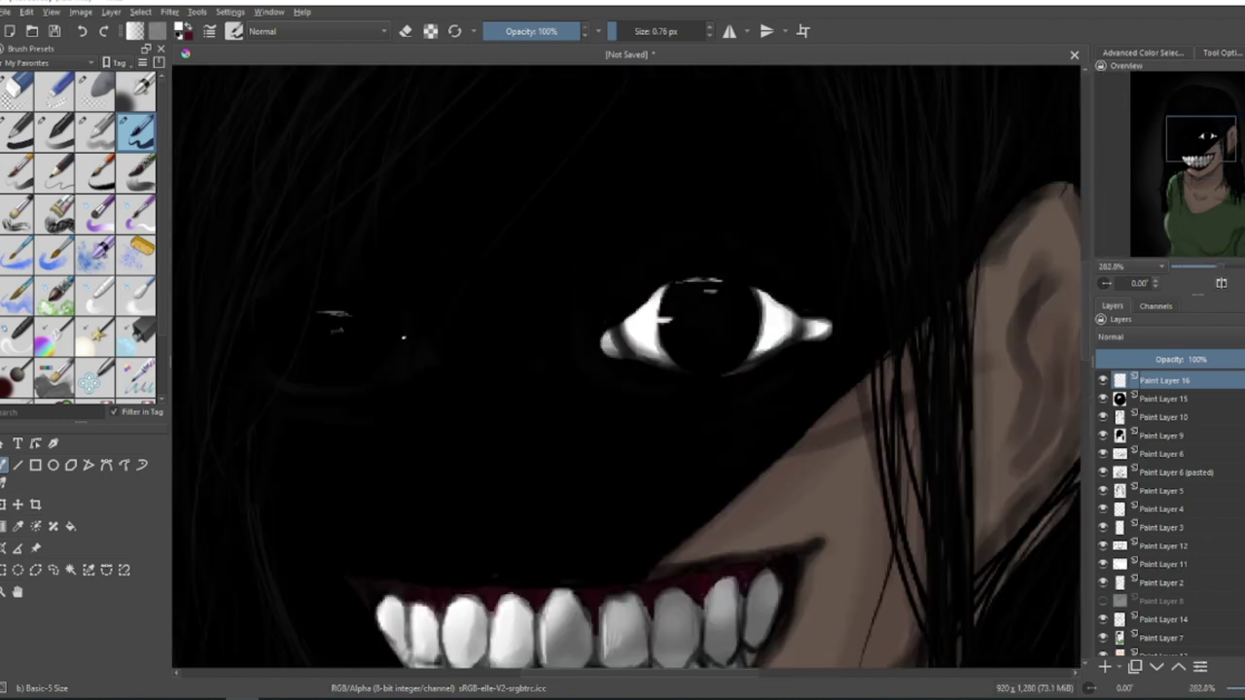
{"action": "key", "text": "2"}
{"action": "scroll", "coordinate": [403, 321], "scroll_direction": "up", "scroll_amount": 4}
{"action": "left_click_drag", "start_coordinate": [392, 128], "coordinate": [418, 154]}
{"action": "mouse_move", "coordinate": [471, 187]}
{"action": "left_mouse_down"}
{"action": "mouse_move", "coordinate": [406, 233]}
{"action": "mouse_move", "coordinate": [490, 177]}
{"action": "left_mouse_up"}
{"action": "key", "text": "ctrl+z"}
{"action": "key", "text": "ctrl+z"}
{"action": "key", "text": "ctrl+z"}
{"action": "key", "text": "ctrl+z"}
Draw thin white highlight strands along the upper left edge of the hair.
{"action": "mouse_move", "coordinate": [398, 99]}
{"action": "left_mouse_down"}
{"action": "mouse_move", "coordinate": [284, 172]}
{"action": "mouse_move", "coordinate": [273, 199]}
{"action": "left_mouse_up"}
{"action": "scroll", "coordinate": [551, 282], "scroll_direction": "down", "scroll_amount": 5}
{"action": "scroll", "coordinate": [522, 309], "scroll_direction": "up", "scroll_amount": 3}
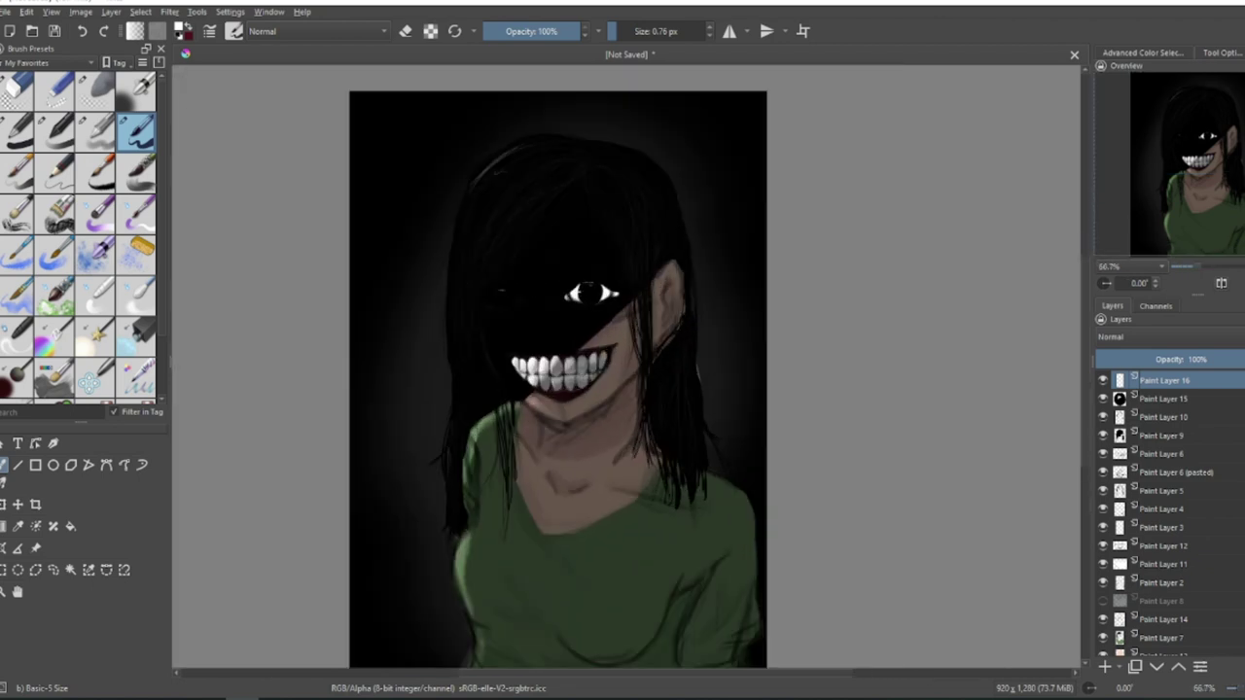
Refine the gum edges around the teeth on Paint Layer 12 with sampled maroon and the Basic-1 brush at 0.47 px.
{"action": "scroll", "coordinate": [555, 353], "scroll_direction": "up", "scroll_amount": 5}
{"action": "left_click", "coordinate": [1164, 545]}
{"action": "left_click", "coordinate": [15, 132]}
{"action": "left_click", "coordinate": [567, 356], "text": "ctrl"}
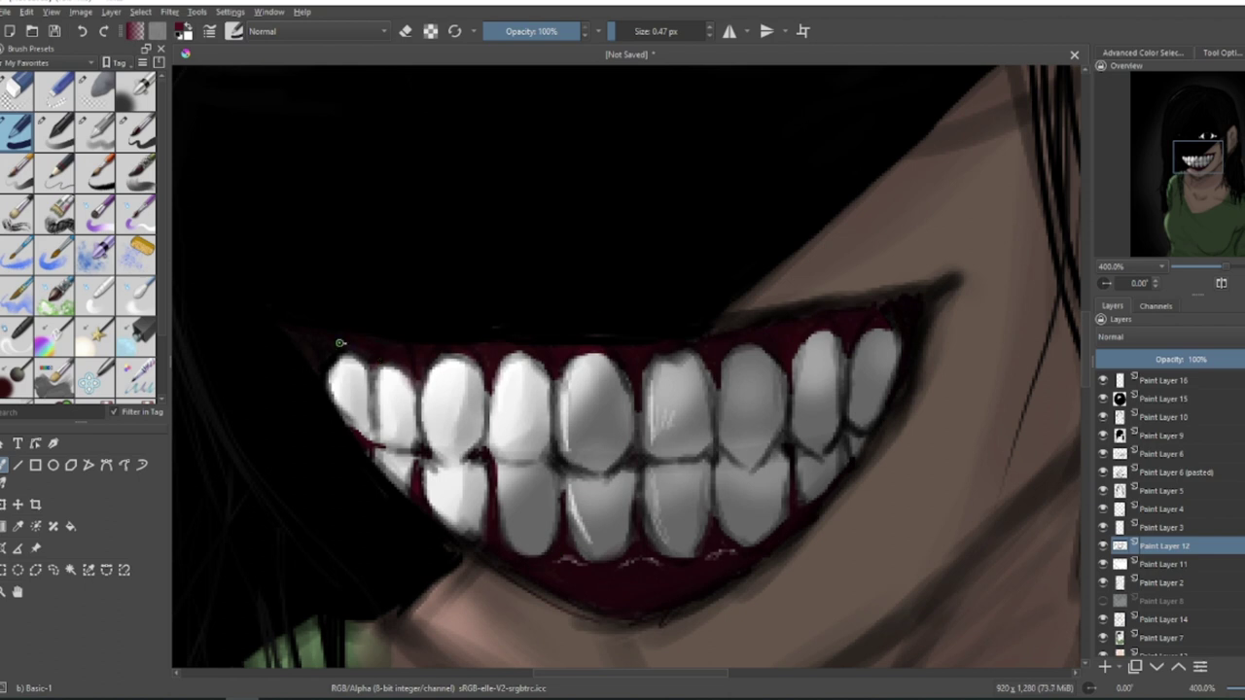
{"action": "scroll", "coordinate": [578, 402], "scroll_direction": "down", "scroll_amount": 5}
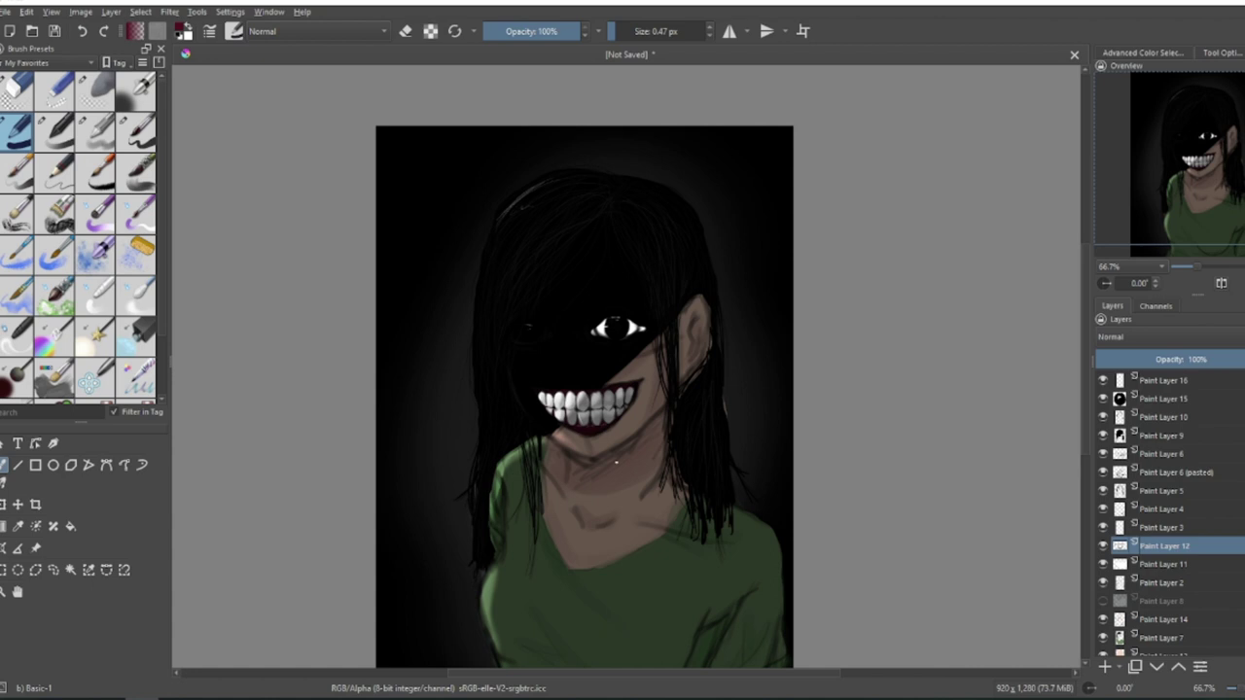
Add a new layer, move it below Paint Layer 15, and choose Basic-2 Opacity at 2.36 px with a dark line colour.
{"action": "left_click_drag", "start_coordinate": [616, 462], "coordinate": [620, 437]}
{"action": "scroll", "coordinate": [566, 428], "scroll_direction": "up", "scroll_amount": 3}
{"action": "left_click_drag", "start_coordinate": [489, 473], "coordinate": [431, 554]}
{"action": "left_click", "coordinate": [1163, 380]}
{"action": "left_click", "coordinate": [1105, 667]}
{"action": "left_click", "coordinate": [54, 133]}
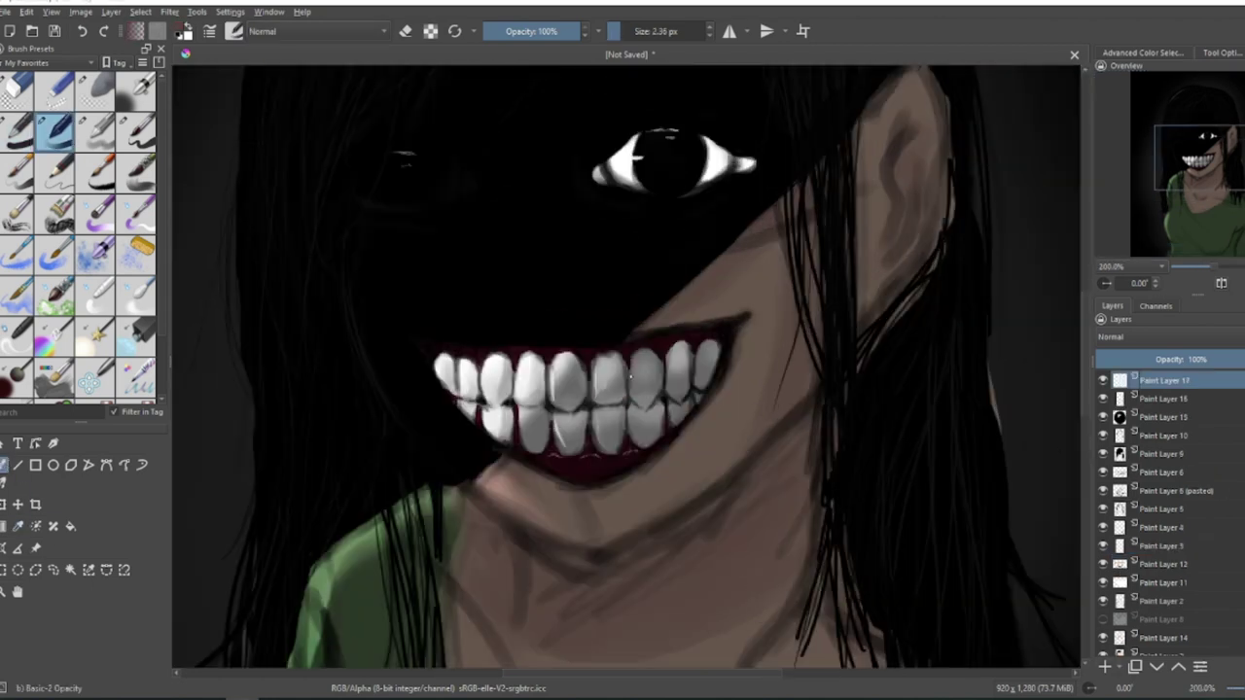
{"action": "left_click_drag", "start_coordinate": [1166, 380], "coordinate": [1172, 426]}
{"action": "left_click", "coordinate": [182, 29]}
{"action": "left_click", "coordinate": [723, 500]}
Outline both sides of the jaw and the ear with dark lines.
{"action": "left_click_drag", "start_coordinate": [473, 490], "coordinate": [576, 556]}
{"action": "left_click_drag", "start_coordinate": [813, 393], "coordinate": [580, 557]}
{"action": "left_click_drag", "start_coordinate": [865, 284], "coordinate": [908, 123]}
{"action": "left_click_drag", "start_coordinate": [918, 150], "coordinate": [891, 275]}
Draw dark contour lines for the side of the neck and the collarbones.
{"action": "left_click_drag", "start_coordinate": [620, 527], "coordinate": [633, 272]}
{"action": "left_click_drag", "start_coordinate": [833, 261], "coordinate": [757, 405]}
{"action": "left_click_drag", "start_coordinate": [558, 451], "coordinate": [585, 511]}
{"action": "left_click_drag", "start_coordinate": [677, 476], "coordinate": [622, 504]}
{"action": "left_click_drag", "start_coordinate": [737, 484], "coordinate": [832, 516]}
Erase rough sketch lines around the neck and shirt on Paint Layer 2 with Eraser Circle at 33.30 px.
{"action": "scroll", "coordinate": [1139, 534], "scroll_direction": "down", "scroll_amount": 2}
{"action": "left_click", "coordinate": [1136, 555]}
{"action": "key", "text": "e"}
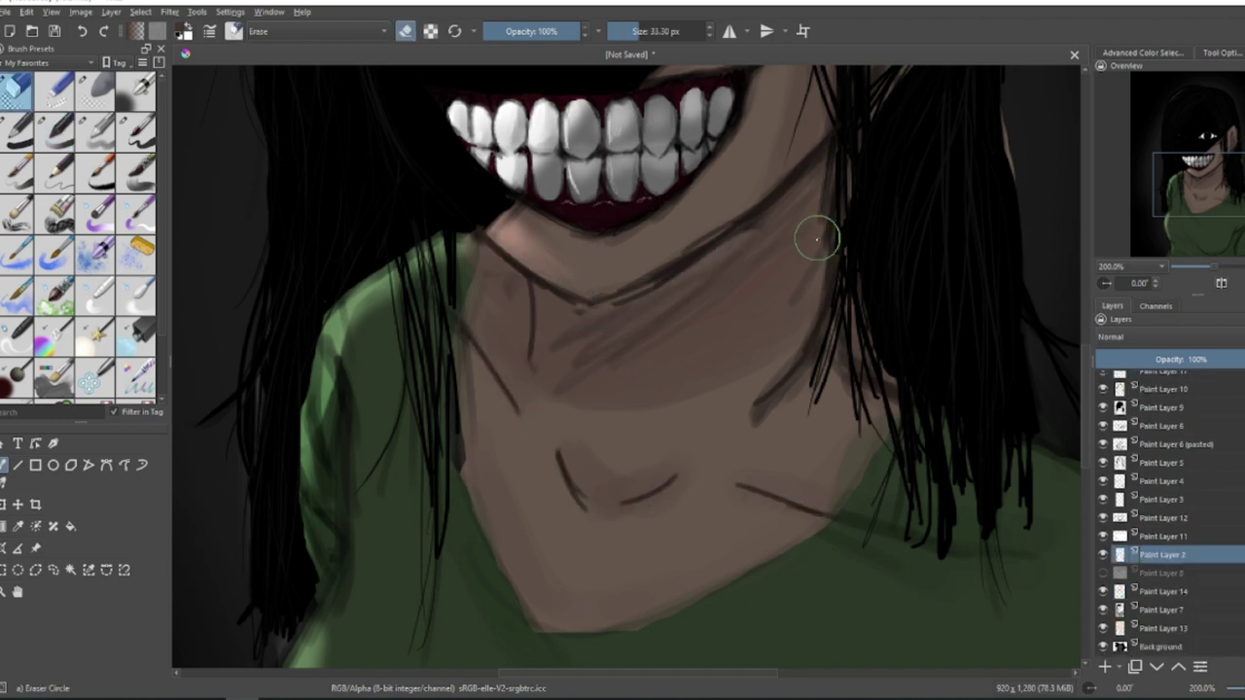
{"action": "scroll", "coordinate": [814, 234], "scroll_direction": "down", "scroll_amount": 1}
{"action": "scroll", "coordinate": [706, 523], "scroll_direction": "down", "scroll_amount": 2}
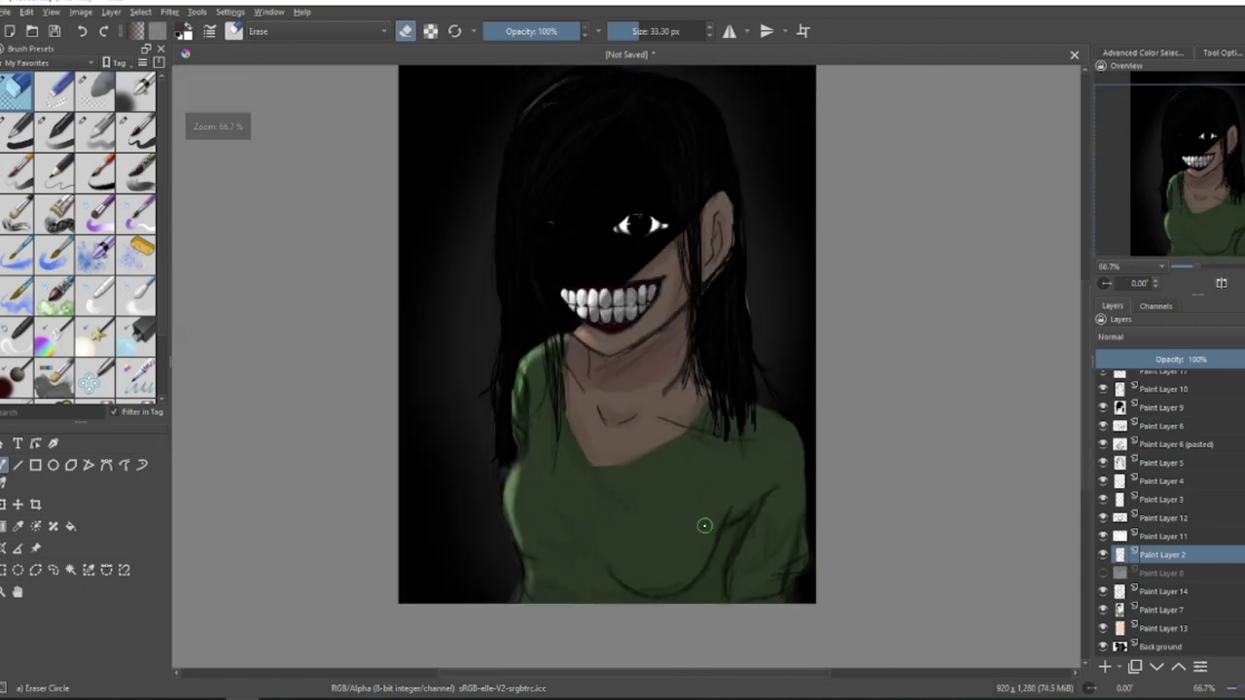
{"action": "scroll", "coordinate": [758, 534], "scroll_direction": "up", "scroll_amount": 1}
{"action": "left_click_drag", "start_coordinate": [829, 559], "coordinate": [829, 627]}
{"action": "left_click_drag", "start_coordinate": [430, 301], "coordinate": [428, 428]}
{"action": "key", "text": "ctrl+z"}
{"action": "left_click_drag", "start_coordinate": [424, 357], "coordinate": [448, 263]}
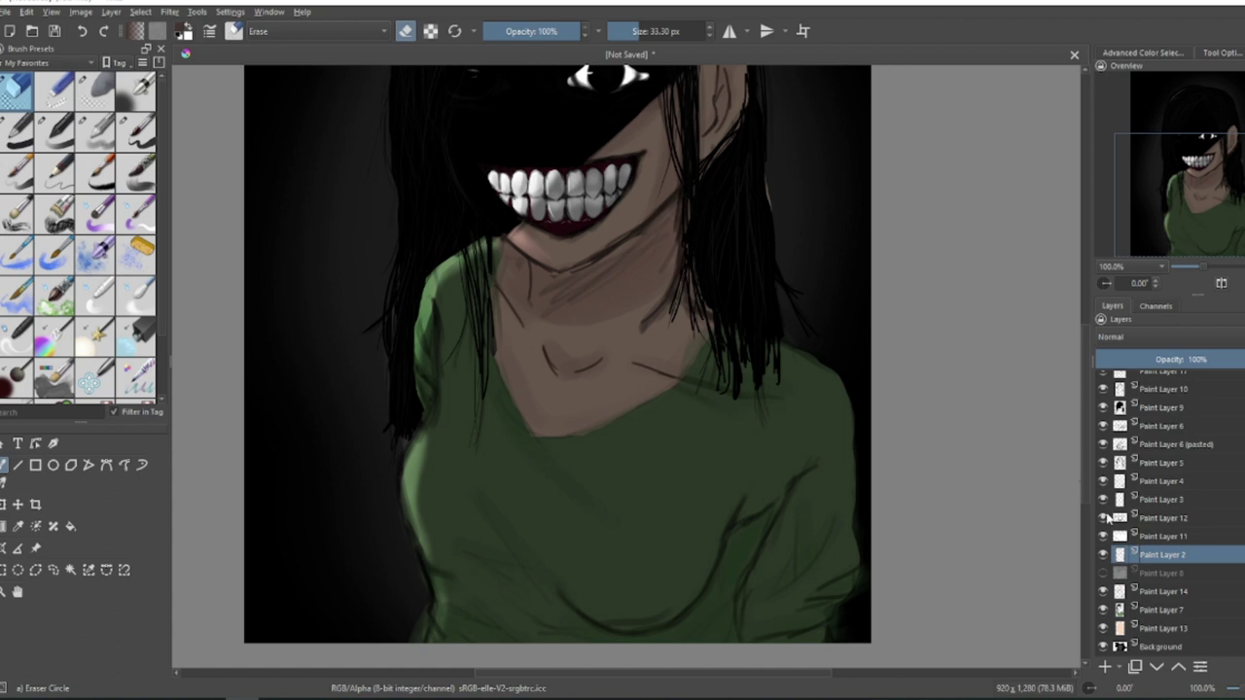
Check which lines Paint Layer 5 holds by toggling its visibility, and make it the active layer.
{"action": "left_click", "coordinate": [1120, 499]}
{"action": "left_click", "coordinate": [1103, 462]}
{"action": "left_click", "coordinate": [1103, 462]}
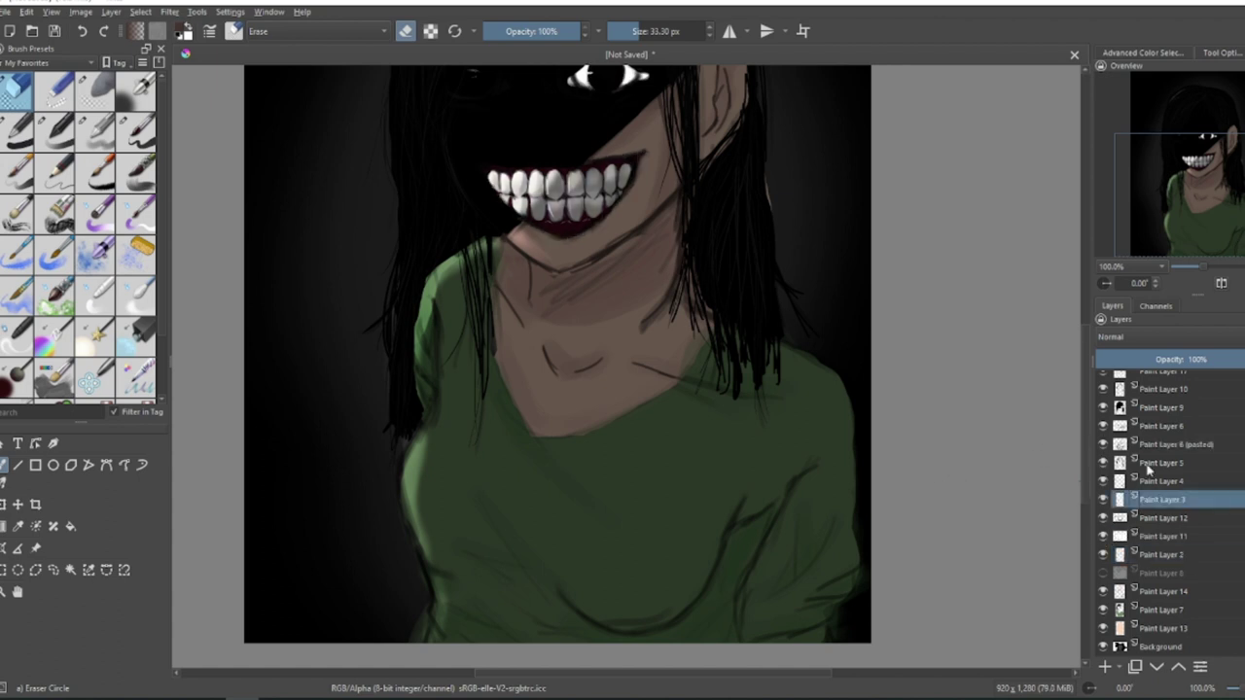
{"action": "left_click", "coordinate": [1146, 464]}
{"action": "left_click", "coordinate": [1103, 463]}
{"action": "left_click", "coordinate": [1103, 463]}
{"action": "scroll", "coordinate": [578, 462], "scroll_direction": "down", "scroll_amount": 1}
{"action": "scroll", "coordinate": [1209, 448], "scroll_direction": "up", "scroll_amount": 1}
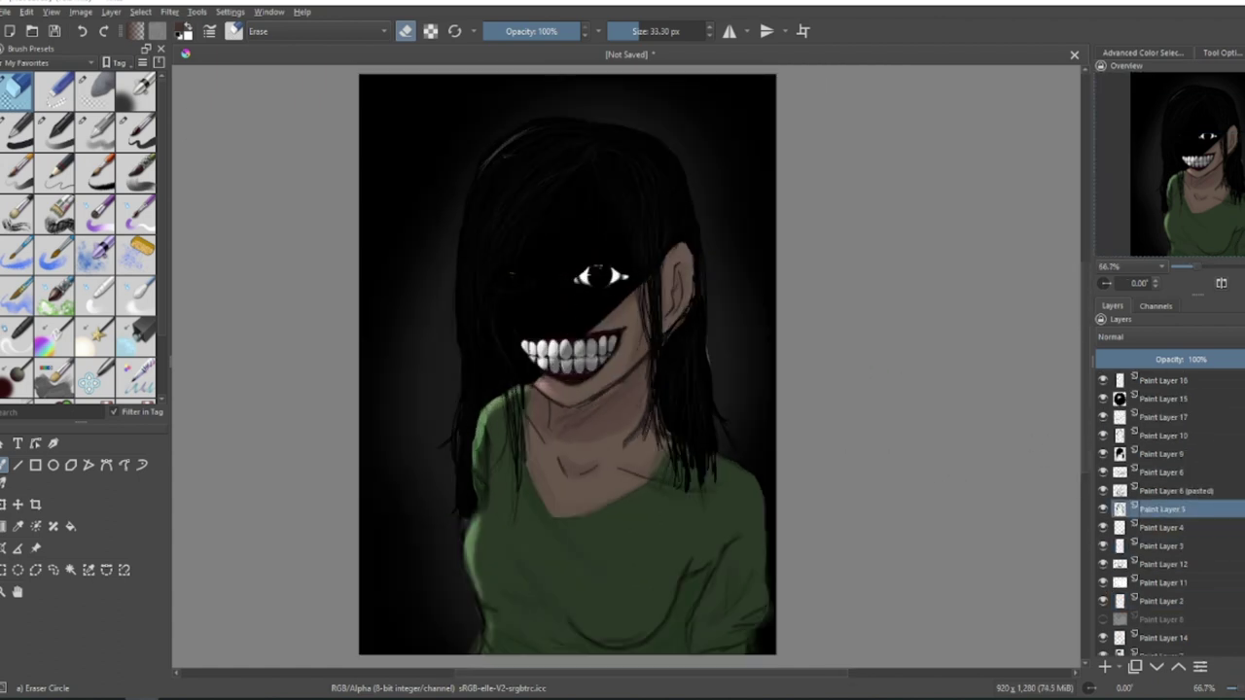
Add a new paint layer above Paint Layer 16 and choose the Basic-5 Size brush.
{"action": "left_click", "coordinate": [1163, 381]}
{"action": "left_click", "coordinate": [1105, 667]}
{"action": "left_click", "coordinate": [135, 132]}
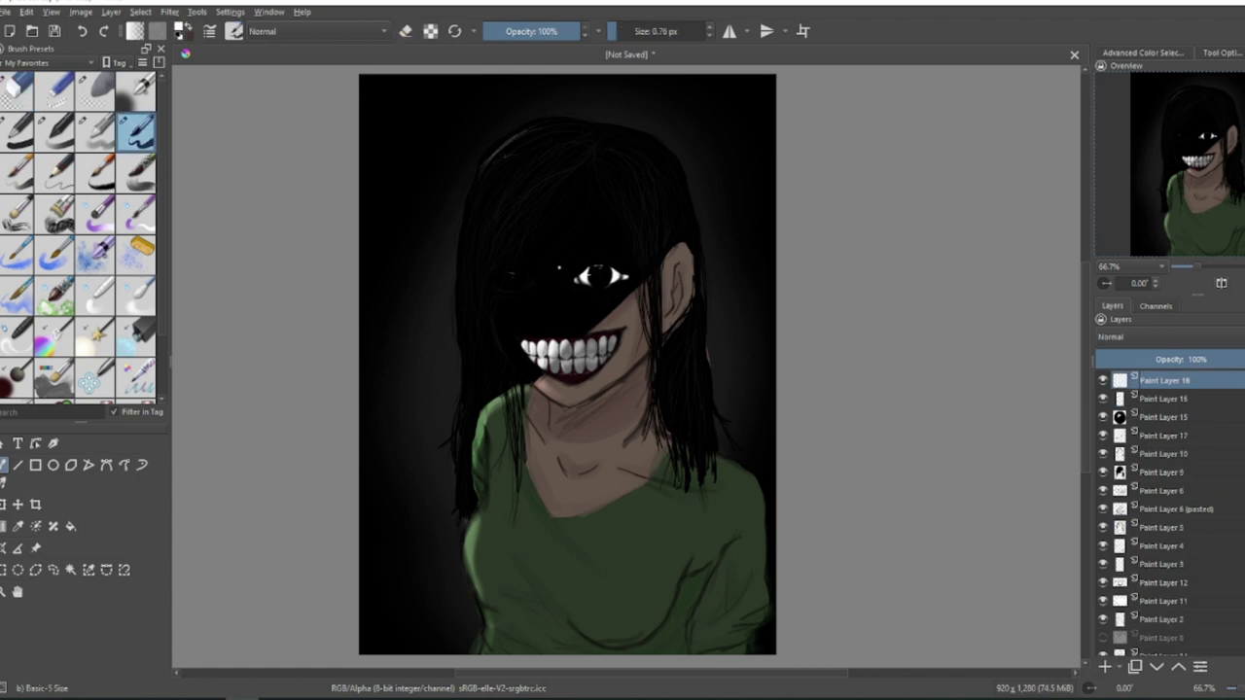
Try out handwritten signature strokes in white on the new layer and undo them.
{"action": "scroll", "coordinate": [656, 622], "scroll_direction": "up", "scroll_amount": 3}
{"action": "left_click_drag", "start_coordinate": [504, 508], "coordinate": [555, 575]}
{"action": "key", "text": "ctrl+z"}
{"action": "left_click_drag", "start_coordinate": [619, 35], "coordinate": [636, 33]}
{"action": "mouse_move", "coordinate": [478, 433]}
{"action": "left_mouse_down"}
{"action": "mouse_move", "coordinate": [606, 581]}
{"action": "mouse_move", "coordinate": [685, 625]}
{"action": "left_mouse_up"}
{"action": "key", "text": "ctrl+z"}
{"action": "scroll", "coordinate": [637, 474], "scroll_direction": "down", "scroll_amount": 4}
{"action": "scroll", "coordinate": [628, 468], "scroll_direction": "up", "scroll_amount": 3}
{"action": "mouse_move", "coordinate": [365, 398]}
{"action": "left_mouse_down"}
{"action": "mouse_move", "coordinate": [503, 522]}
{"action": "mouse_move", "coordinate": [675, 520]}
{"action": "left_mouse_up"}
{"action": "left_click_drag", "start_coordinate": [717, 379], "coordinate": [800, 531]}
{"action": "left_click_drag", "start_coordinate": [800, 531], "coordinate": [298, 405]}
{"action": "mouse_move", "coordinate": [560, 358]}
{"action": "left_mouse_down"}
{"action": "mouse_move", "coordinate": [541, 391]}
{"action": "mouse_move", "coordinate": [556, 412]}
{"action": "left_mouse_up"}
{"action": "key", "text": "ctrl+z"}
{"action": "key", "text": "ctrl+z"}
{"action": "key", "text": "ctrl+z"}
{"action": "key", "text": "ctrl+z"}
{"action": "key", "text": "ctrl+z"}
Set the brush size to 7.52 px and write a white signature with a small heart in the canvas's lower-right corner.
{"action": "left_click", "coordinate": [625, 32]}
{"action": "left_click_drag", "start_coordinate": [462, 449], "coordinate": [442, 513]}
{"action": "key", "text": "ctrl+z"}
{"action": "scroll", "coordinate": [446, 496], "scroll_direction": "up", "scroll_amount": 4}
{"action": "mouse_move", "coordinate": [404, 331]}
{"action": "left_mouse_down"}
{"action": "mouse_move", "coordinate": [690, 446]}
{"action": "mouse_move", "coordinate": [945, 409]}
{"action": "mouse_move", "coordinate": [1062, 455]}
{"action": "left_mouse_up"}
{"action": "scroll", "coordinate": [671, 330], "scroll_direction": "down", "scroll_amount": 1}
{"action": "left_click_drag", "start_coordinate": [948, 416], "coordinate": [481, 369]}
{"action": "left_click_drag", "start_coordinate": [704, 300], "coordinate": [704, 323]}
{"action": "scroll", "coordinate": [838, 574], "scroll_direction": "down", "scroll_amount": 4}
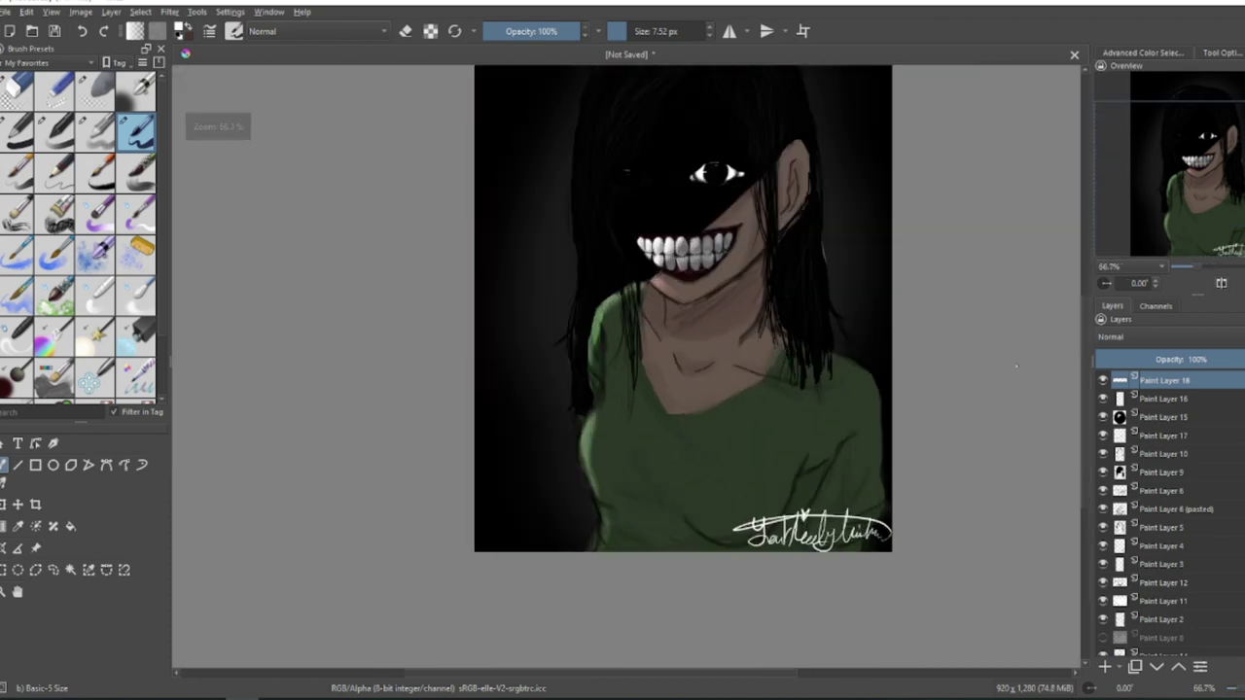
Try adding a second piece of white handwriting over the lower part of the painting and undo the strokes.
{"action": "left_click_drag", "start_coordinate": [1016, 366], "coordinate": [1017, 439]}
{"action": "scroll", "coordinate": [650, 506], "scroll_direction": "up", "scroll_amount": 2}
{"action": "mouse_move", "coordinate": [643, 533]}
{"action": "left_mouse_down"}
{"action": "mouse_move", "coordinate": [694, 552]}
{"action": "mouse_move", "coordinate": [726, 457]}
{"action": "mouse_move", "coordinate": [705, 577]}
{"action": "left_mouse_up"}
{"action": "key", "text": "ctrl+z"}
{"action": "key", "text": "ctrl+z"}
{"action": "left_click_drag", "start_coordinate": [585, 576], "coordinate": [648, 601]}
{"action": "left_click_drag", "start_coordinate": [622, 560], "coordinate": [658, 561]}
{"action": "left_click_drag", "start_coordinate": [670, 561], "coordinate": [671, 594]}
{"action": "key", "text": "ctrl+z"}
{"action": "key", "text": "ctrl+z"}
{"action": "key", "text": "ctrl+z"}
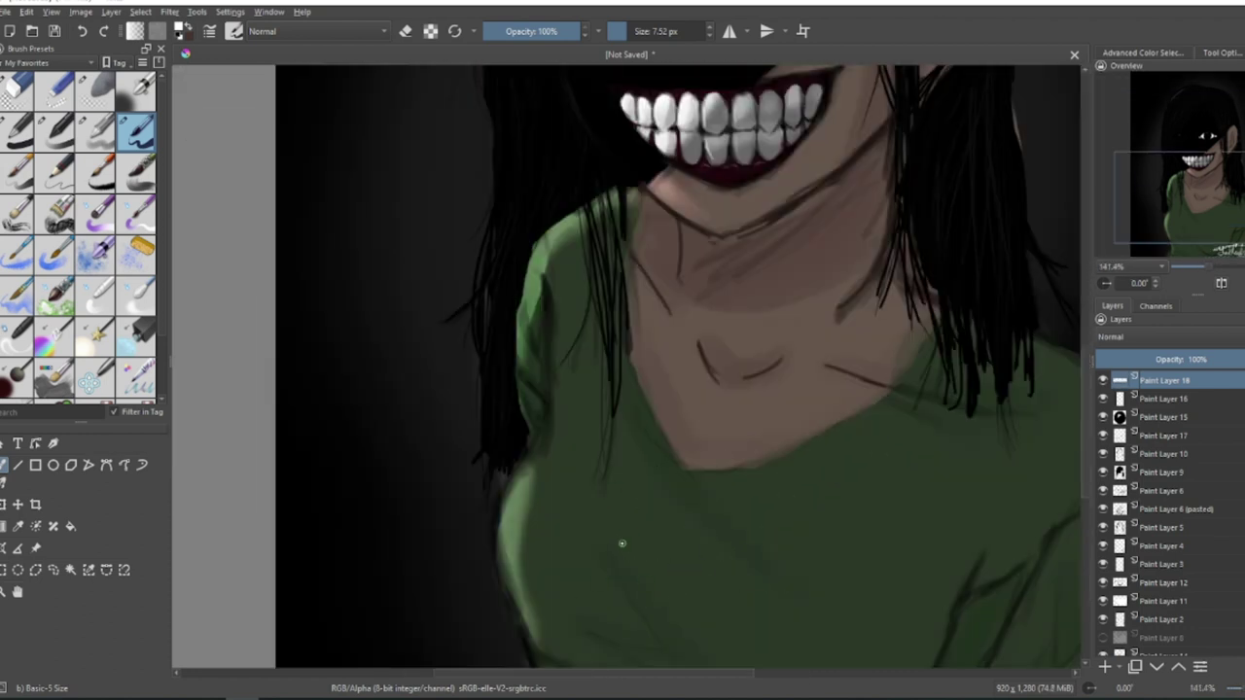
{"action": "scroll", "coordinate": [625, 369], "scroll_direction": "down", "scroll_amount": 2}
{"action": "scroll", "coordinate": [866, 551], "scroll_direction": "up", "scroll_amount": 3}
{"action": "left_click_drag", "start_coordinate": [538, 231], "coordinate": [440, 313]}
{"action": "left_click_drag", "start_coordinate": [542, 294], "coordinate": [702, 335]}
{"action": "left_click_drag", "start_coordinate": [719, 190], "coordinate": [794, 334]}
{"action": "mouse_move", "coordinate": [580, 348]}
{"action": "left_mouse_down"}
{"action": "mouse_move", "coordinate": [595, 389]}
{"action": "mouse_move", "coordinate": [749, 385]}
{"action": "left_mouse_up"}
{"action": "scroll", "coordinate": [817, 578], "scroll_direction": "down", "scroll_amount": 3}
{"action": "key", "text": "ctrl+z"}
{"action": "key", "text": "ctrl+z"}
Letter the artist's handle in white across the canvas's lower-left corner and the shirt's edge.
{"action": "scroll", "coordinate": [497, 548], "scroll_direction": "up", "scroll_amount": 3}
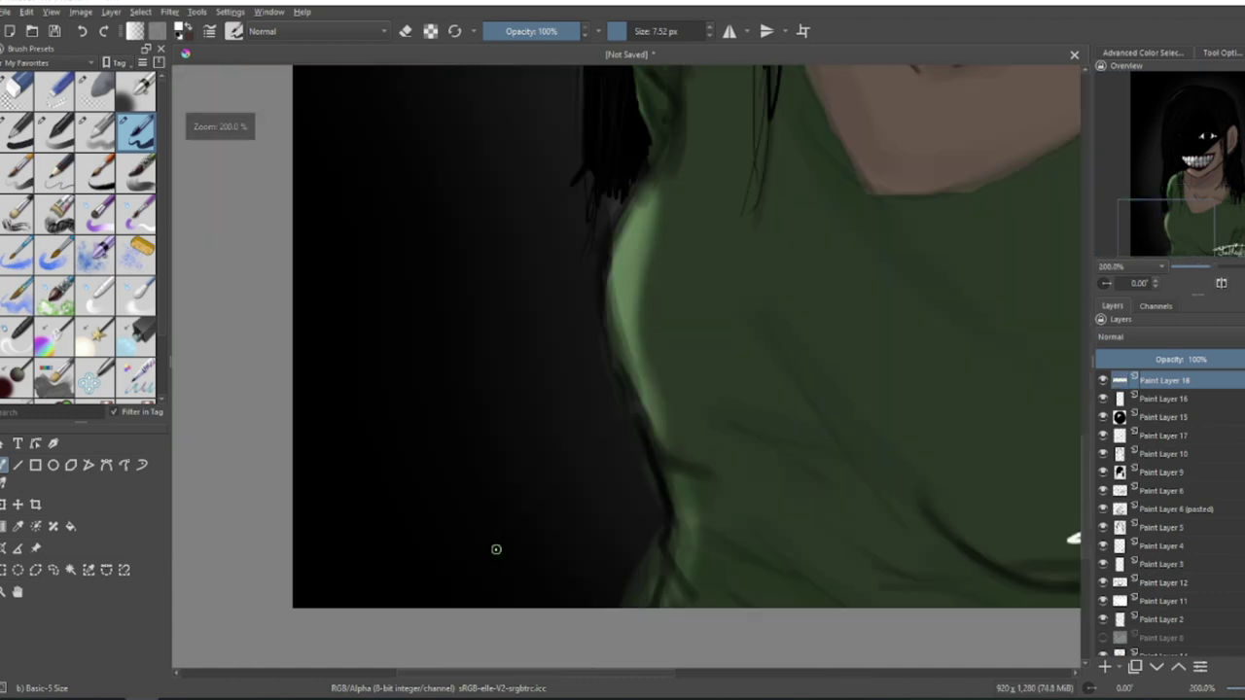
{"action": "left_click_drag", "start_coordinate": [410, 580], "coordinate": [494, 545]}
{"action": "left_click_drag", "start_coordinate": [508, 501], "coordinate": [486, 566]}
{"action": "left_click_drag", "start_coordinate": [584, 515], "coordinate": [628, 550]}
{"action": "left_click_drag", "start_coordinate": [650, 430], "coordinate": [643, 562]}
{"action": "left_click_drag", "start_coordinate": [705, 432], "coordinate": [705, 533]}
{"action": "left_click_drag", "start_coordinate": [764, 457], "coordinate": [702, 557]}
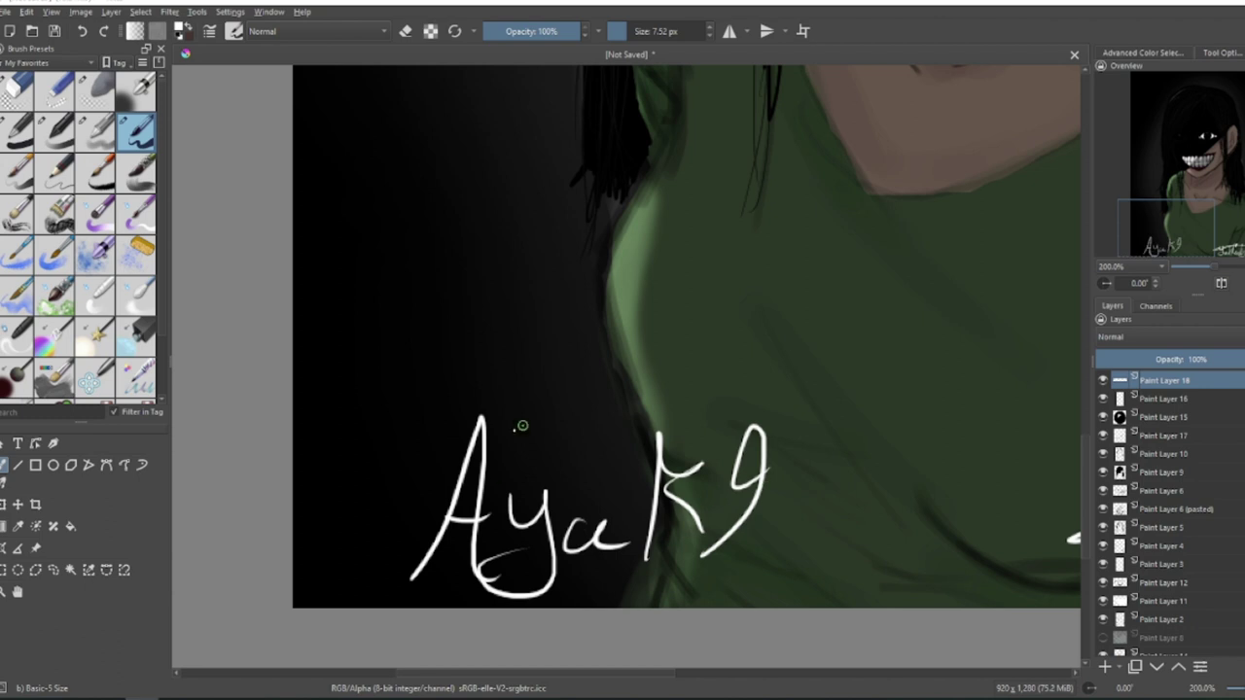
Undo all strokes of the white lettering in the canvas's lower-left corner.
{"action": "key", "text": "ctrl+z"}
{"action": "key", "text": "ctrl+z"}
{"action": "key", "text": "ctrl+z"}
{"action": "key", "text": "ctrl+z"}
{"action": "key", "text": "ctrl+z"}
{"action": "key", "text": "ctrl+z"}
{"action": "scroll", "coordinate": [398, 571], "scroll_direction": "down", "scroll_amount": 4}
{"action": "scroll", "coordinate": [481, 340], "scroll_direction": "up", "scroll_amount": 1}
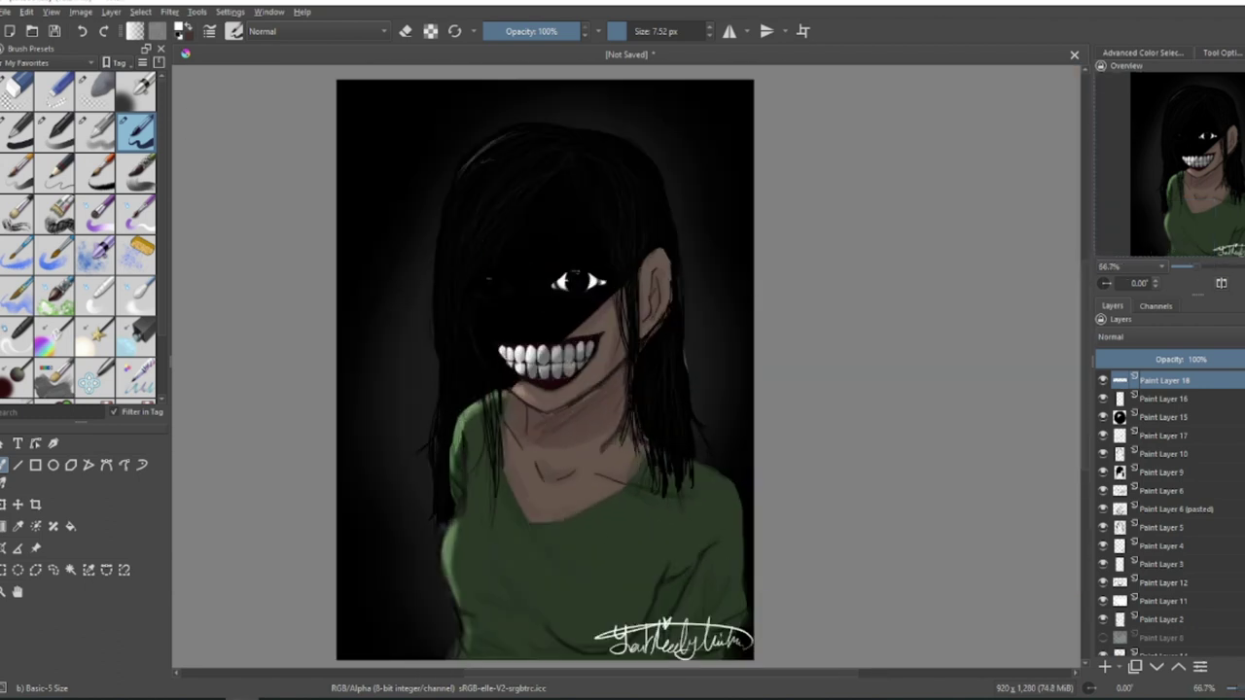